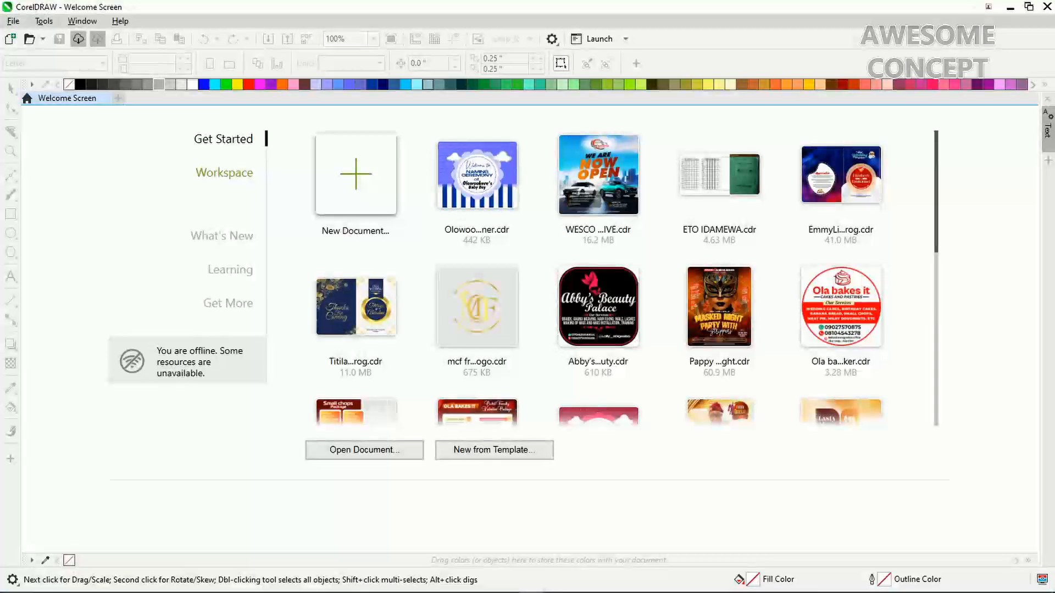
Create a new document with width 10 in and height 10 in
{"action": "left_click", "coordinate": [356, 175]}
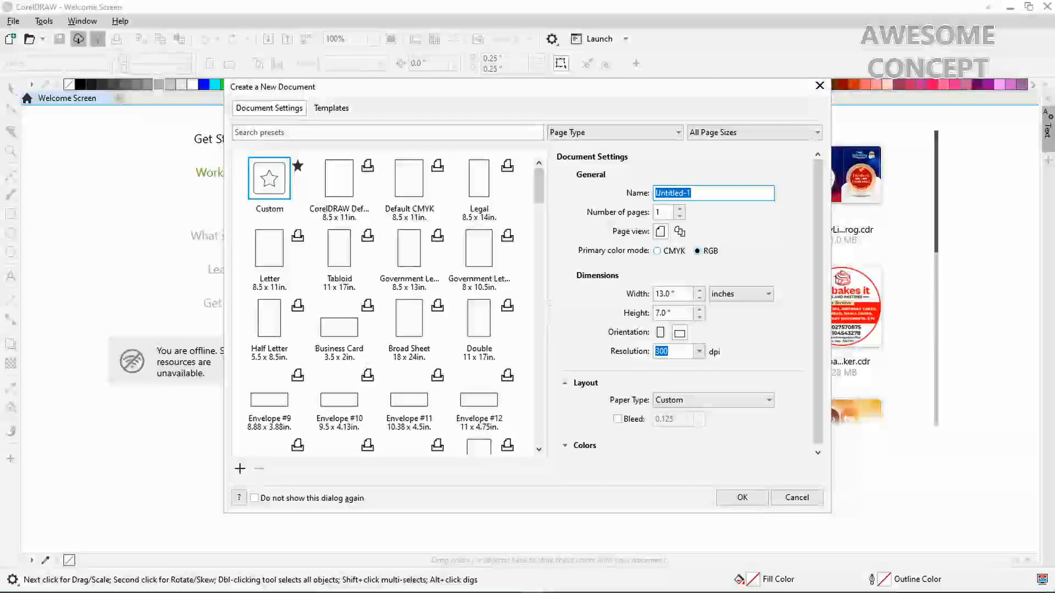
{"action": "left_click_drag", "start_coordinate": [690, 294], "coordinate": [656, 294]}
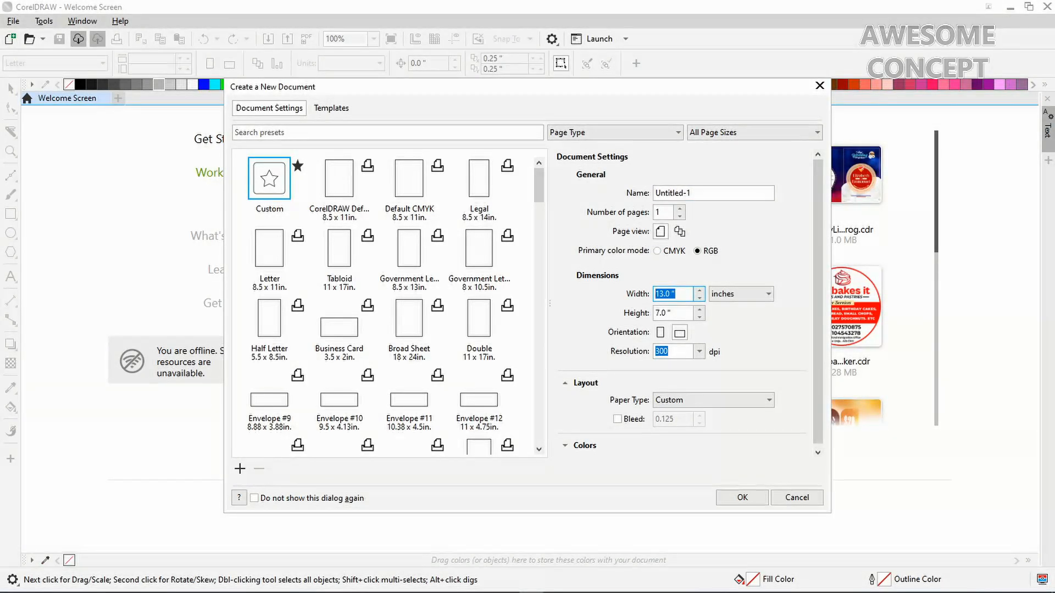
{"action": "type", "text": "10"}
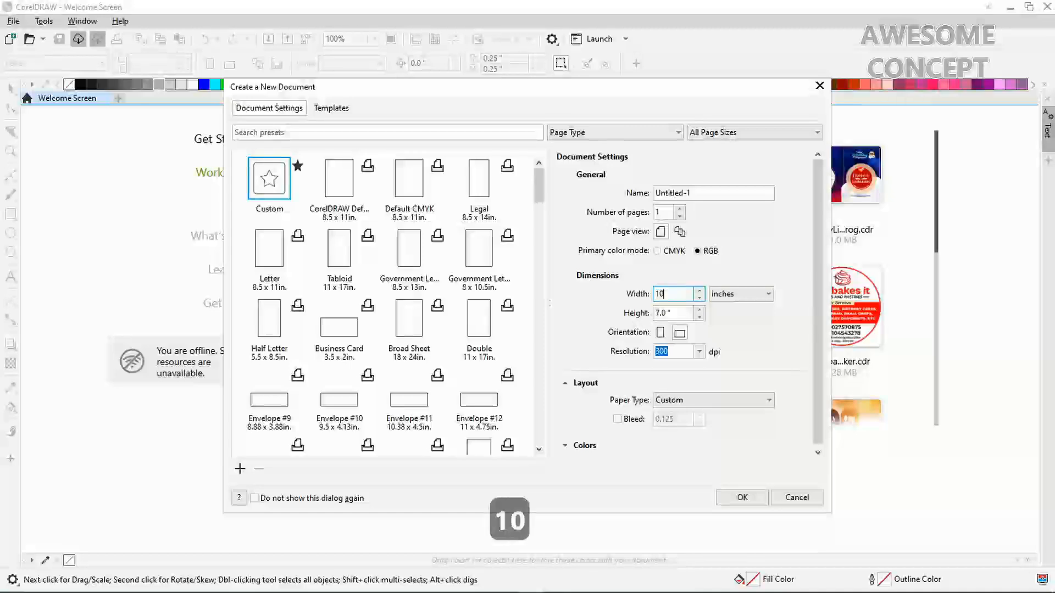
{"action": "key", "text": "Tab"}
{"action": "key", "text": "Tab"}
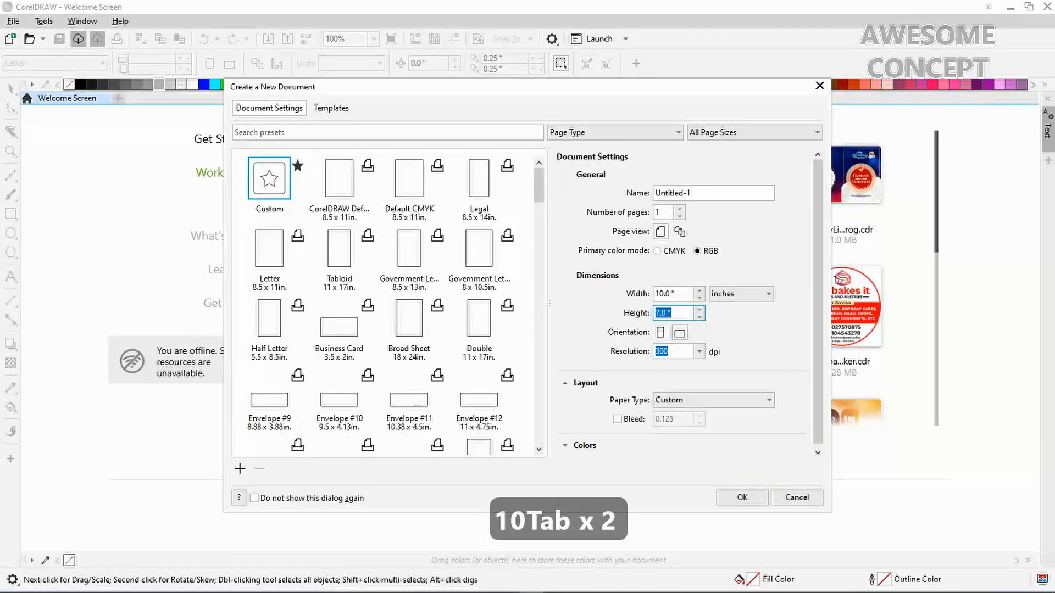
{"action": "type", "text": "10"}
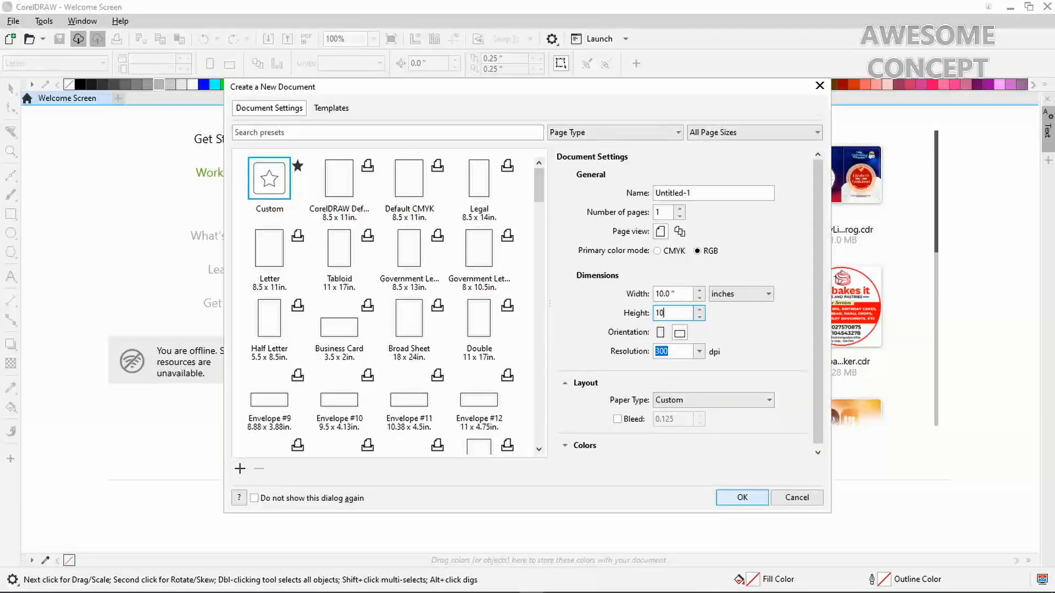
{"action": "left_click", "coordinate": [742, 497]}
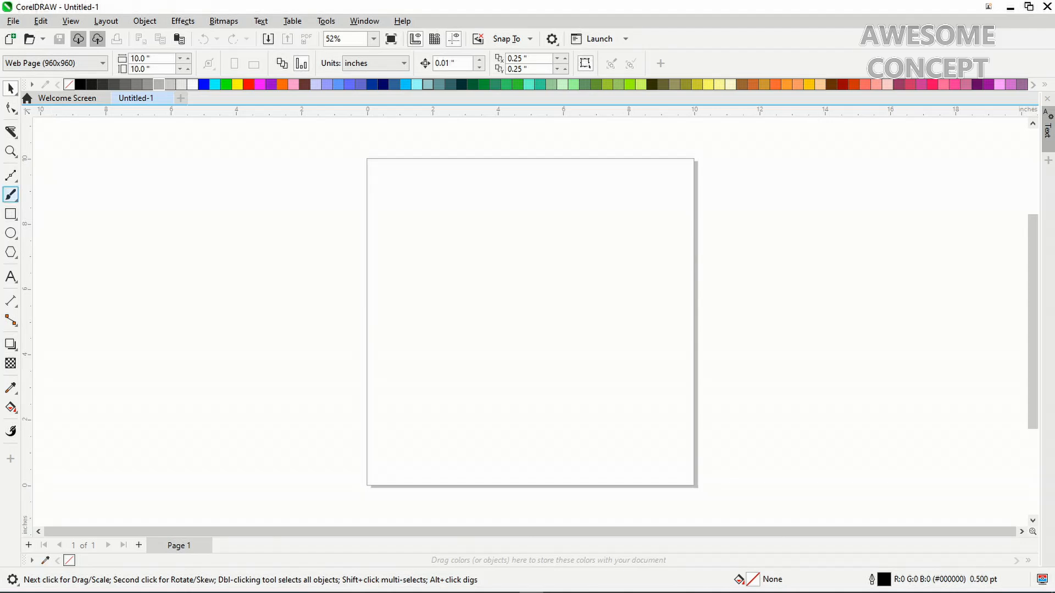
Add a rectangle exactly matching the 10 × 10 inch page, then deselect it
{"action": "left_click", "coordinate": [10, 213]}
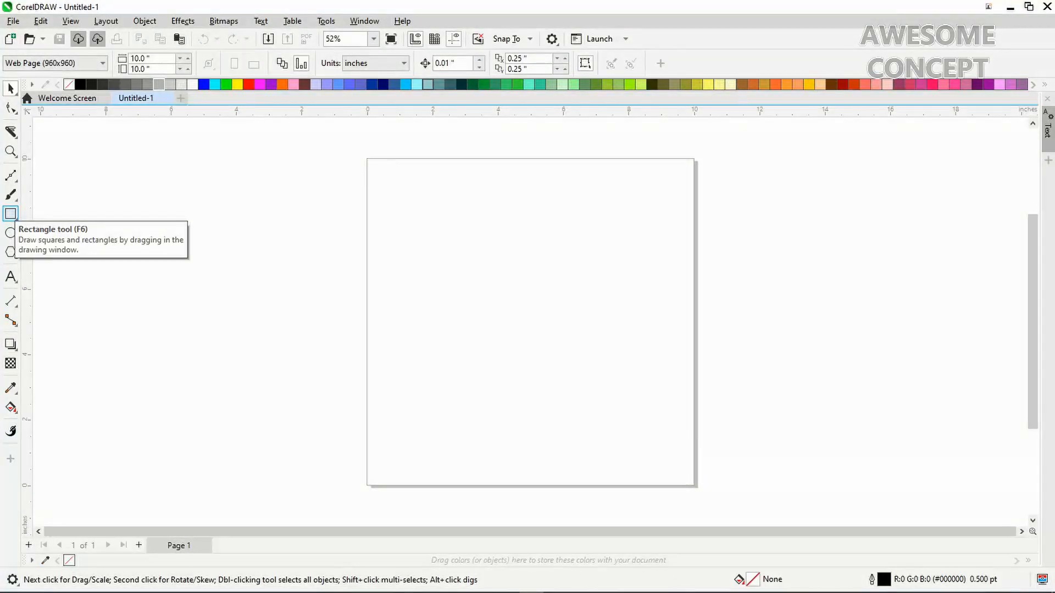
{"action": "double_click", "coordinate": [10, 213]}
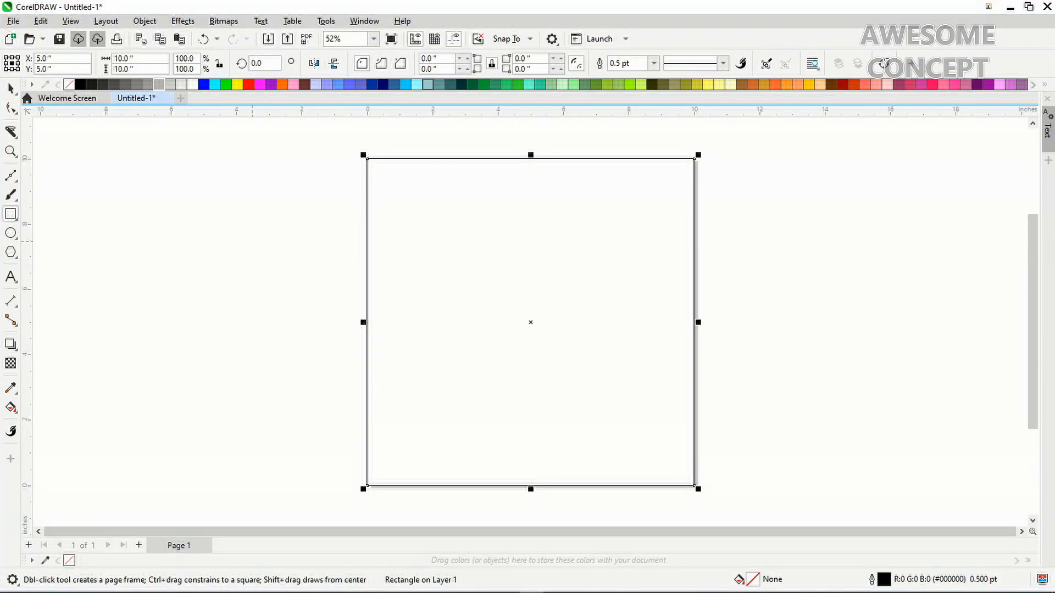
{"action": "key", "text": "ctrl+space"}
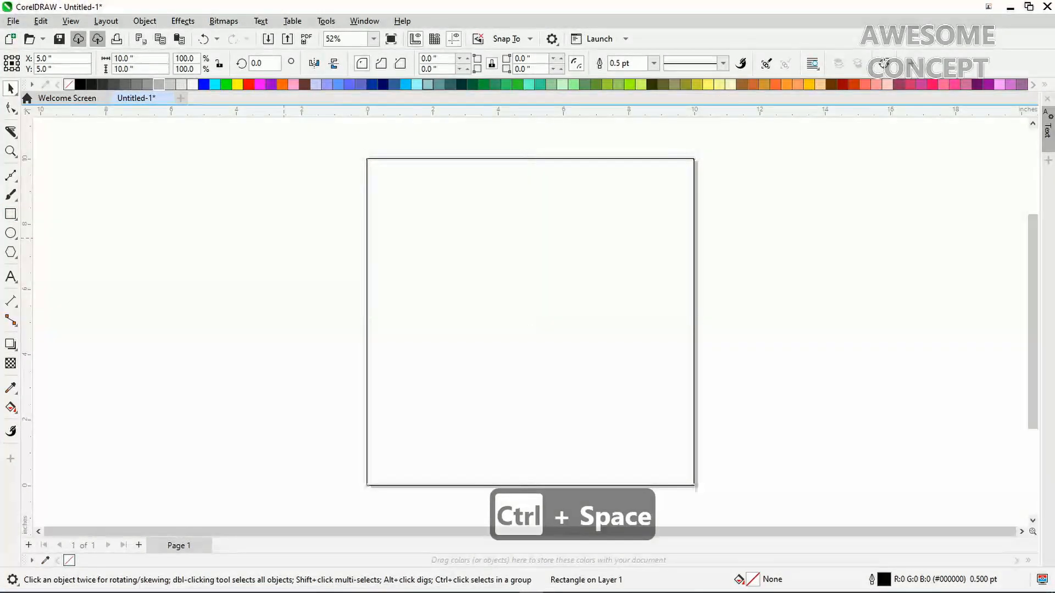
{"action": "key", "text": "Escape"}
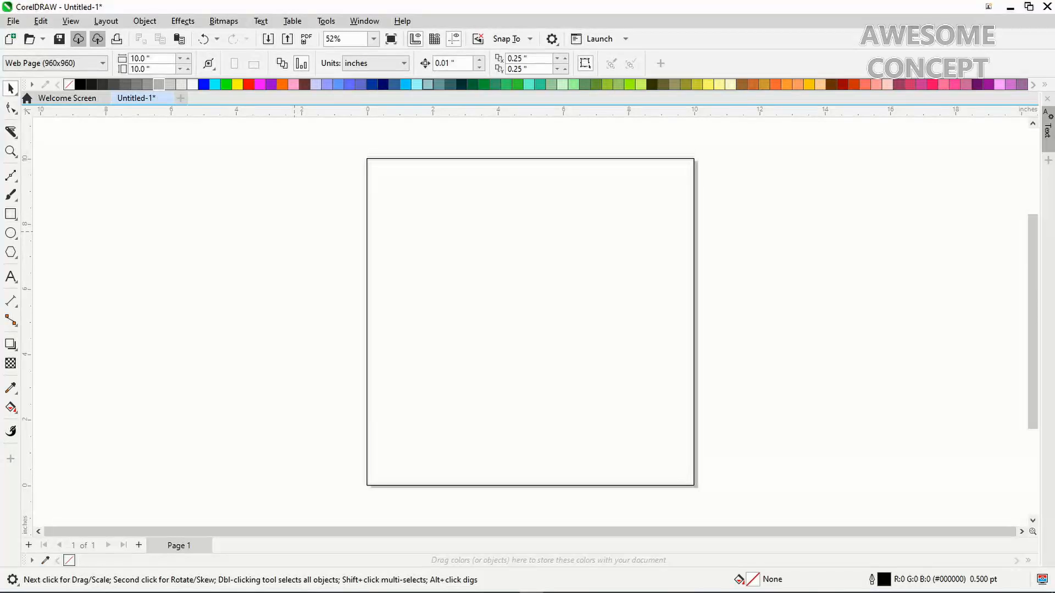
Start an import and browse the Autos folder in Large icons view
{"action": "right_click", "coordinate": [294, 232]}
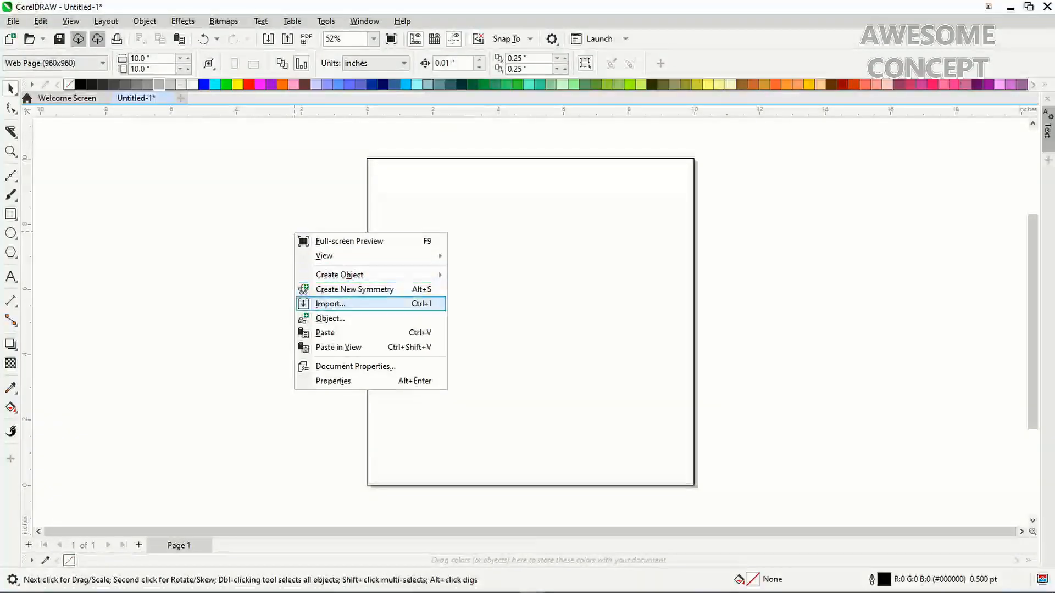
{"action": "left_click", "coordinate": [331, 304]}
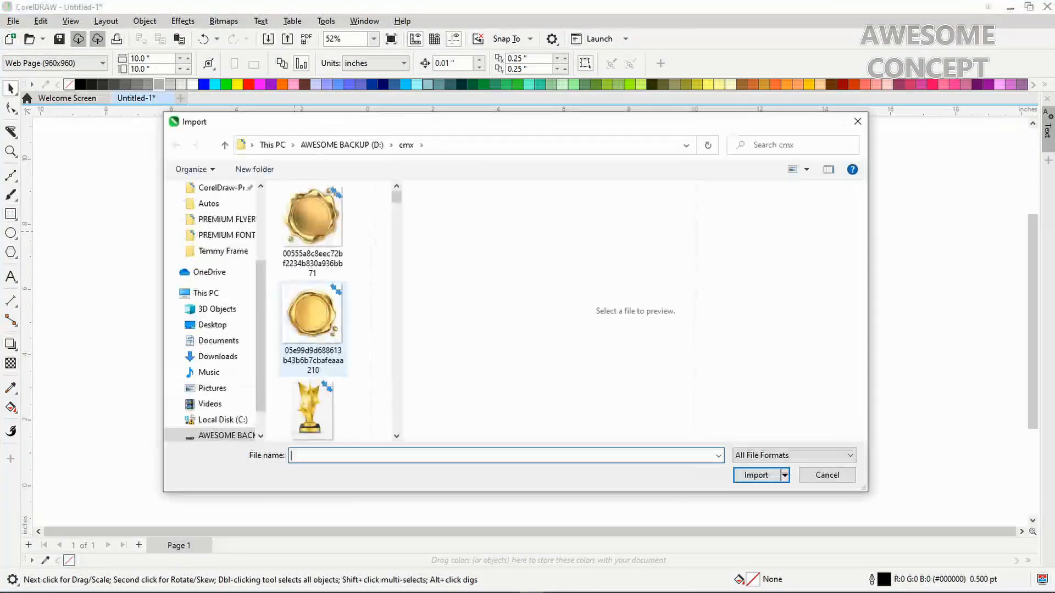
{"action": "left_click_drag", "start_coordinate": [261, 330], "coordinate": [261, 307]}
{"action": "left_click", "coordinate": [209, 251]}
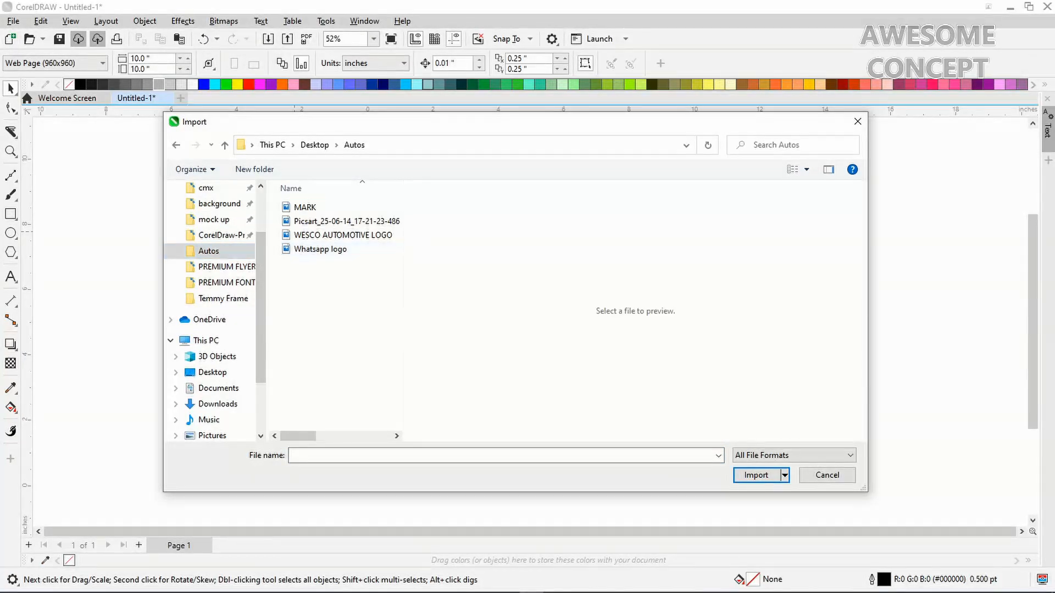
{"action": "right_click", "coordinate": [331, 281]}
{"action": "mouse_move", "coordinate": [373, 291]}
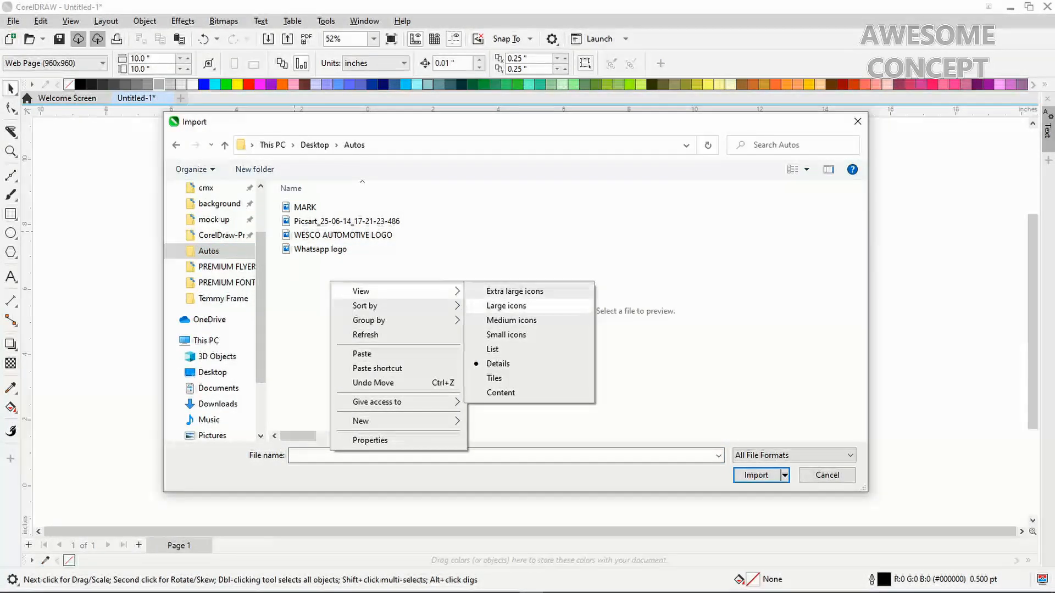
{"action": "left_click", "coordinate": [506, 305]}
Import Picsart_25-06-14_17-21-23-486.jpg and place it beside the page
{"action": "left_click_drag", "start_coordinate": [397, 280], "coordinate": [396, 310]}
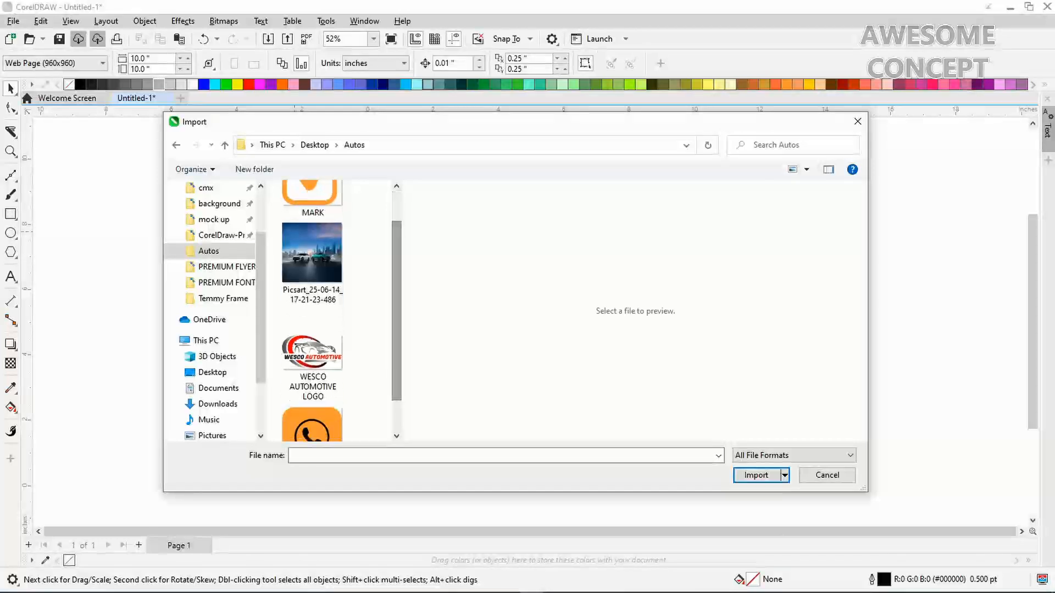
{"action": "left_click", "coordinate": [312, 262]}
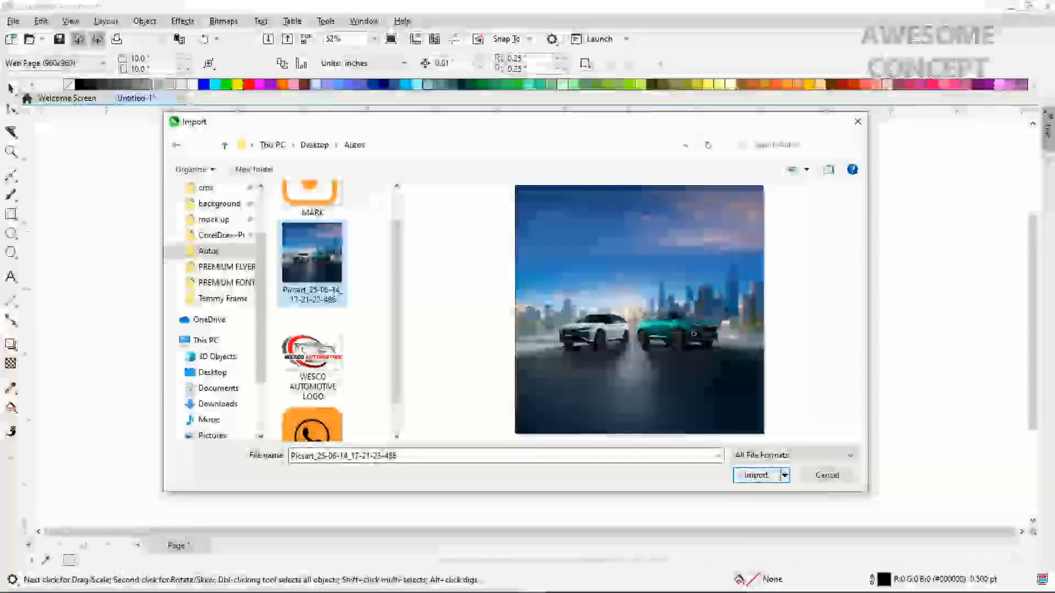
{"action": "left_click", "coordinate": [755, 475]}
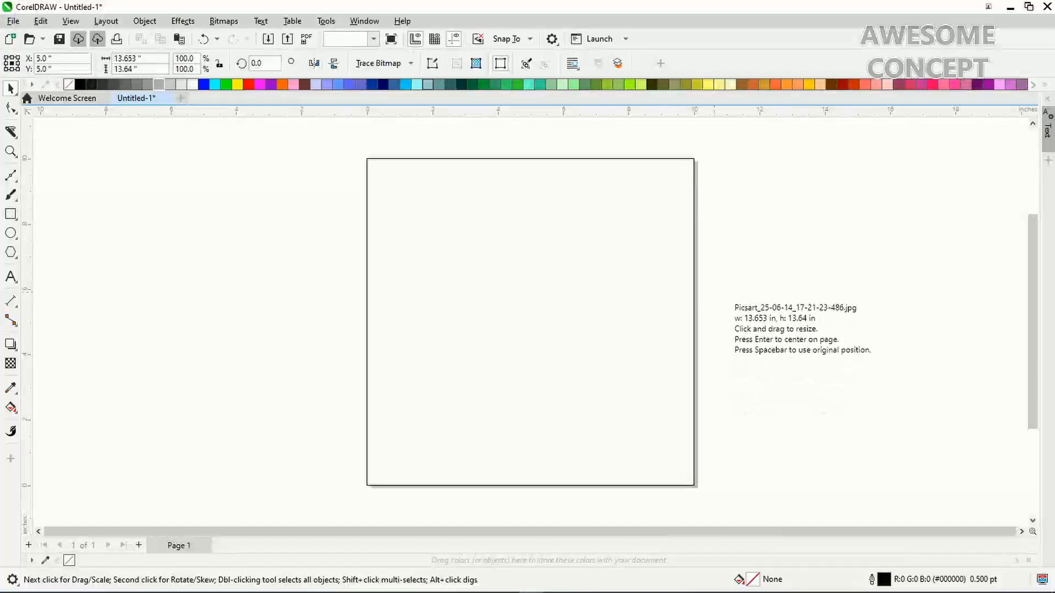
{"action": "left_click", "coordinate": [734, 180]}
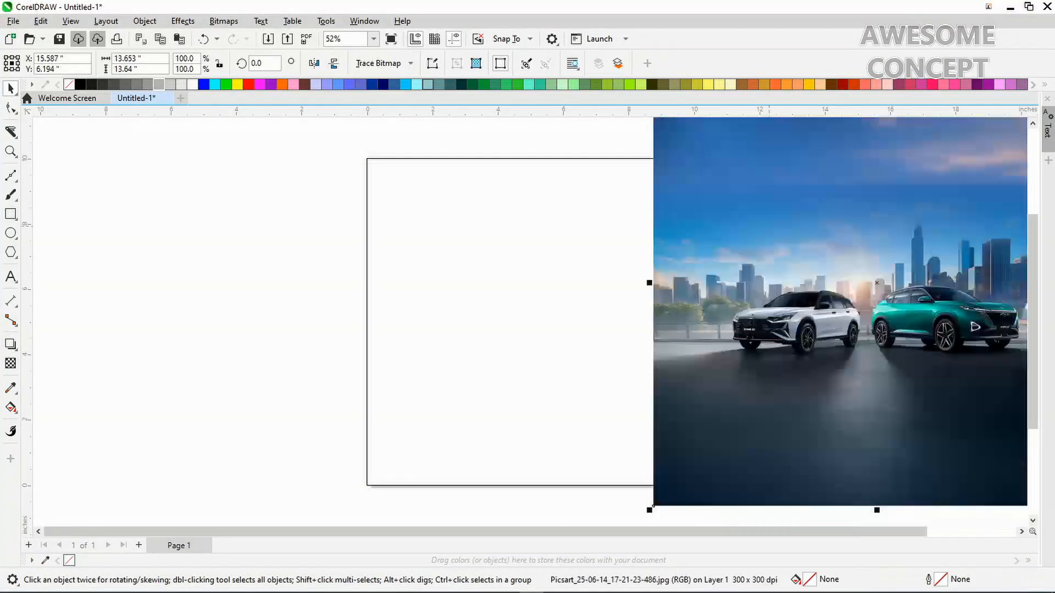
PowerClip the cars photo inside the page rectangle and enter Edit PowerClip mode
{"action": "left_click_drag", "start_coordinate": [801, 271], "coordinate": [849, 286]}
{"action": "key", "text": "alt+Right"}
{"action": "key", "text": "alt+Right"}
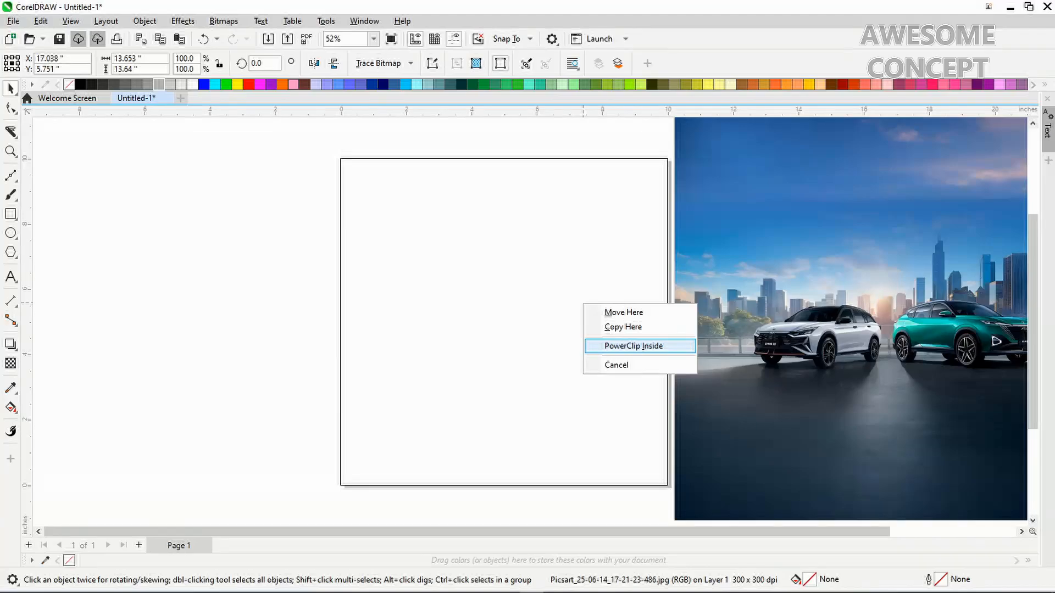
{"action": "left_click", "coordinate": [632, 346]}
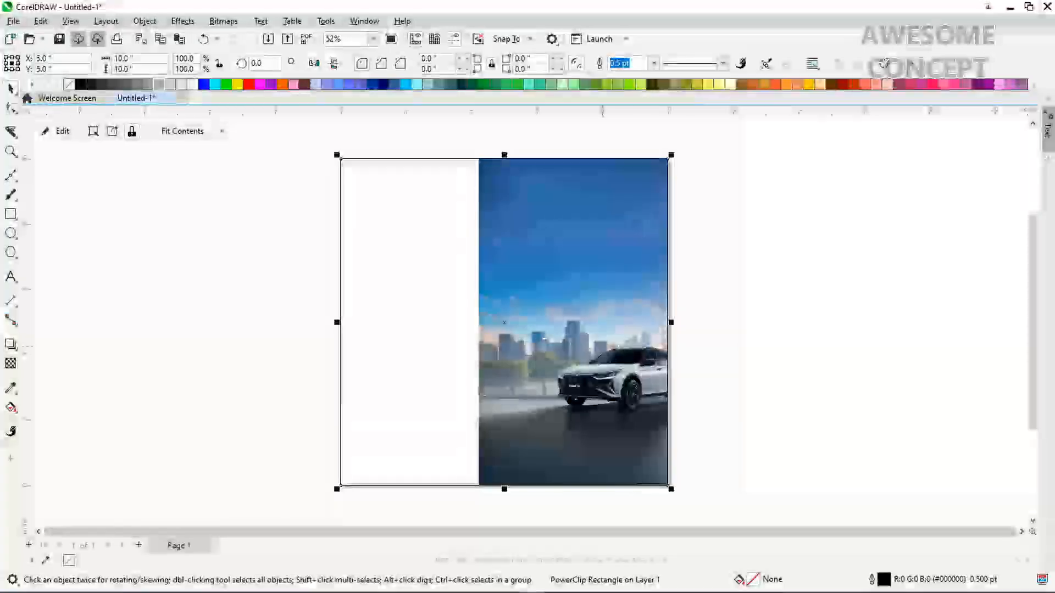
{"action": "right_click", "coordinate": [575, 166]}
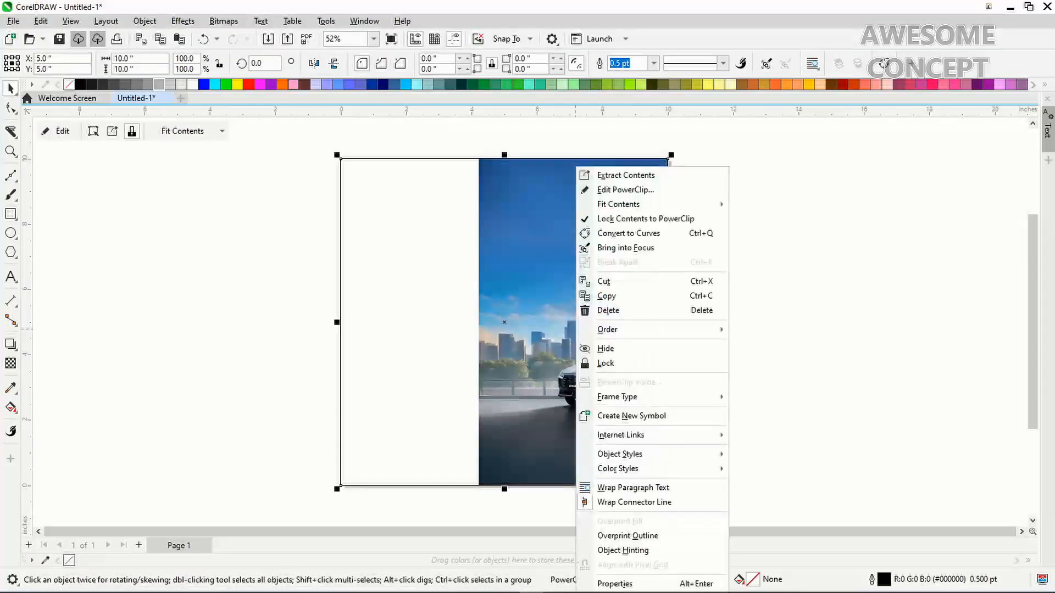
{"action": "left_click", "coordinate": [625, 190]}
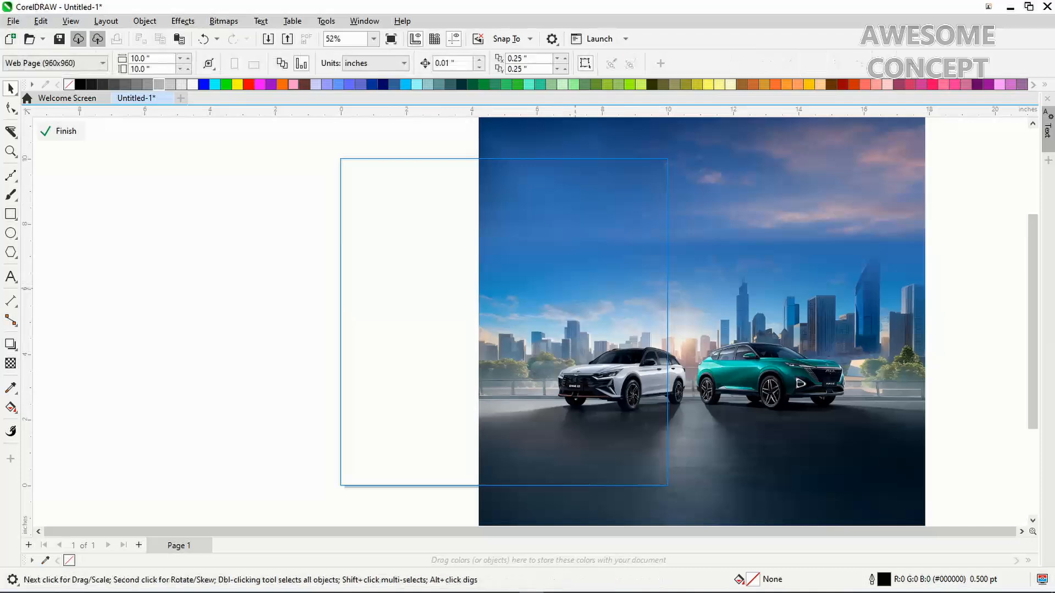
Move the cars photo left over the page and enlarge it from its corner
{"action": "left_click_drag", "start_coordinate": [575, 288], "coordinate": [420, 303]}
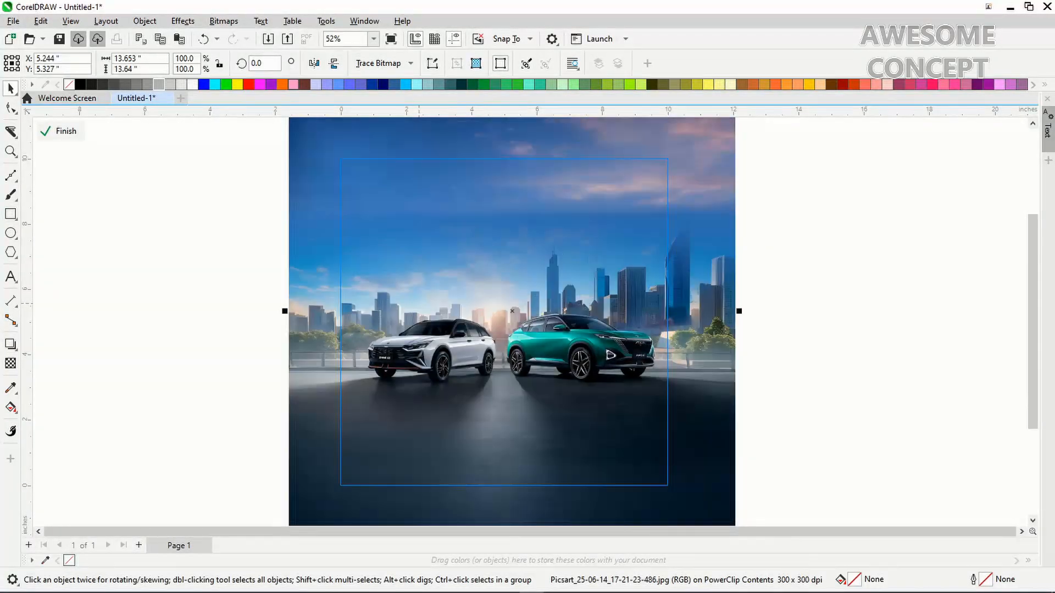
{"action": "left_click", "coordinate": [419, 304]}
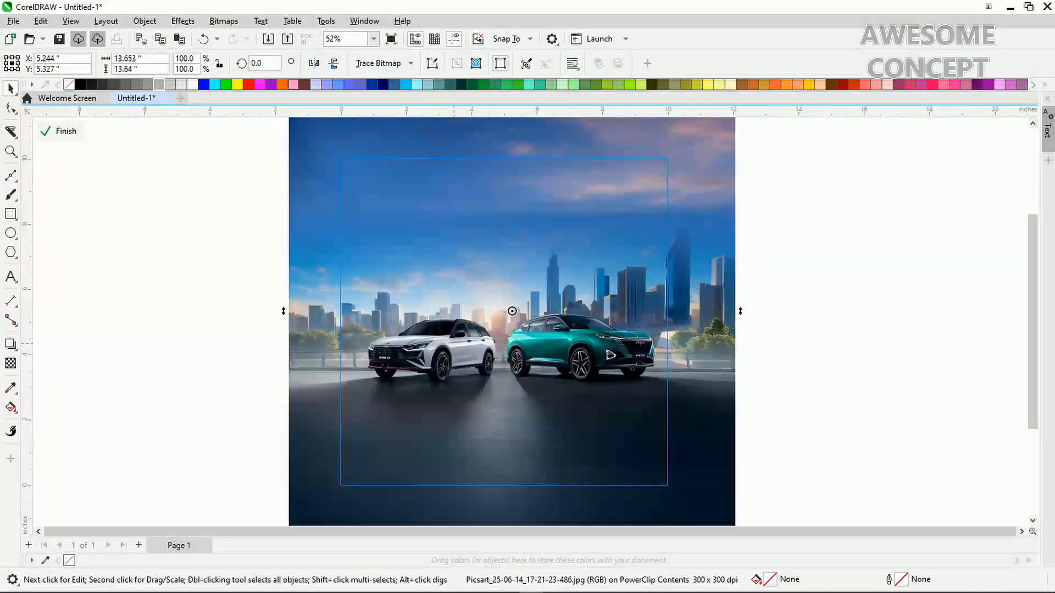
{"action": "key", "text": "alt+Down"}
{"action": "key", "text": "alt+Down"}
{"action": "key", "text": "alt+Down"}
{"action": "key", "text": "alt+Down"}
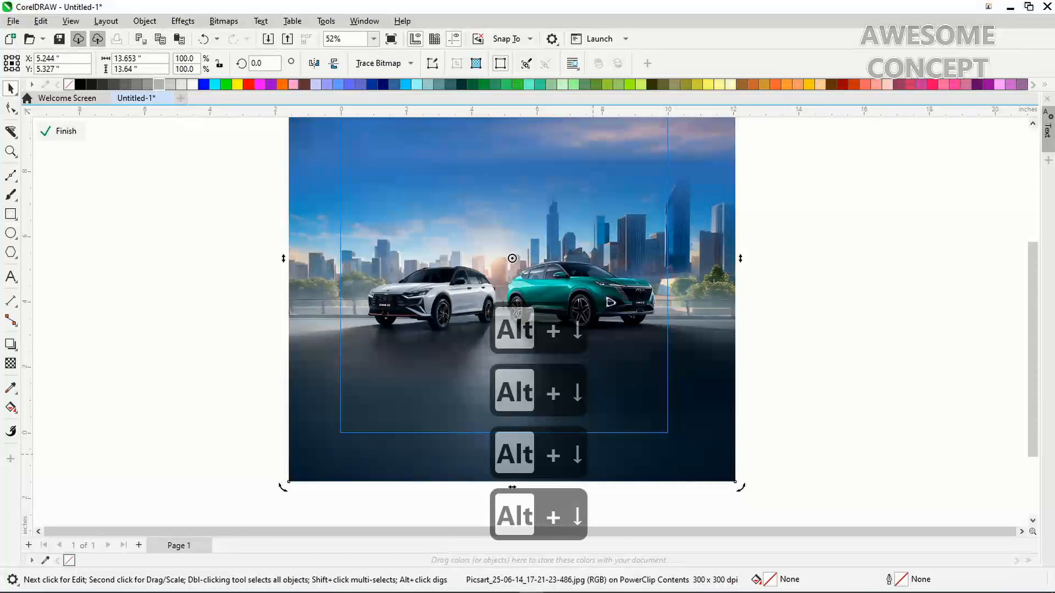
{"action": "left_click", "coordinate": [724, 473]}
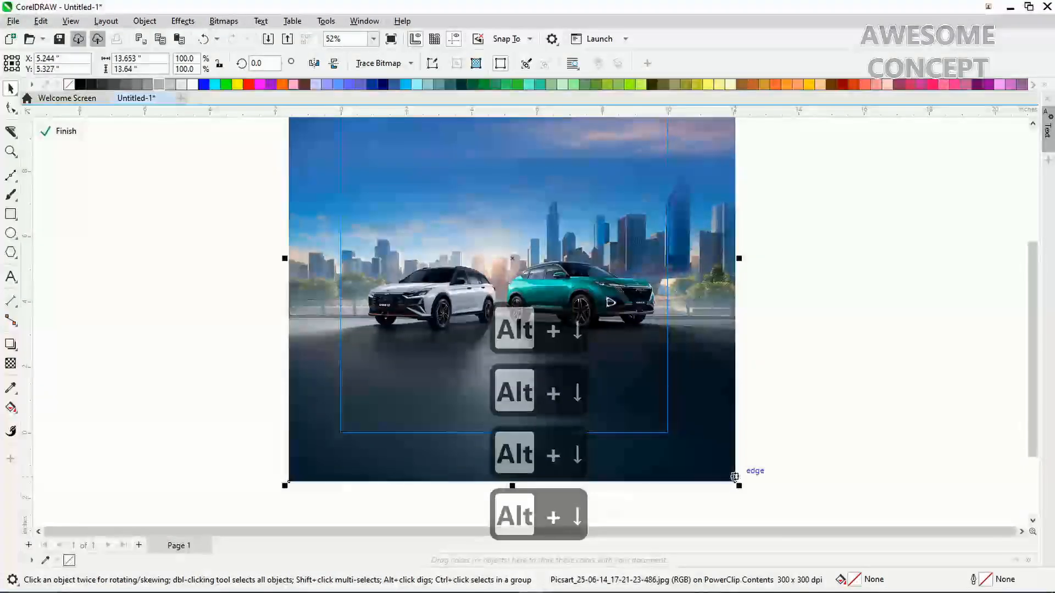
{"action": "left_click_drag", "start_coordinate": [735, 481], "coordinate": [747, 492]}
{"action": "left_click_drag", "start_coordinate": [825, 278], "coordinate": [820, 159]}
{"action": "scroll", "coordinate": [819, 184], "scroll_direction": "up", "scroll_amount": 2}
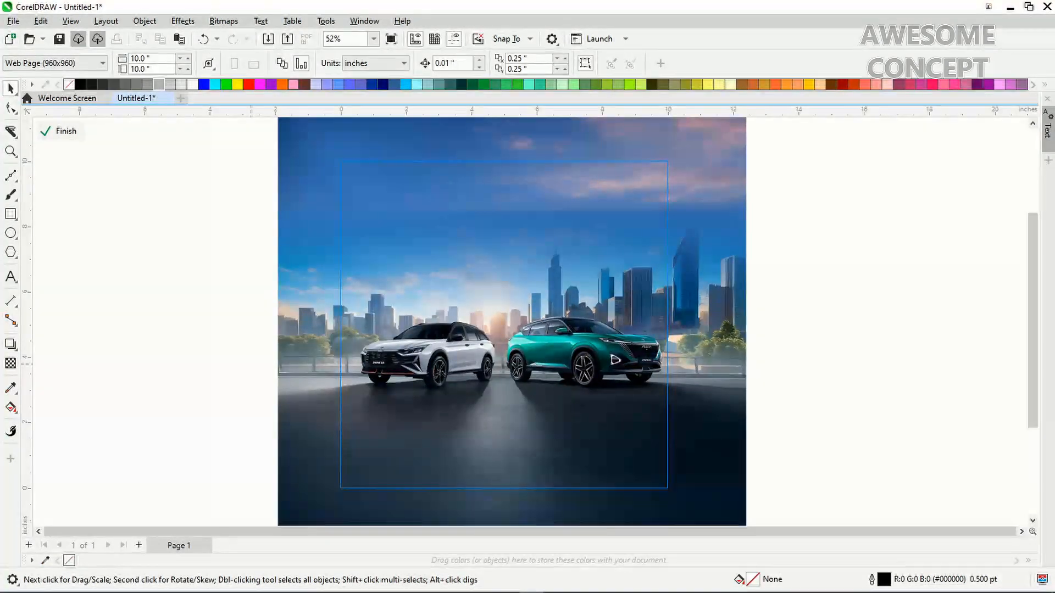
Scale the photo up to fill the square frame, reposition it, and finish editing
{"action": "left_click", "coordinate": [333, 369]}
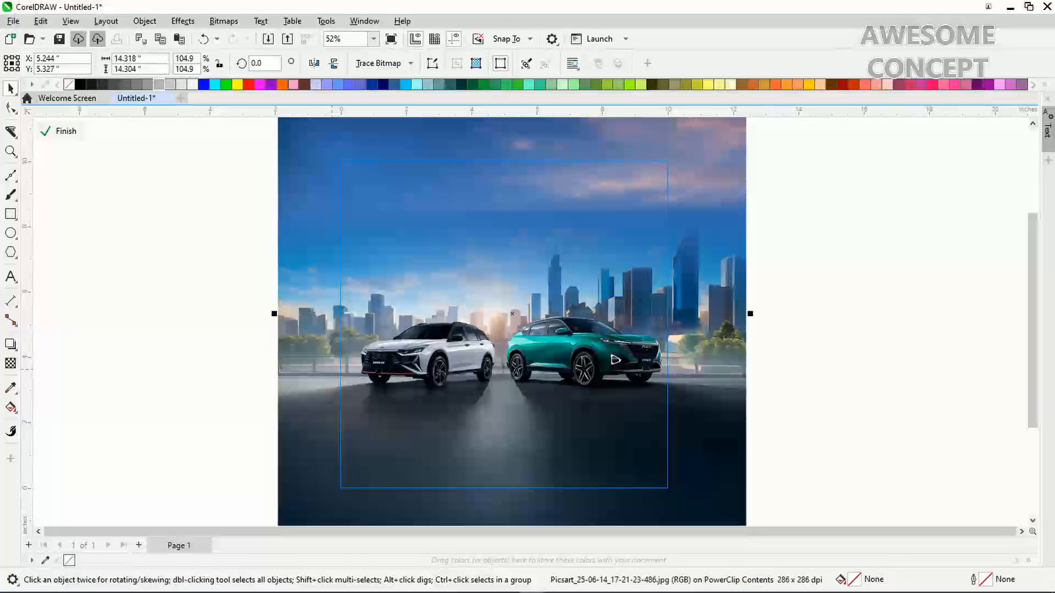
{"action": "key", "text": "alt+Down"}
{"action": "key", "text": "alt+Down"}
{"action": "key", "text": "alt+Down"}
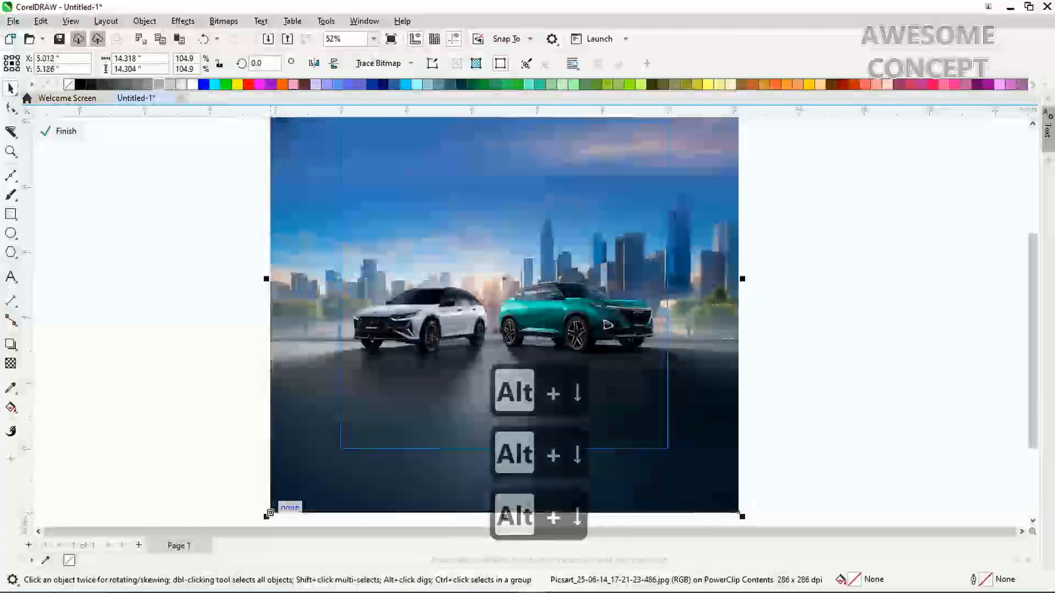
{"action": "key", "text": "ctrl+z"}
{"action": "left_click_drag", "start_coordinate": [274, 512], "coordinate": [261, 503]}
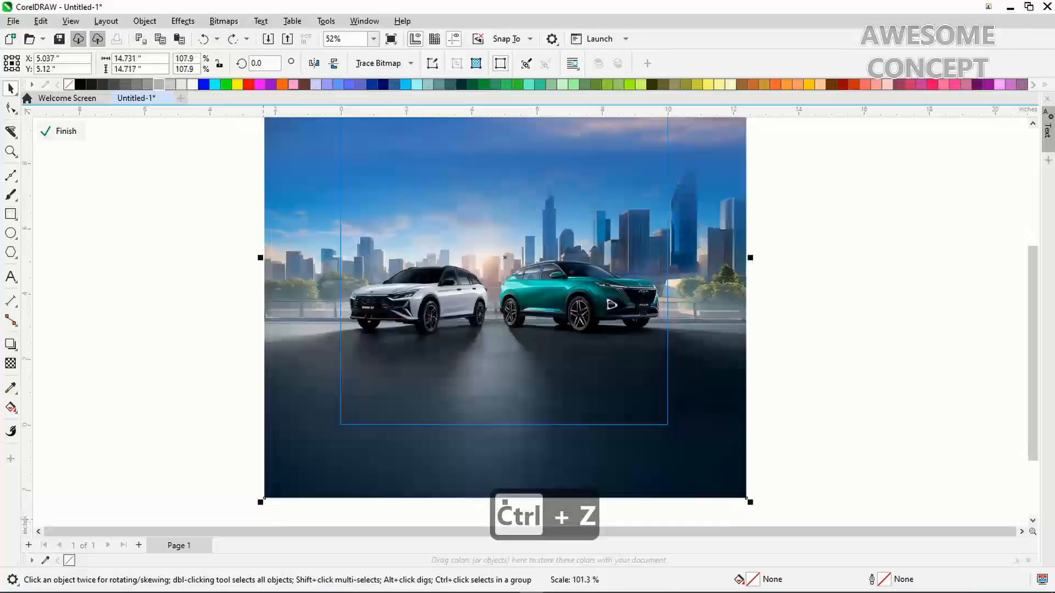
{"action": "left_click_drag", "start_coordinate": [286, 441], "coordinate": [288, 438]}
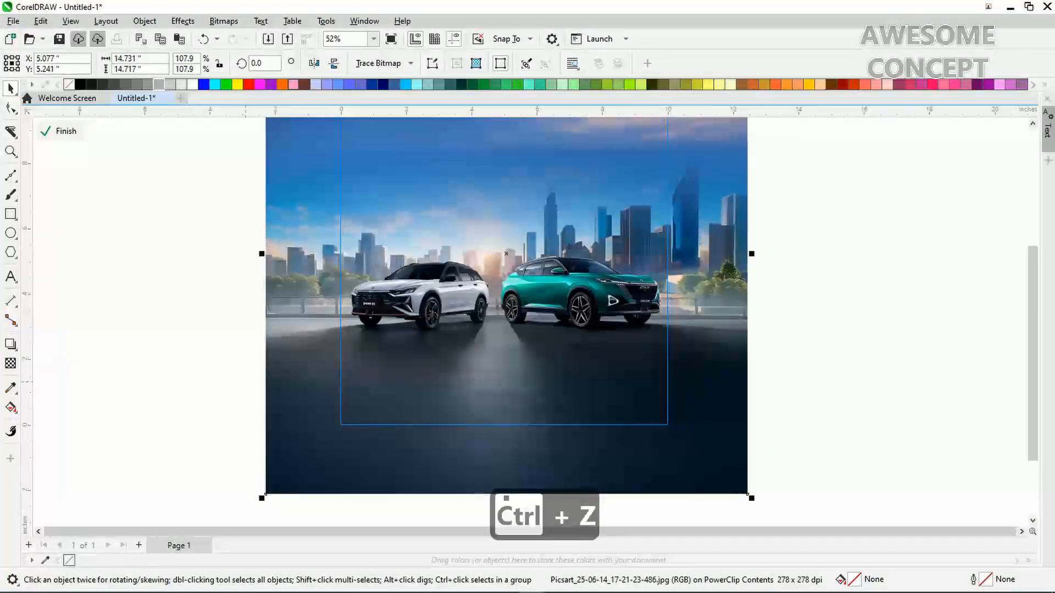
{"action": "left_click_drag", "start_coordinate": [212, 331], "coordinate": [229, 135]}
{"action": "scroll", "coordinate": [224, 173], "scroll_direction": "up", "scroll_amount": 2}
{"action": "left_click", "coordinate": [61, 131]}
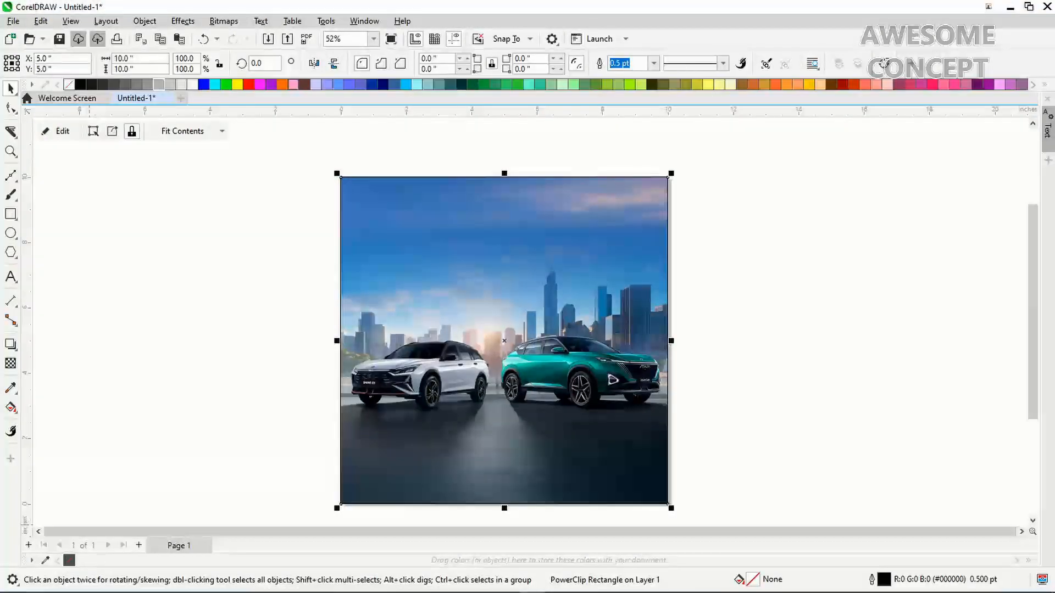
Set the framed photo's outline to No Color, then zoom in on the sky area
{"action": "right_click", "coordinate": [69, 84]}
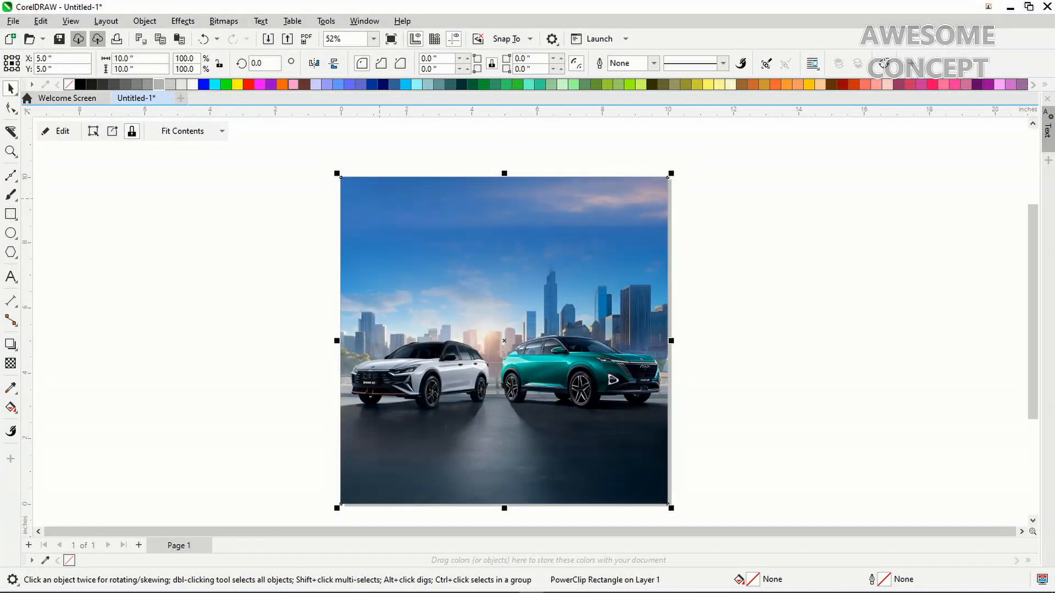
{"action": "key", "text": "ctrl+equal"}
{"action": "key", "text": "ctrl+equal"}
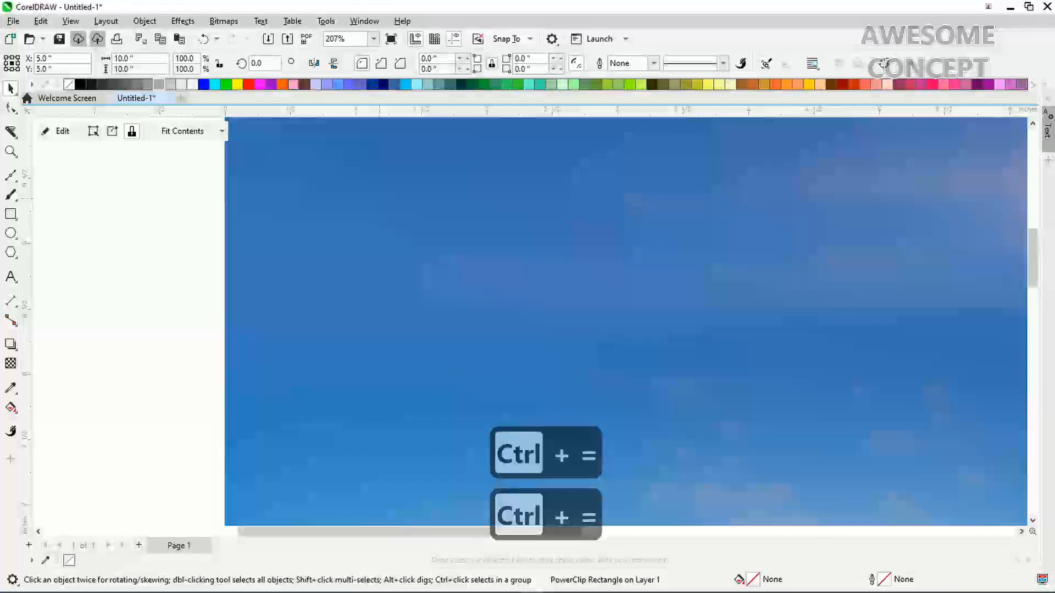
{"action": "key", "text": "ctrl+minus"}
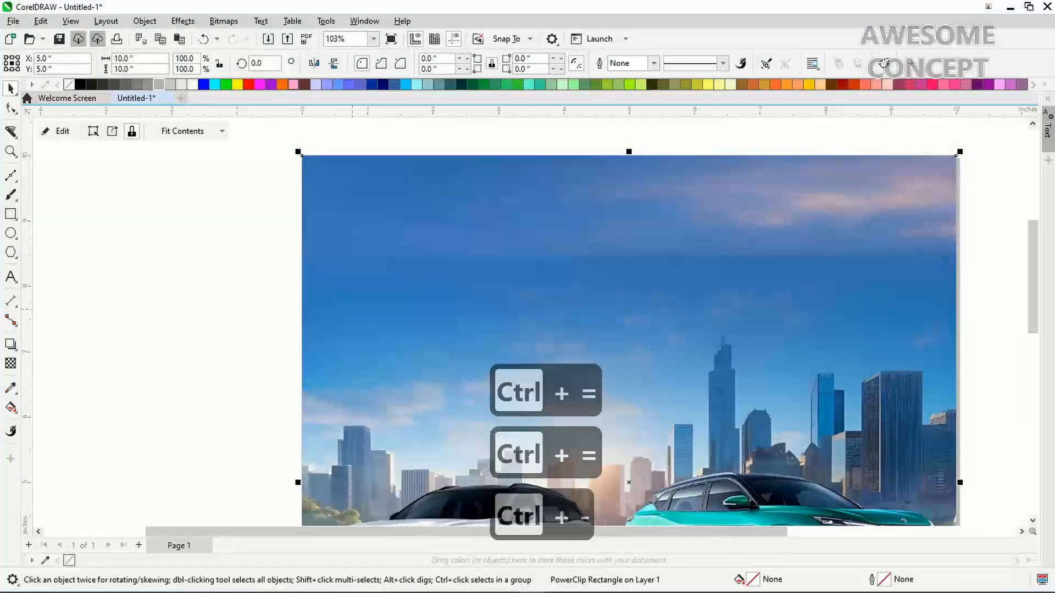
{"action": "key", "text": "F4"}
{"action": "key", "text": "Escape"}
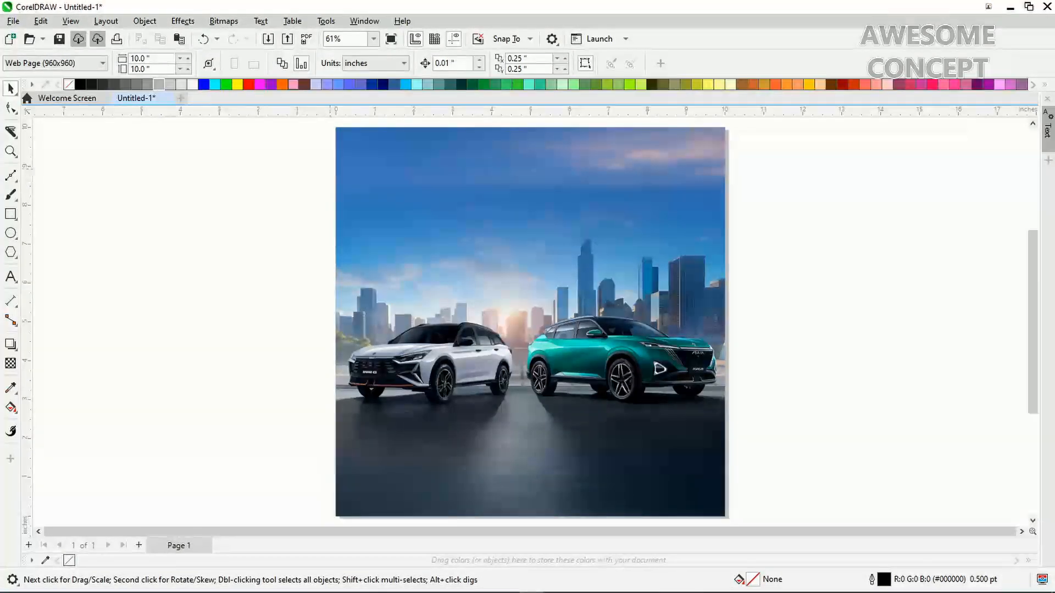
{"action": "scroll", "coordinate": [530, 319], "scroll_direction": "up", "scroll_amount": 2}
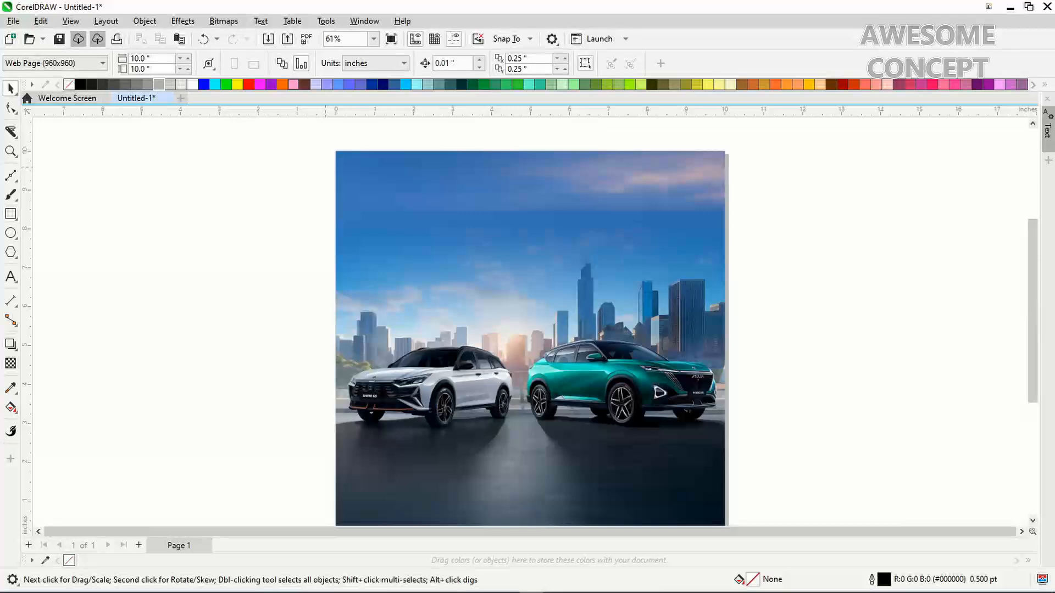
{"action": "key", "text": "z"}
{"action": "left_click_drag", "start_coordinate": [307, 133], "coordinate": [791, 289]}
{"action": "key", "text": "ctrl+space"}
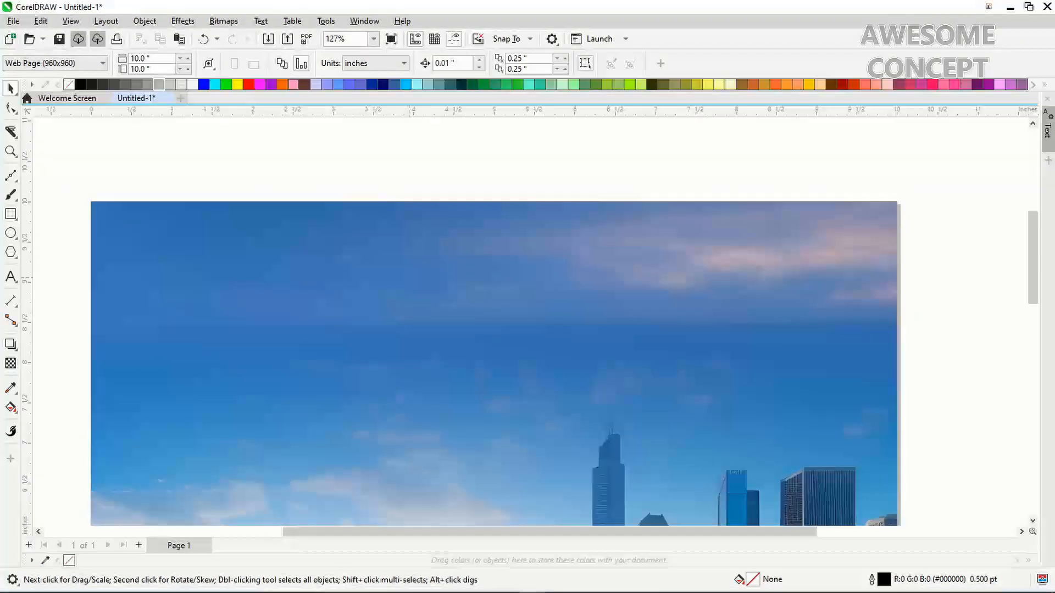
Draw a wide white ellipse with no outline over the sky
{"action": "key", "text": "F7"}
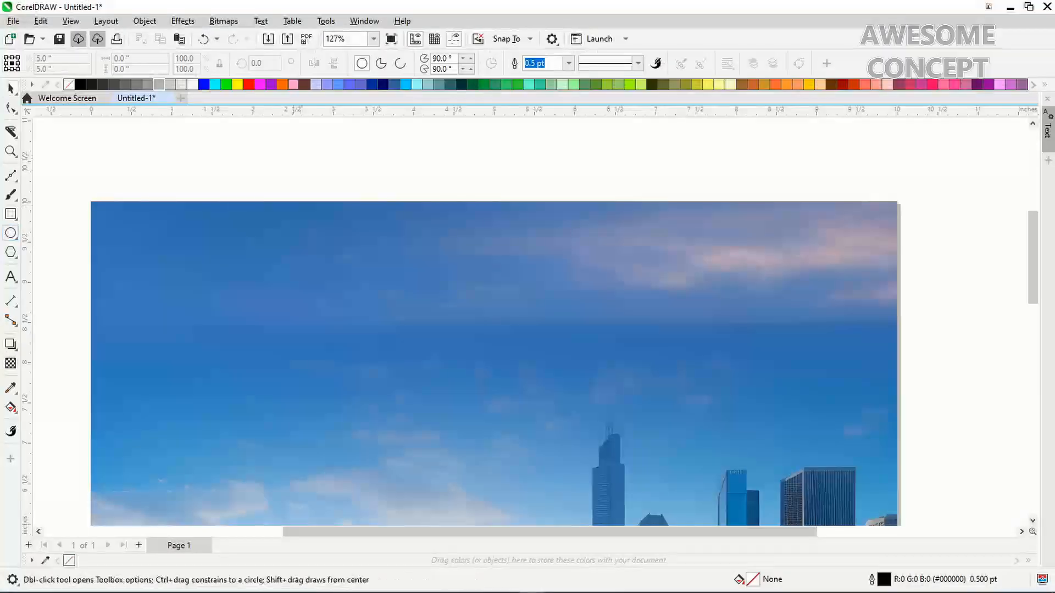
{"action": "left_click_drag", "start_coordinate": [221, 166], "coordinate": [605, 330]}
{"action": "key", "text": "ctrl+space"}
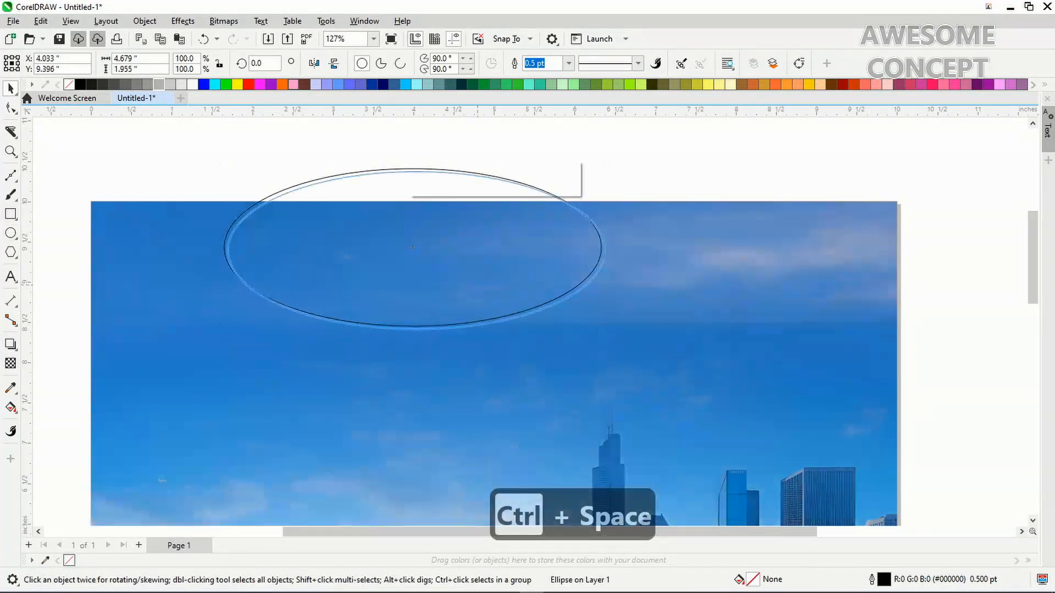
{"action": "left_click_drag", "start_coordinate": [413, 169], "coordinate": [462, 223]}
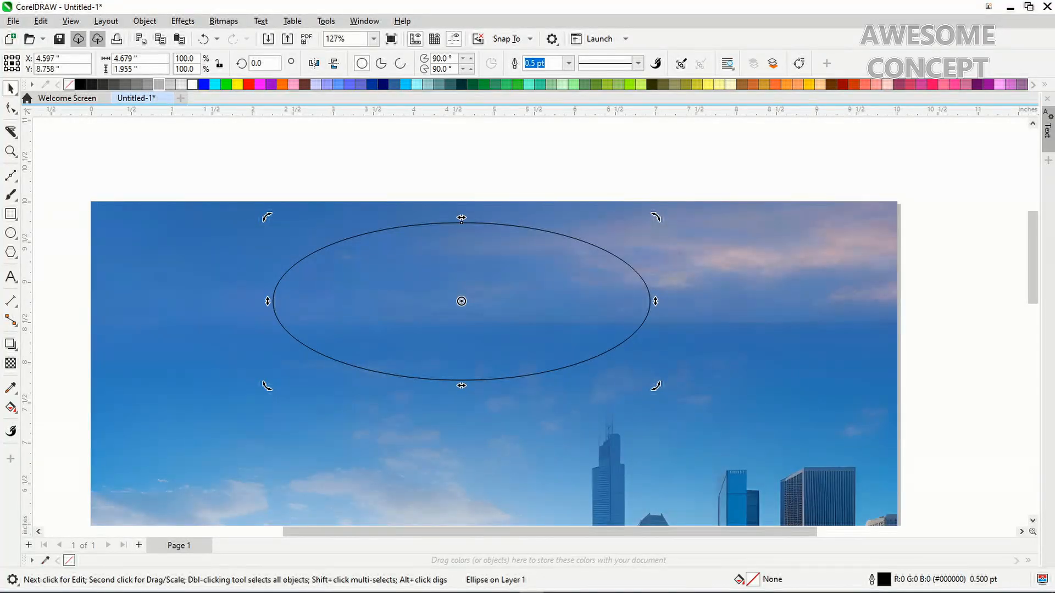
{"action": "left_click", "coordinate": [192, 84]}
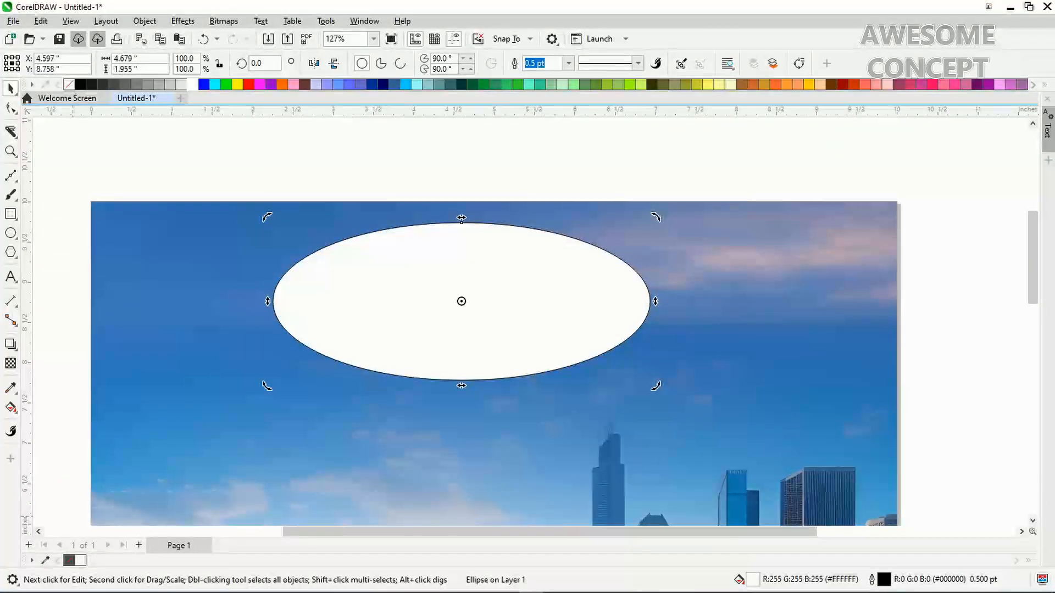
{"action": "right_click", "coordinate": [71, 560]}
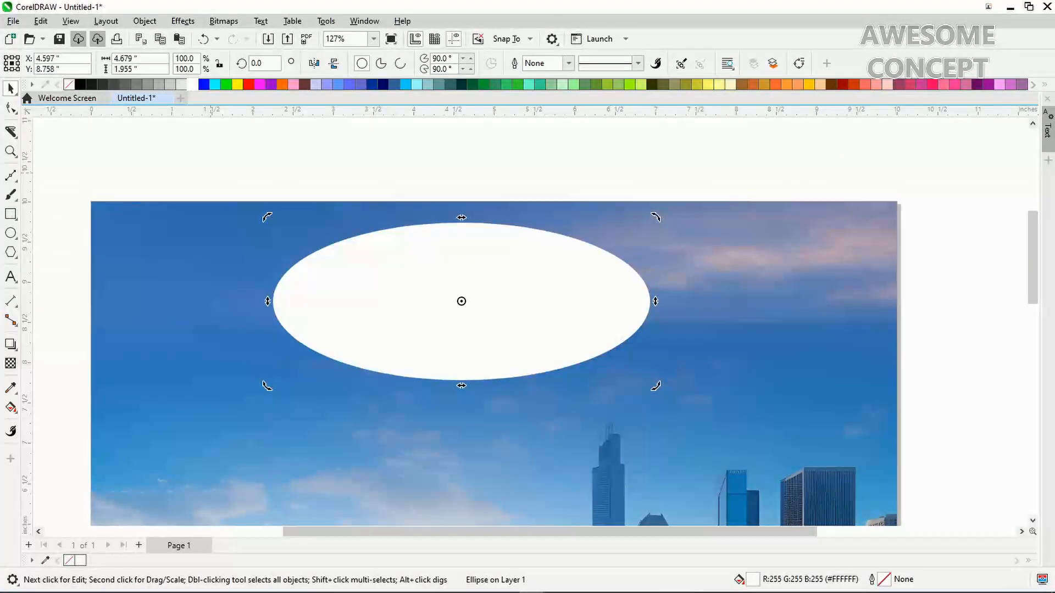
Apply a Gaussian Blur with radius 60 to the ellipse and shift it slightly right
{"action": "left_click", "coordinate": [183, 20]}
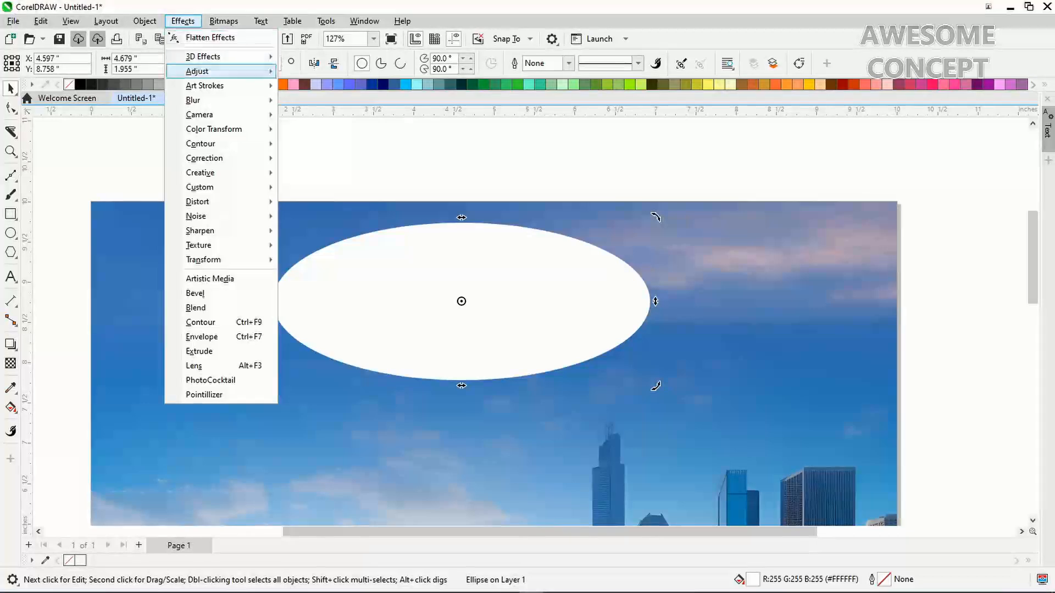
{"action": "mouse_move", "coordinate": [193, 100]}
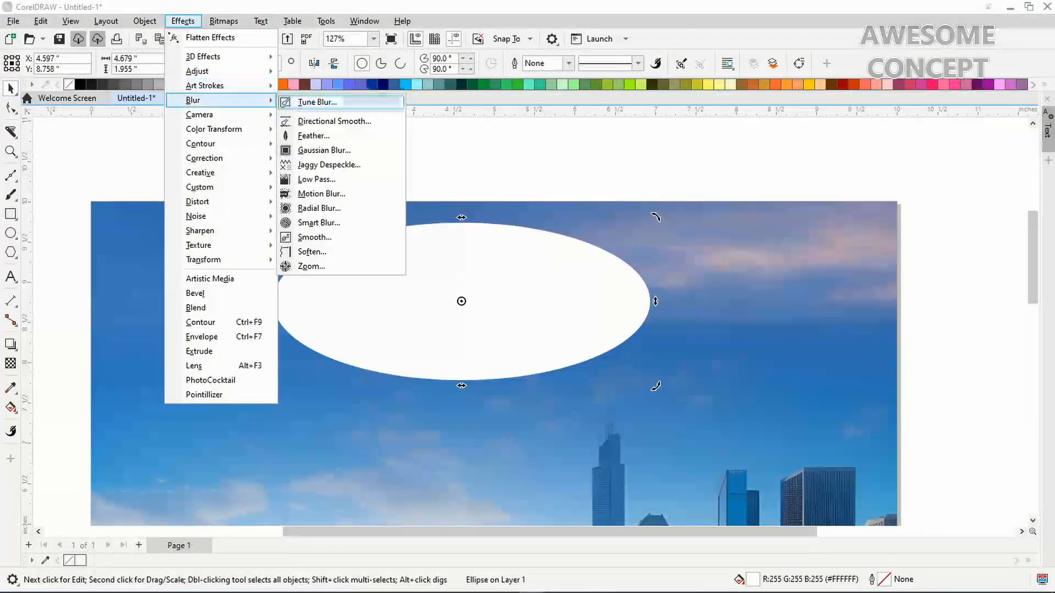
{"action": "left_click", "coordinate": [324, 150]}
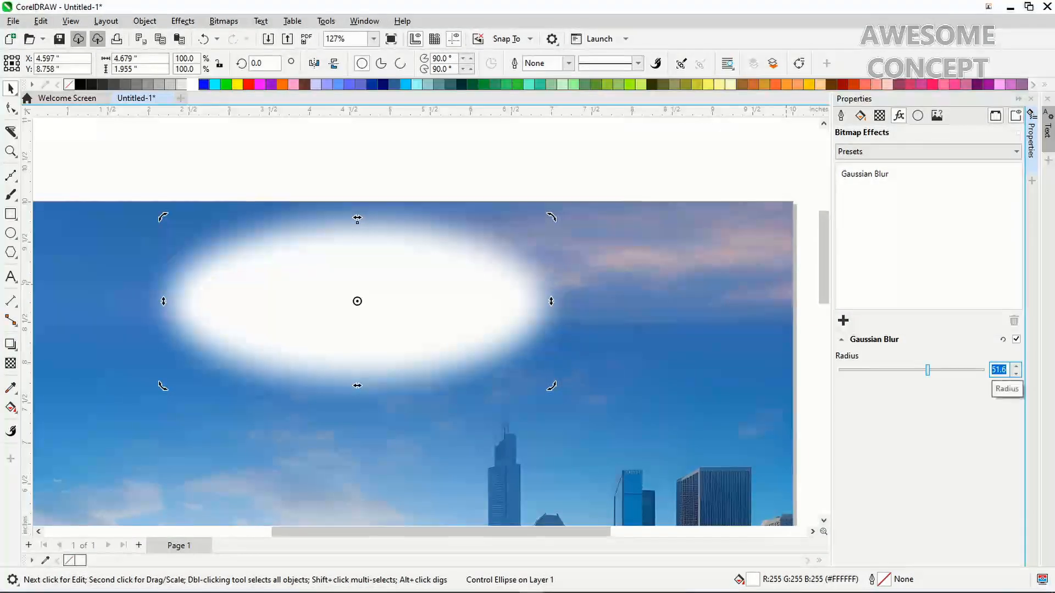
{"action": "type", "text": "60"}
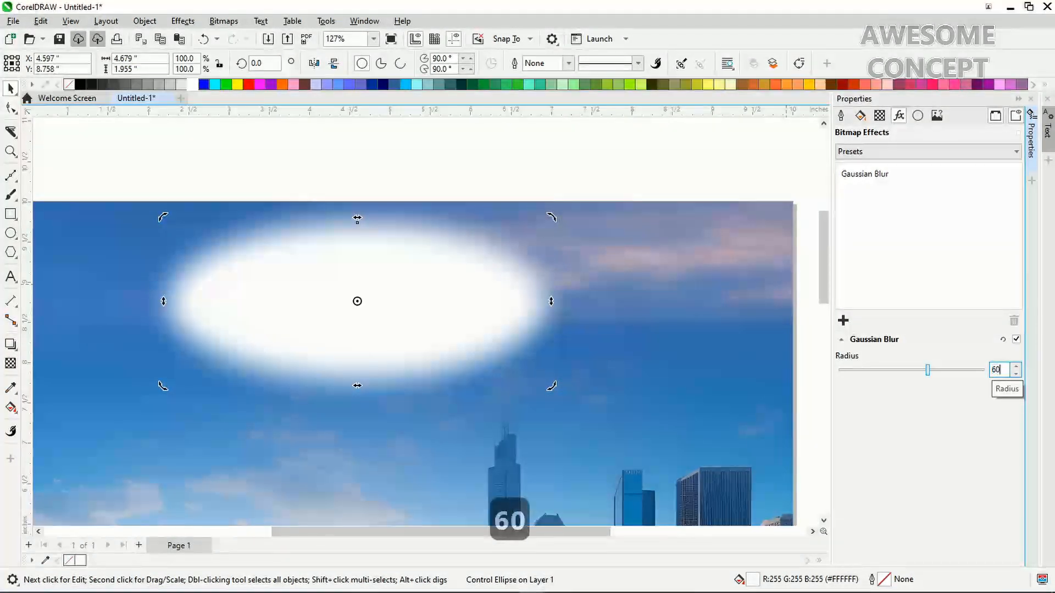
{"action": "key", "text": "Return"}
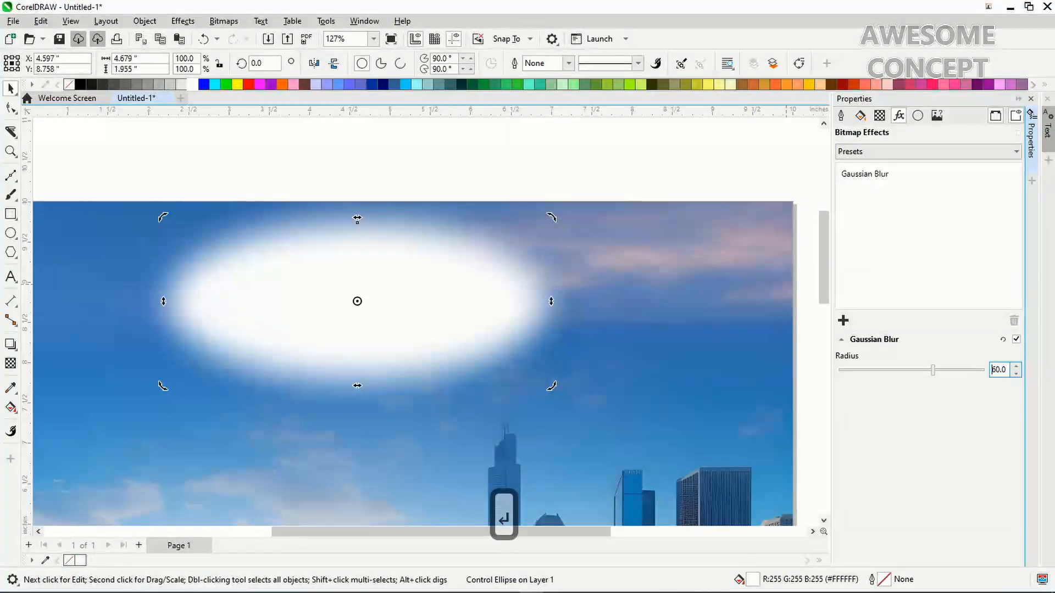
{"action": "key", "text": "alt+Return"}
{"action": "left_click_drag", "start_coordinate": [550, 312], "coordinate": [590, 311]}
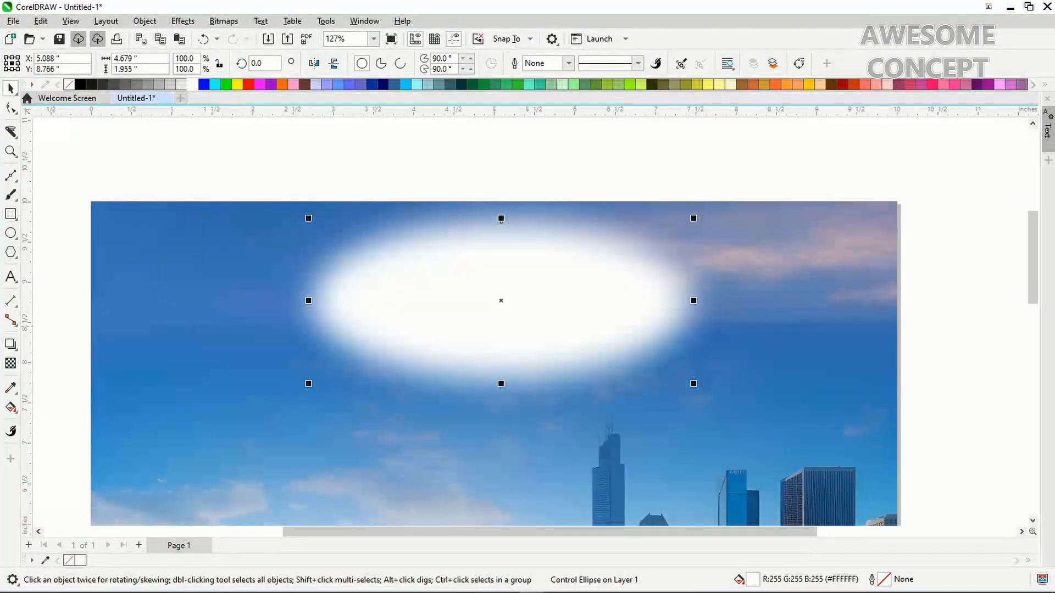
Give the blurred ellipse a uniform transparency of 15
{"action": "left_click", "coordinate": [11, 363]}
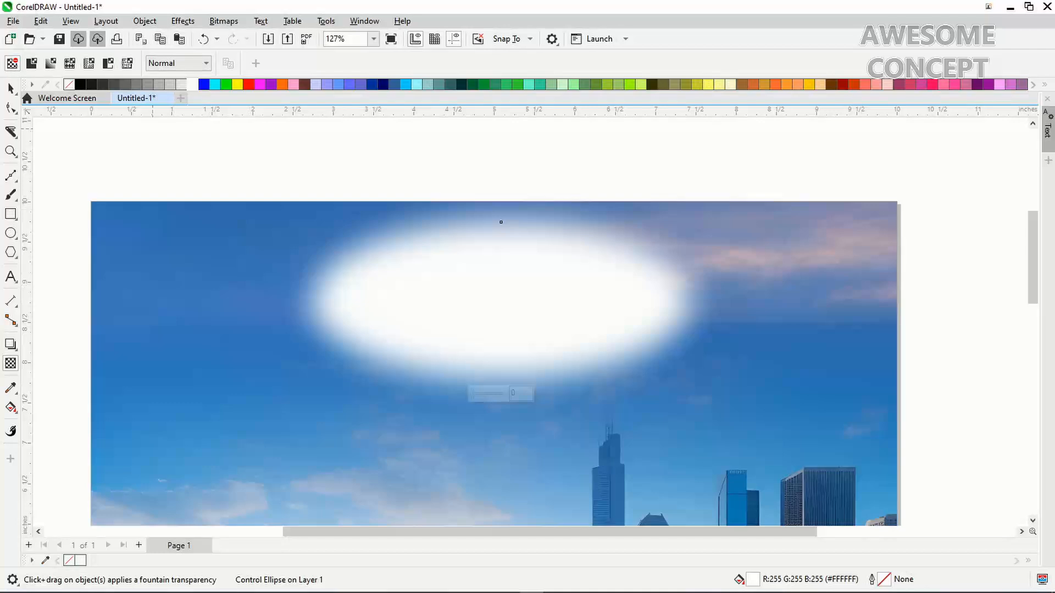
{"action": "left_click", "coordinate": [31, 63]}
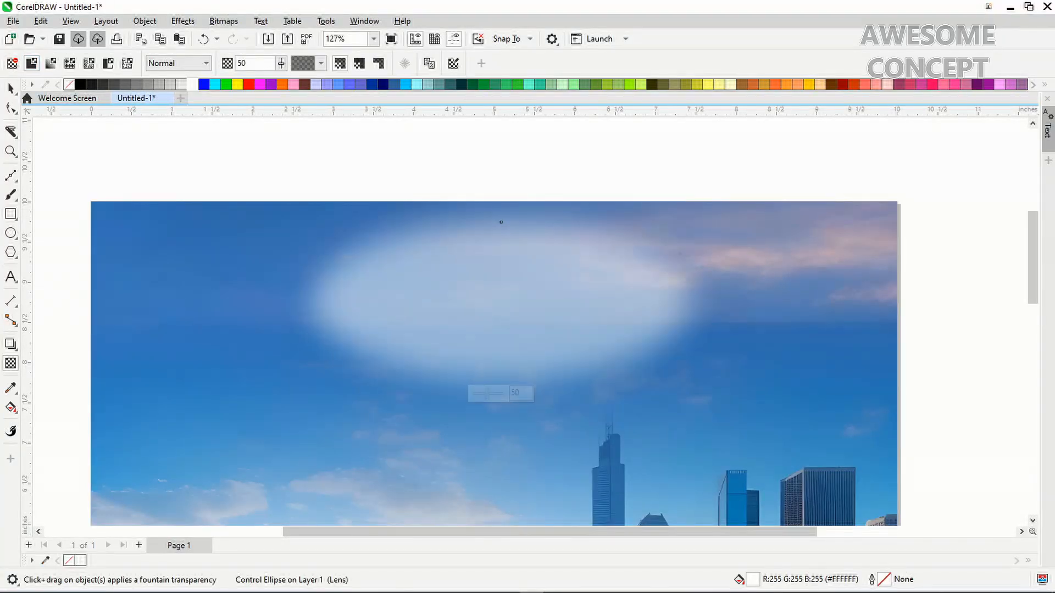
{"action": "left_click_drag", "start_coordinate": [247, 63], "coordinate": [235, 64]}
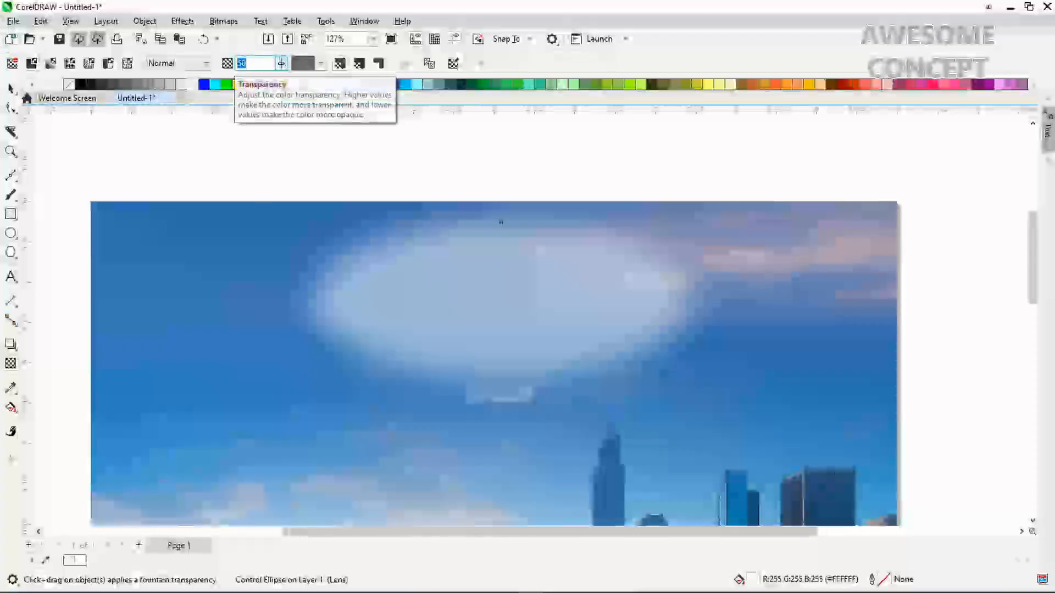
{"action": "type", "text": "15"}
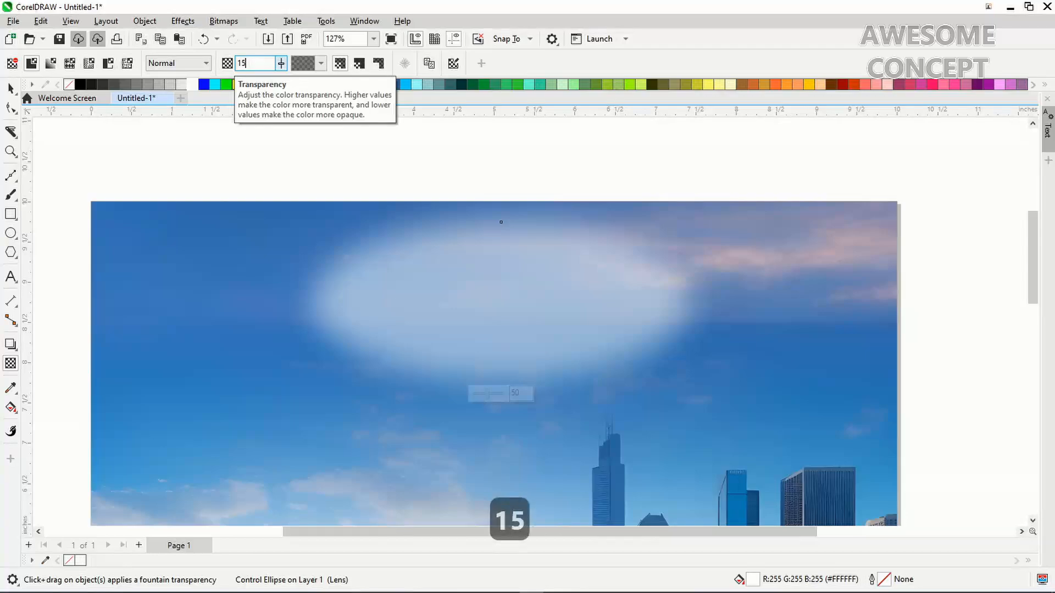
{"action": "key", "text": "Return"}
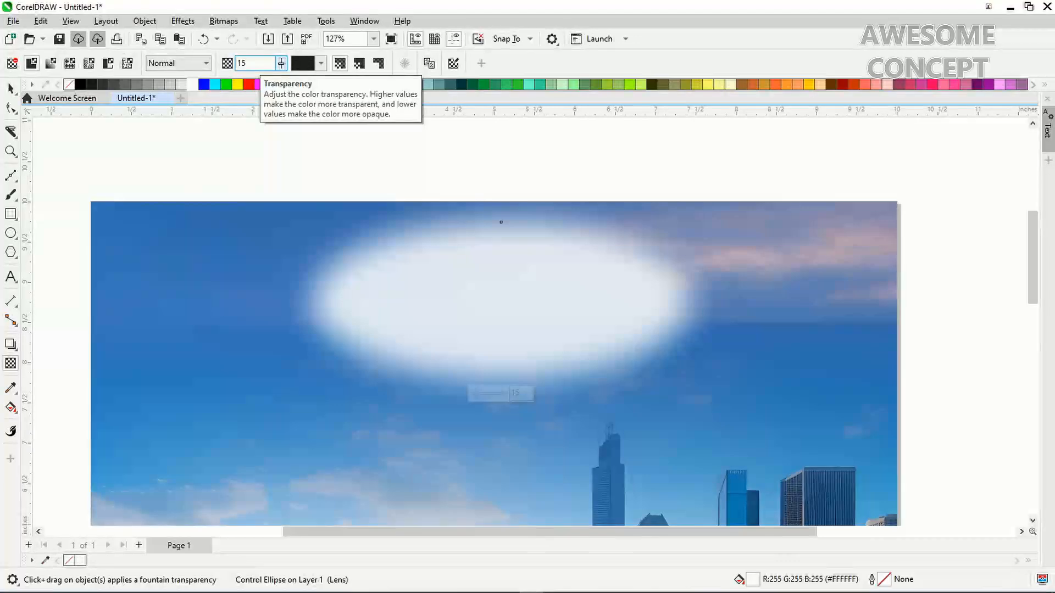
{"action": "key", "text": "space"}
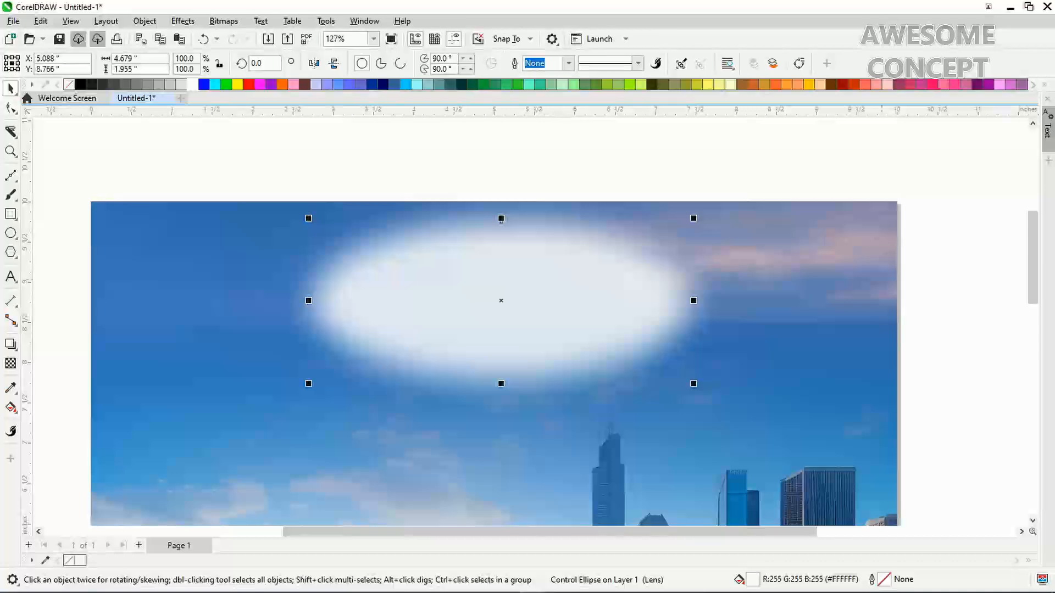
{"action": "scroll", "coordinate": [495, 321], "scroll_direction": "down", "scroll_amount": 1}
{"action": "left_click_drag", "start_coordinate": [1032, 237], "coordinate": [1032, 237]}
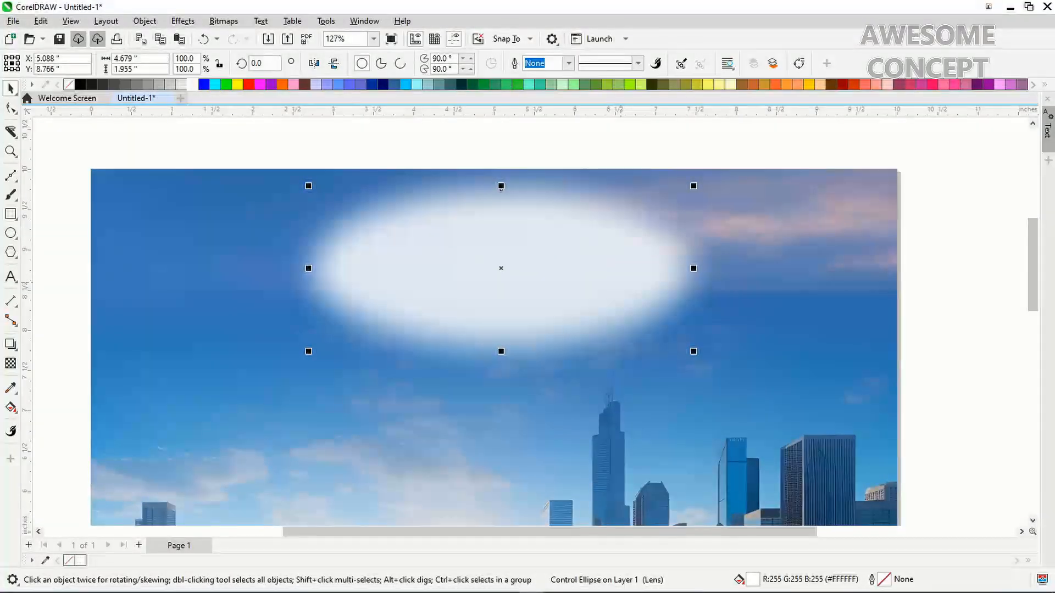
{"action": "left_click_drag", "start_coordinate": [621, 282], "coordinate": [631, 283]}
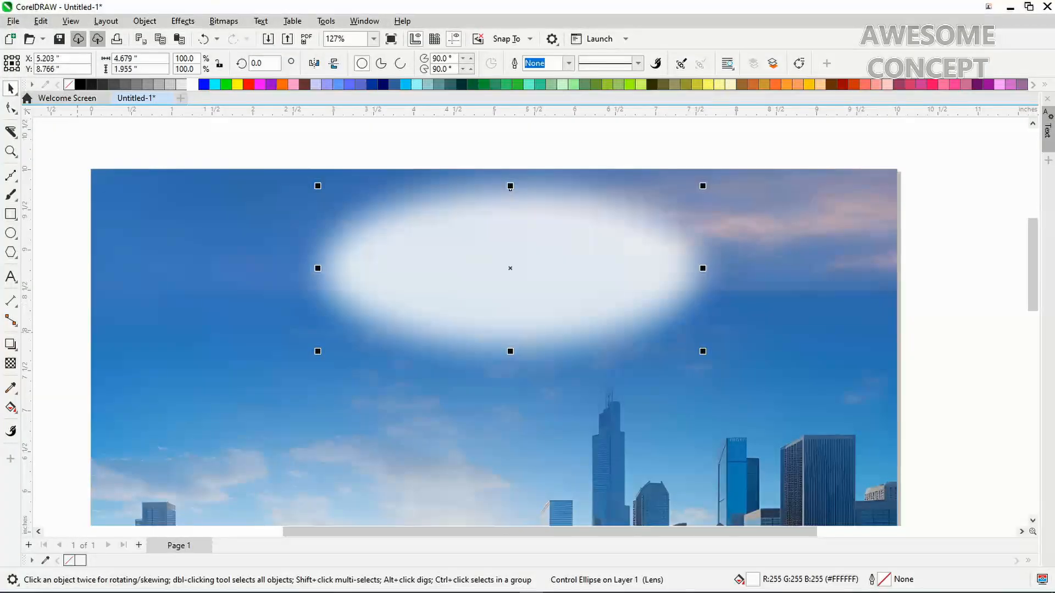
Raise the ellipse's uniform transparency to 20 and return to the Pick tool
{"action": "left_click", "coordinate": [10, 363]}
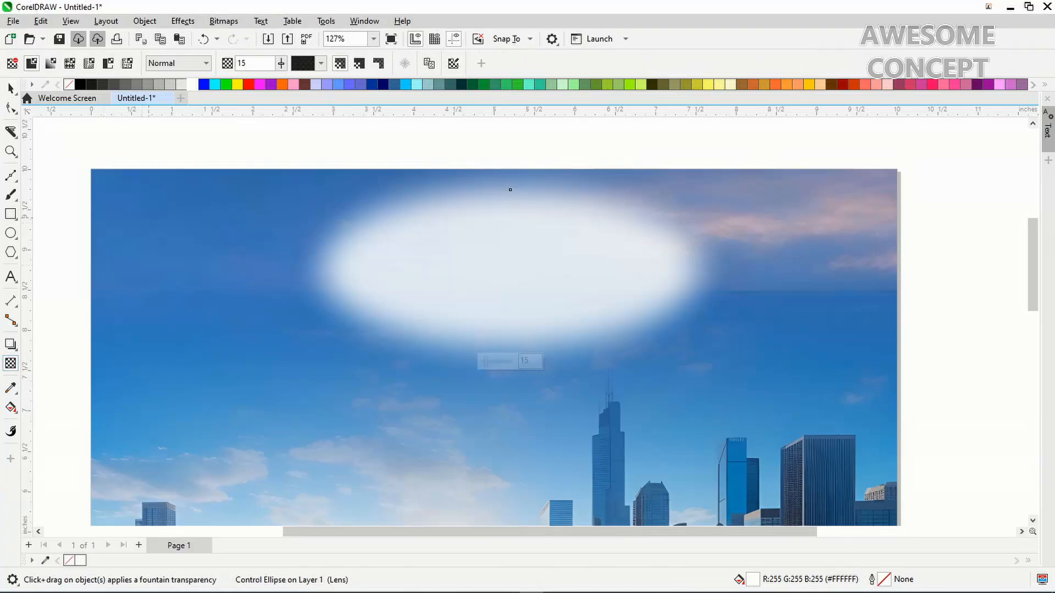
{"action": "left_click", "coordinate": [245, 63]}
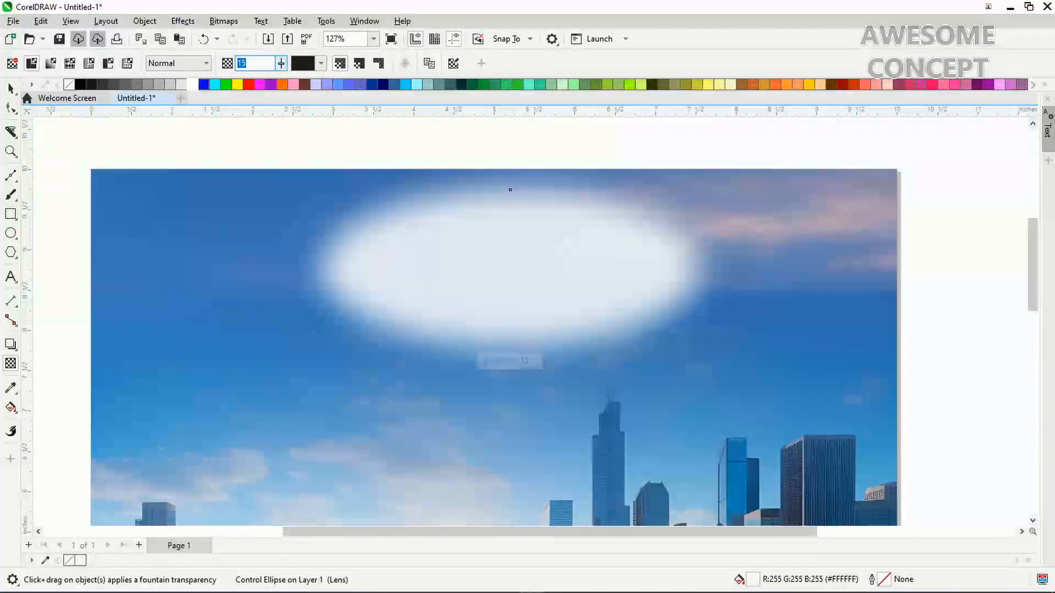
{"action": "key", "text": "BackSpace"}
{"action": "key", "text": "BackSpace"}
{"action": "type", "text": "20"}
{"action": "key", "text": "Return"}
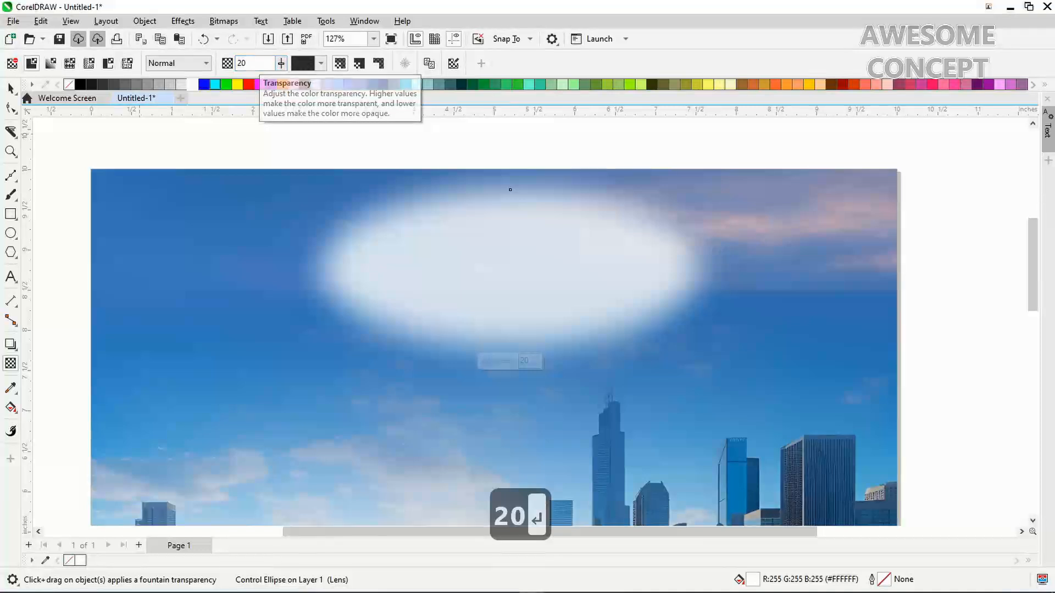
{"action": "left_click", "coordinate": [10, 88]}
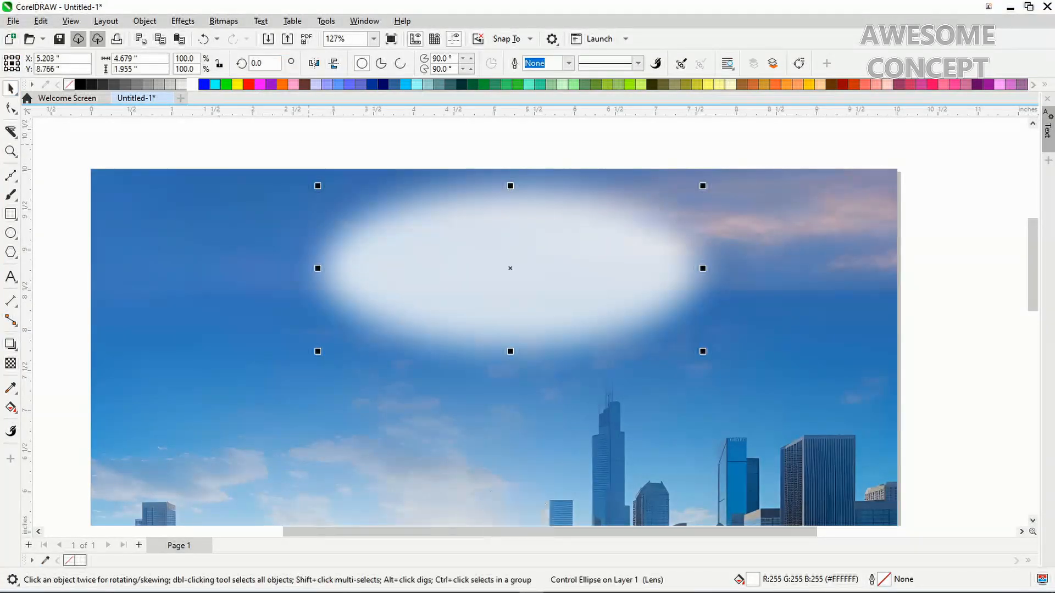
Import WESCO AUTOMOTIVE LOGO.png and place it inside the white ellipse, about 2.16 × 1.24 in
{"action": "key", "text": "Escape"}
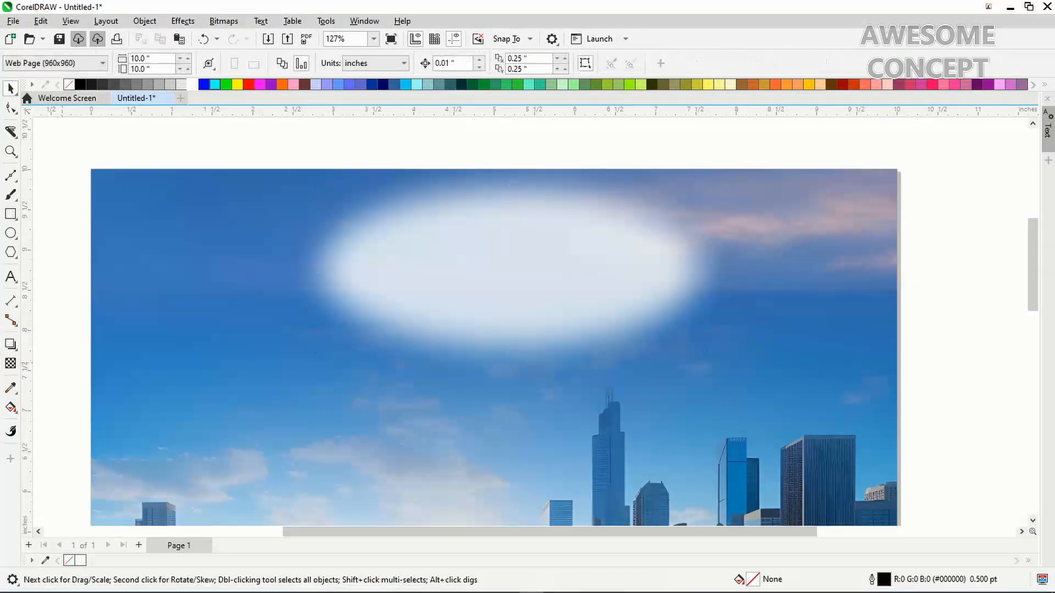
{"action": "right_click", "coordinate": [216, 136]}
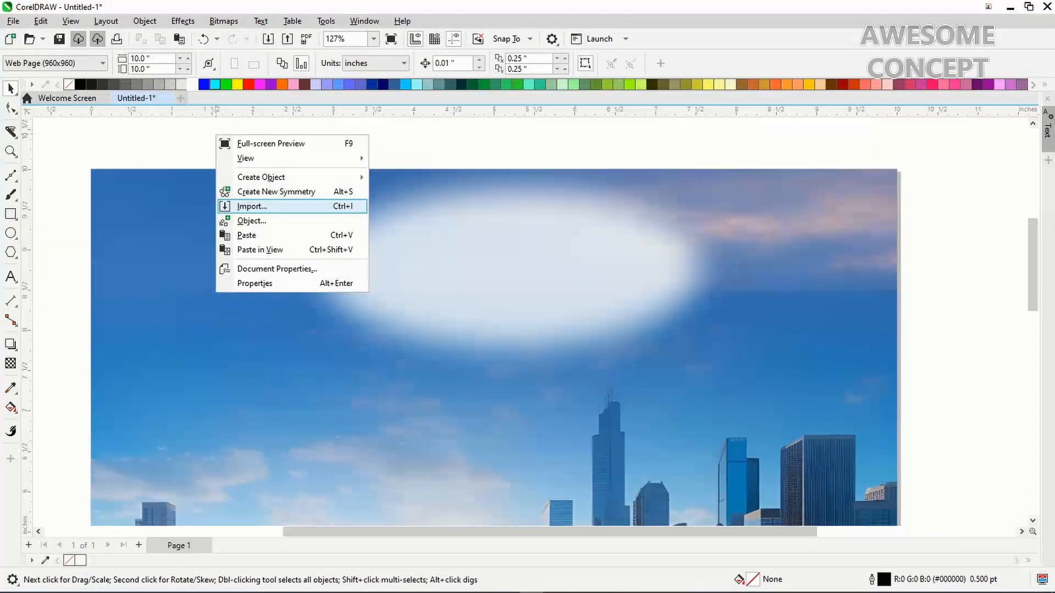
{"action": "left_click", "coordinate": [252, 206]}
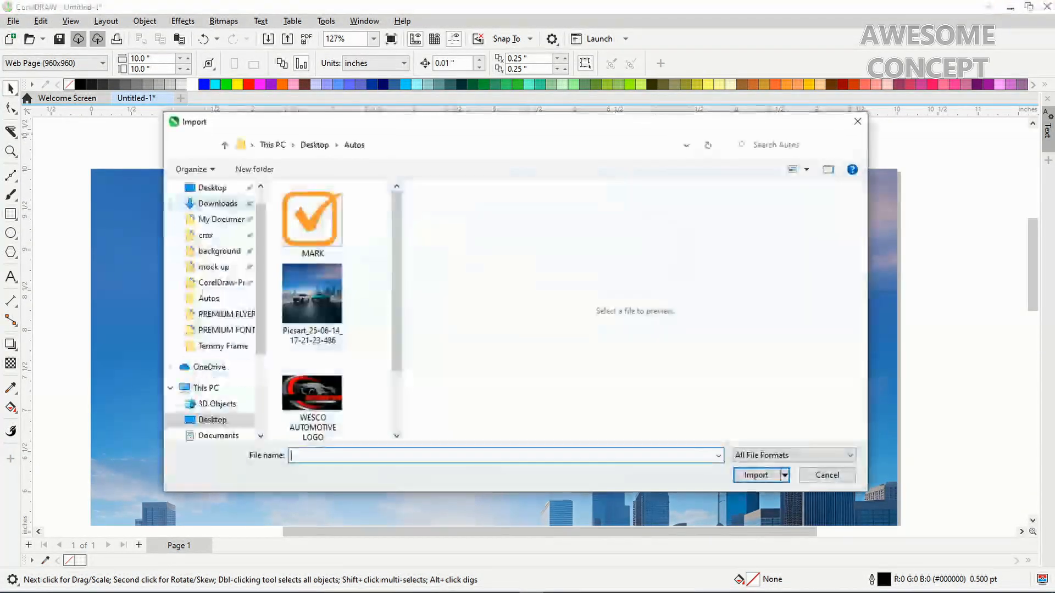
{"action": "left_click_drag", "start_coordinate": [396, 282], "coordinate": [396, 328]}
{"action": "left_click", "coordinate": [312, 329]}
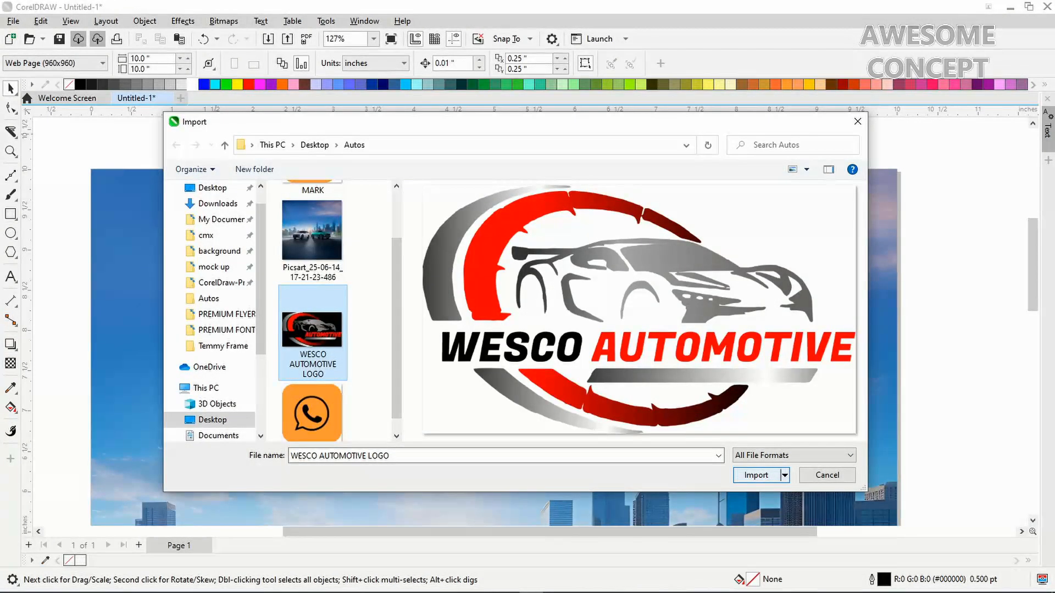
{"action": "left_click", "coordinate": [756, 475]}
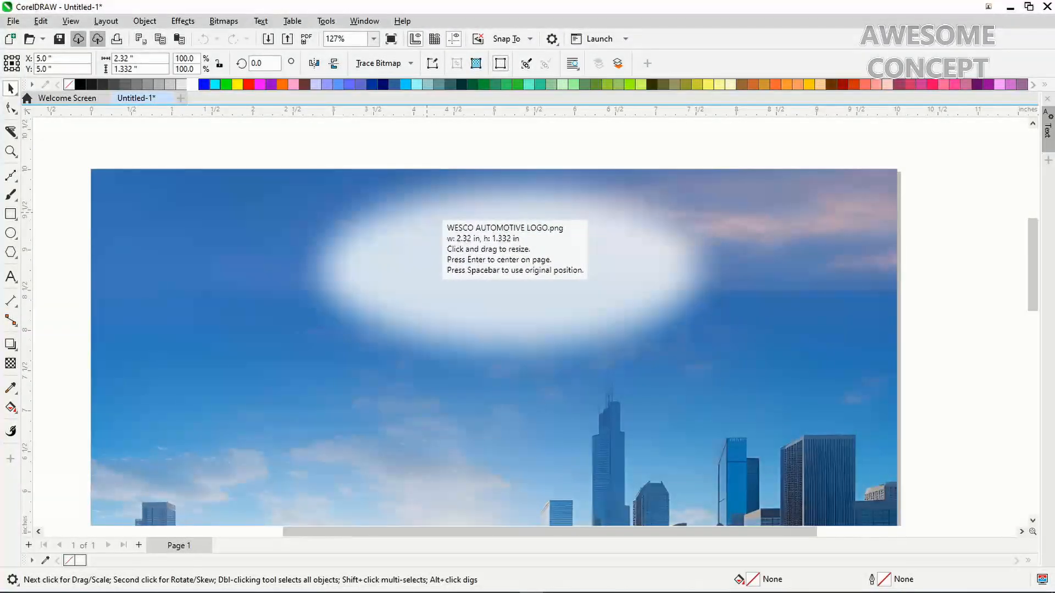
{"action": "left_click_drag", "start_coordinate": [427, 212], "coordinate": [605, 316]}
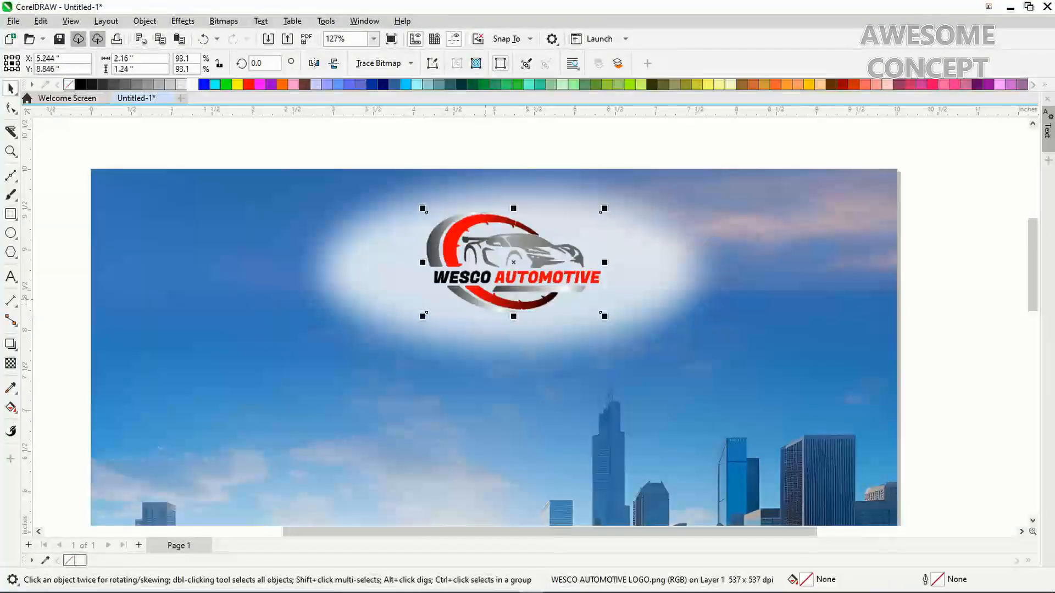
Zoom to the logo, select the white ellipse, and set its transparency to 30
{"action": "key", "text": "F4"}
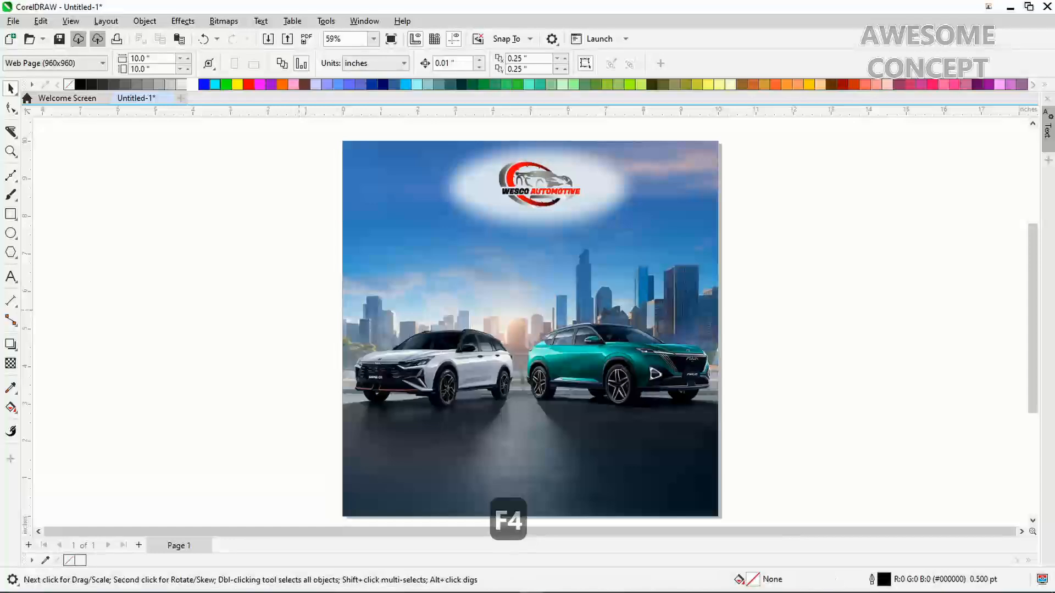
{"action": "key", "text": "z"}
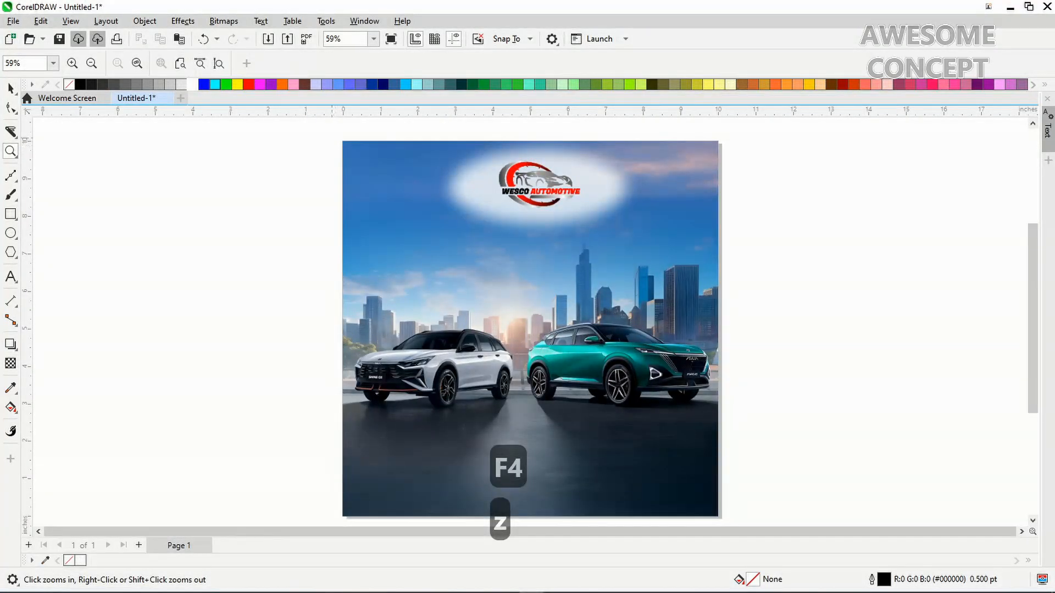
{"action": "left_click_drag", "start_coordinate": [332, 138], "coordinate": [806, 210]}
{"action": "key", "text": "ctrl+space"}
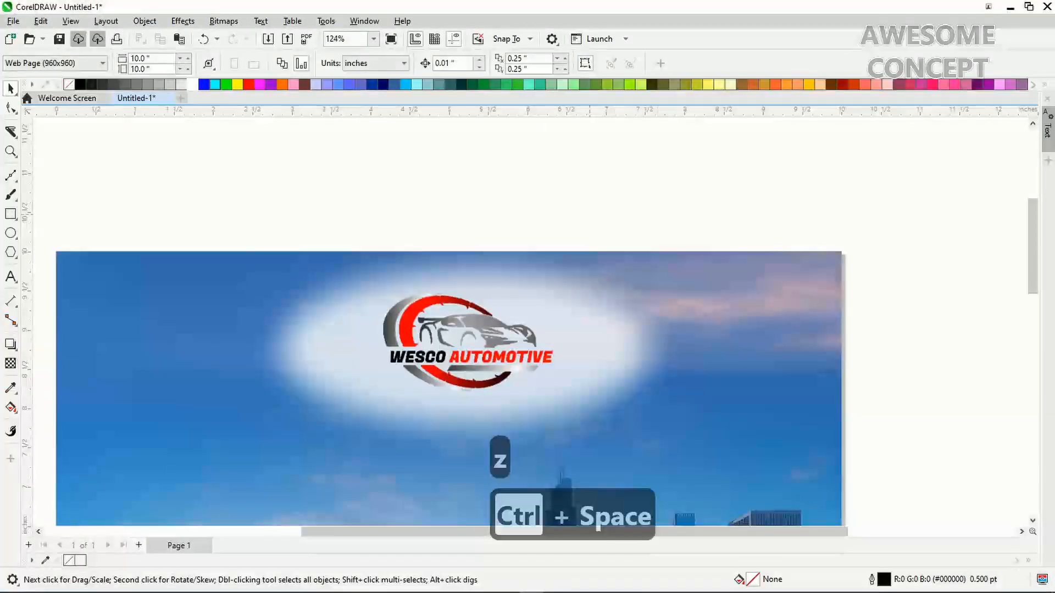
{"action": "left_click", "coordinate": [422, 273]}
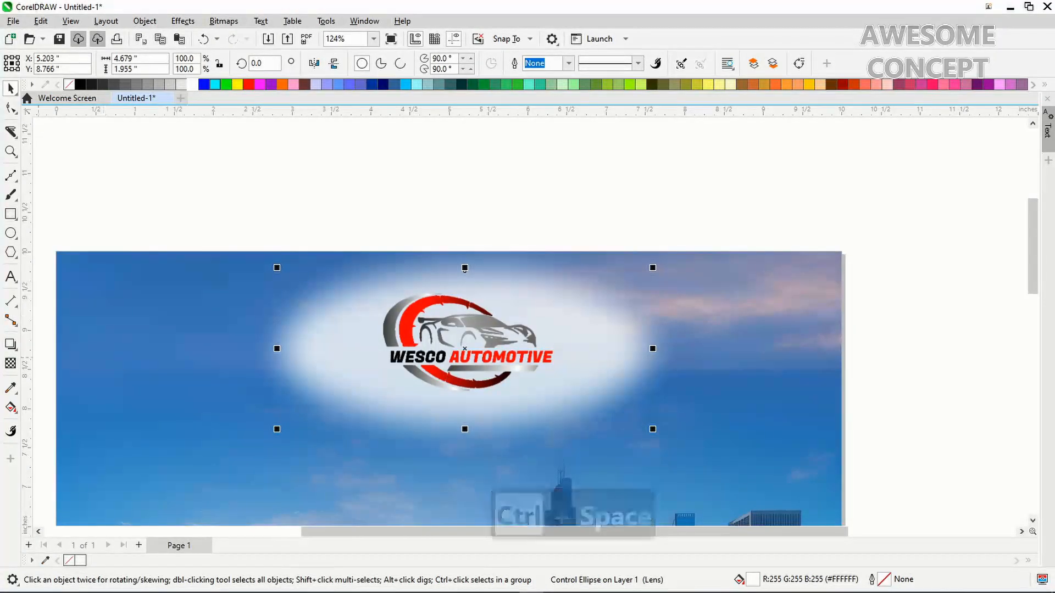
{"action": "left_click", "coordinate": [11, 363]}
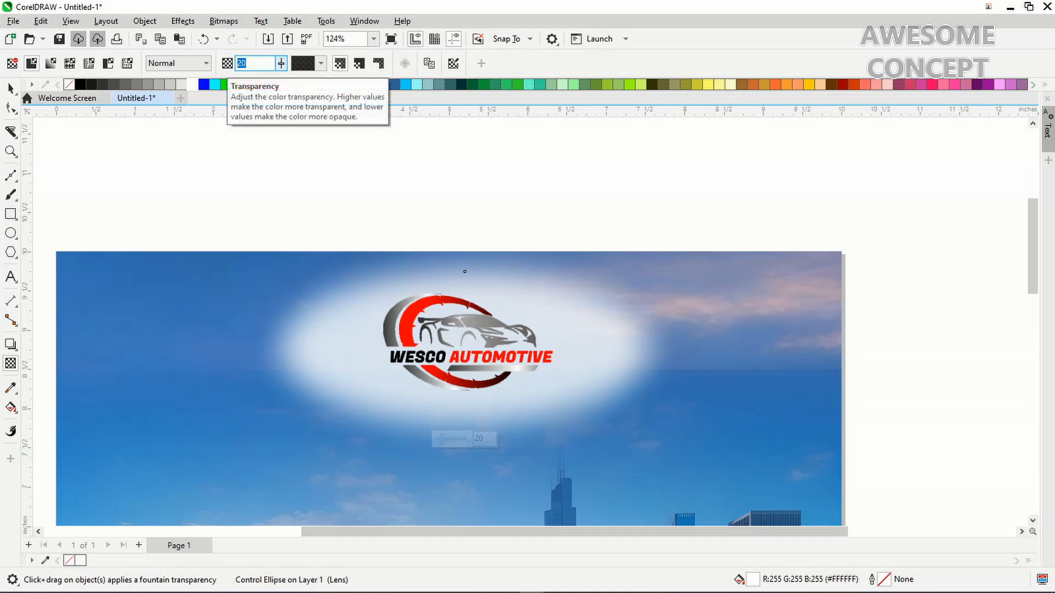
{"action": "type", "text": "30"}
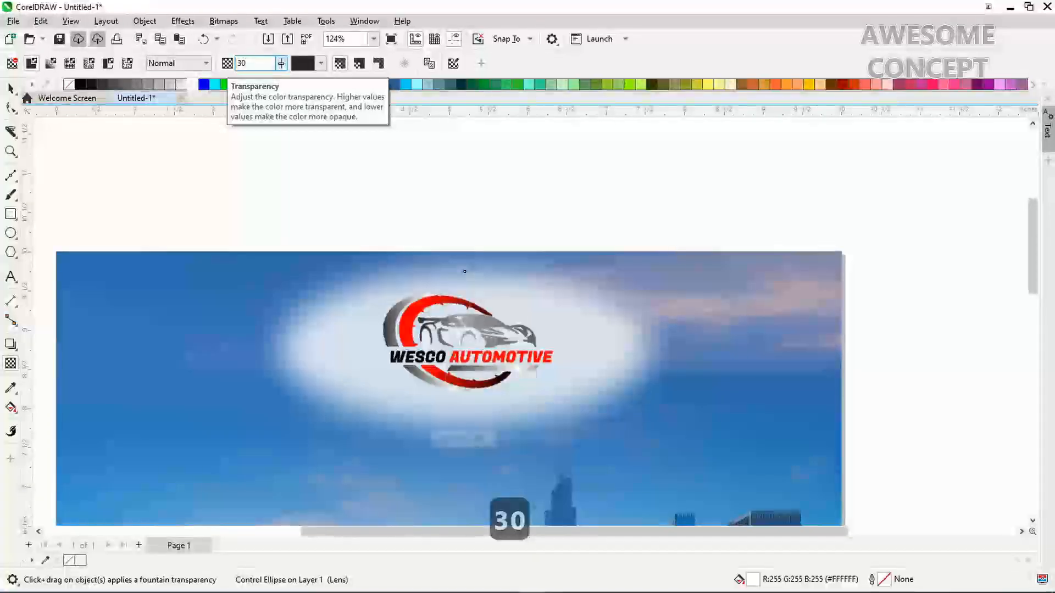
{"action": "key", "text": "Return"}
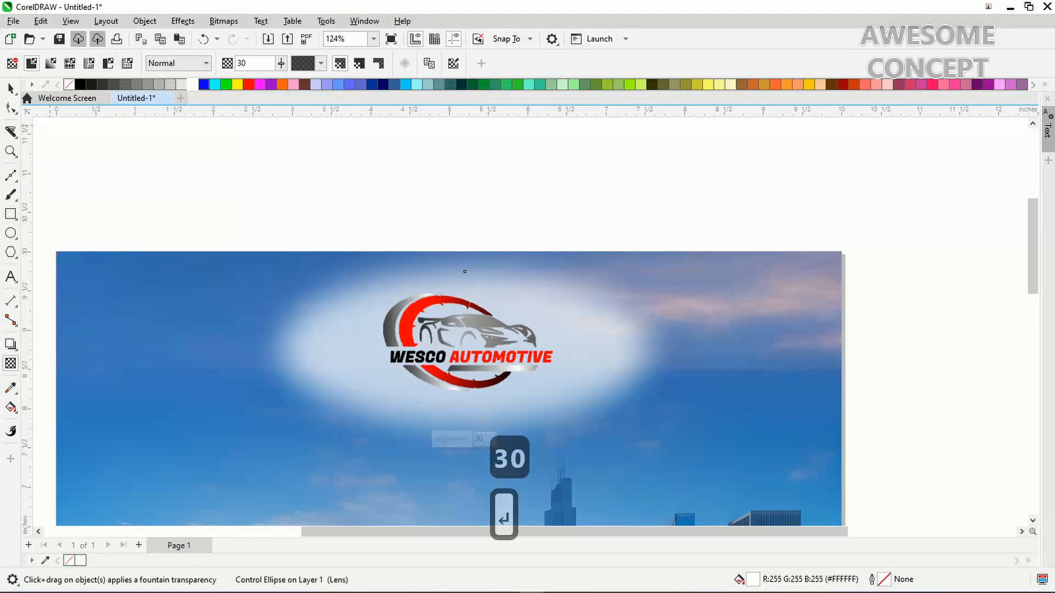
Lower the ellipse's transparency to 25 and zoom back in on the logo area
{"action": "left_click", "coordinate": [10, 88]}
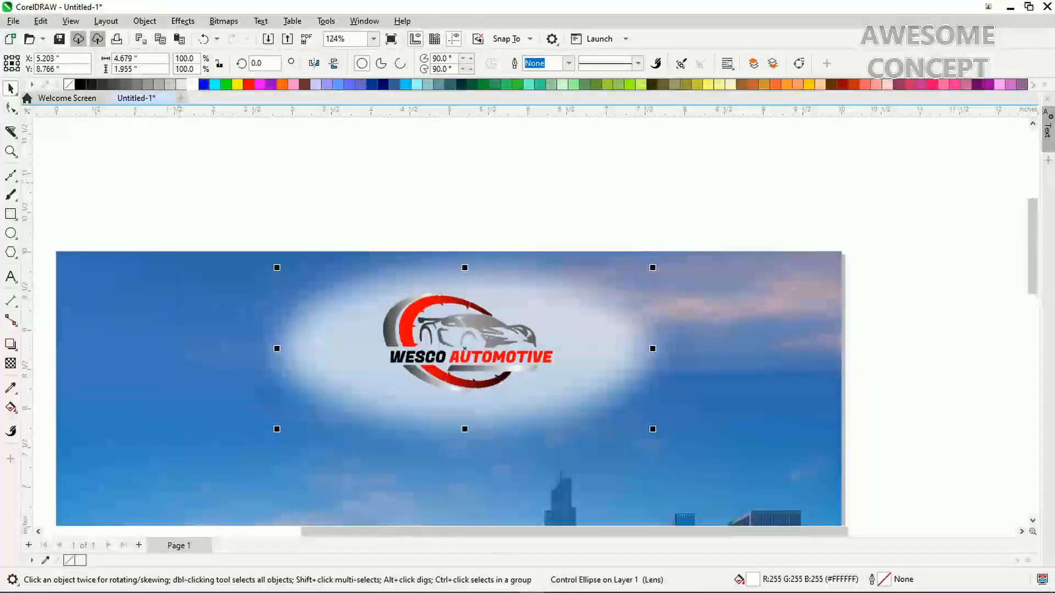
{"action": "key", "text": "ctrl+space"}
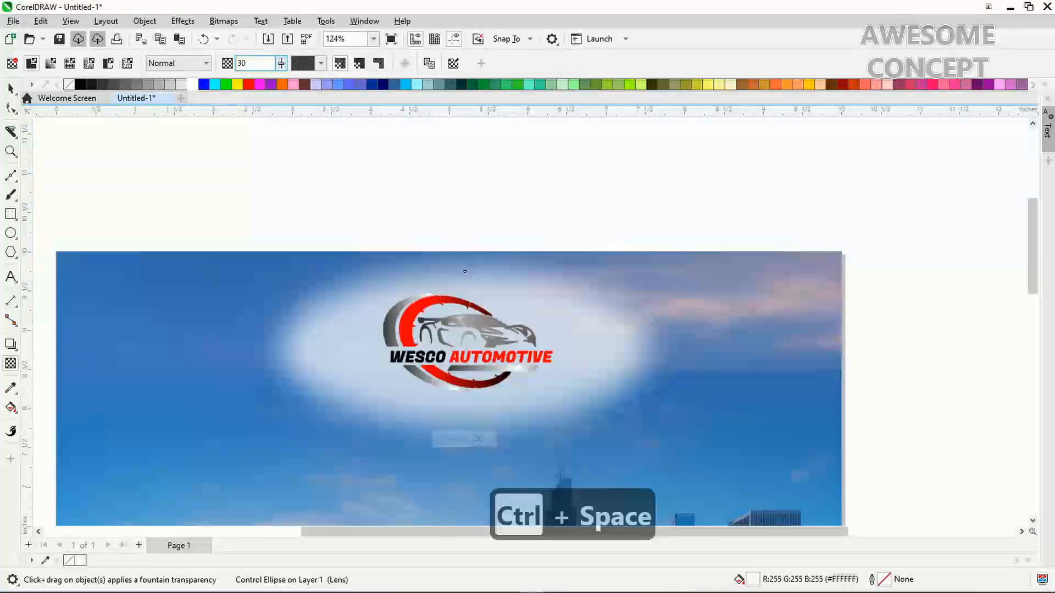
{"action": "type", "text": "25"}
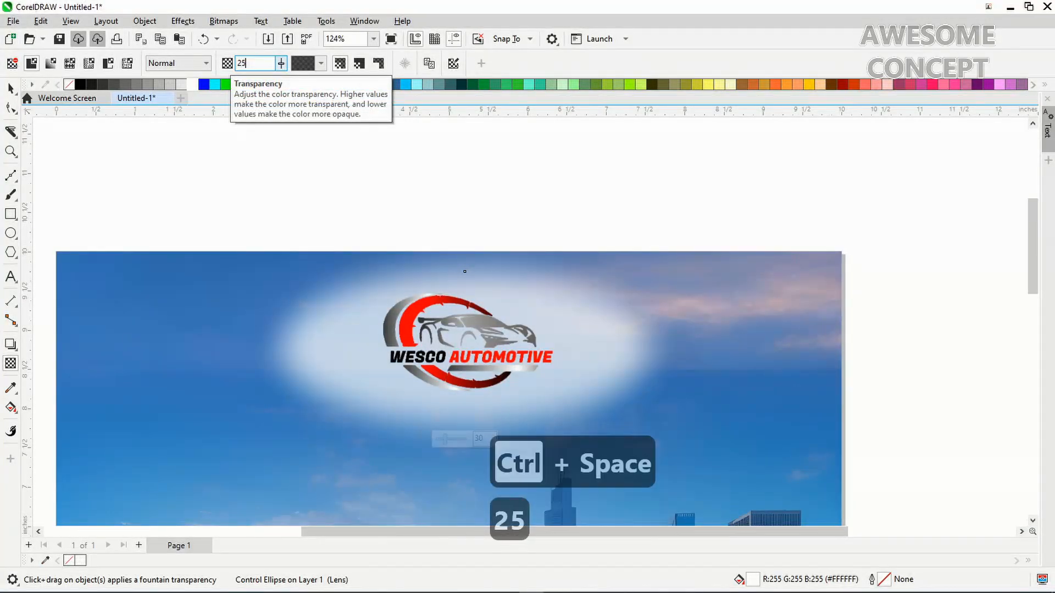
{"action": "key", "text": "Return"}
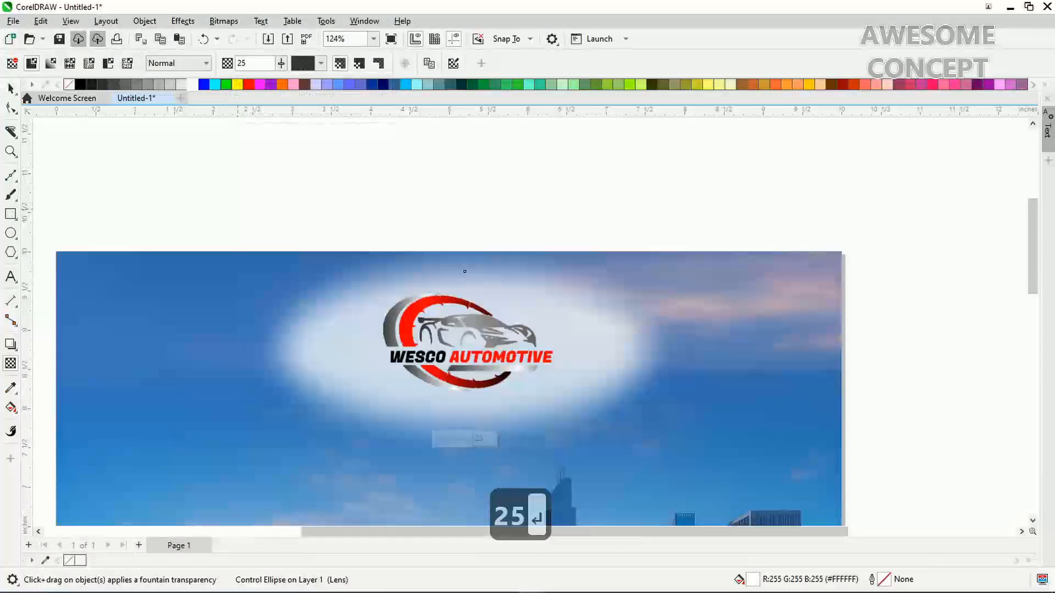
{"action": "key", "text": "ctrl+space"}
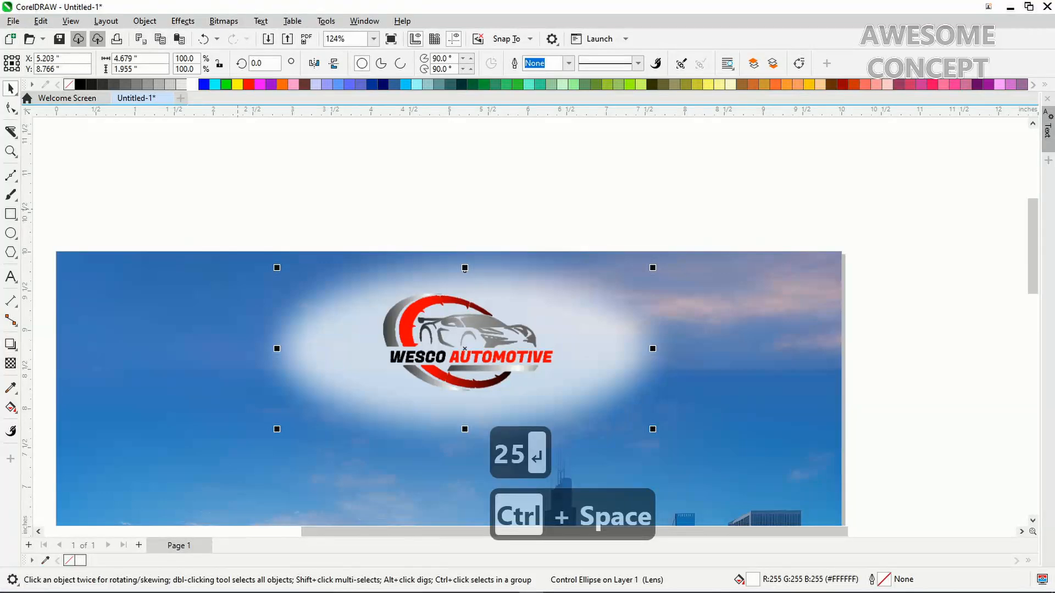
{"action": "key", "text": "F4"}
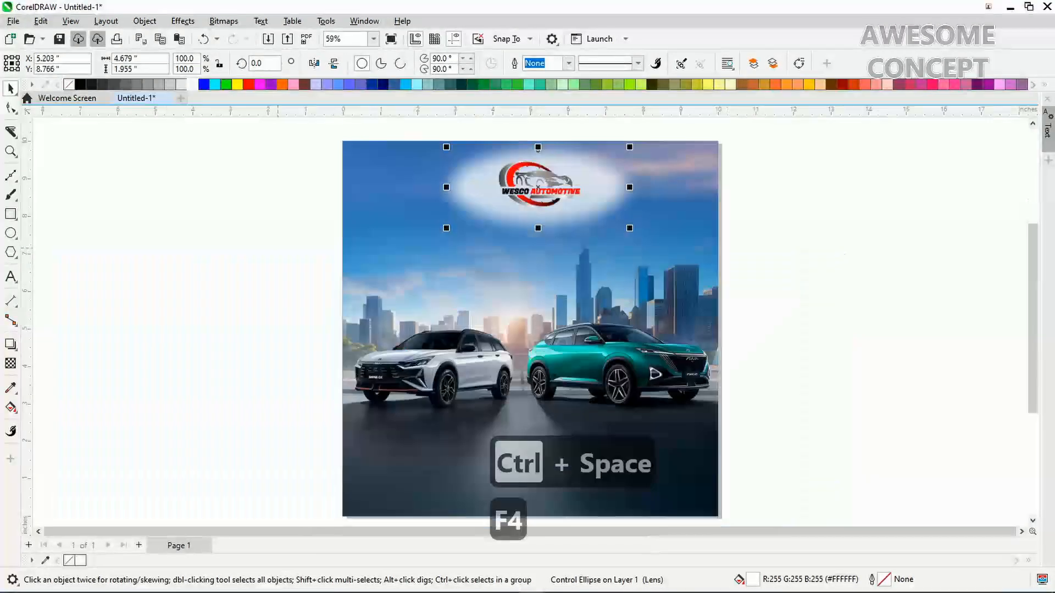
{"action": "key", "text": "z"}
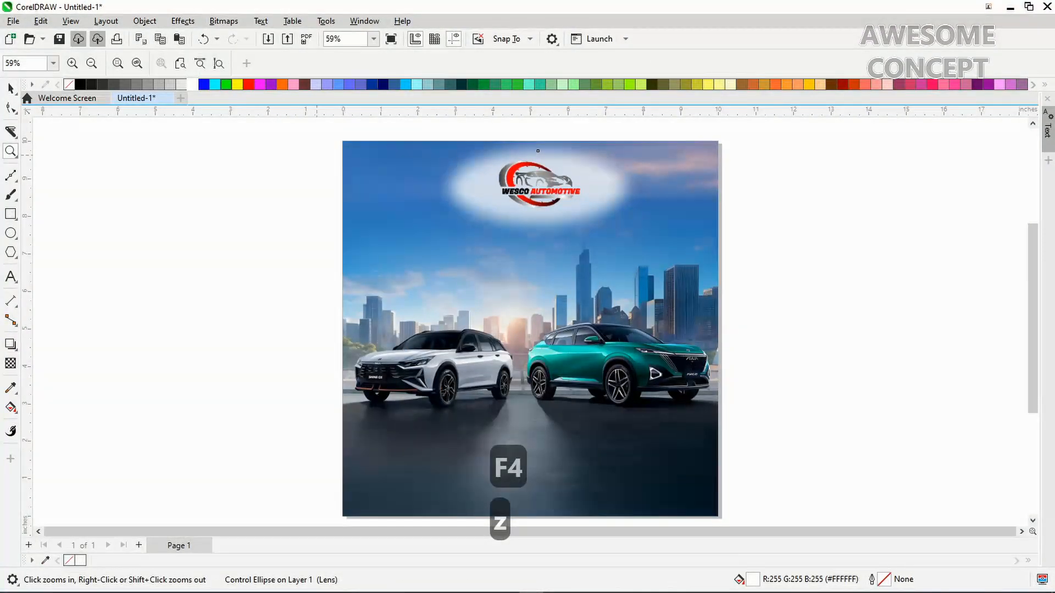
{"action": "left_click_drag", "start_coordinate": [775, 225], "coordinate": [797, 239]}
{"action": "key", "text": "ctrl+space"}
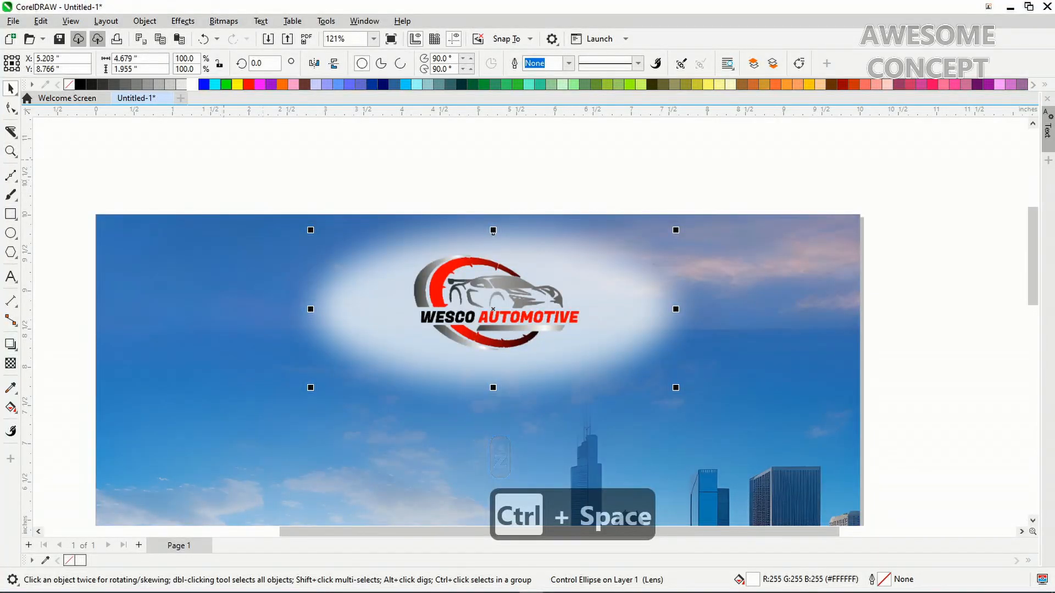
Enlarge the WESCO AUTOMOTIVE logo to about 110 percent
{"action": "left_click", "coordinate": [291, 181]}
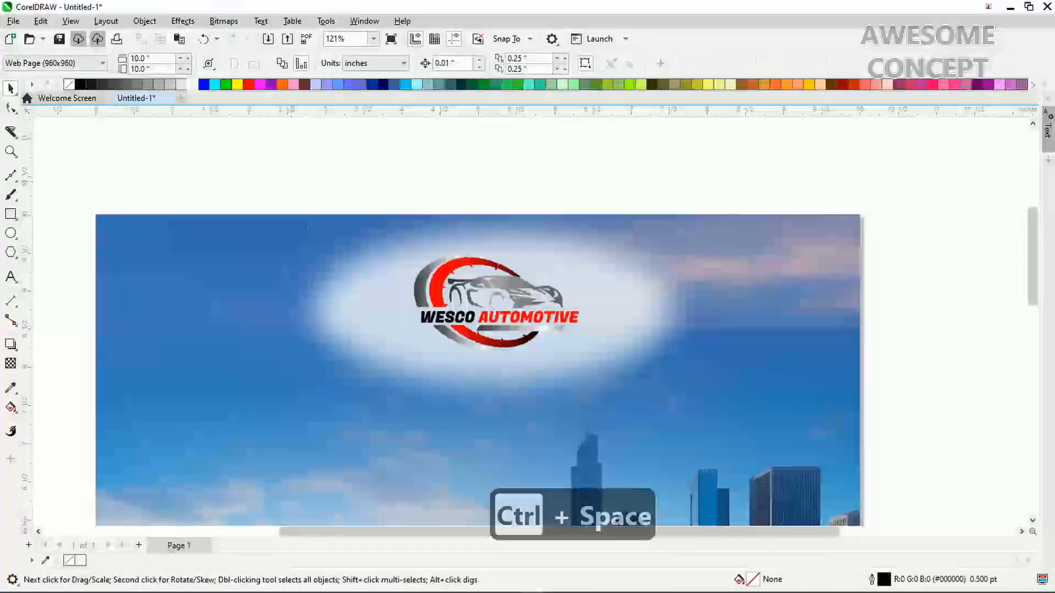
{"action": "left_click", "coordinate": [470, 312]}
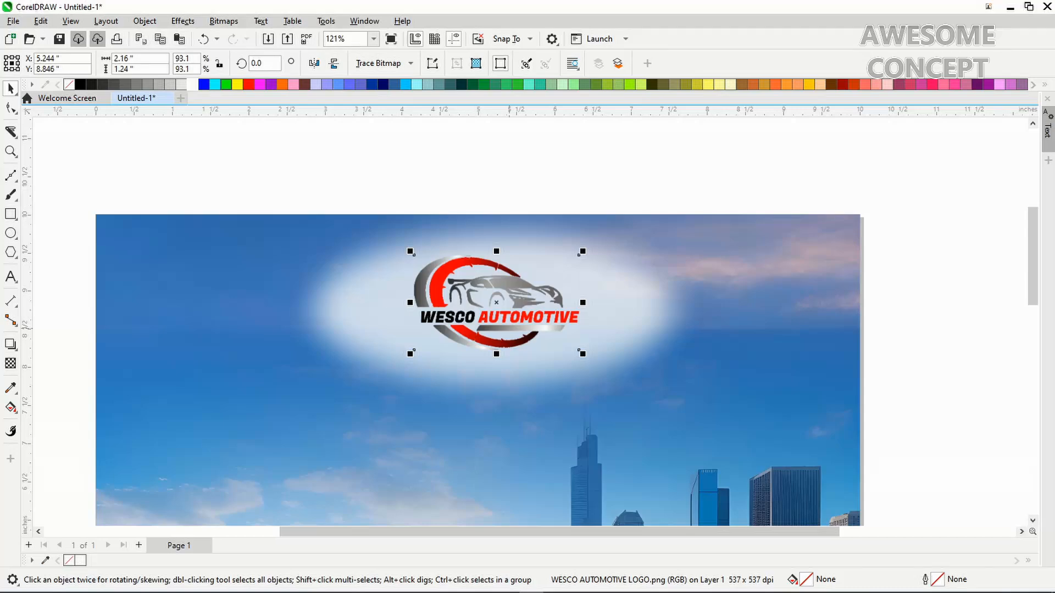
{"action": "left_click_drag", "start_coordinate": [583, 354], "coordinate": [598, 363]}
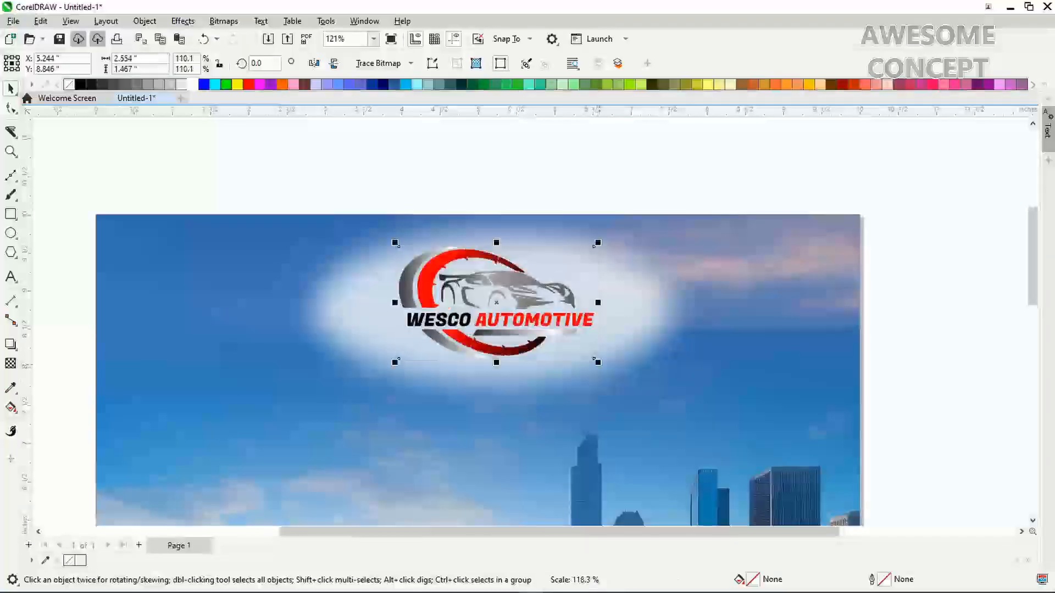
Apply a Gaussian Blur with radius 75 to the white ellipse behind the logo
{"action": "left_click", "coordinate": [409, 305]}
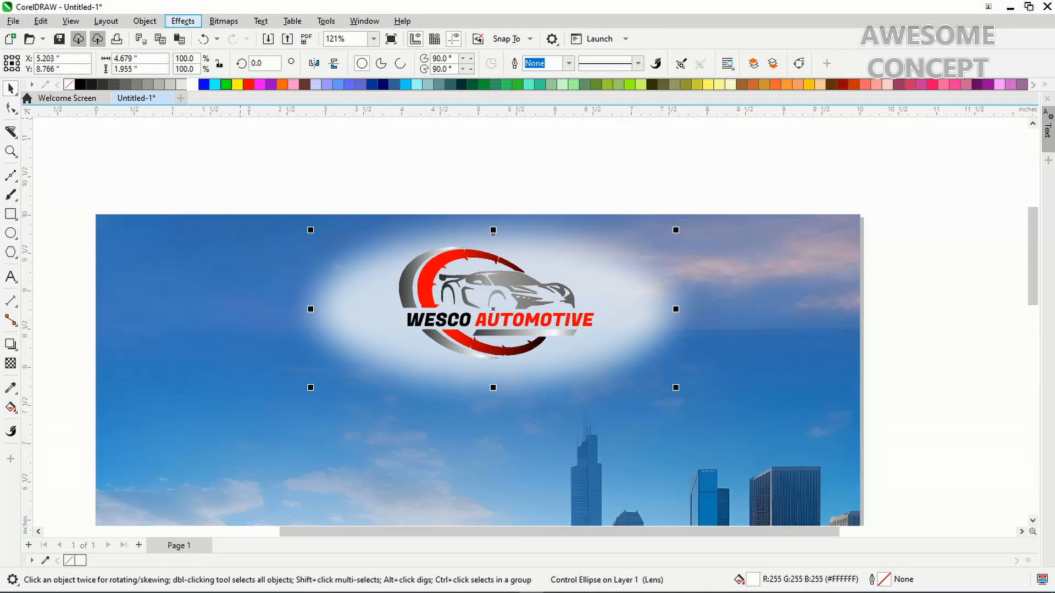
{"action": "left_click", "coordinate": [183, 21]}
{"action": "mouse_move", "coordinate": [193, 100]}
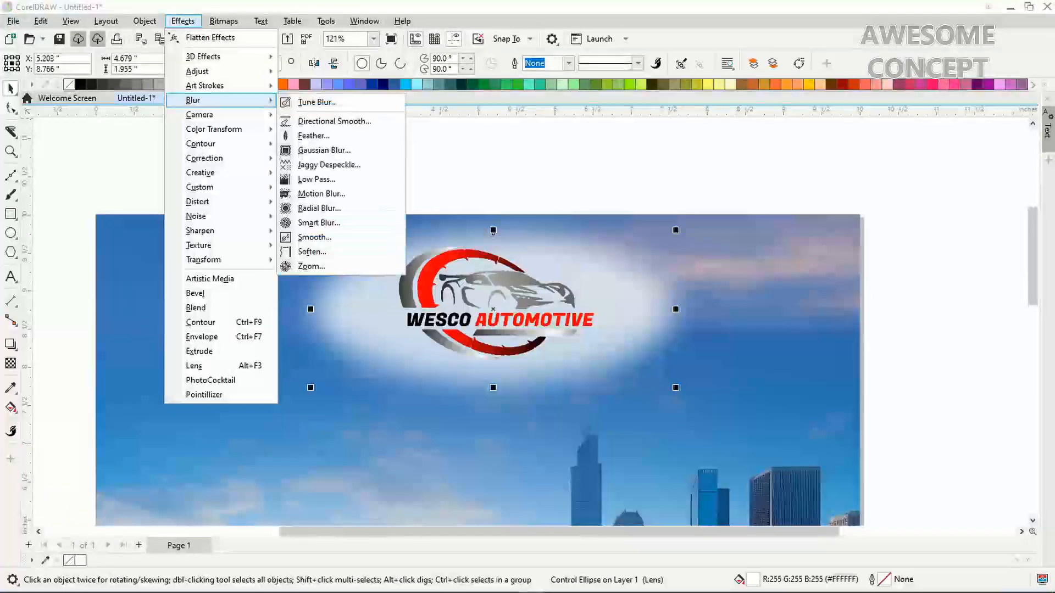
{"action": "left_click", "coordinate": [308, 134]}
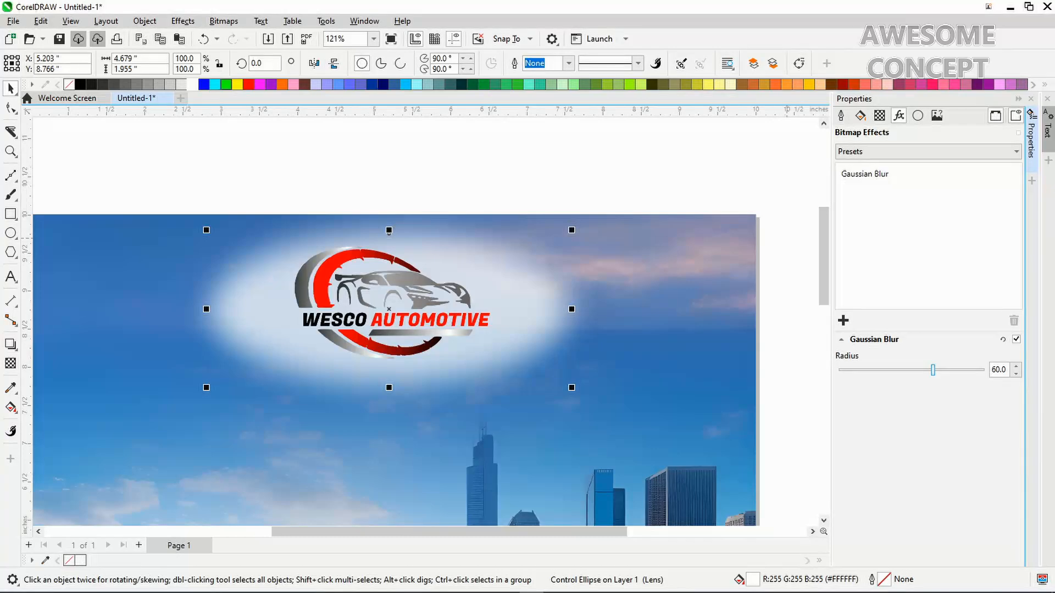
{"action": "double_click", "coordinate": [998, 370]}
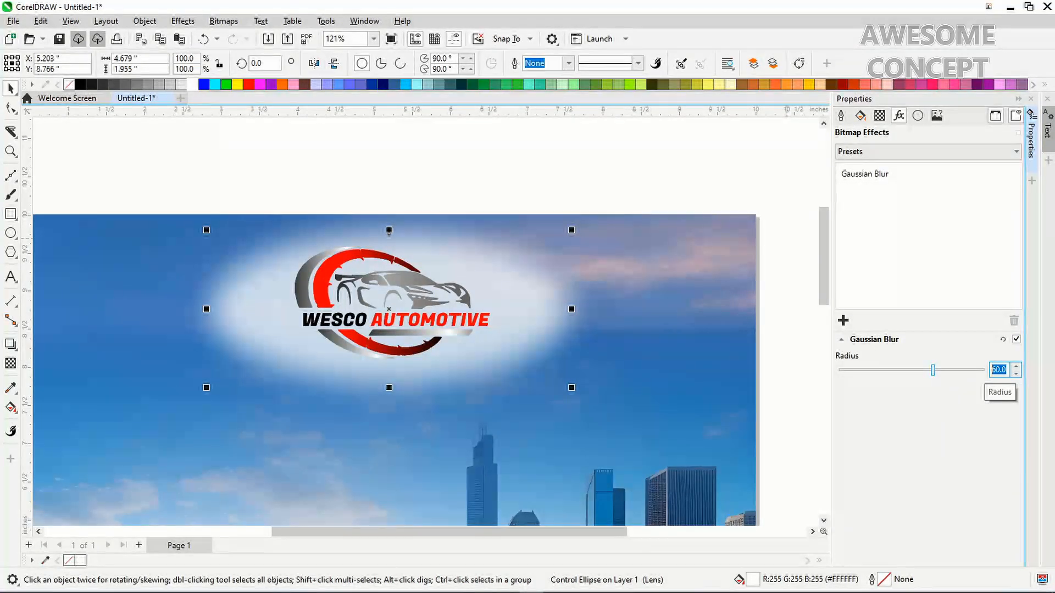
{"action": "type", "text": "75"}
{"action": "key", "text": "Return"}
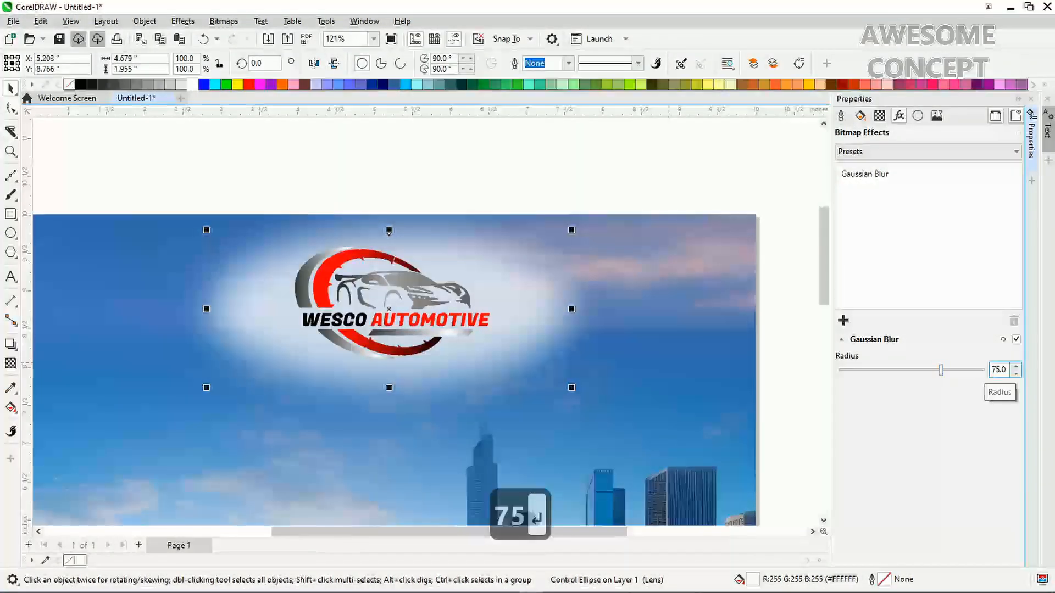
Set the glow's transparency to 20, close the effects panel and deselect
{"action": "left_click", "coordinate": [10, 363]}
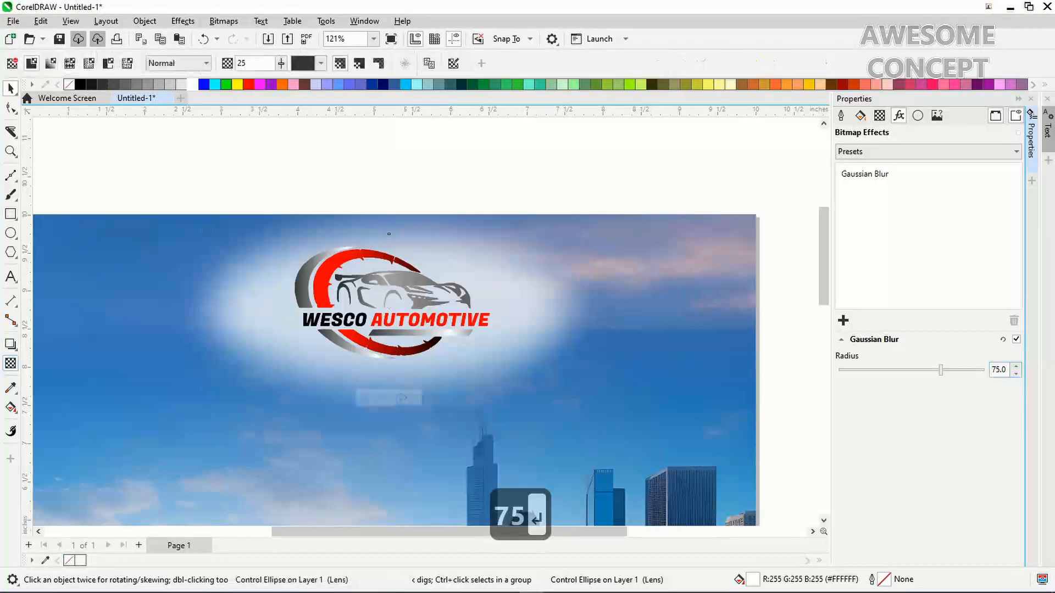
{"action": "left_click", "coordinate": [242, 63]}
{"action": "type", "text": "20"}
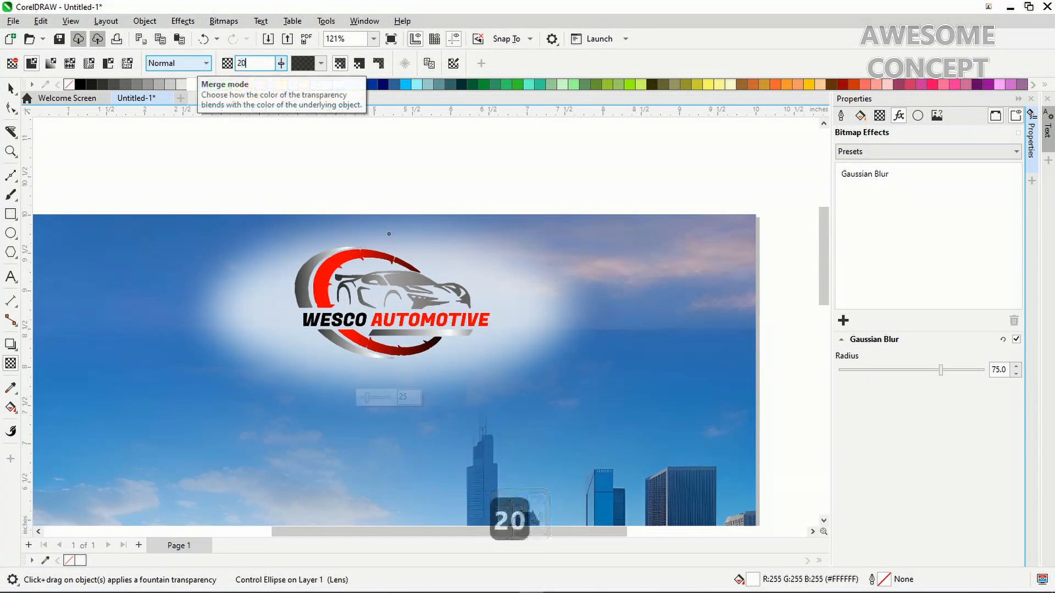
{"action": "key", "text": "Return"}
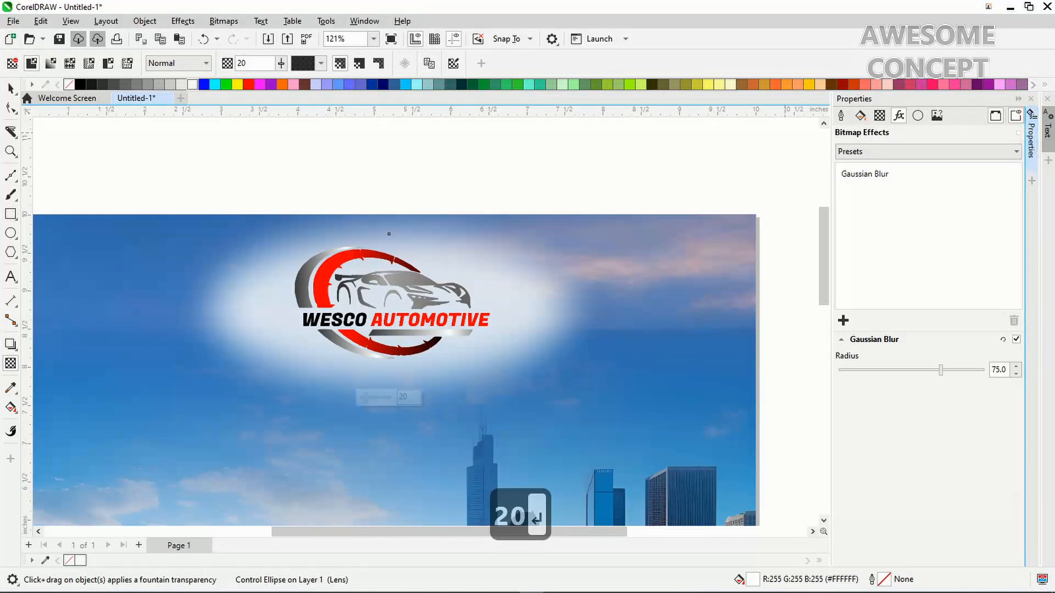
{"action": "key", "text": "ctrl+space"}
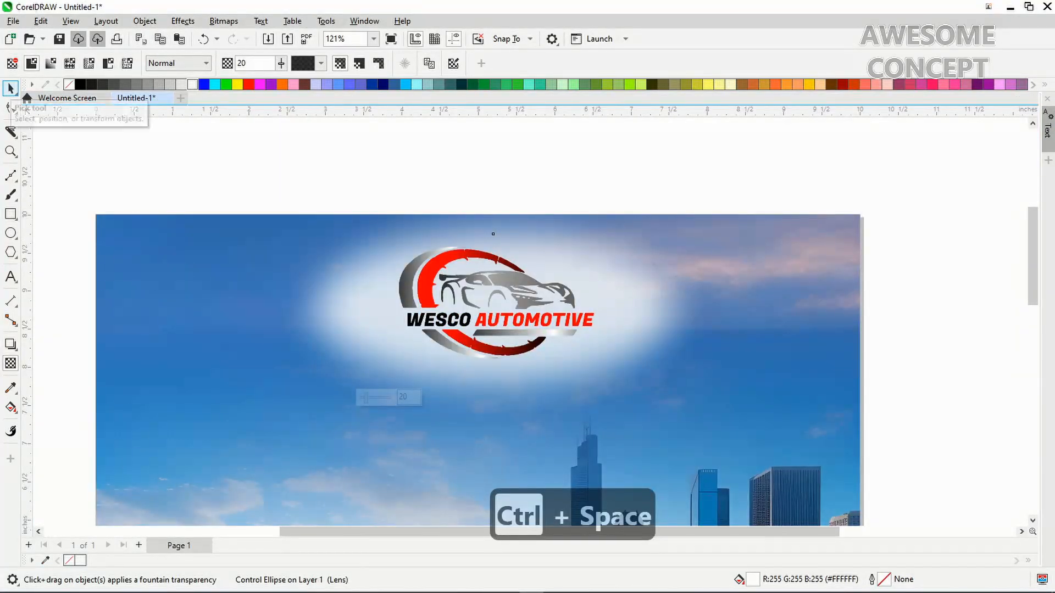
{"action": "key", "text": "ctrl+space"}
{"action": "key", "text": "Escape"}
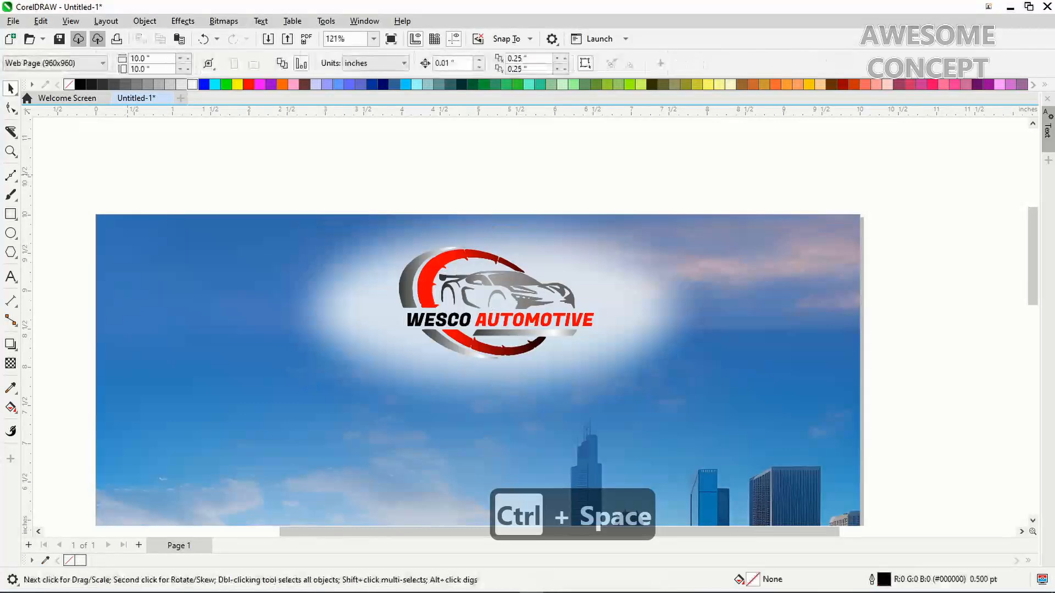
Type the headline WE ARE / NOW / OPEN in capitals on three lines in the sky
{"action": "scroll", "coordinate": [478, 321], "scroll_direction": "down", "scroll_amount": 5}
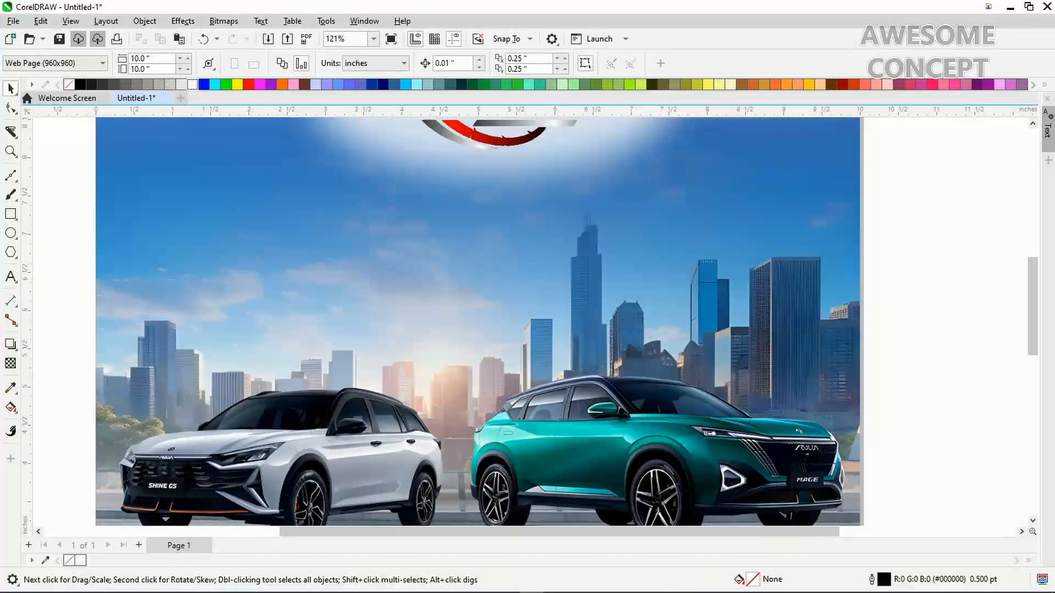
{"action": "key", "text": "F8"}
{"action": "left_click", "coordinate": [323, 212]}
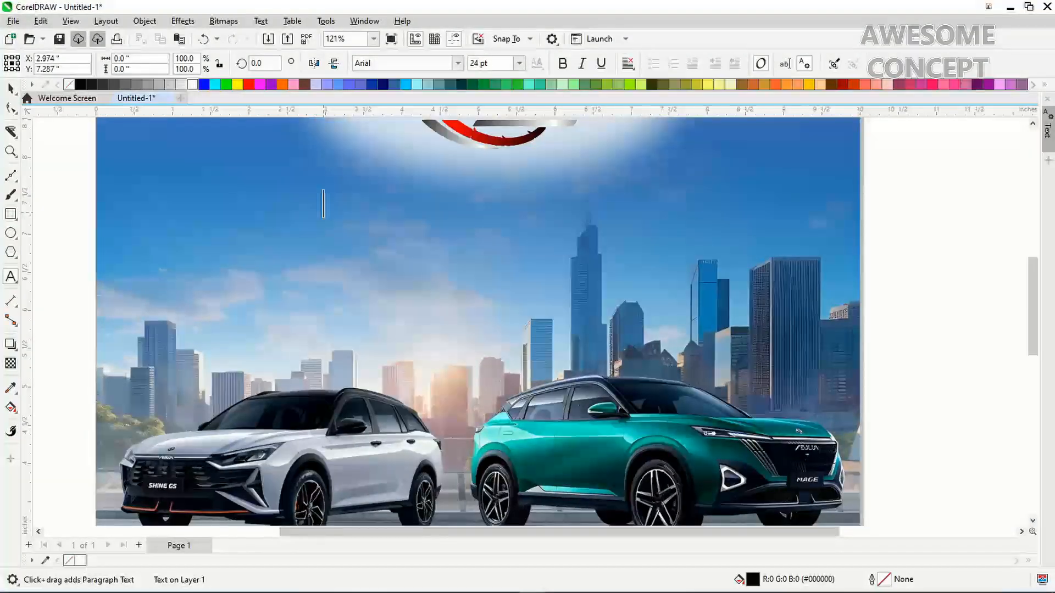
{"action": "key", "text": "Caps_Lock"}
{"action": "type", "text": "WE A"}
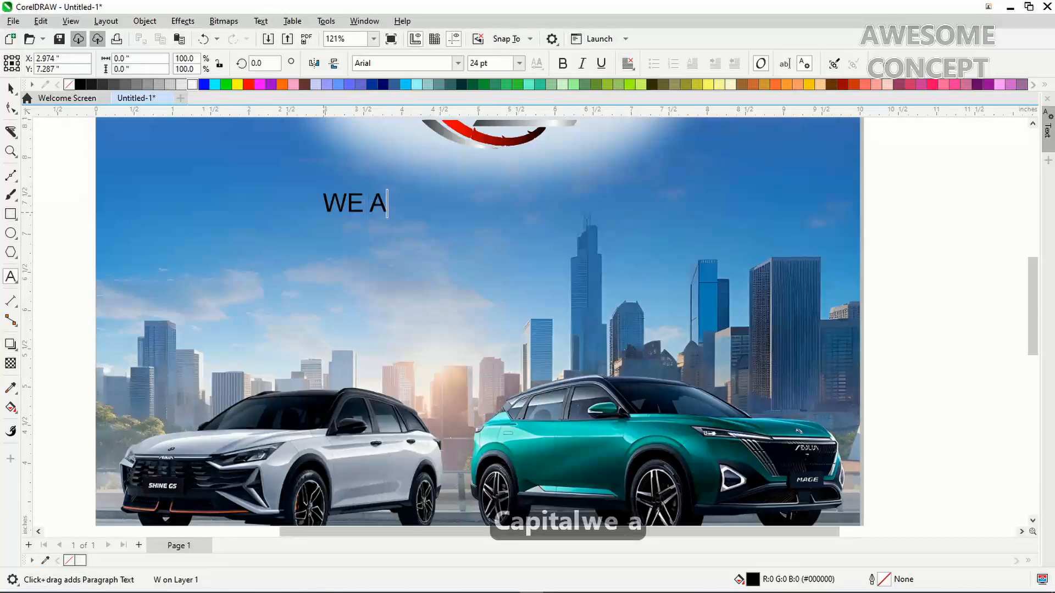
{"action": "type", "text": "RE"}
{"action": "key", "text": "Return"}
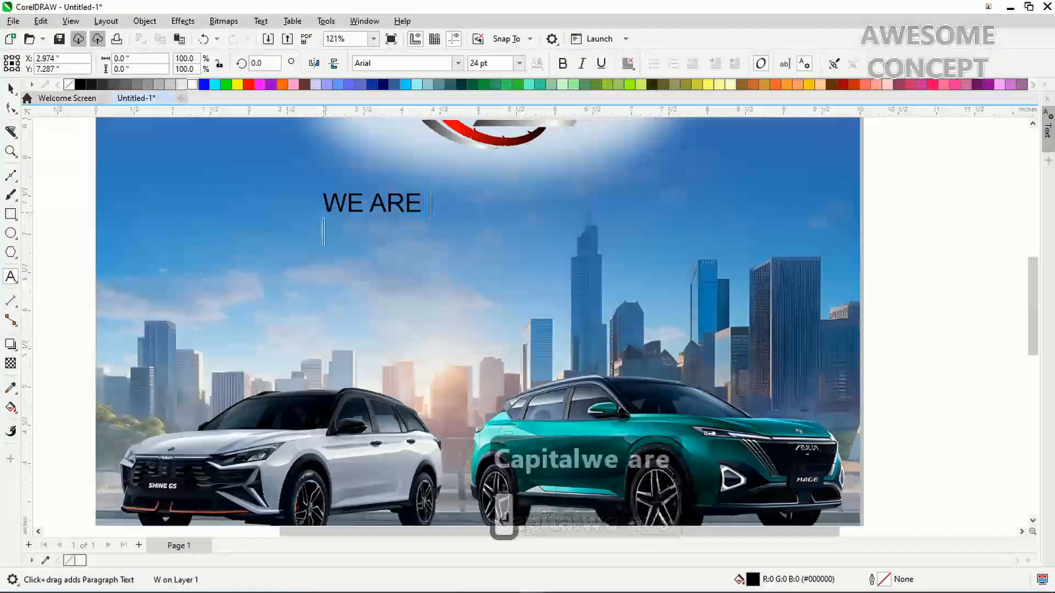
{"action": "type", "text": "NOW"}
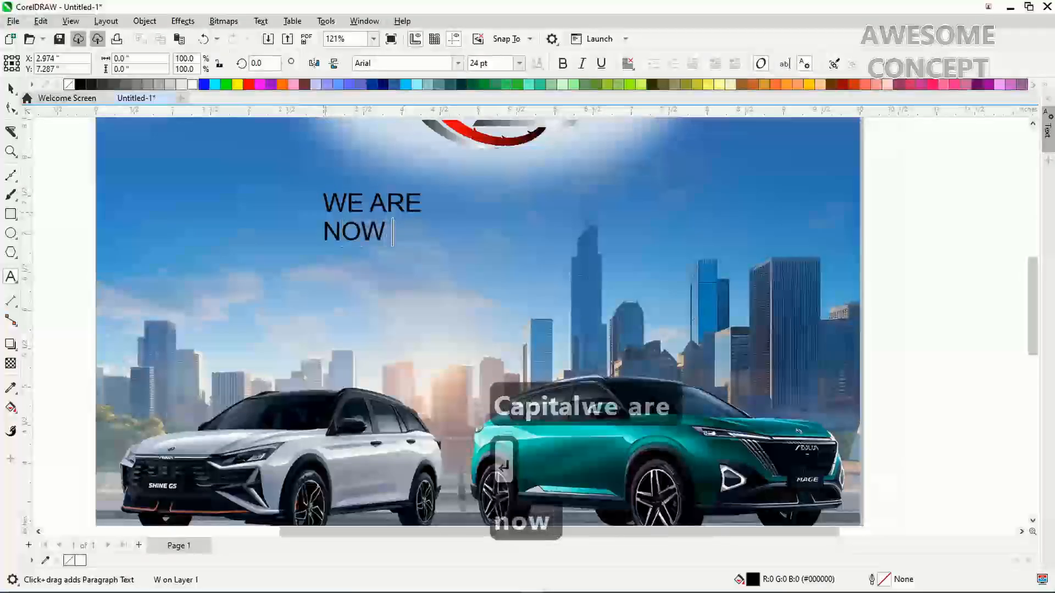
{"action": "key", "text": "Return"}
{"action": "type", "text": "OPEN"}
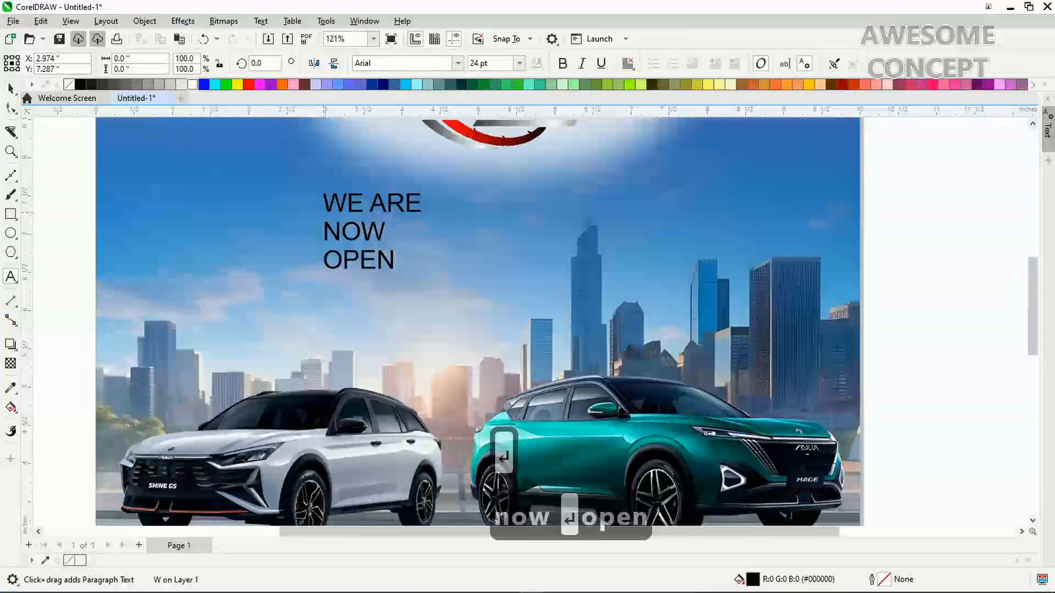
Select all the headline text, centre its lines, then reselect the text object
{"action": "key", "text": "ctrl+space"}
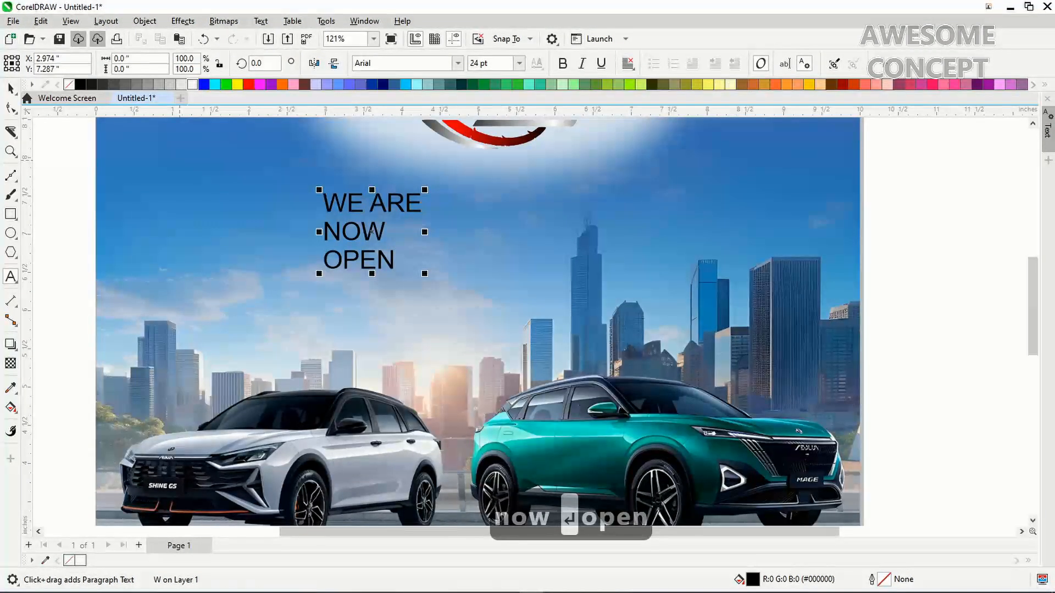
{"action": "left_click", "coordinate": [371, 232]}
{"action": "key", "text": "ctrl+a"}
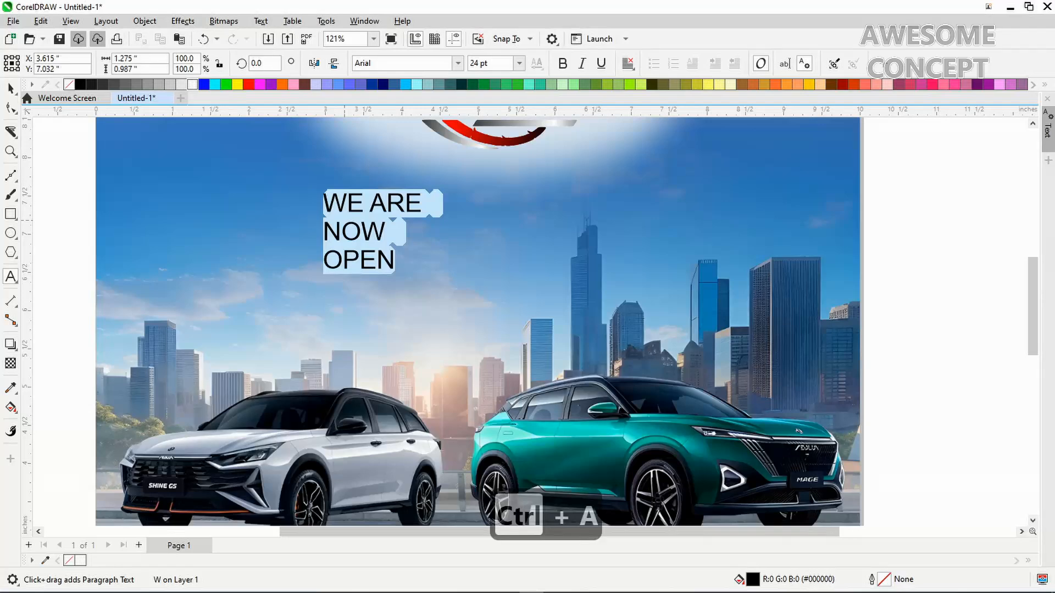
{"action": "key", "text": "ctrl+e"}
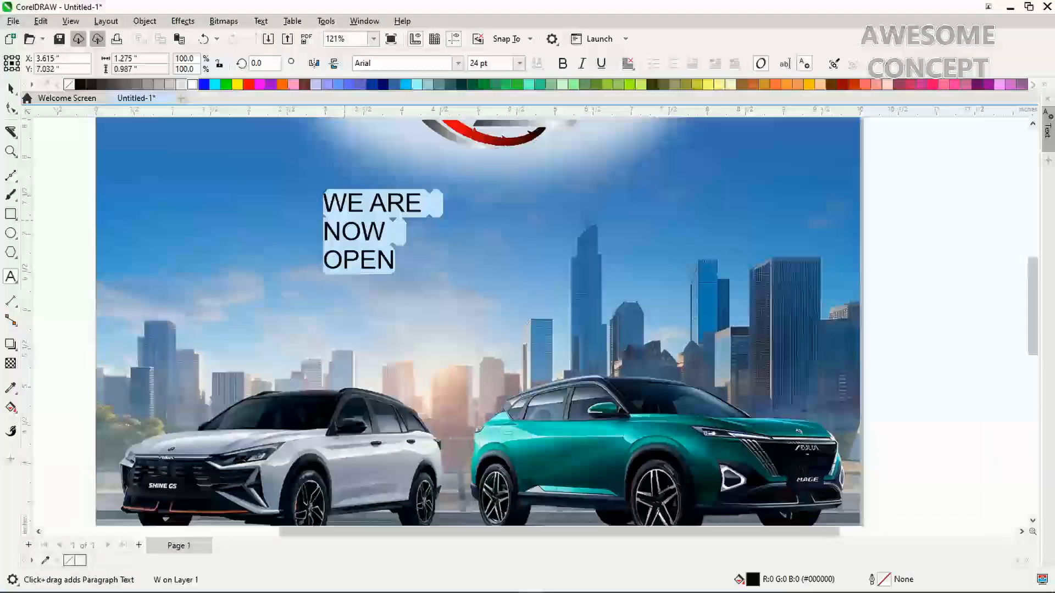
{"action": "key", "text": "Escape"}
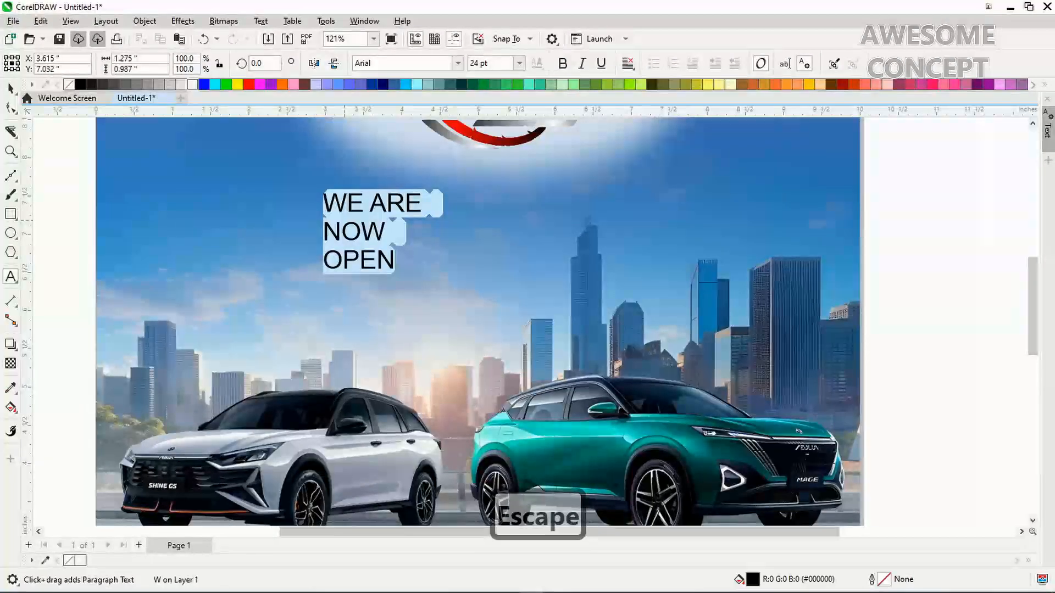
{"action": "key", "text": "alt+Tab"}
{"action": "key", "text": "alt+Tab"}
{"action": "key", "text": "alt+Tab"}
{"action": "key", "text": "alt+Tab"}
{"action": "key", "text": "alt+Tab"}
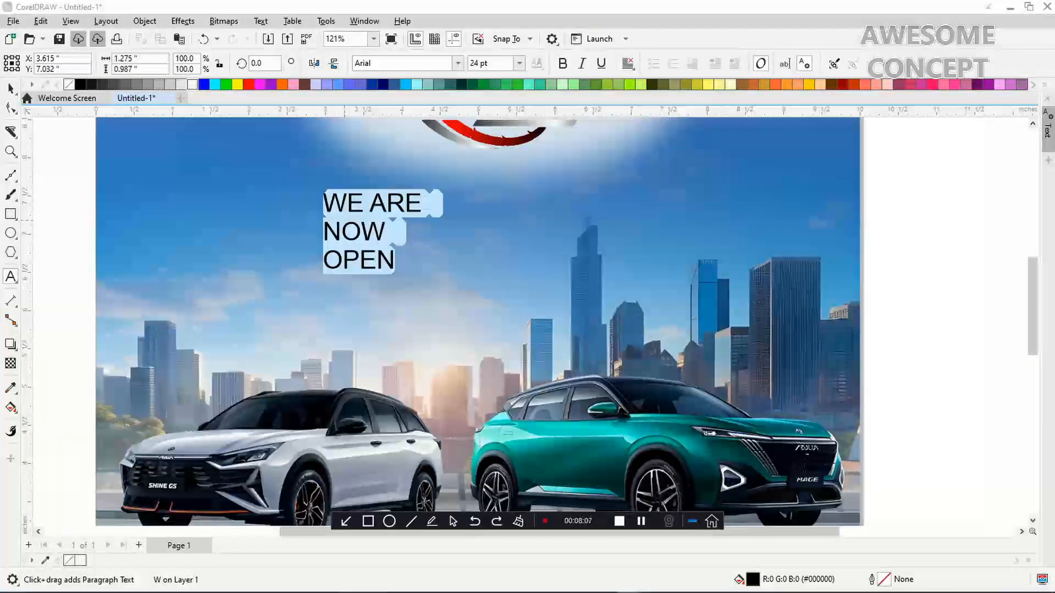
{"action": "left_click", "coordinate": [372, 232]}
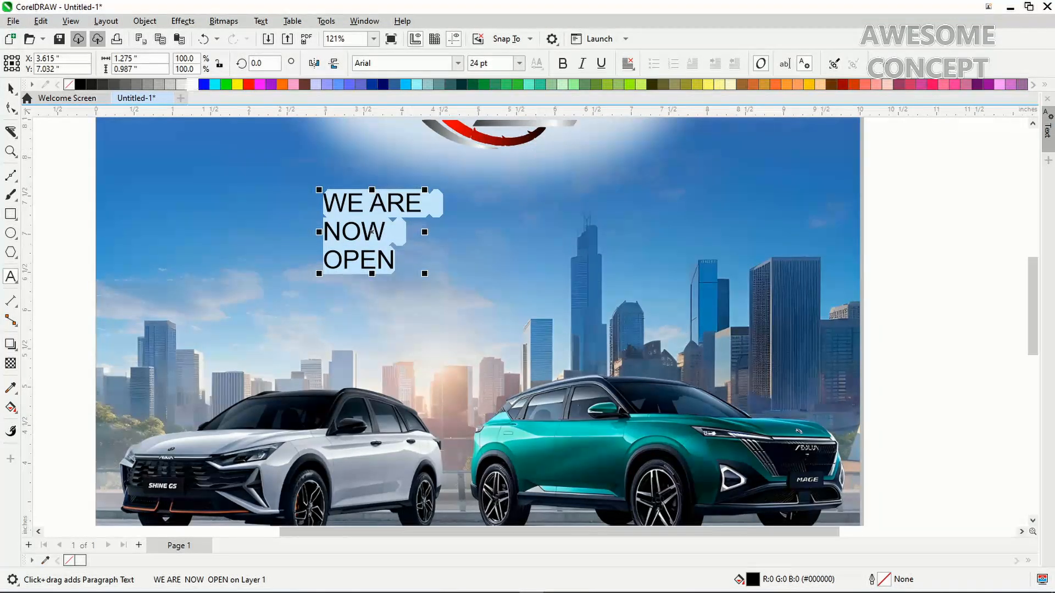
Set the headline's text alignment to Center
{"action": "left_click", "coordinate": [627, 63]}
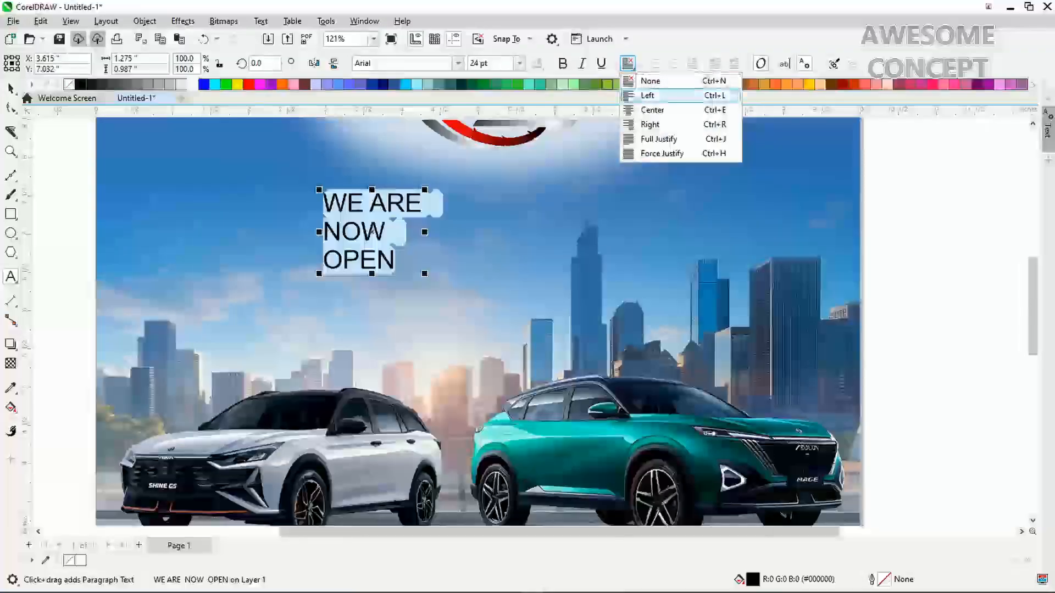
{"action": "left_click", "coordinate": [652, 110]}
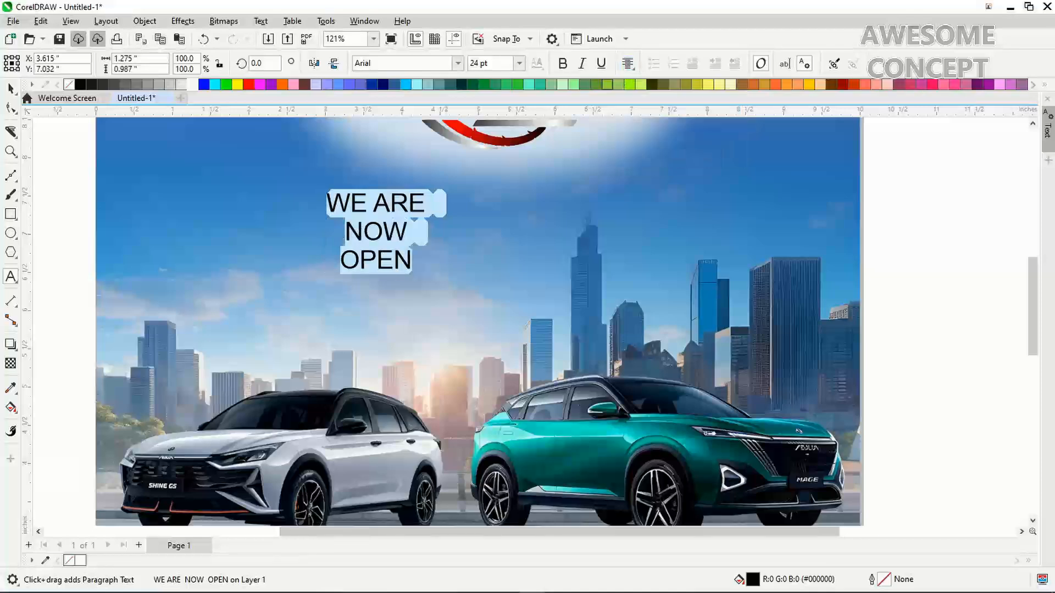
{"action": "left_click", "coordinate": [11, 88]}
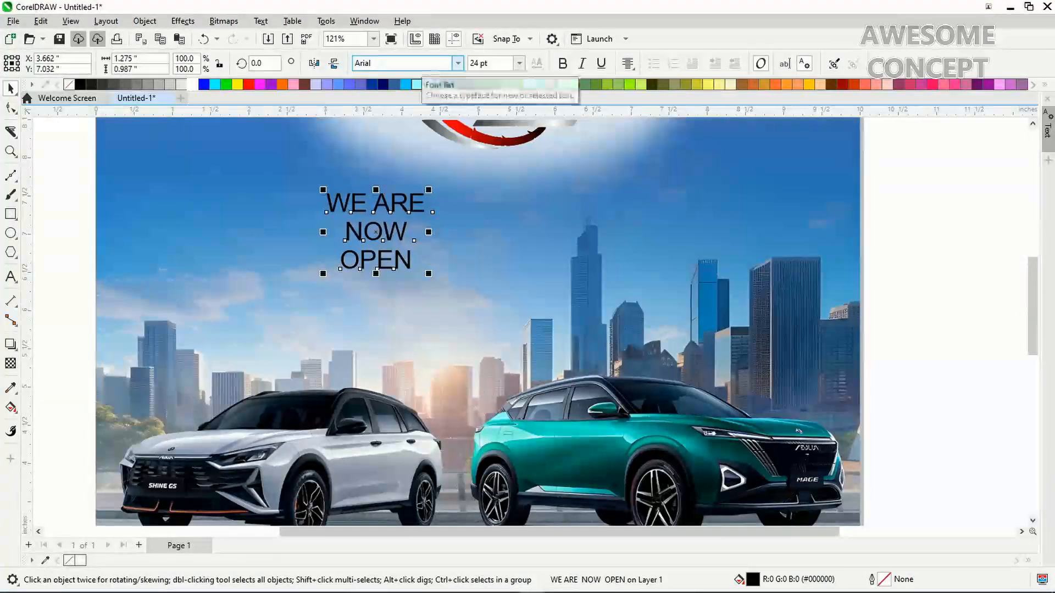
Change the headline font to Futura XBlk BT
{"action": "left_click", "coordinate": [363, 63]}
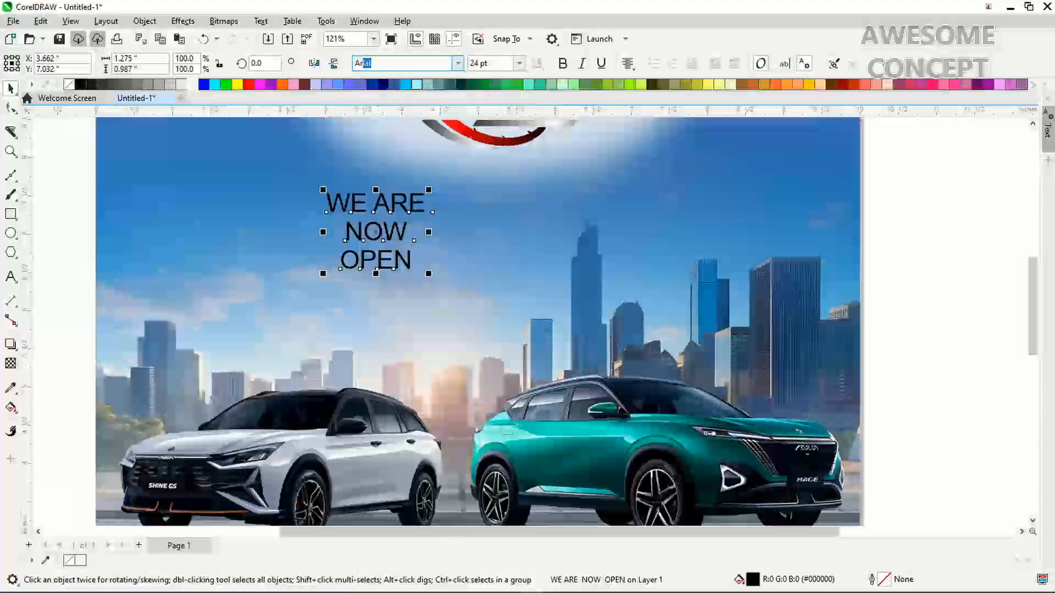
{"action": "type", "text": "futura Book Bold"}
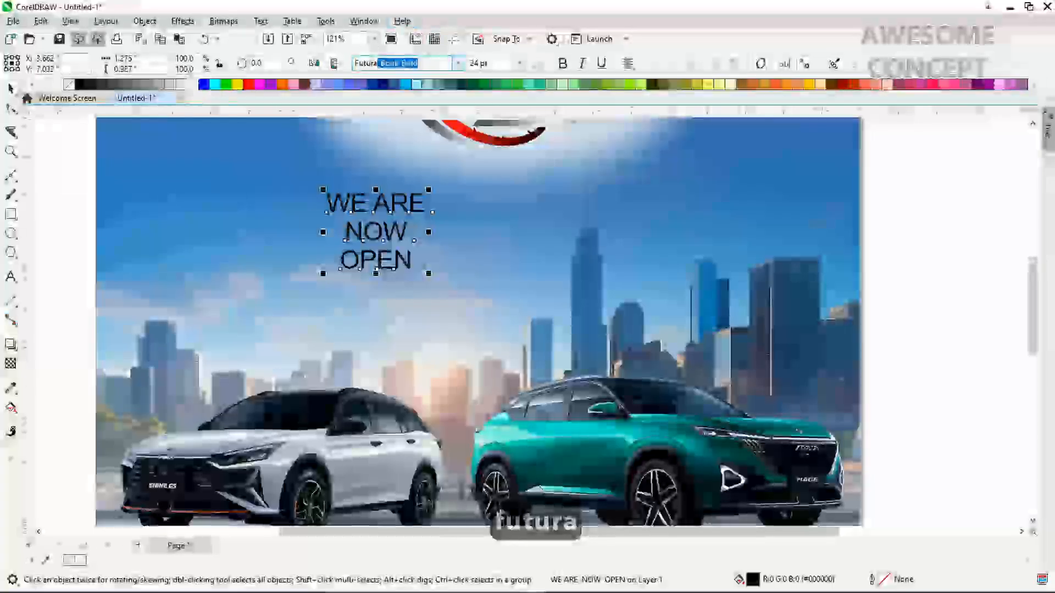
{"action": "left_click", "coordinate": [458, 63]}
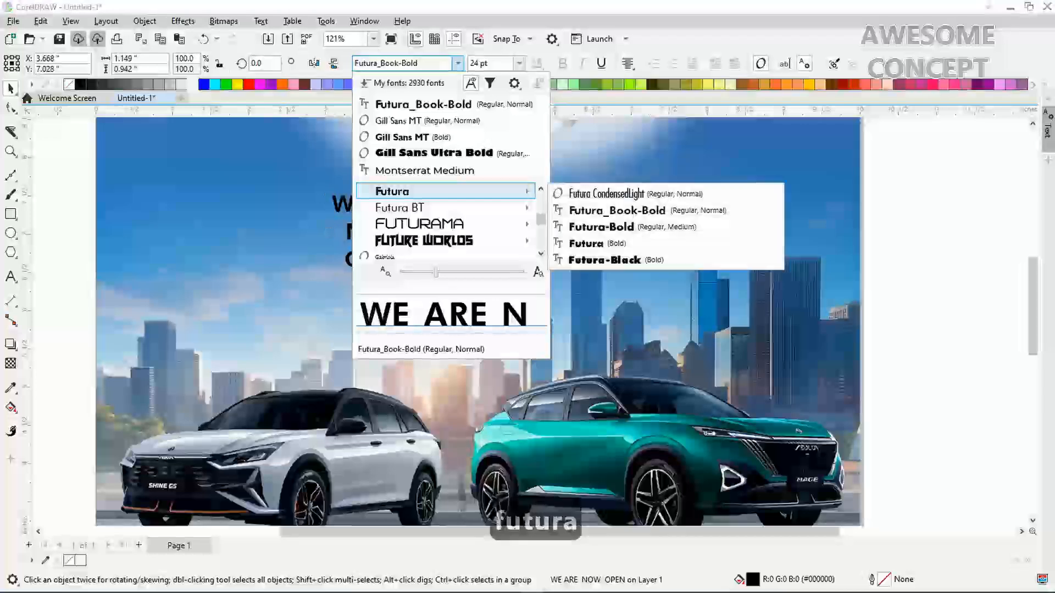
{"action": "mouse_move", "coordinate": [445, 208]}
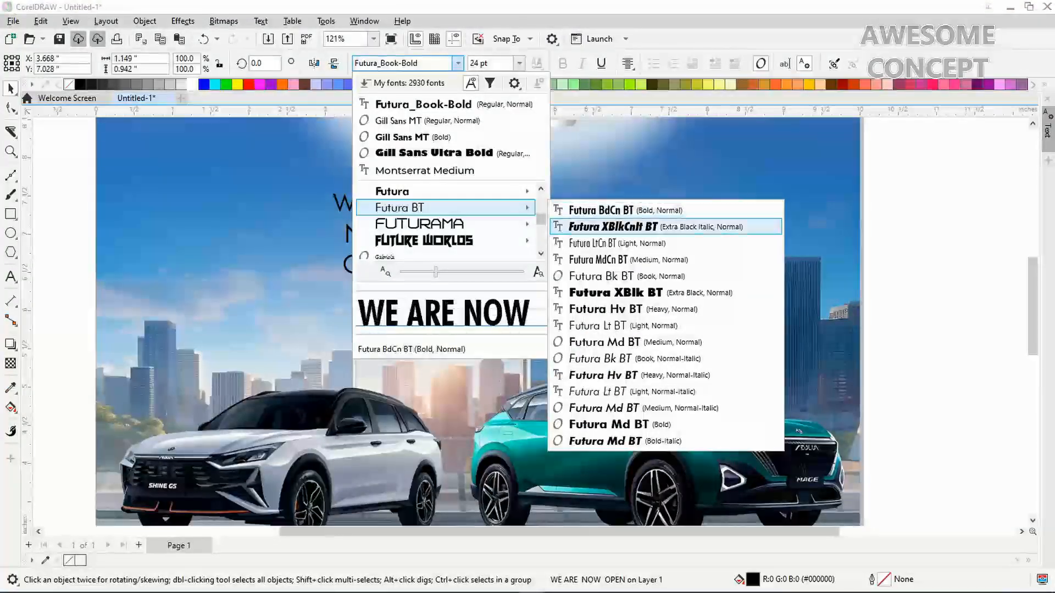
{"action": "left_click", "coordinate": [616, 292]}
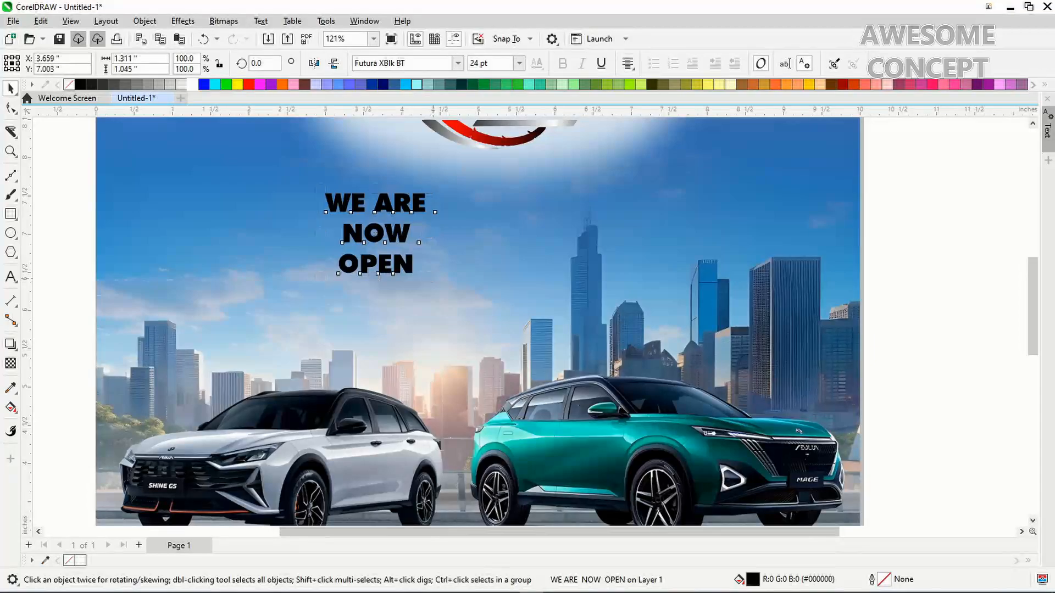
Enlarge the headline to about 56 pt, break it into separate lines, and enlarge NOW
{"action": "left_click_drag", "start_coordinate": [432, 278], "coordinate": [564, 385]}
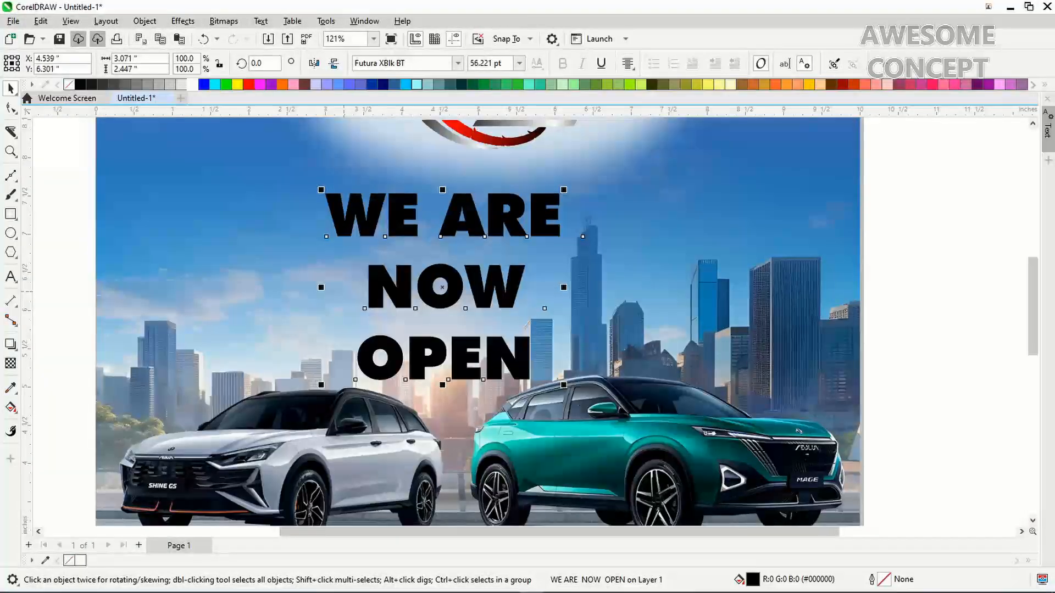
{"action": "key", "text": "ctrl+k"}
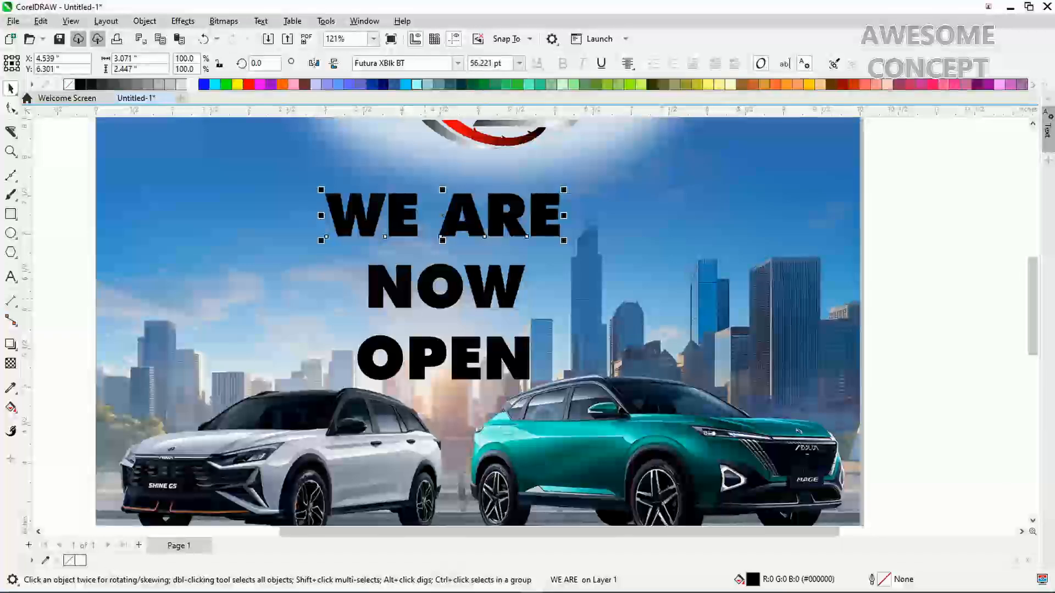
{"action": "left_click", "coordinate": [447, 286]}
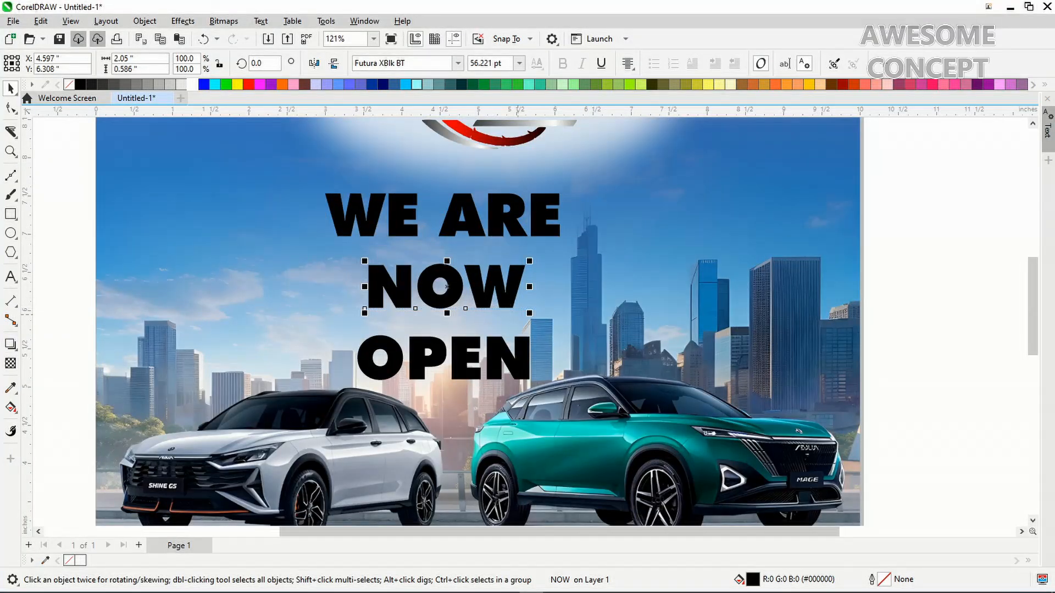
{"action": "left_click_drag", "start_coordinate": [531, 316], "coordinate": [592, 338]}
Enlarge and lower OPEN slightly, then centre it horizontally on NOW
{"action": "left_click", "coordinate": [512, 360]}
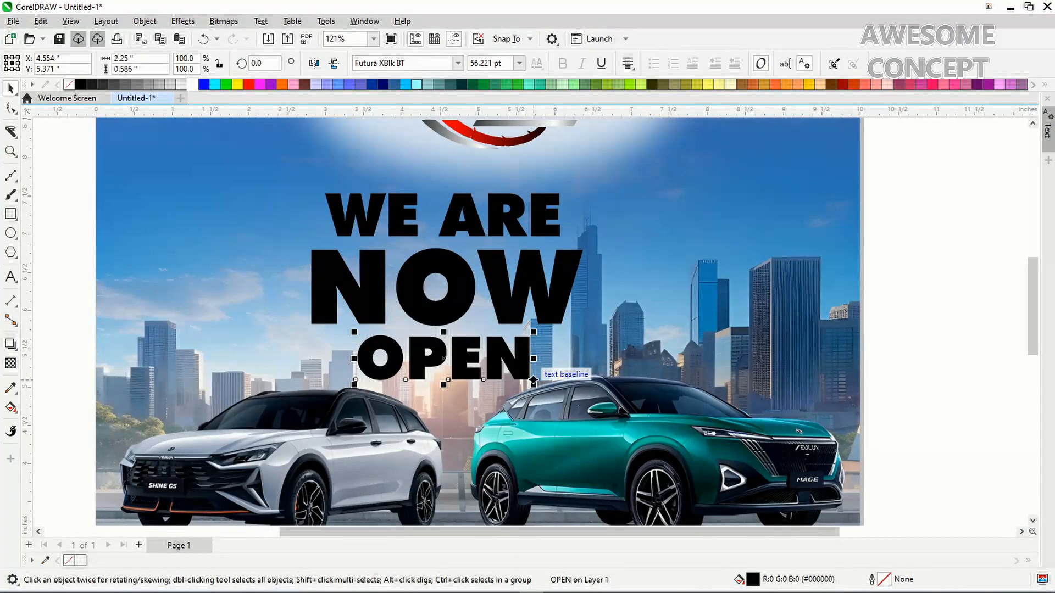
{"action": "left_click_drag", "start_coordinate": [534, 380], "coordinate": [599, 398]}
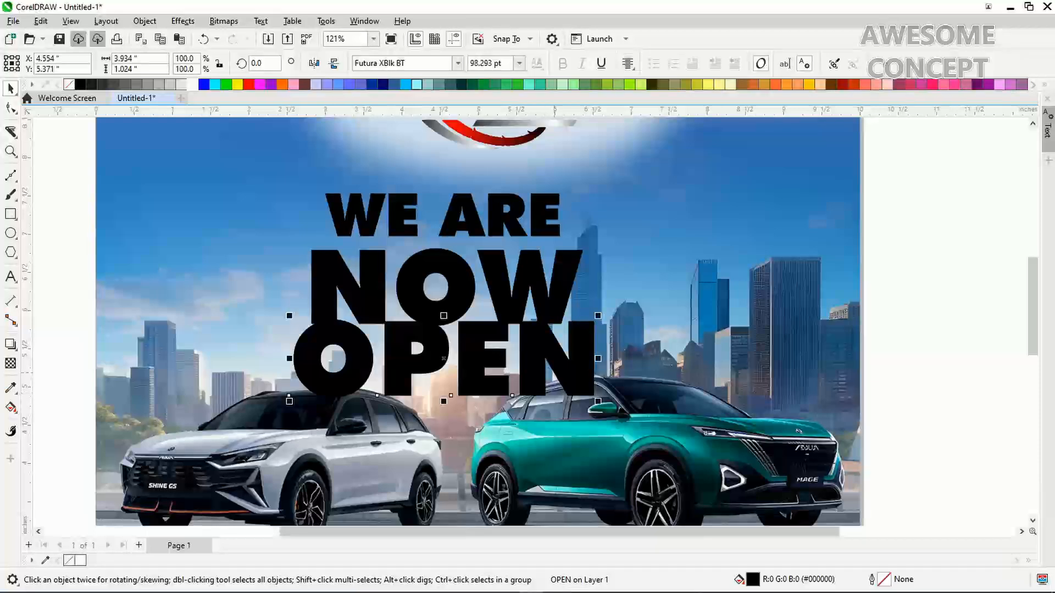
{"action": "left_click_drag", "start_coordinate": [547, 358], "coordinate": [546, 367]}
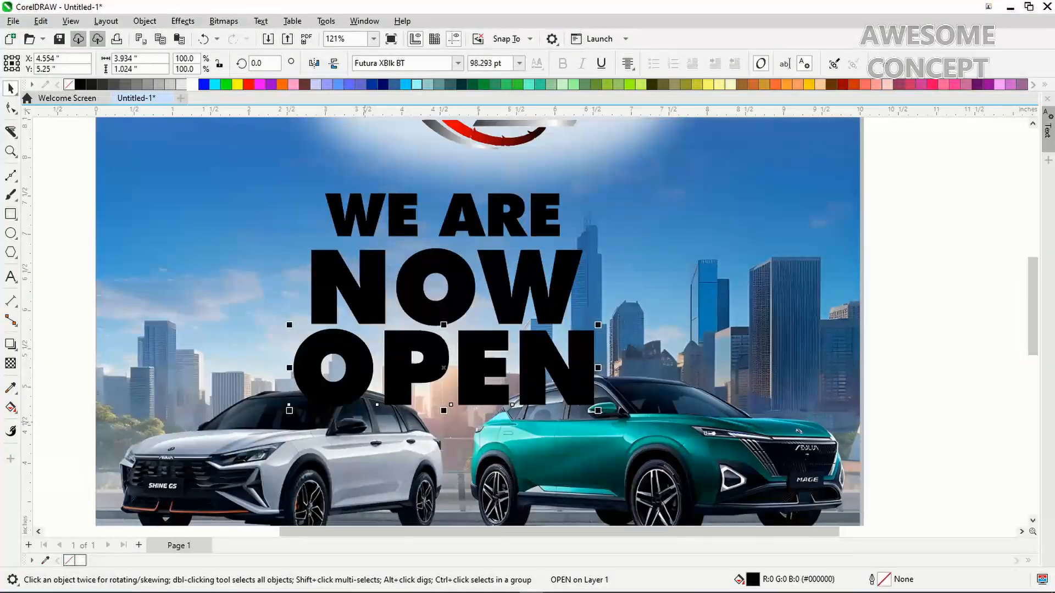
{"action": "left_click_drag", "start_coordinate": [287, 412], "coordinate": [306, 388]}
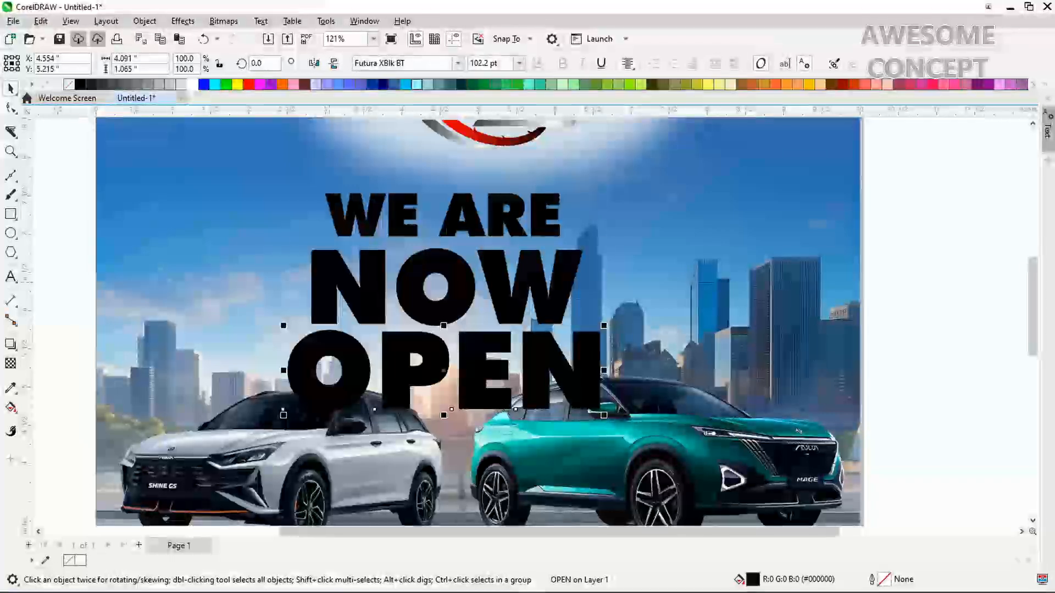
{"action": "left_click", "coordinate": [330, 282], "text": "shift"}
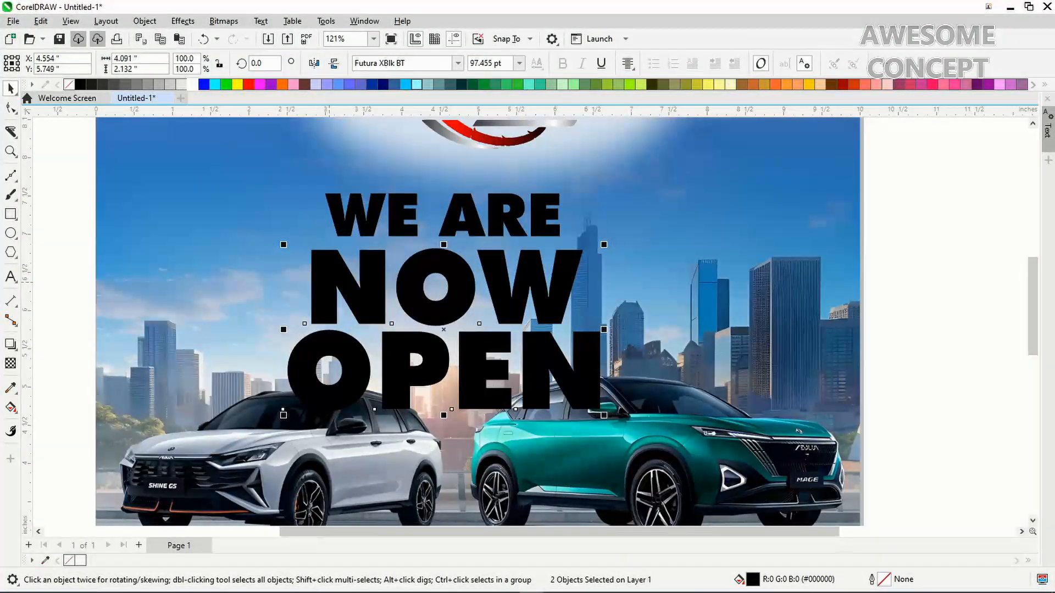
{"action": "key", "text": "c"}
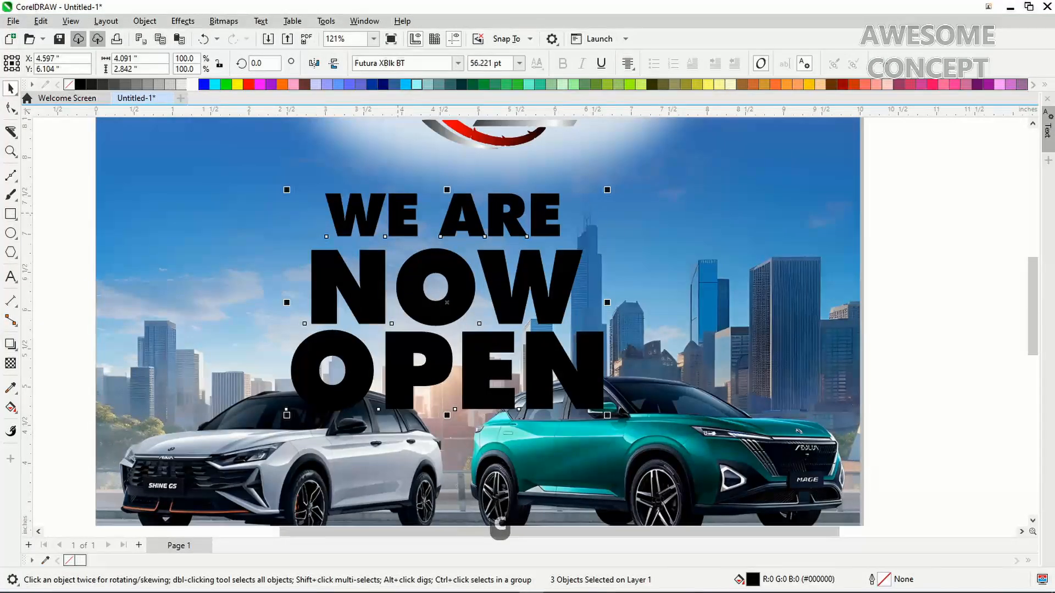
Centre NOW and OPEN under WE ARE, then group the two words together
{"action": "key", "text": "c"}
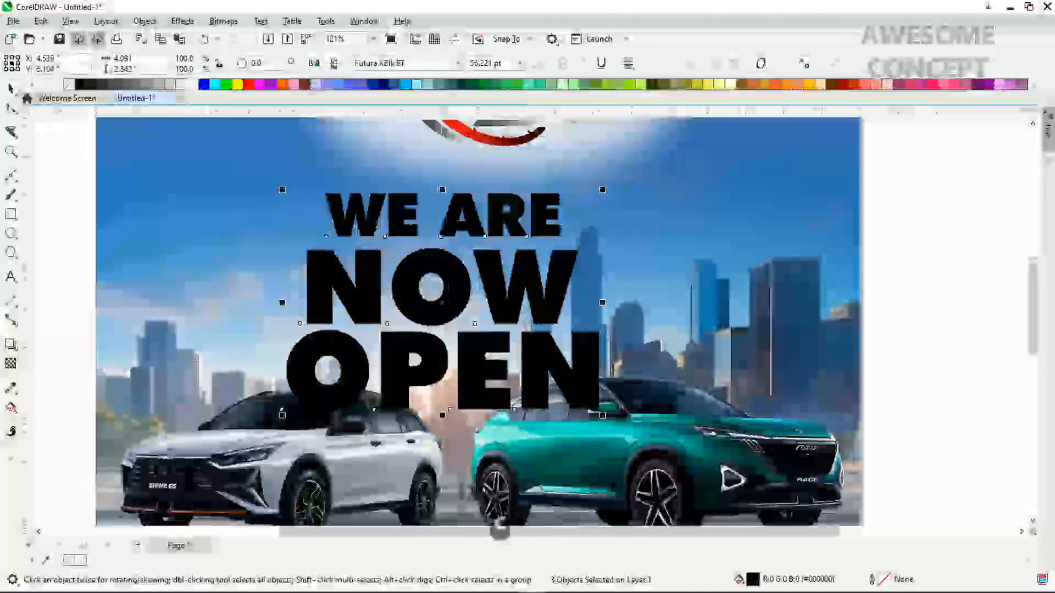
{"action": "key", "text": "Escape"}
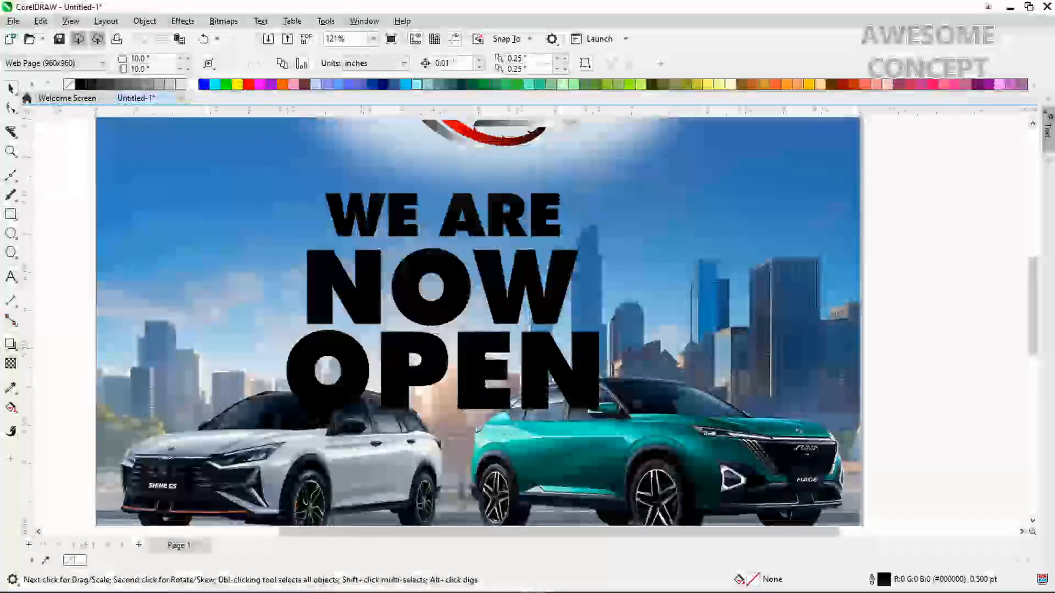
{"action": "left_click", "coordinate": [367, 291]}
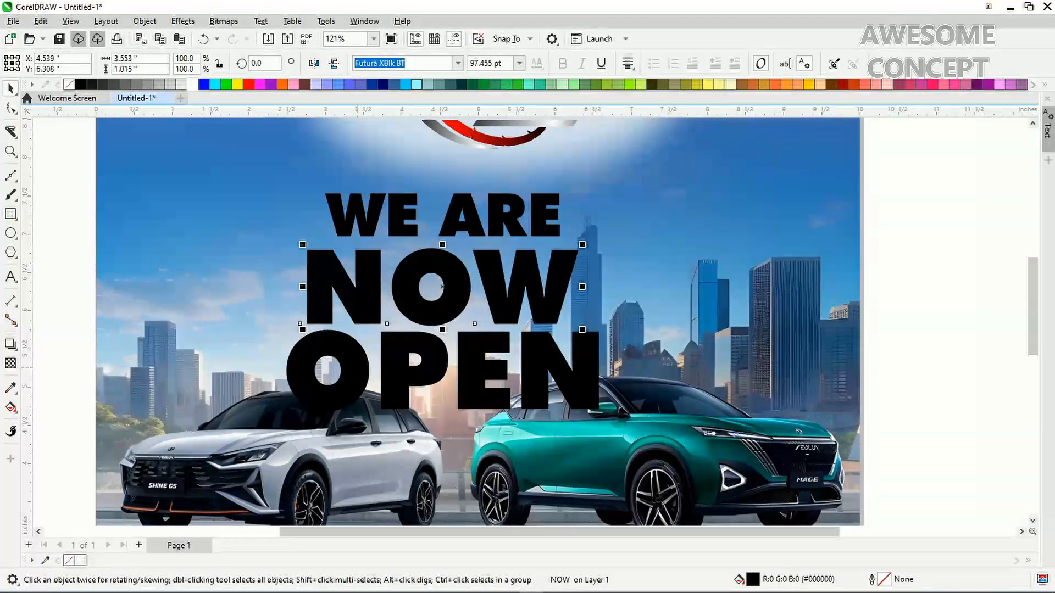
{"action": "left_click", "coordinate": [357, 369], "text": "shift"}
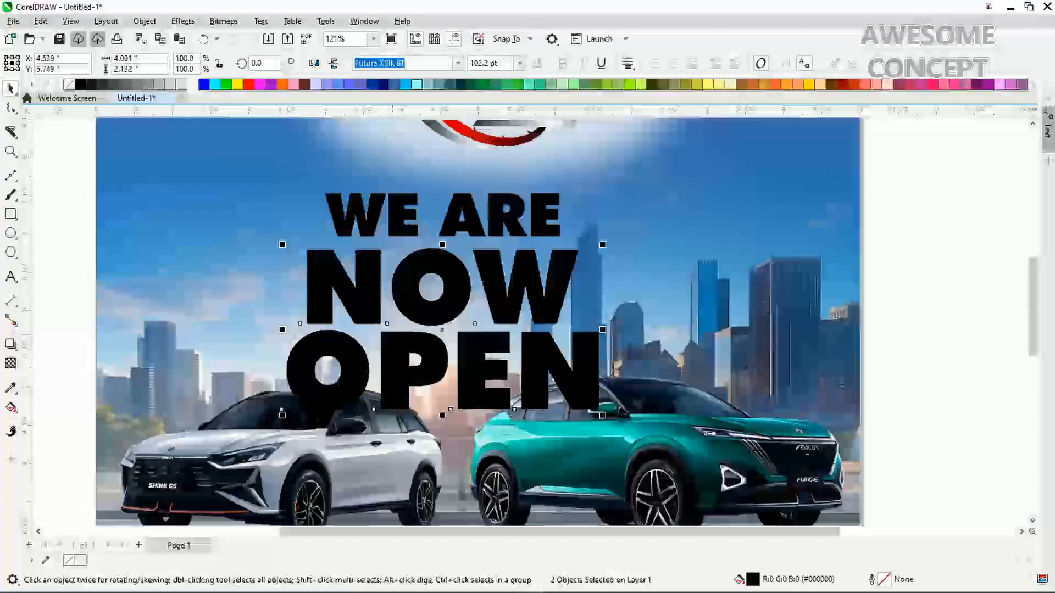
{"action": "key", "text": "ctrl+g"}
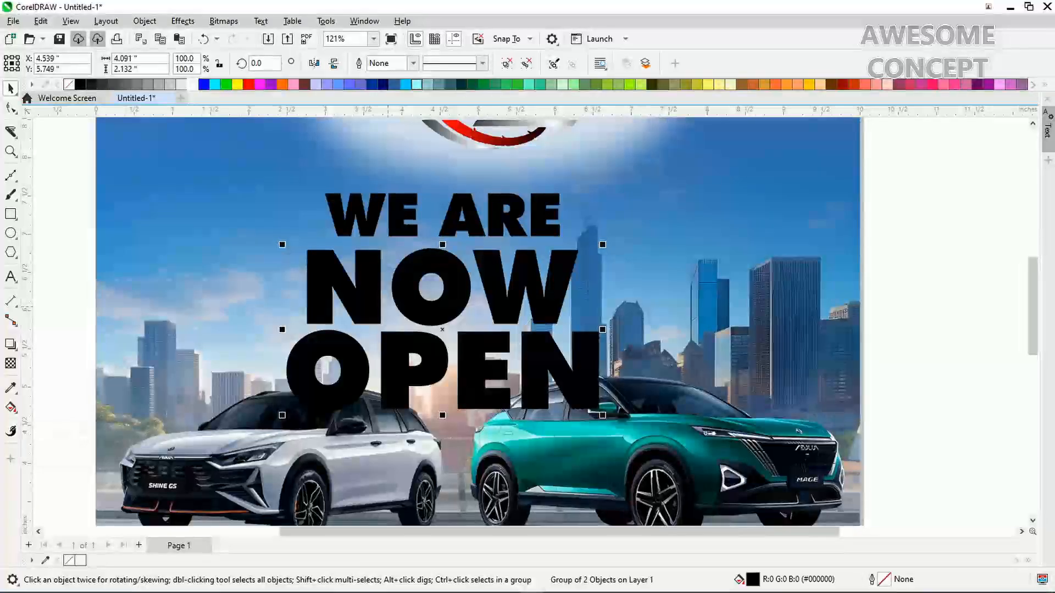
Lay an interactive fountain fill across NOW running left to right
{"action": "key", "text": "g"}
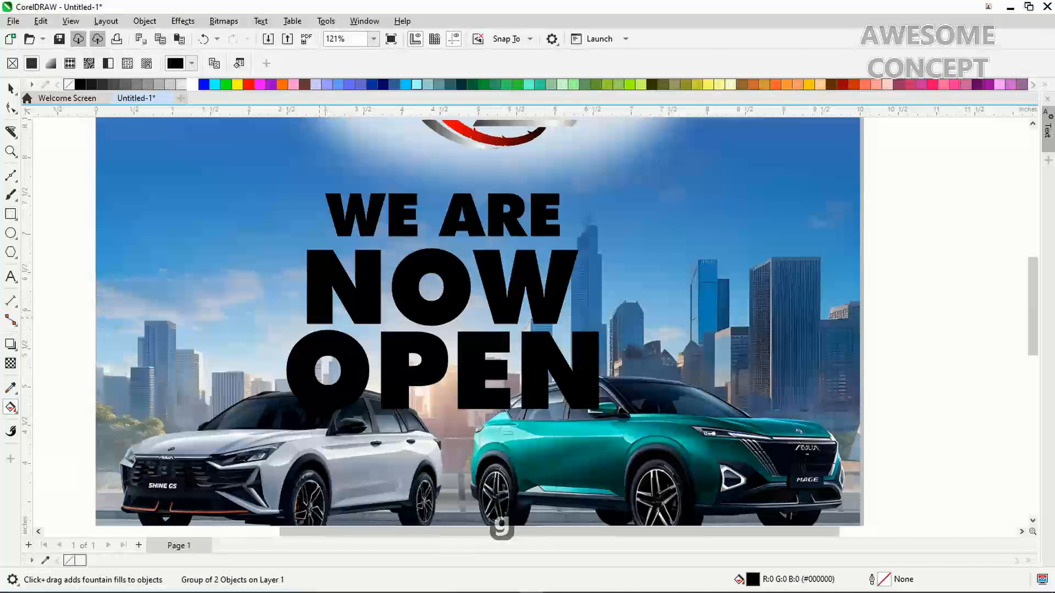
{"action": "left_click_drag", "start_coordinate": [318, 317], "coordinate": [521, 318]}
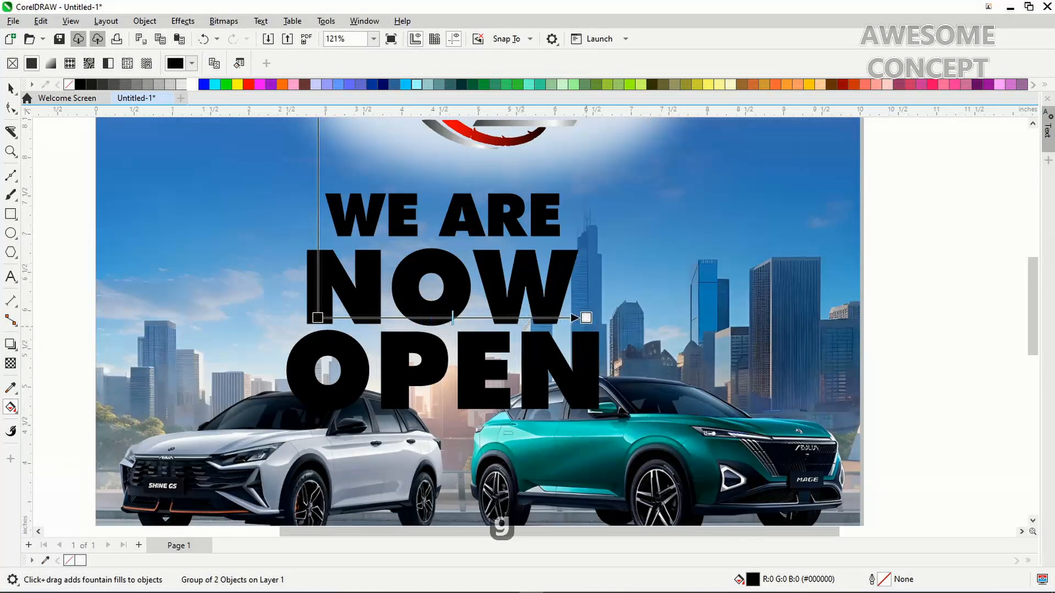
{"action": "left_click_drag", "start_coordinate": [586, 317], "coordinate": [603, 318]}
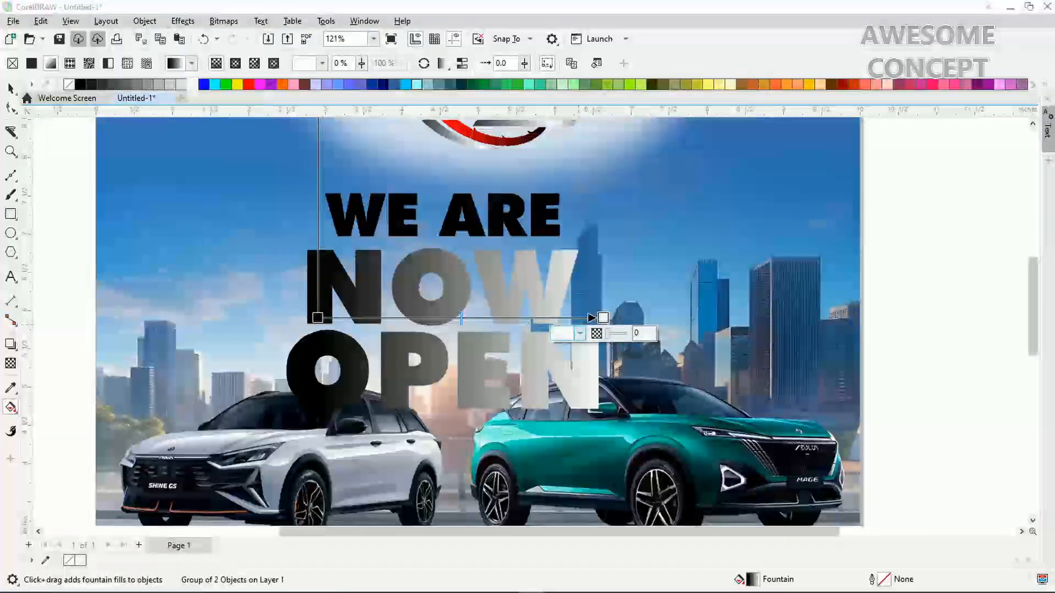
Set the gradient's end colour to deep red, RGB 143, 14, 8
{"action": "left_click", "coordinate": [566, 334]}
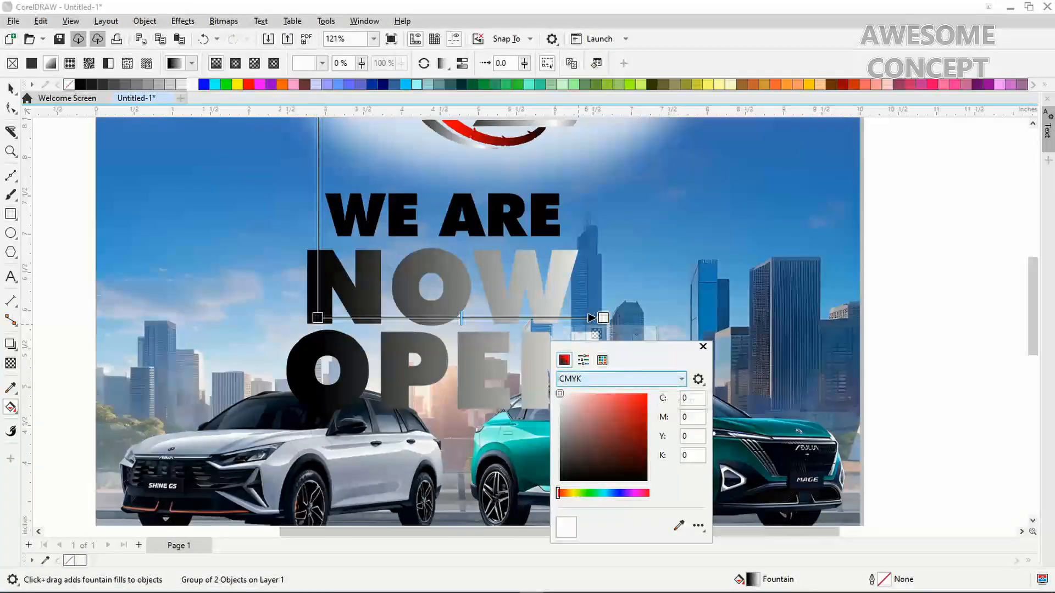
{"action": "left_click", "coordinate": [621, 378]}
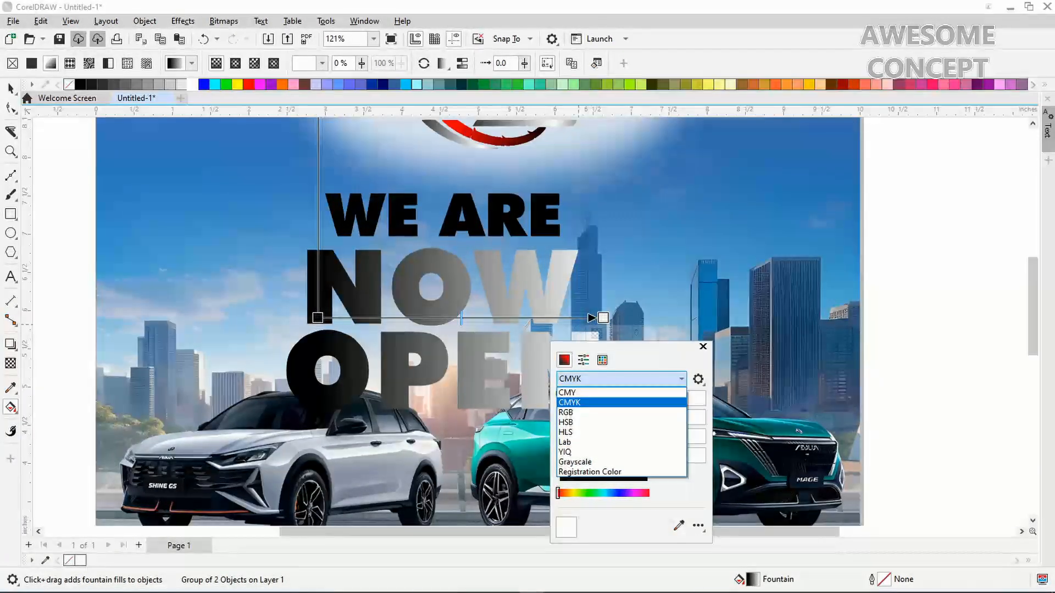
{"action": "left_click", "coordinate": [566, 412]}
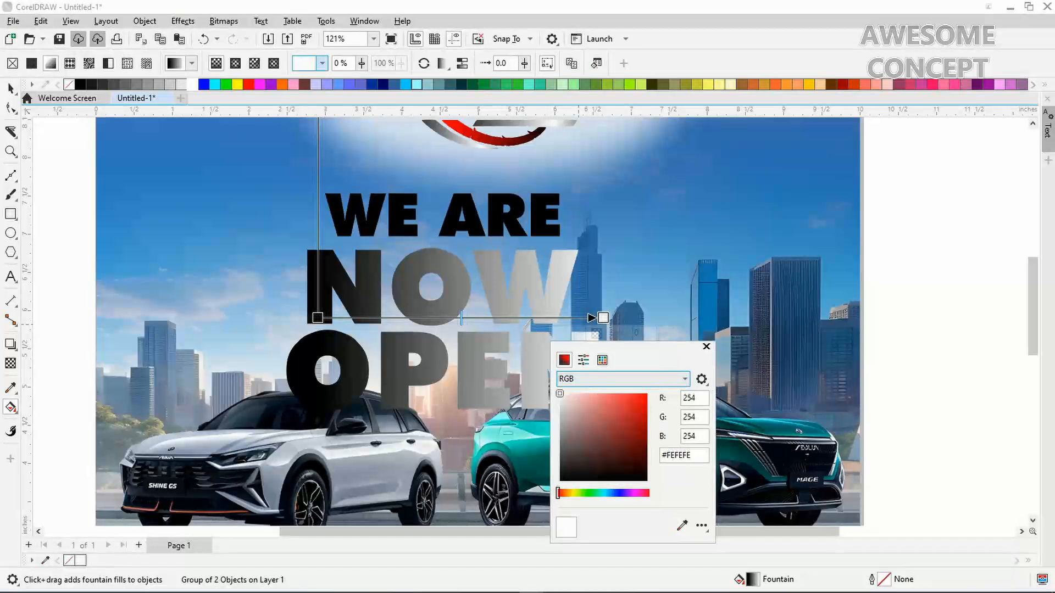
{"action": "double_click", "coordinate": [690, 398]}
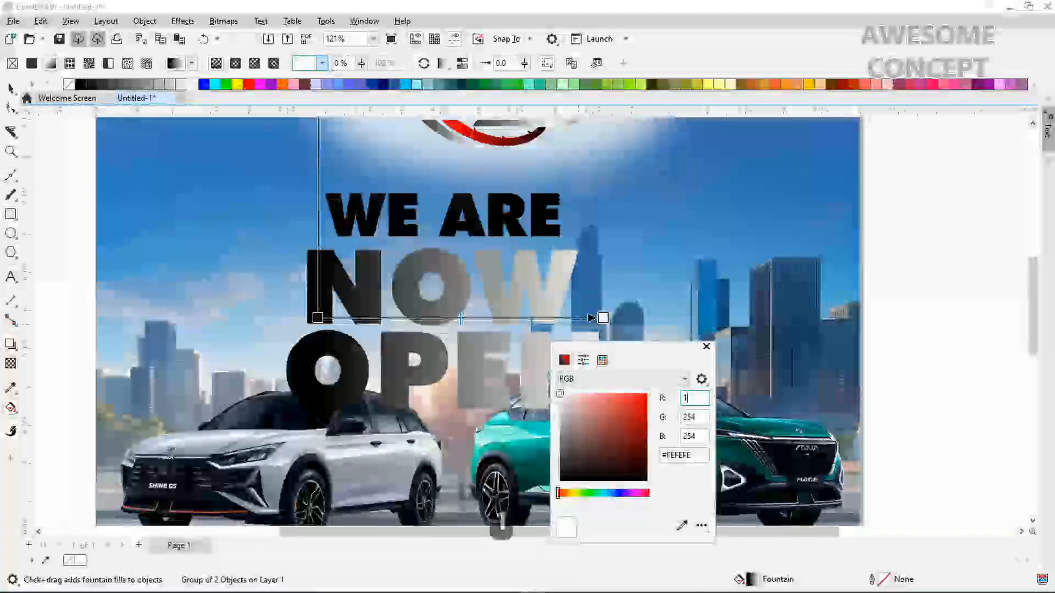
{"action": "type", "text": "143"}
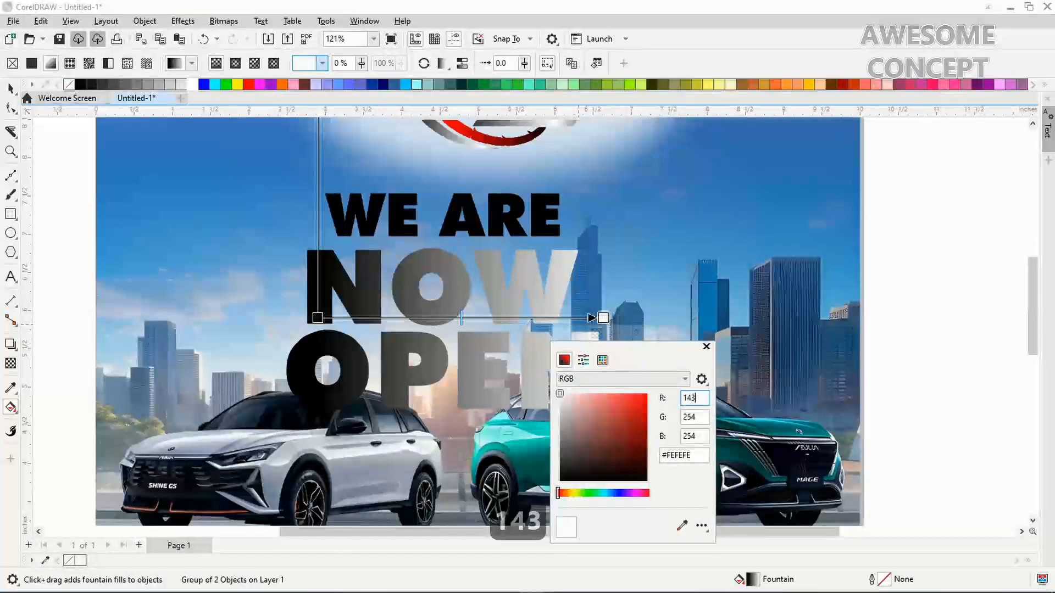
{"action": "key", "text": "Tab"}
{"action": "type", "text": "1"}
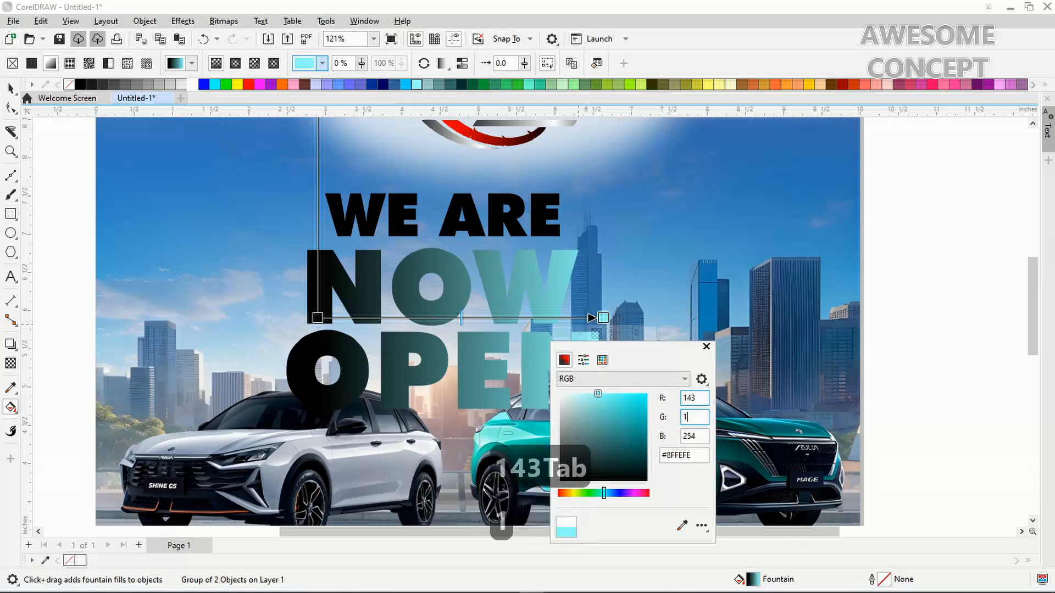
{"action": "key", "text": "Tab"}
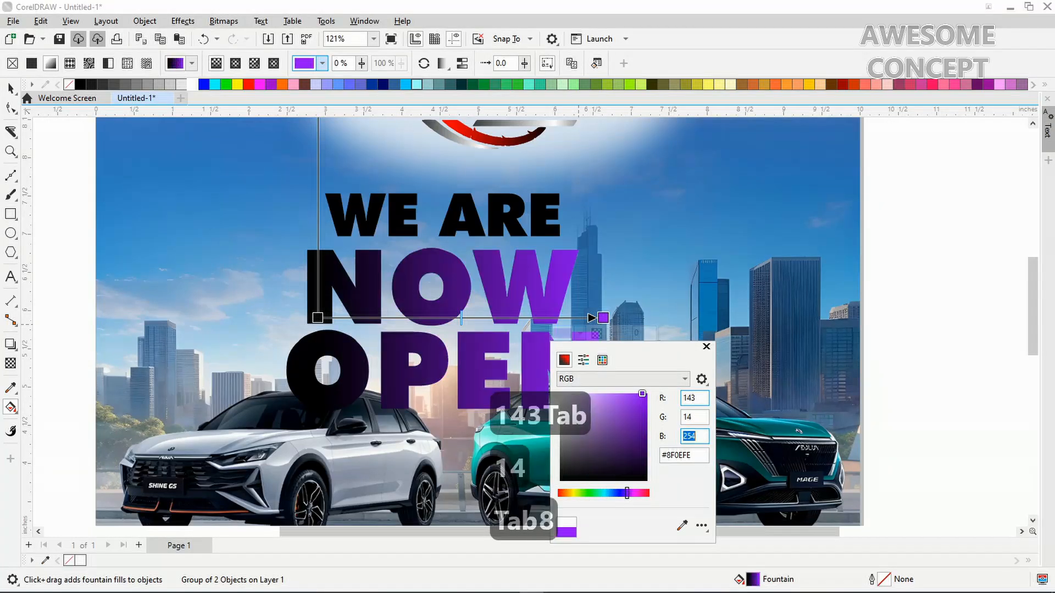
{"action": "key", "text": "Tab"}
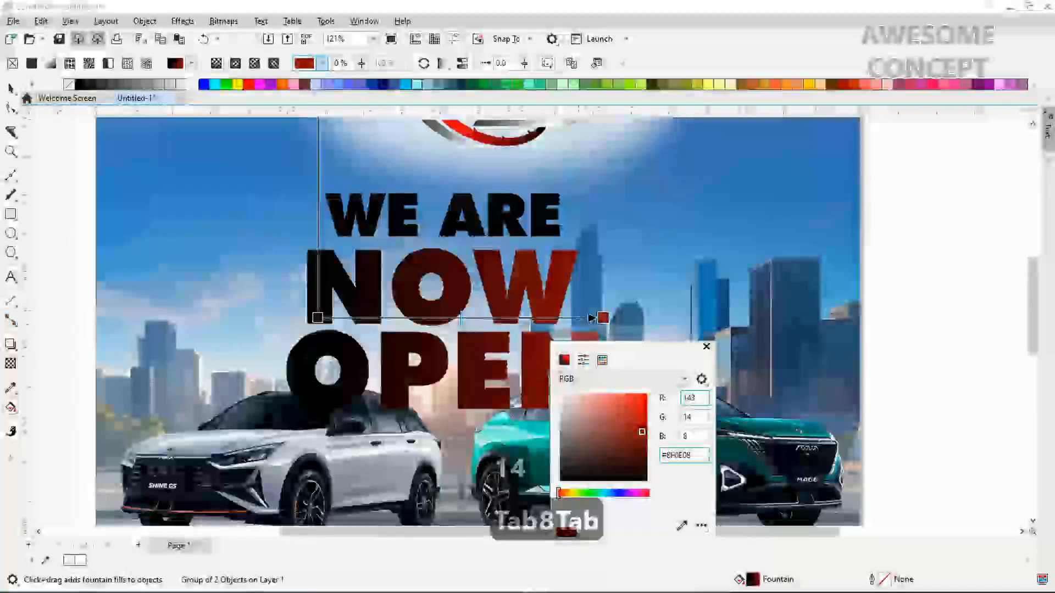
{"action": "key", "text": "Escape"}
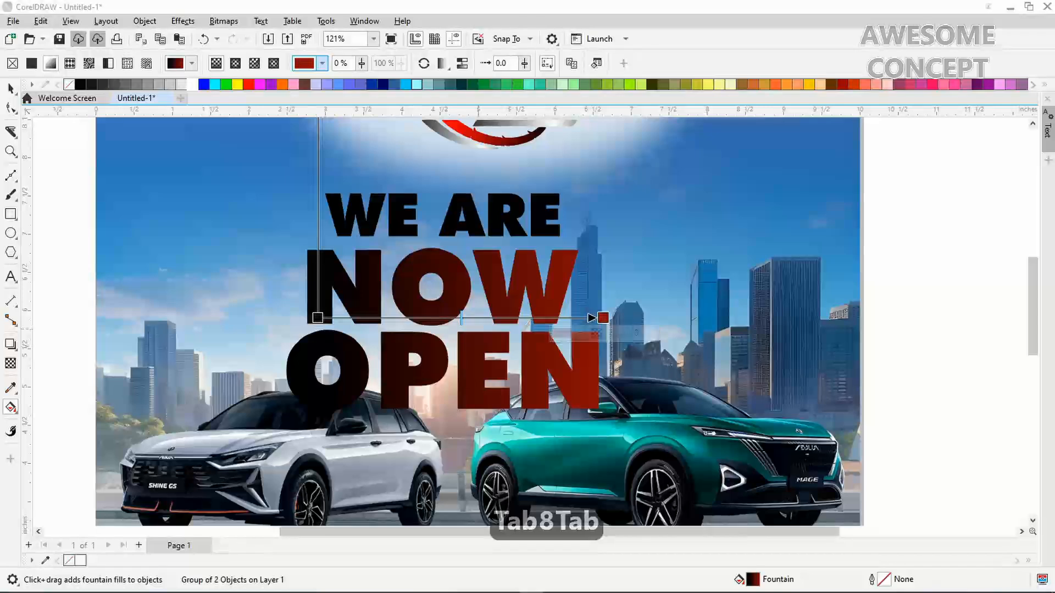
Set the gradient's start colour to orange, RGB 249, 132, 3
{"action": "left_click", "coordinate": [318, 317]}
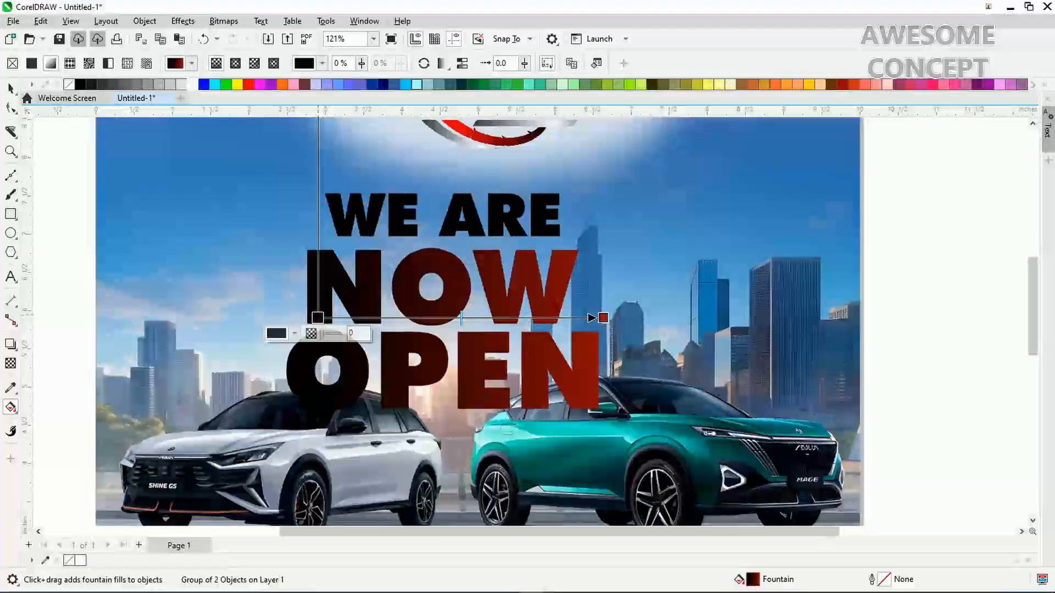
{"action": "left_click", "coordinate": [294, 334]}
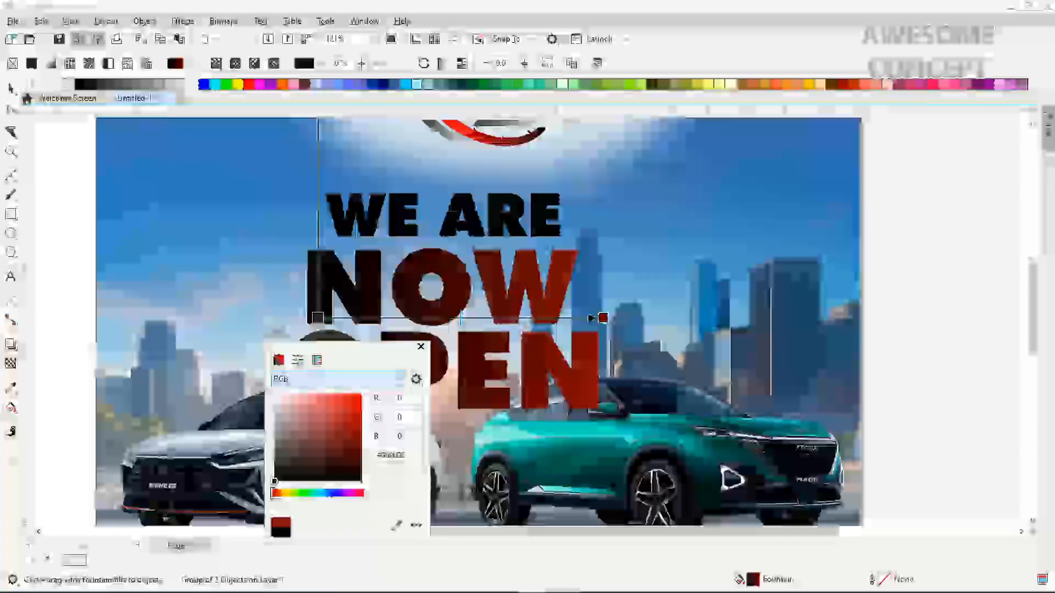
{"action": "left_click", "coordinate": [408, 398]}
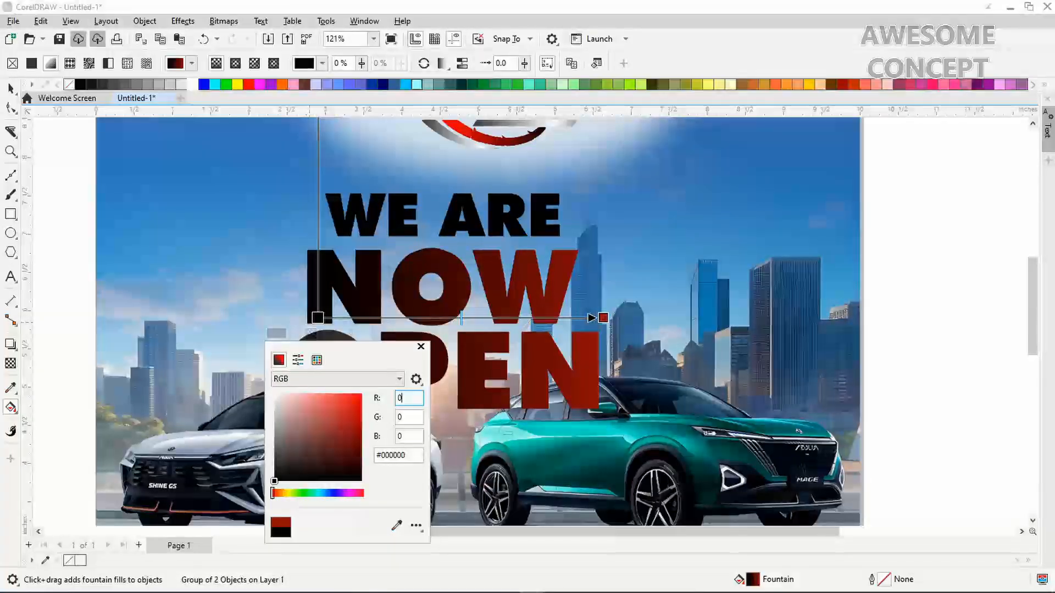
{"action": "double_click", "coordinate": [400, 398]}
{"action": "type", "text": "249"}
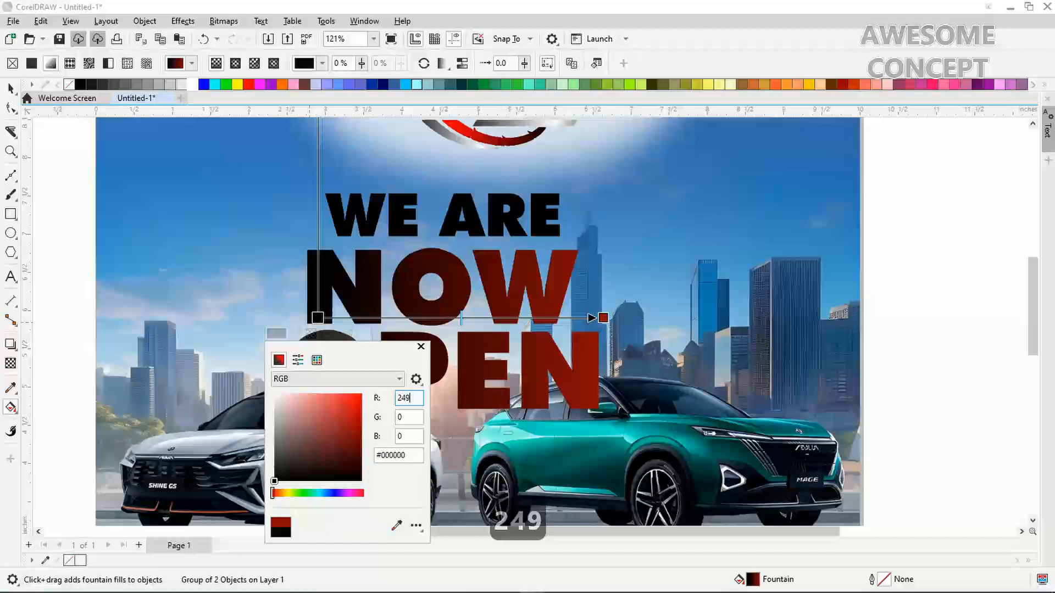
{"action": "key", "text": "Tab"}
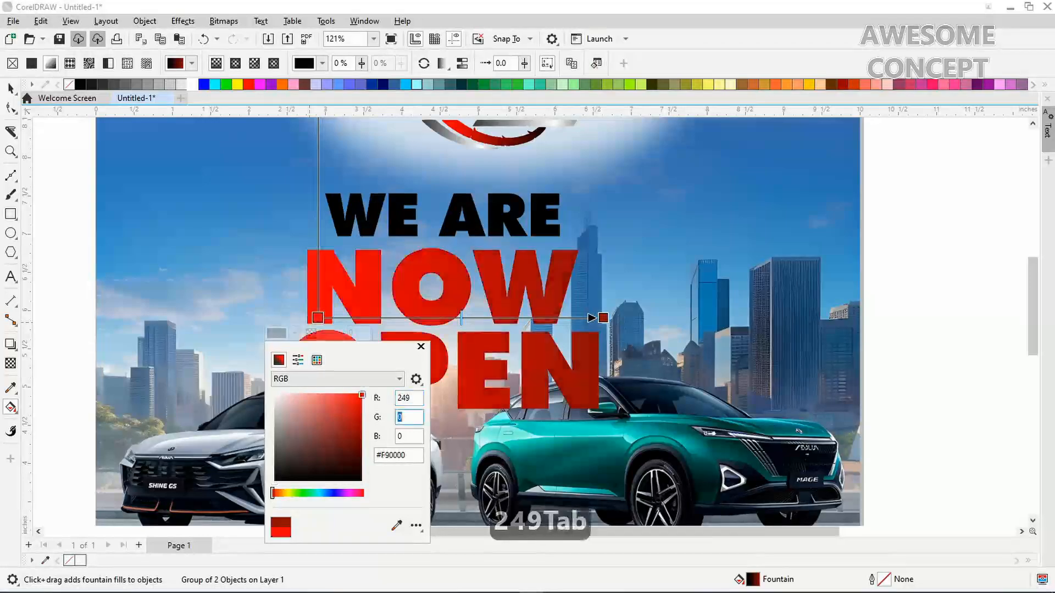
{"action": "type", "text": "13"}
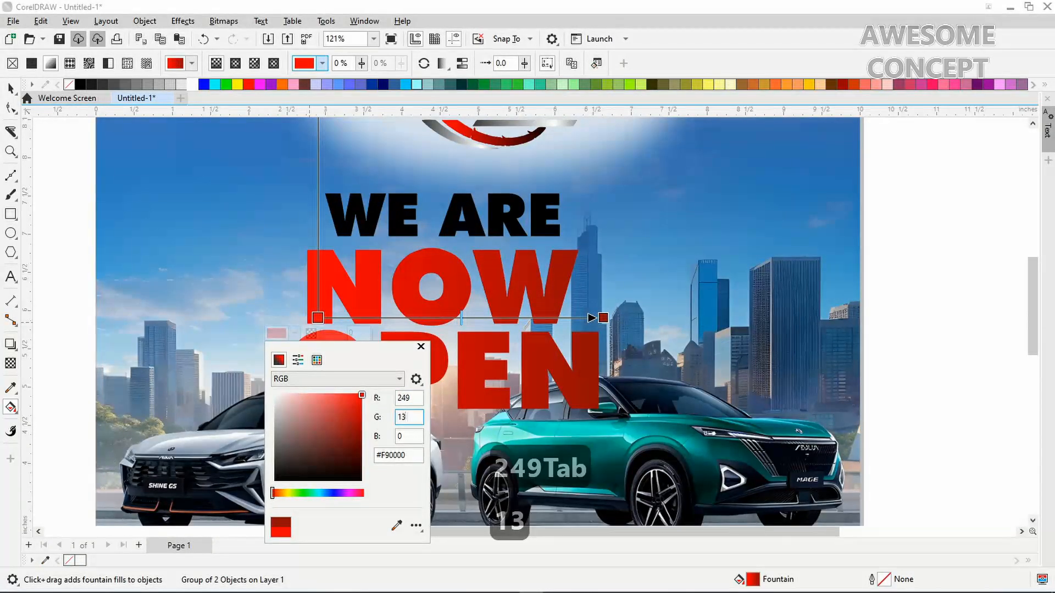
{"action": "type", "text": "2"}
{"action": "key", "text": "Tab"}
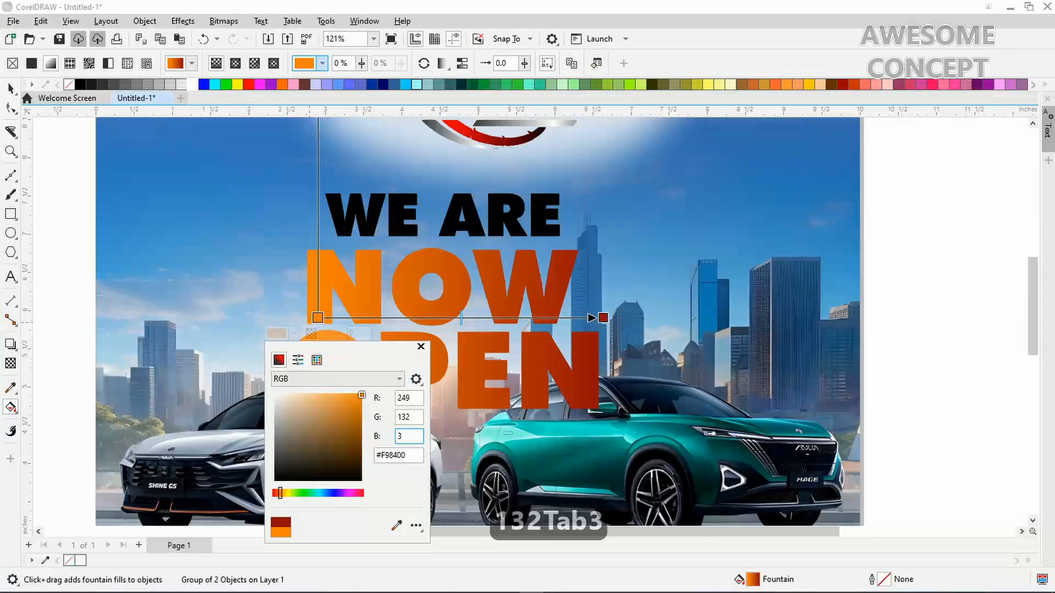
{"action": "key", "text": "Return"}
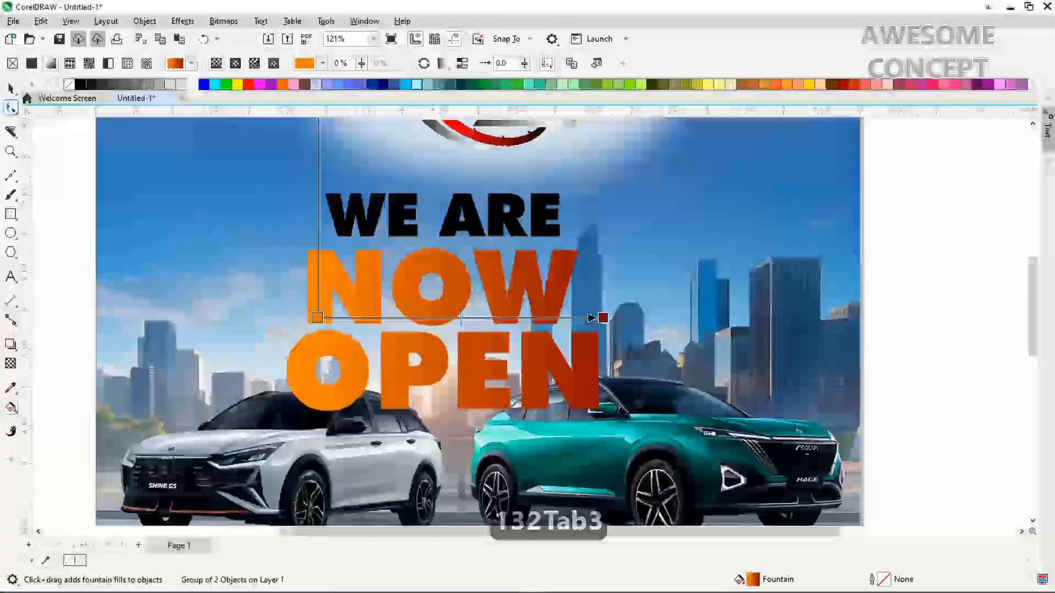
{"action": "key", "text": "space"}
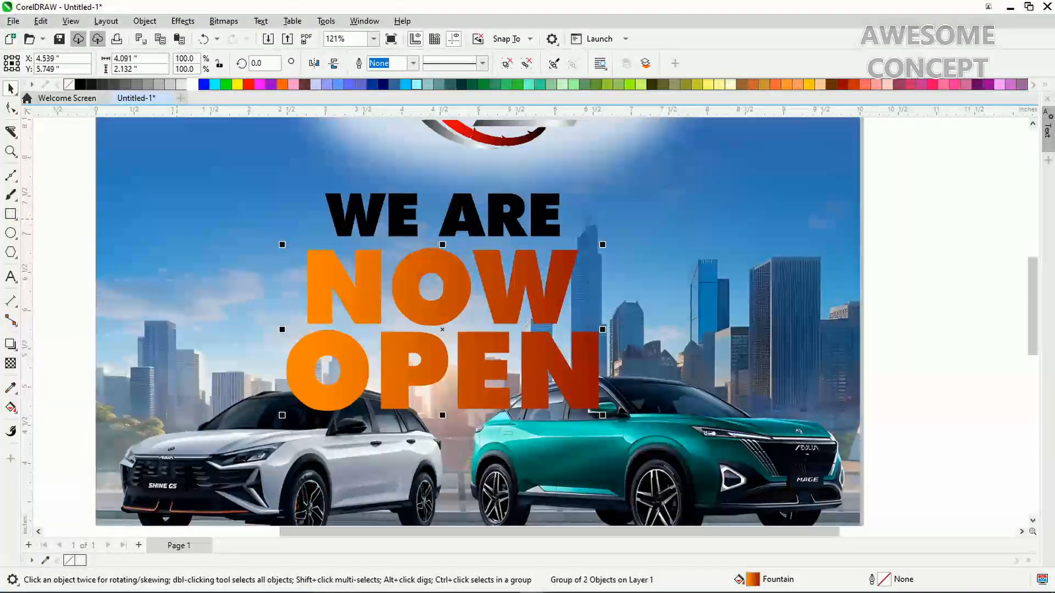
Ungroup the NOW OPEN group into separate NOW and OPEN texts
{"action": "left_click", "coordinate": [462, 220]}
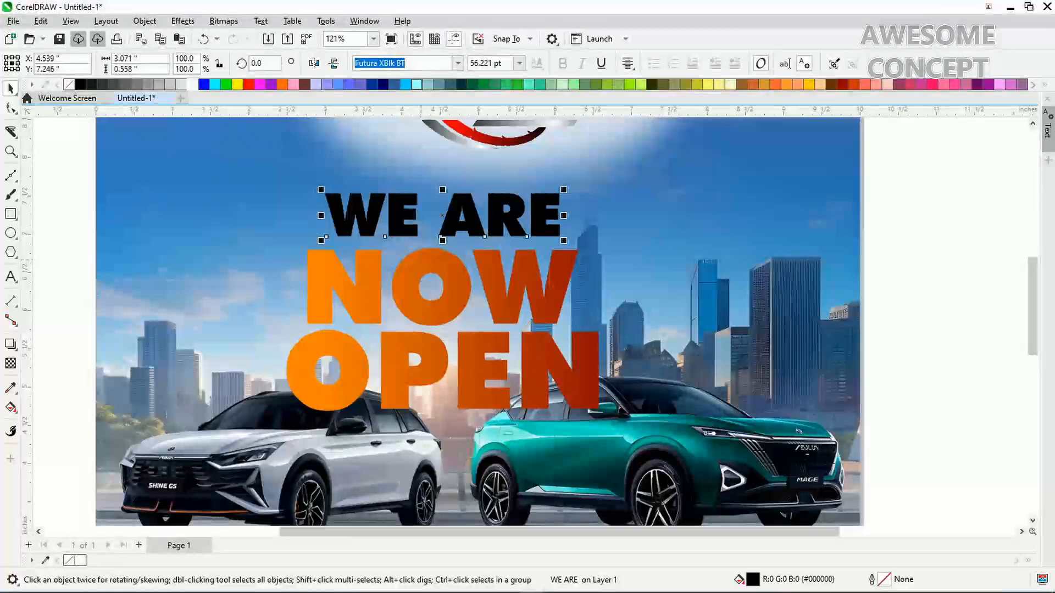
{"action": "left_click", "coordinate": [399, 363]}
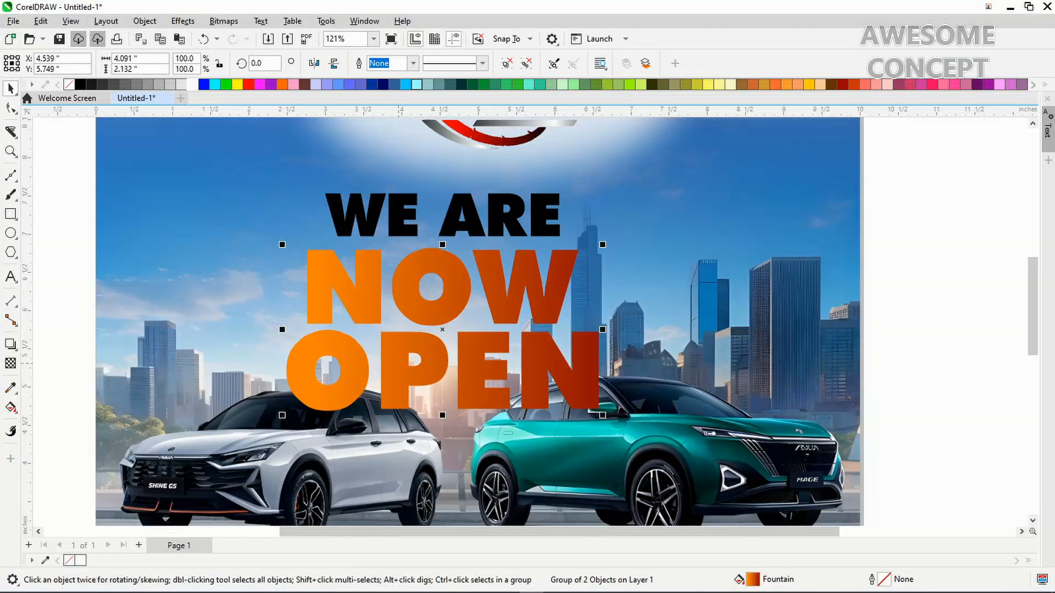
{"action": "right_click", "coordinate": [399, 363]}
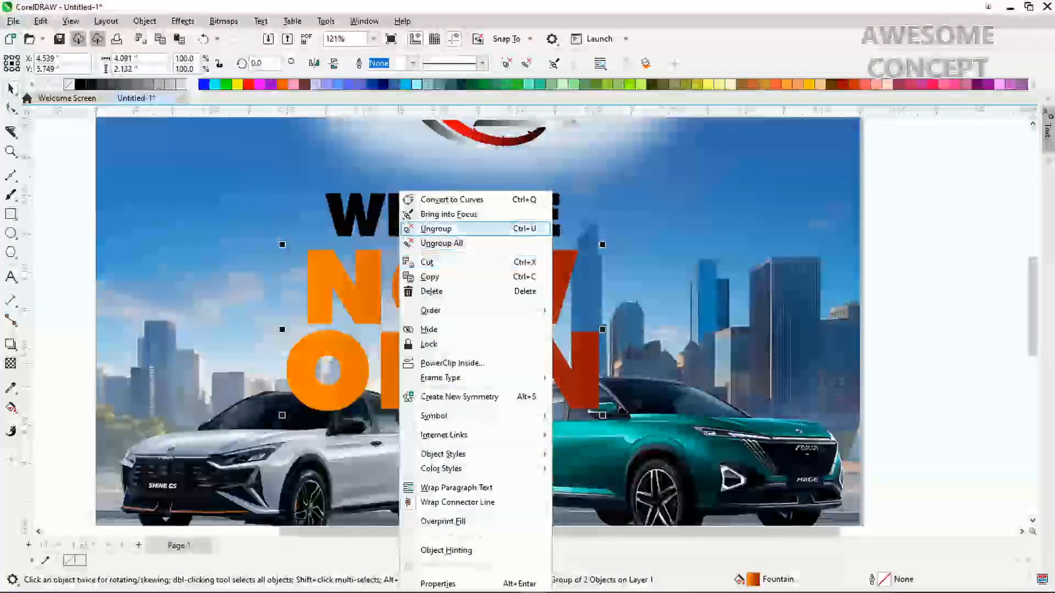
{"action": "left_click", "coordinate": [436, 228]}
Nudge OPEN up one step and WE ARE down two steps, then select all three lines
{"action": "left_click", "coordinate": [399, 363]}
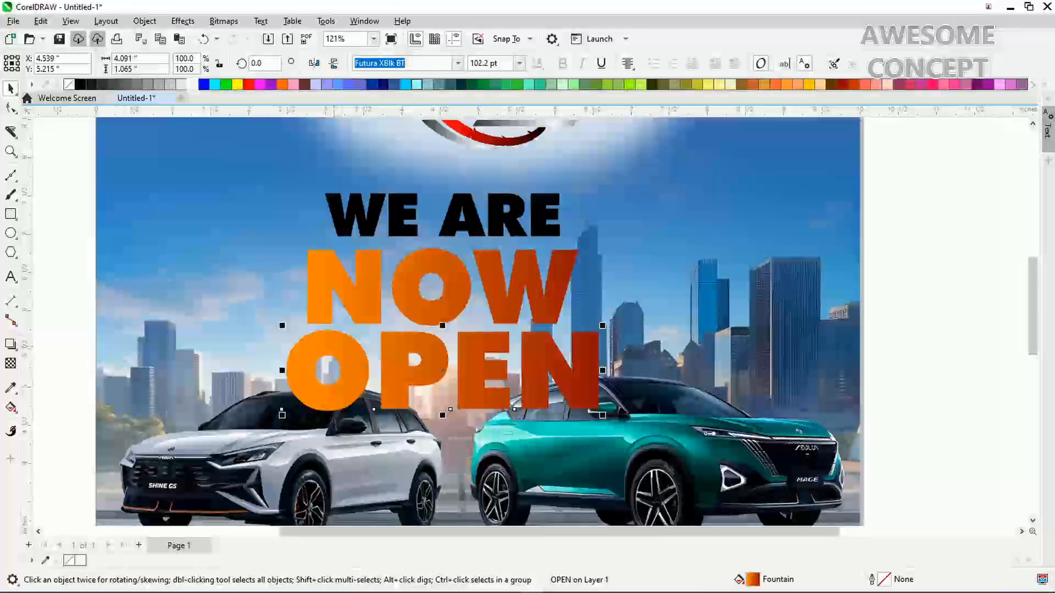
{"action": "key", "text": "Up"}
{"action": "key", "text": "Up"}
{"action": "key", "text": "Up"}
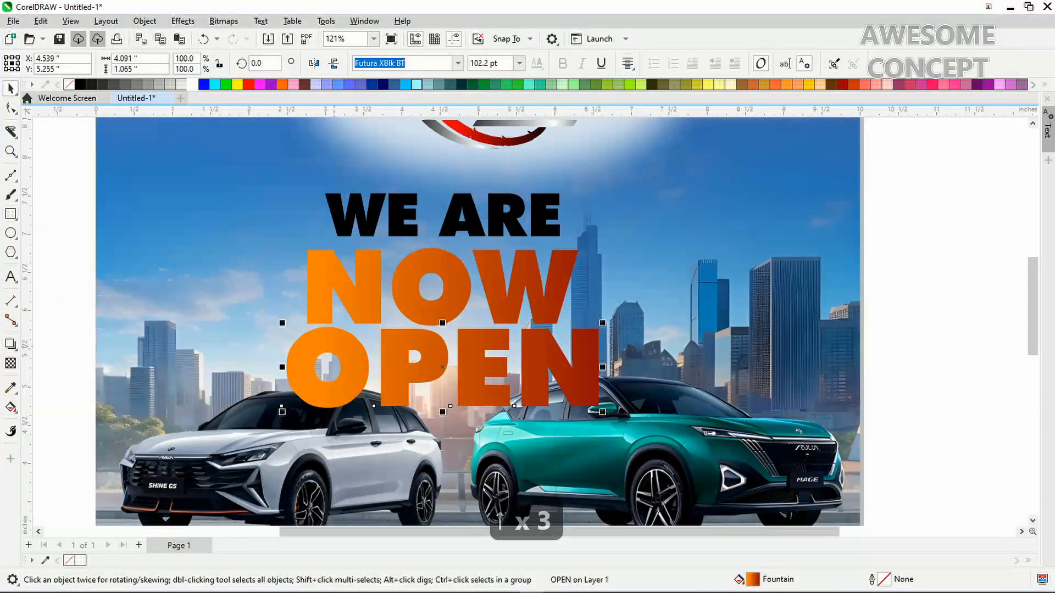
{"action": "left_click", "coordinate": [370, 223]}
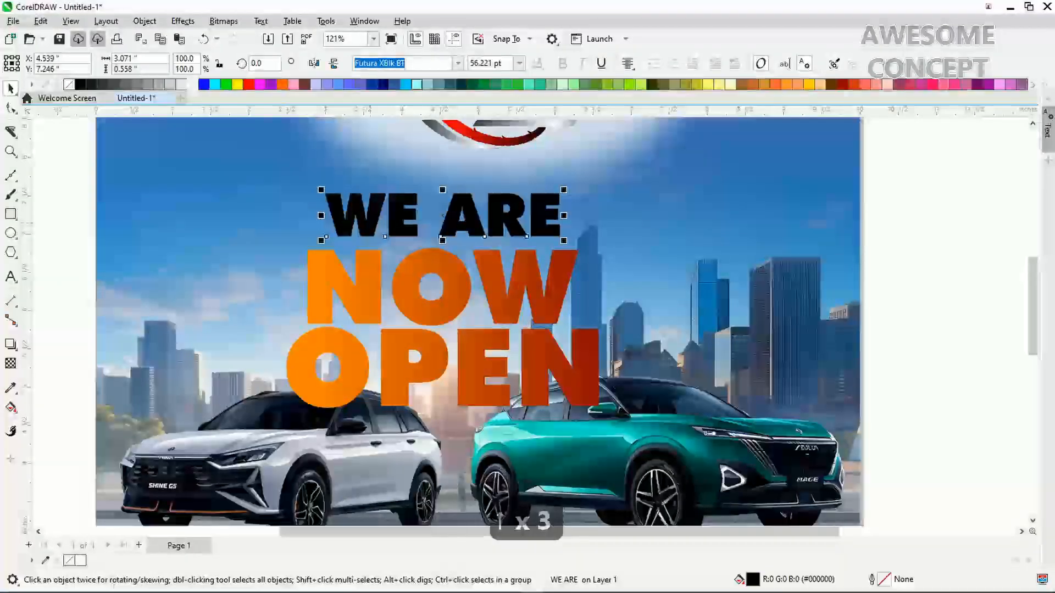
{"action": "key", "text": "Down"}
{"action": "key", "text": "Down"}
{"action": "key", "text": "Down"}
{"action": "key", "text": "Down"}
{"action": "key", "text": "Down"}
{"action": "key", "text": "Down"}
{"action": "key", "text": "Down"}
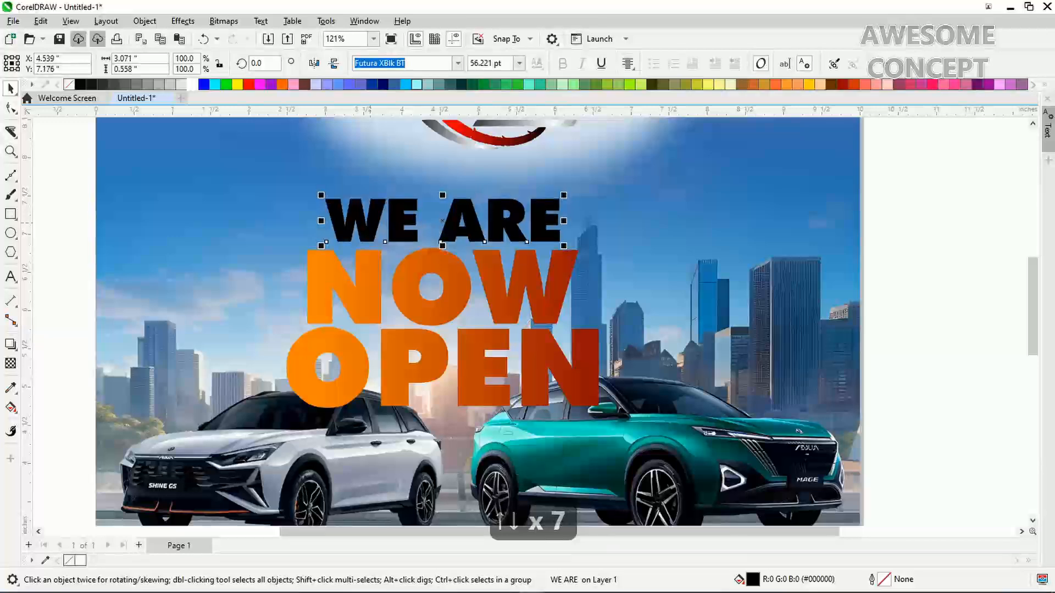
{"action": "key", "text": "Down"}
{"action": "left_click", "coordinate": [409, 283], "text": "shift"}
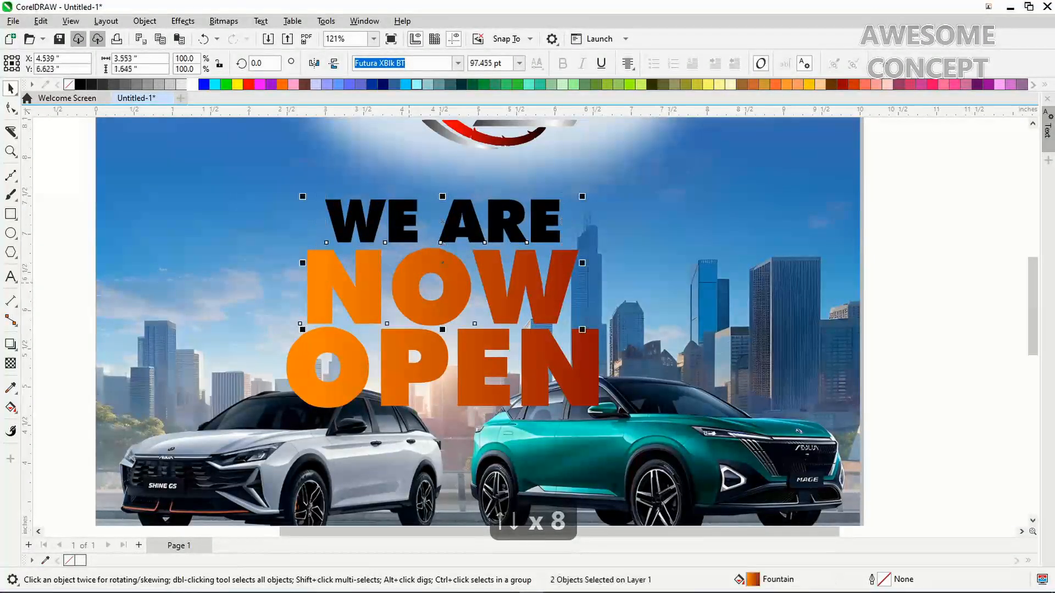
{"action": "left_click", "coordinate": [393, 348], "text": "shift"}
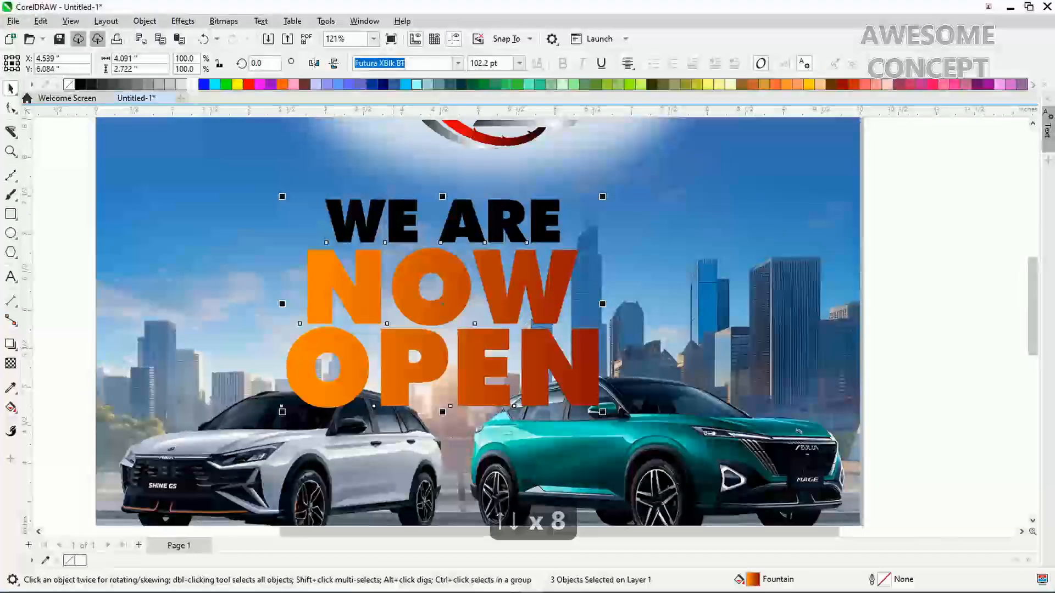
{"action": "left_click", "coordinate": [405, 349]}
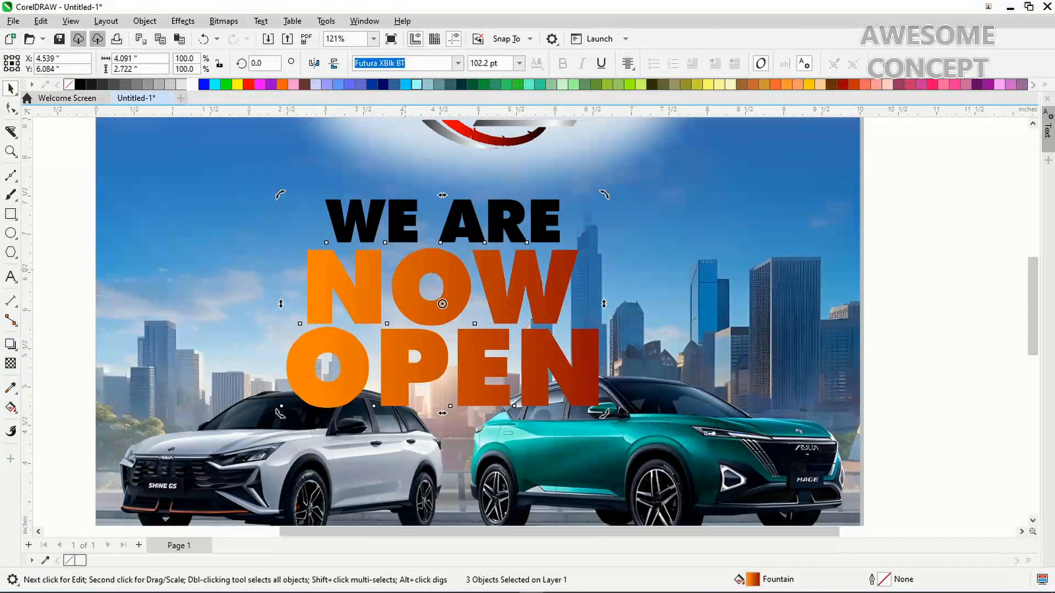
Skew the headline about 5.8° so it rises to the right, then shrink it to about 93%
{"action": "left_click", "coordinate": [405, 292]}
{"action": "left_click", "coordinate": [405, 292]}
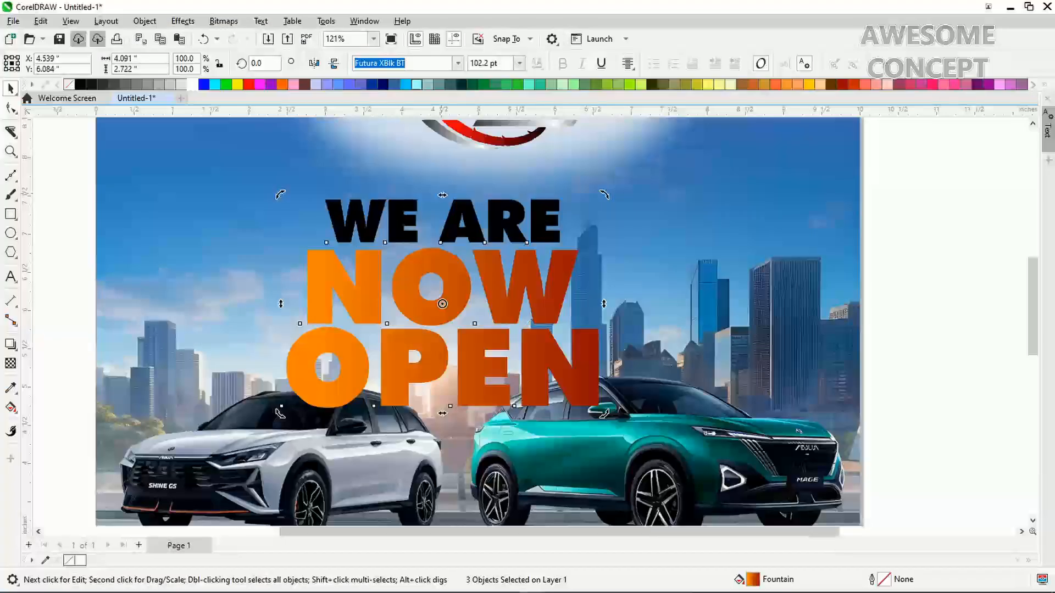
{"action": "left_click_drag", "start_coordinate": [442, 194], "coordinate": [466, 197]}
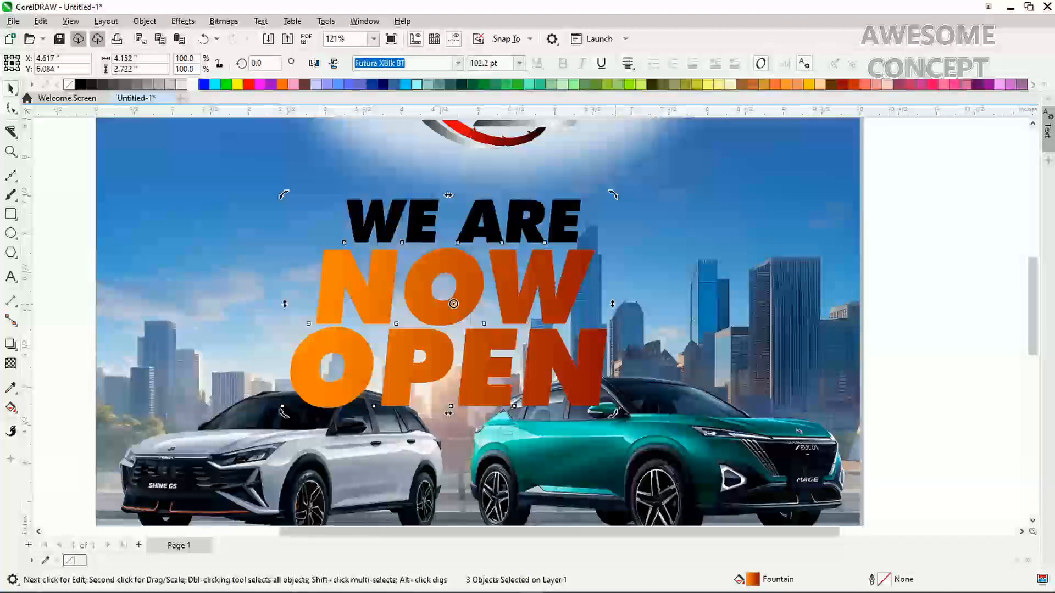
{"action": "left_click_drag", "start_coordinate": [614, 304], "coordinate": [613, 288]}
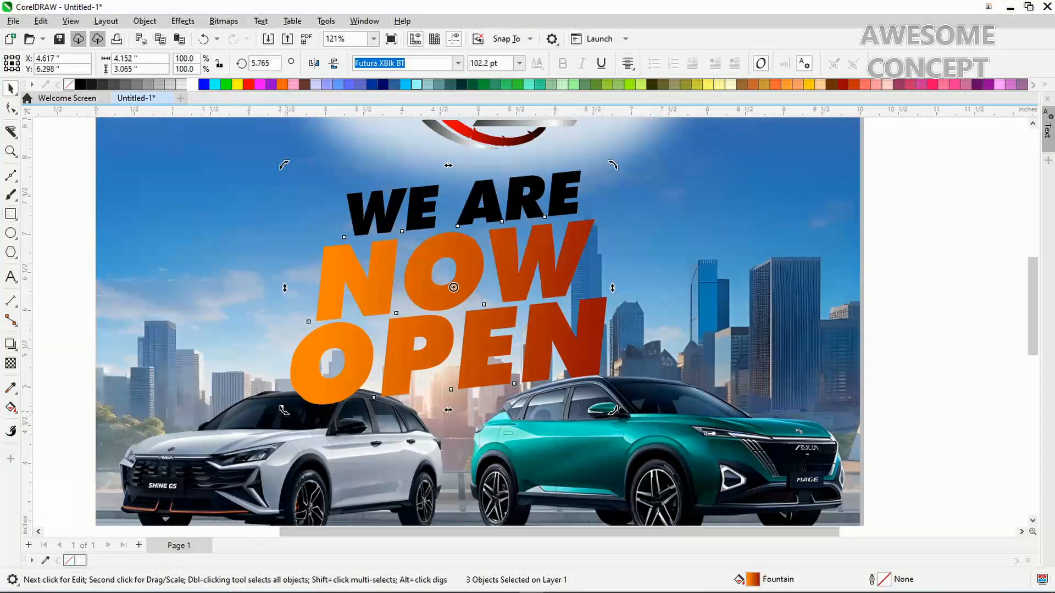
{"action": "left_click", "coordinate": [306, 405]}
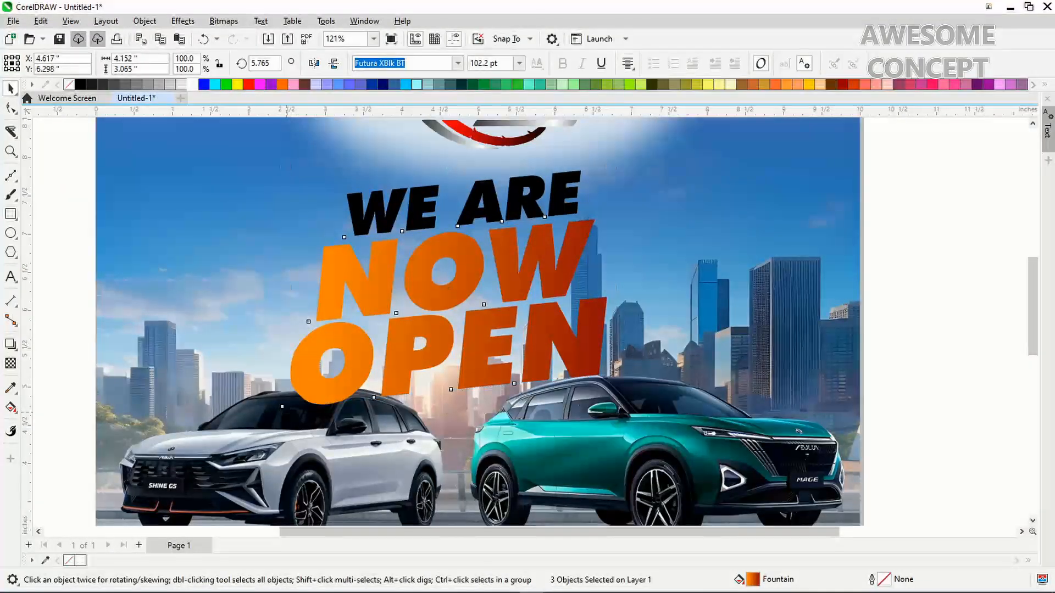
{"action": "left_click_drag", "start_coordinate": [287, 412], "coordinate": [325, 375]}
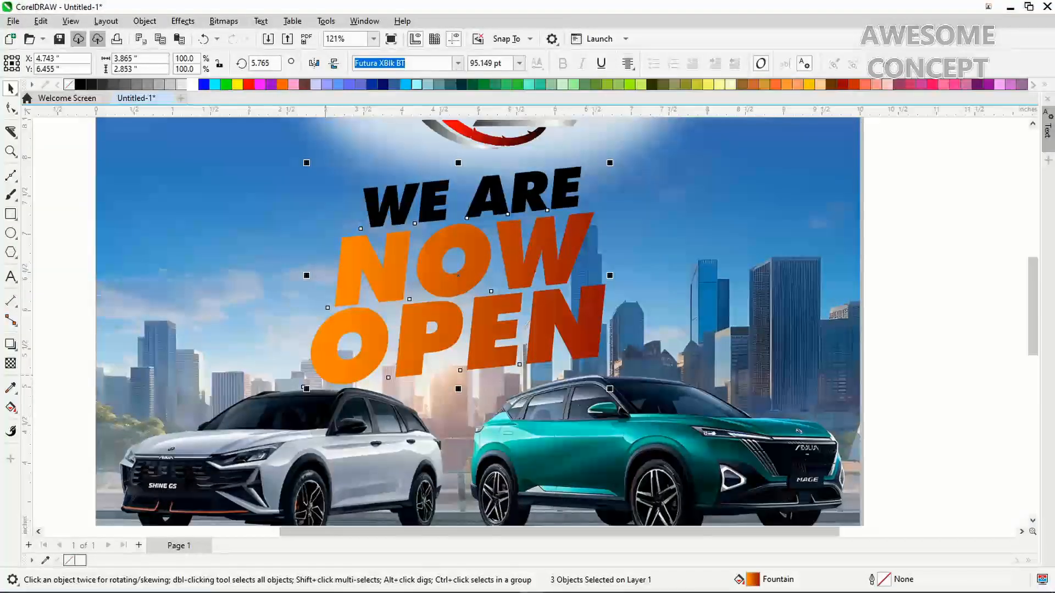
Edit the background PowerClip to reposition the city cars photo slightly inside its frame
{"action": "key", "text": "F4"}
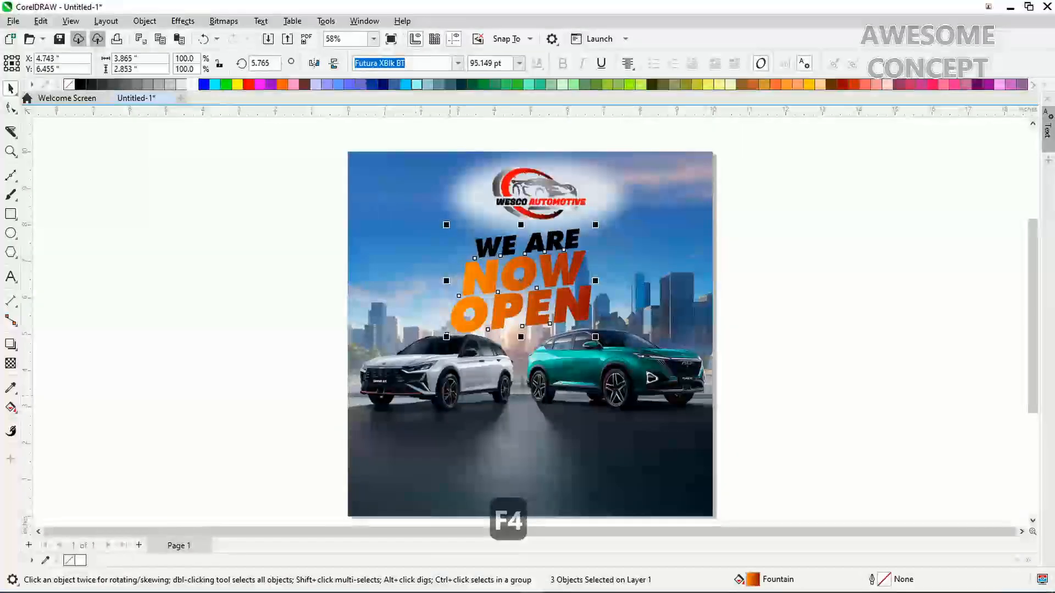
{"action": "left_click", "coordinate": [450, 396]}
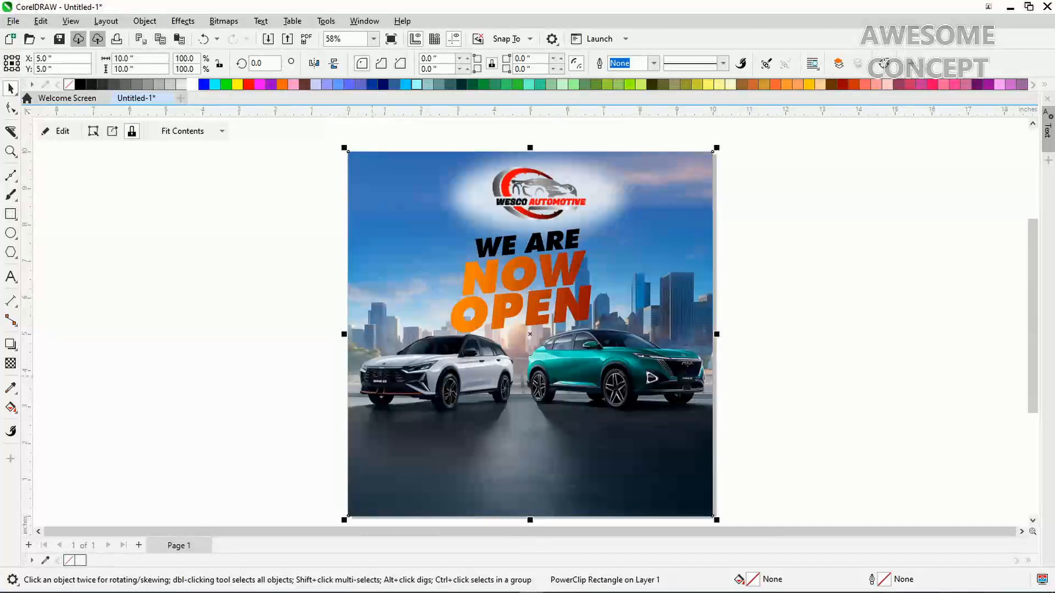
{"action": "right_click", "coordinate": [434, 167]}
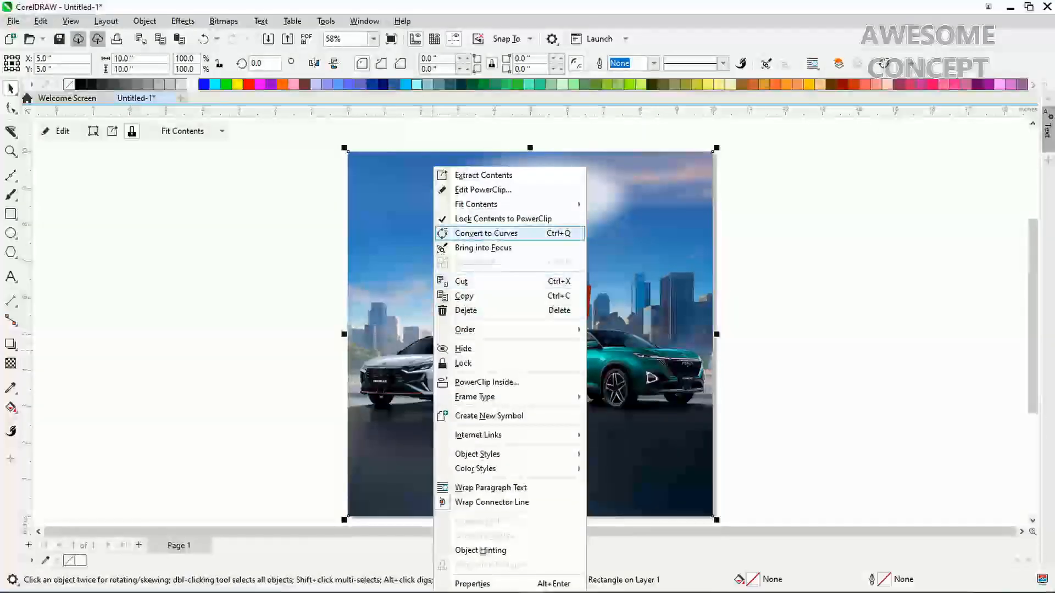
{"action": "left_click", "coordinate": [482, 189]}
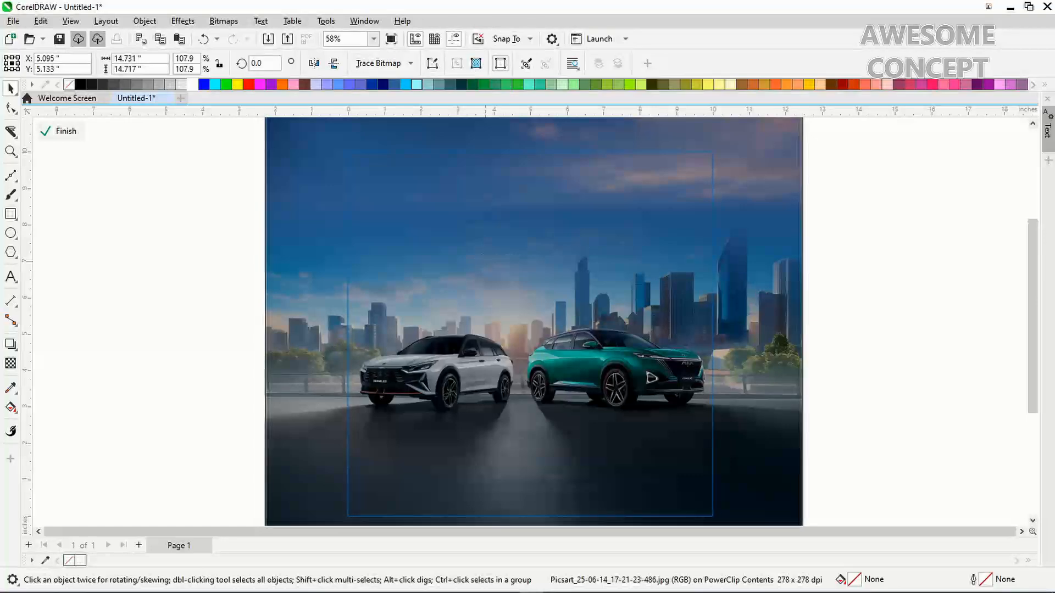
{"action": "left_click_drag", "start_coordinate": [485, 266], "coordinate": [485, 284]}
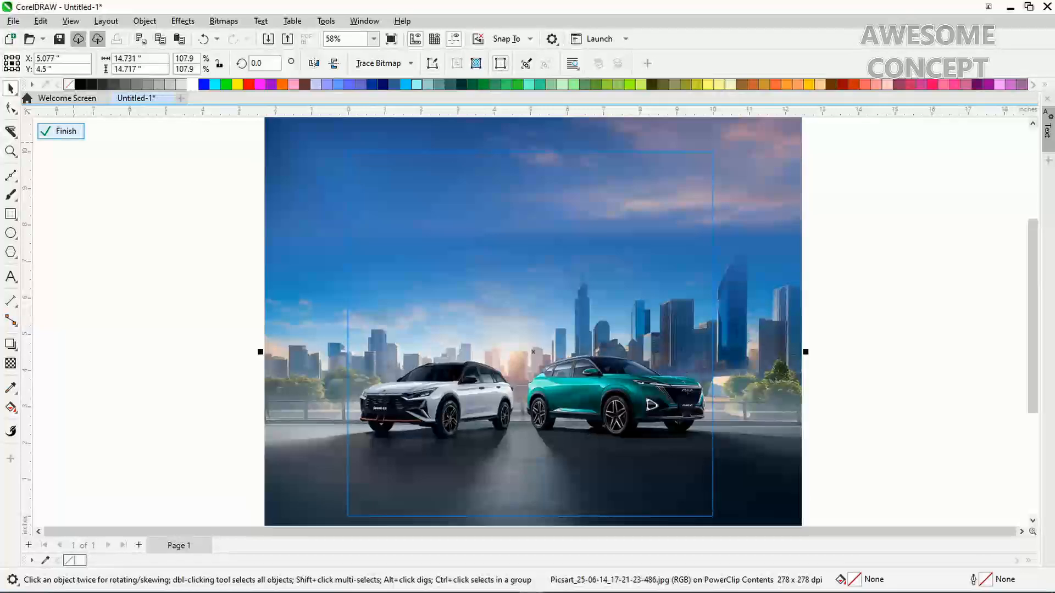
{"action": "left_click", "coordinate": [56, 131]}
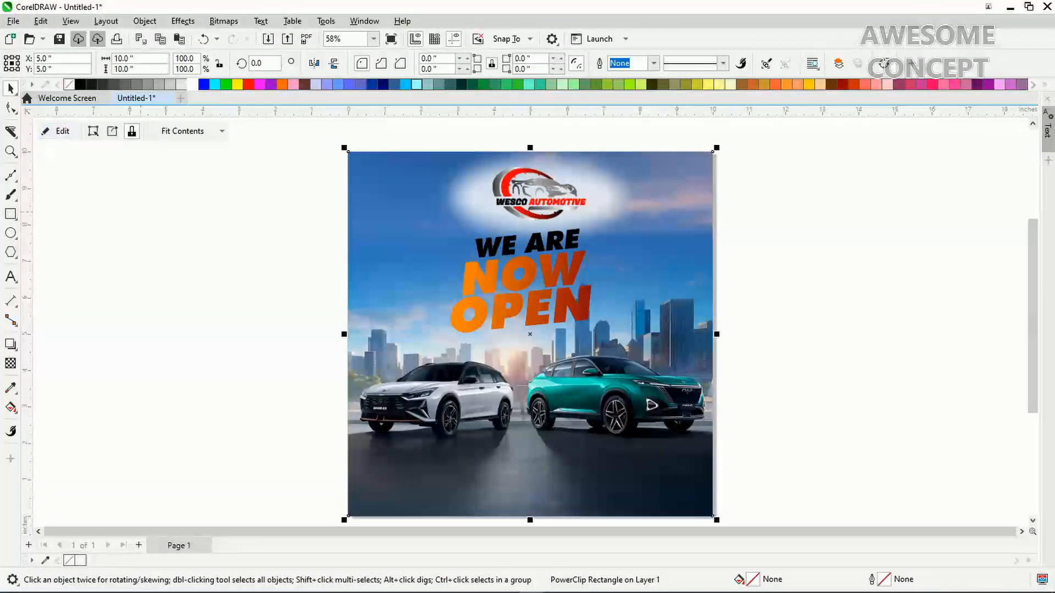
Enlarge the three headline lines to about 112% and group them
{"action": "left_click_drag", "start_coordinate": [306, 366], "coordinate": [662, 221]}
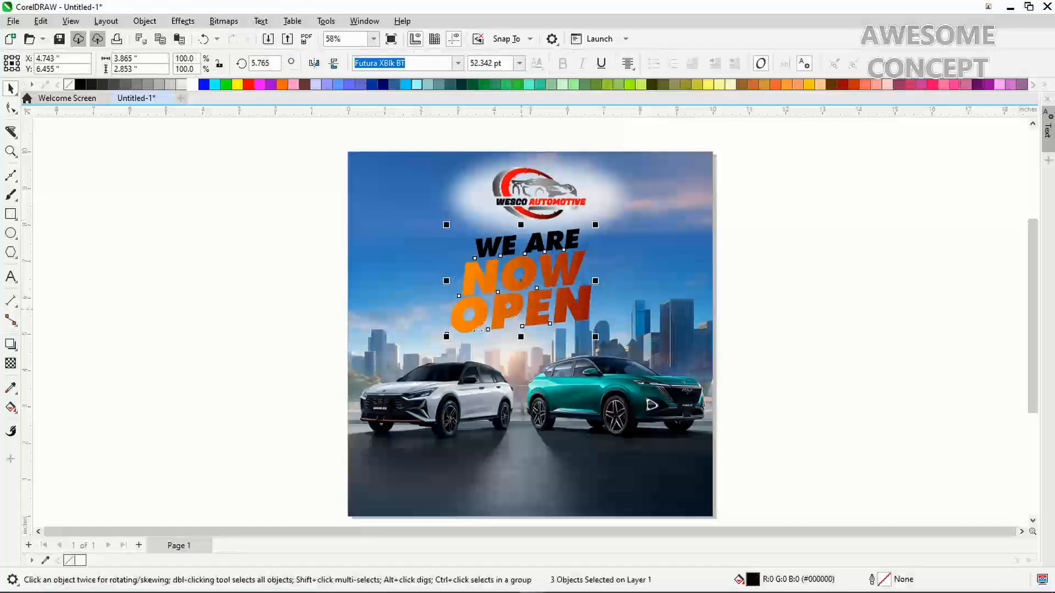
{"action": "left_click_drag", "start_coordinate": [446, 335], "coordinate": [422, 354]}
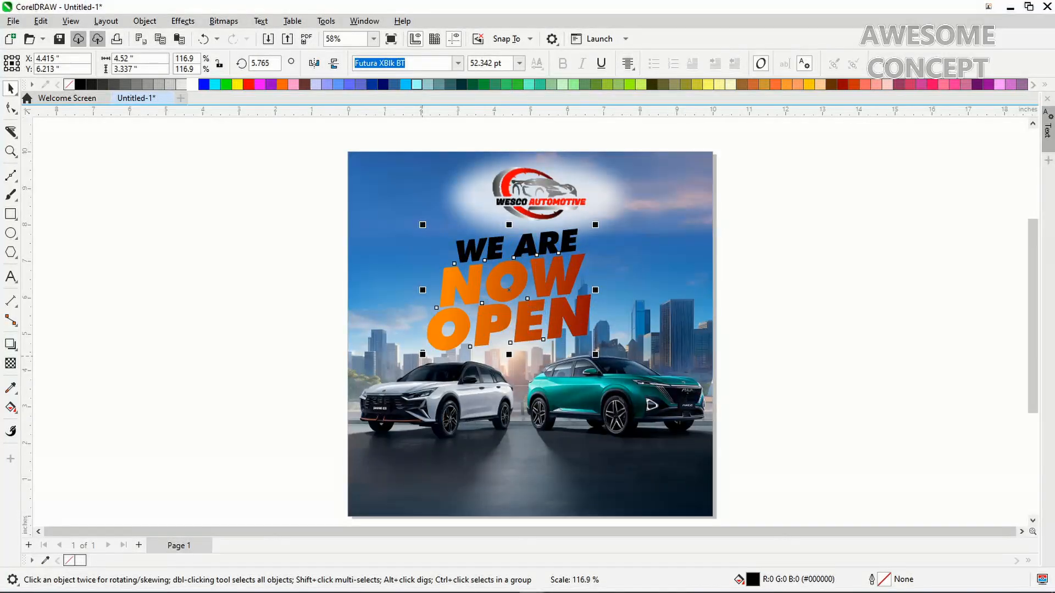
{"action": "left_click_drag", "start_coordinate": [595, 355], "coordinate": [607, 363]}
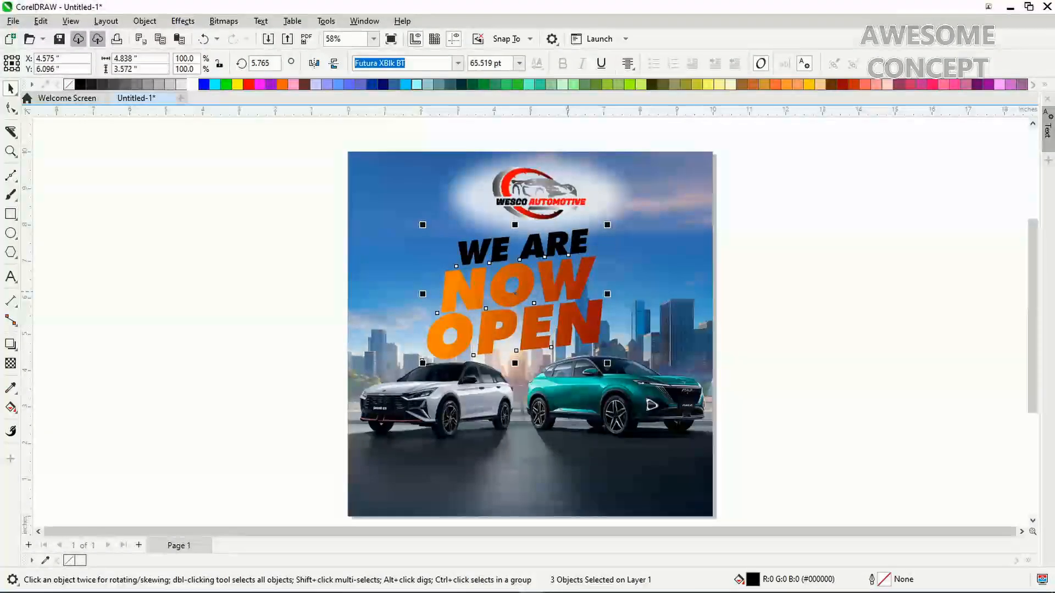
{"action": "key", "text": "ctrl+g"}
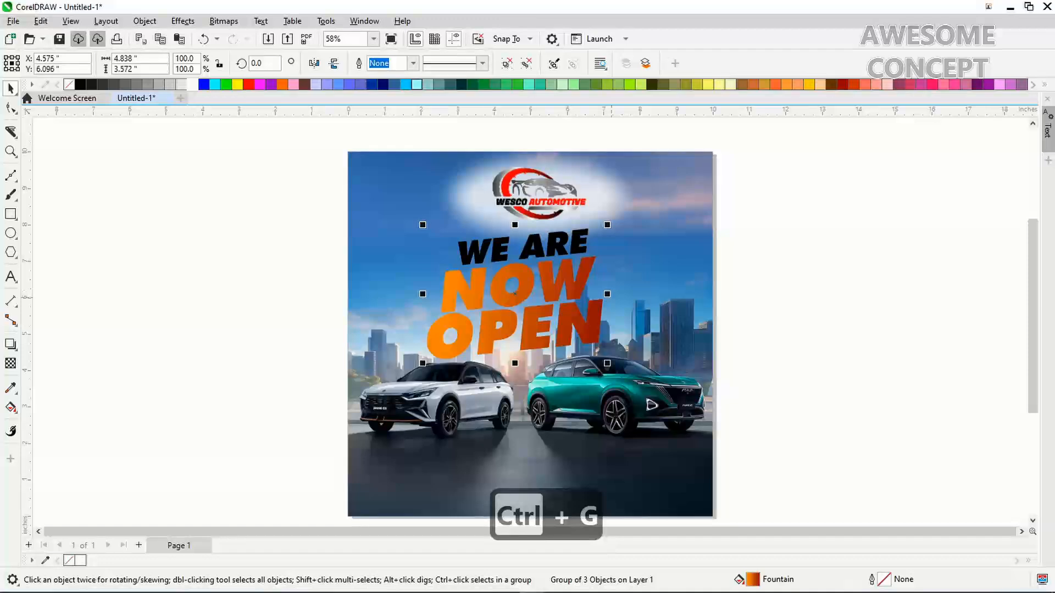
Centre the headline group horizontally on the background, deselect, and zoom in on the cars
{"action": "left_click", "coordinate": [682, 286], "text": "shift"}
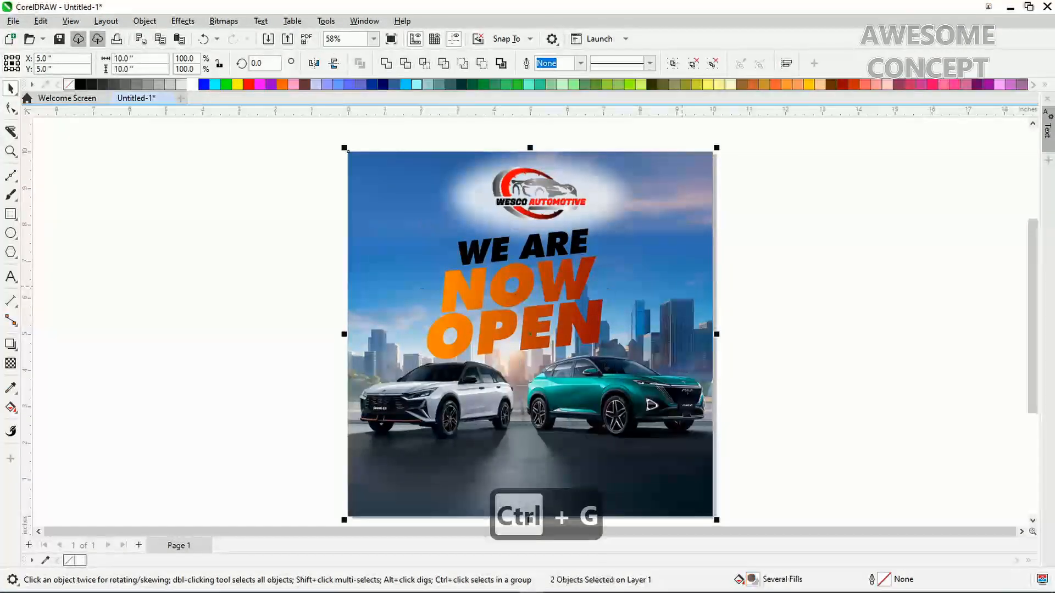
{"action": "key", "text": "c"}
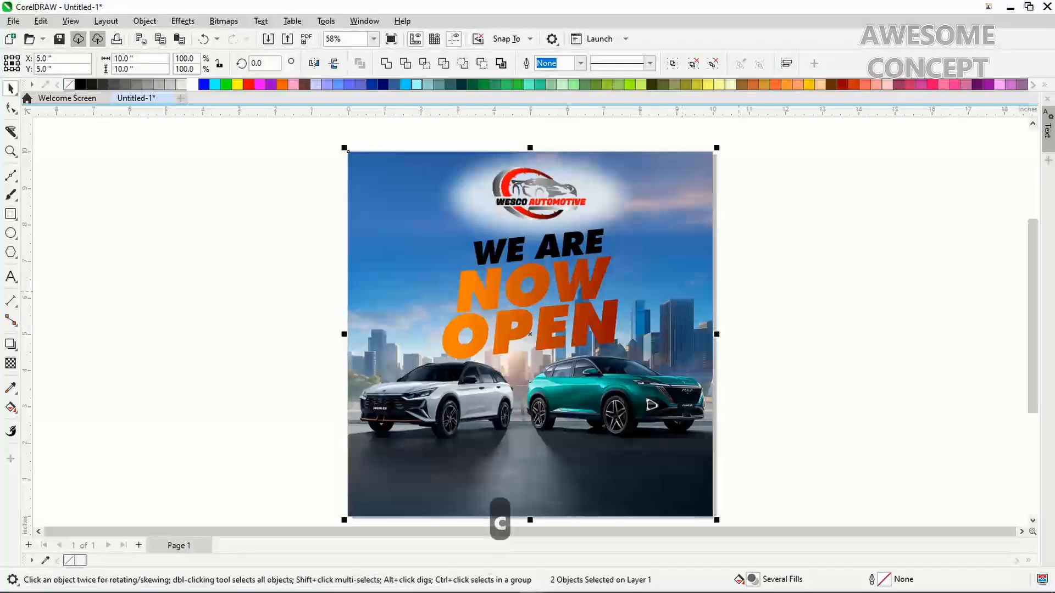
{"action": "left_click", "coordinate": [729, 350]}
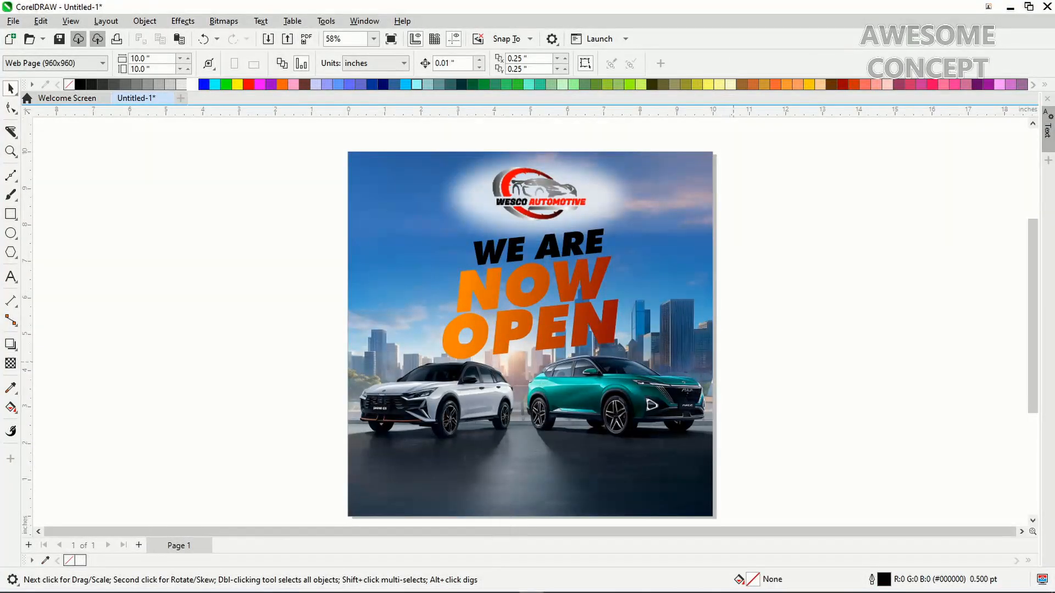
{"action": "key", "text": "z"}
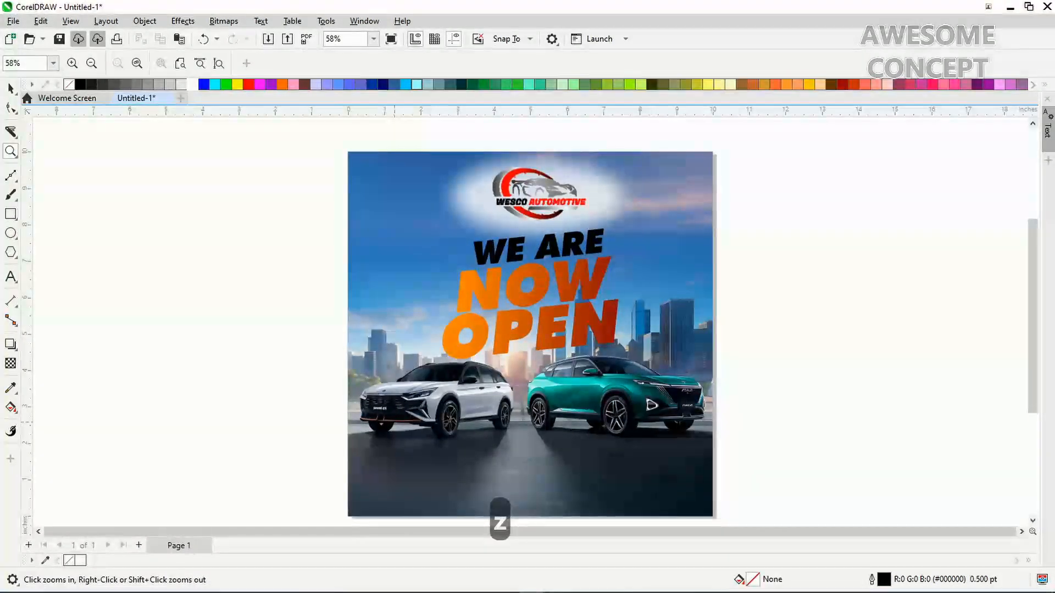
{"action": "left_click_drag", "start_coordinate": [306, 322], "coordinate": [783, 497]}
{"action": "key", "text": "ctrl+space"}
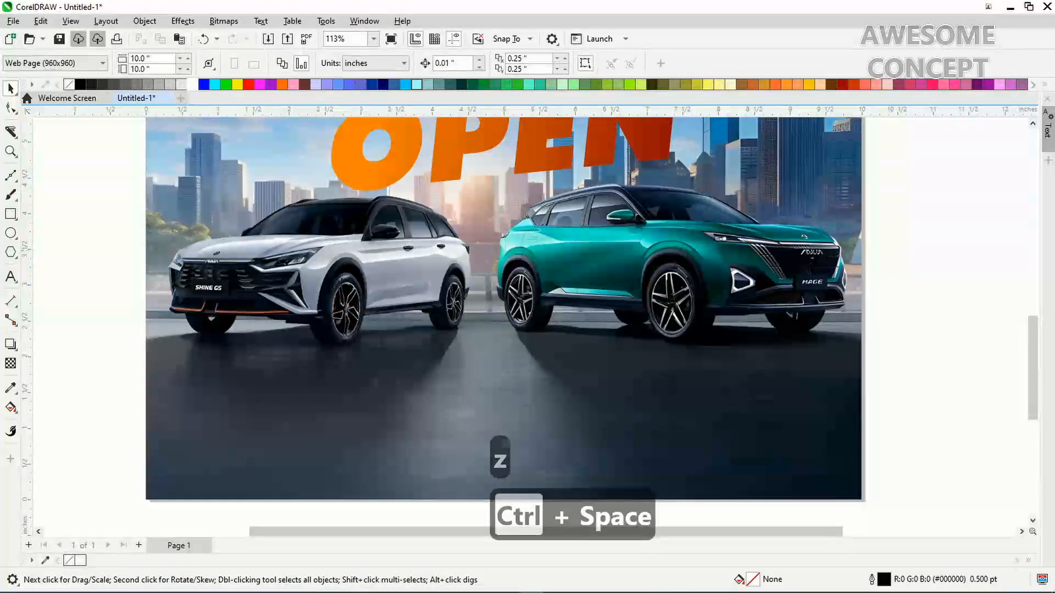
Draw a 3.723 × 2.47 in rectangle on the road below the white car with 0.258 in rounded corners
{"action": "left_click", "coordinate": [10, 214]}
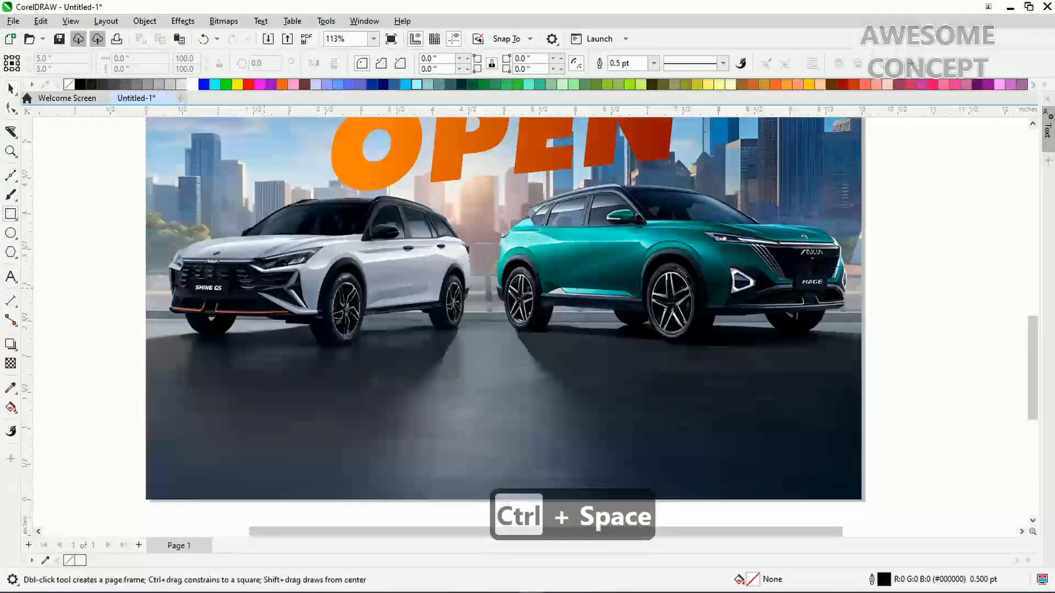
{"action": "left_click_drag", "start_coordinate": [215, 278], "coordinate": [482, 455]}
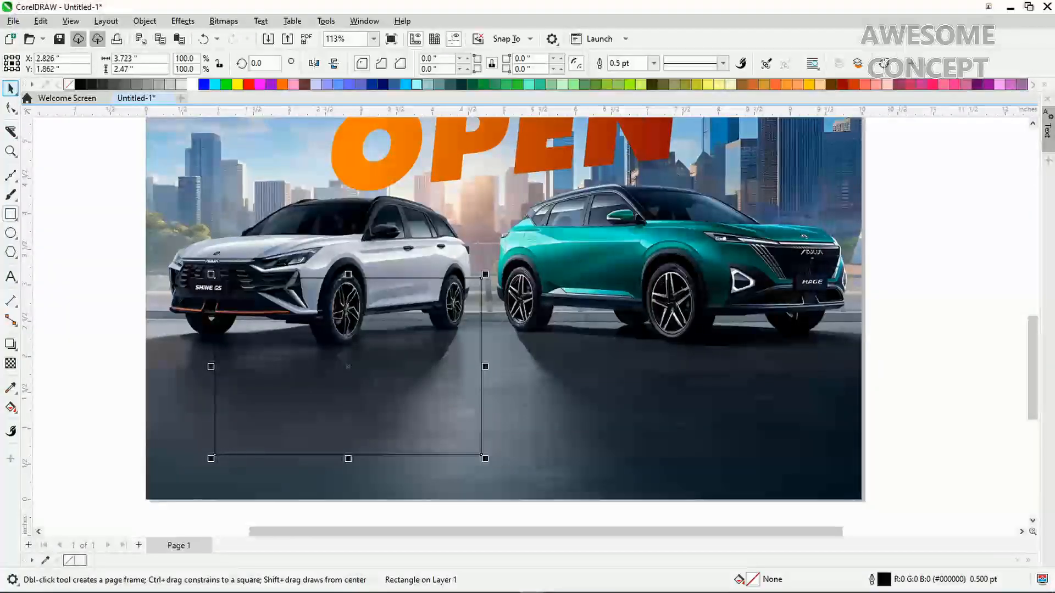
{"action": "left_click", "coordinate": [11, 88]}
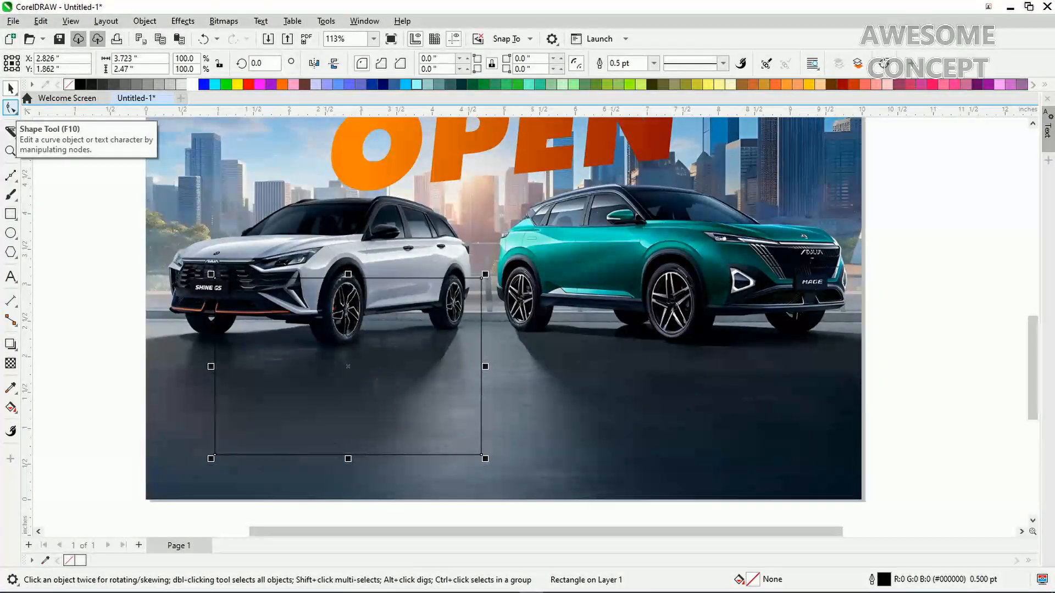
{"action": "left_click", "coordinate": [11, 108]}
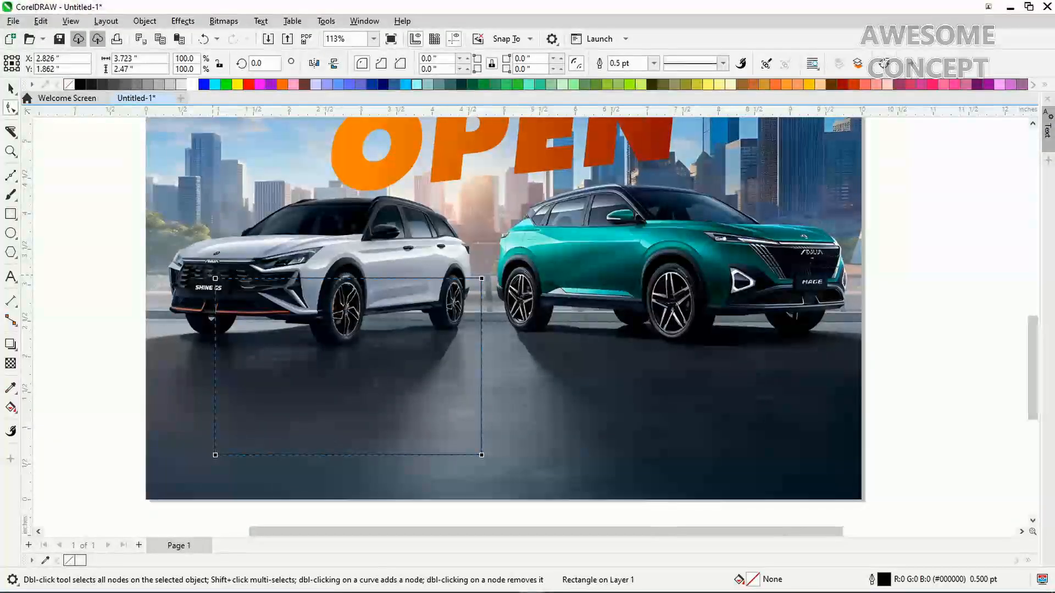
{"action": "left_click_drag", "start_coordinate": [216, 279], "coordinate": [215, 297]}
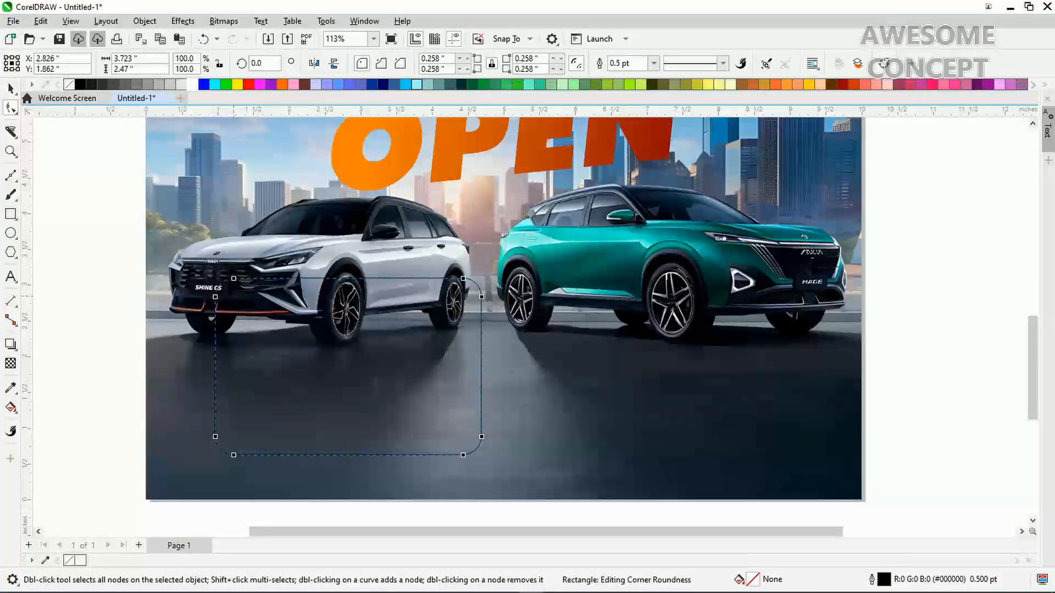
{"action": "key", "text": "ctrl+space"}
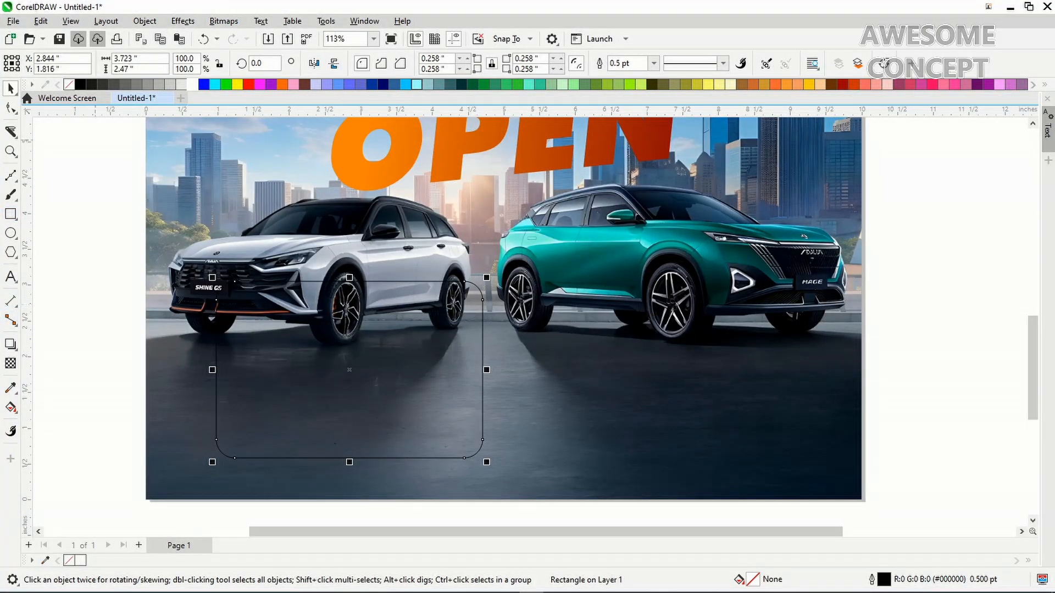
Fill the rounded rectangle black, enlarge it slightly, and apply a uniform transparency of 60
{"action": "left_click", "coordinate": [80, 84]}
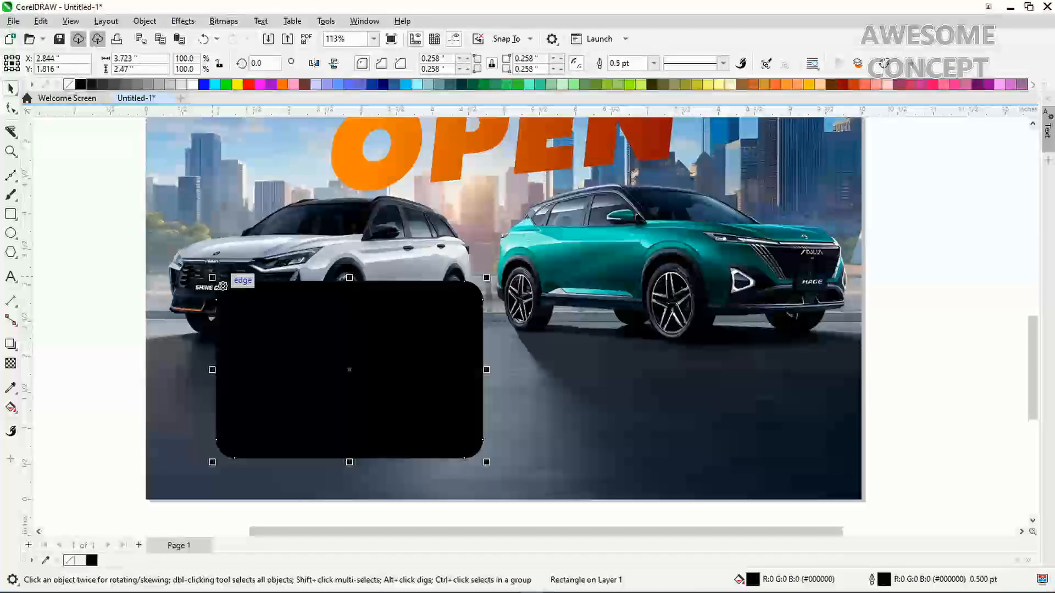
{"action": "left_click_drag", "start_coordinate": [212, 277], "coordinate": [209, 274]}
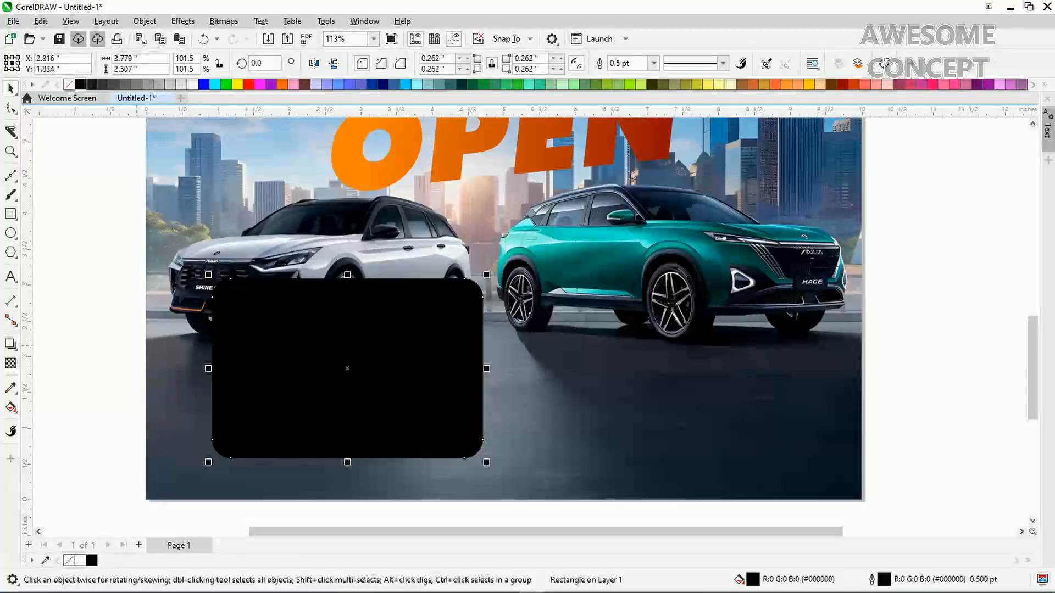
{"action": "left_click", "coordinate": [11, 364]}
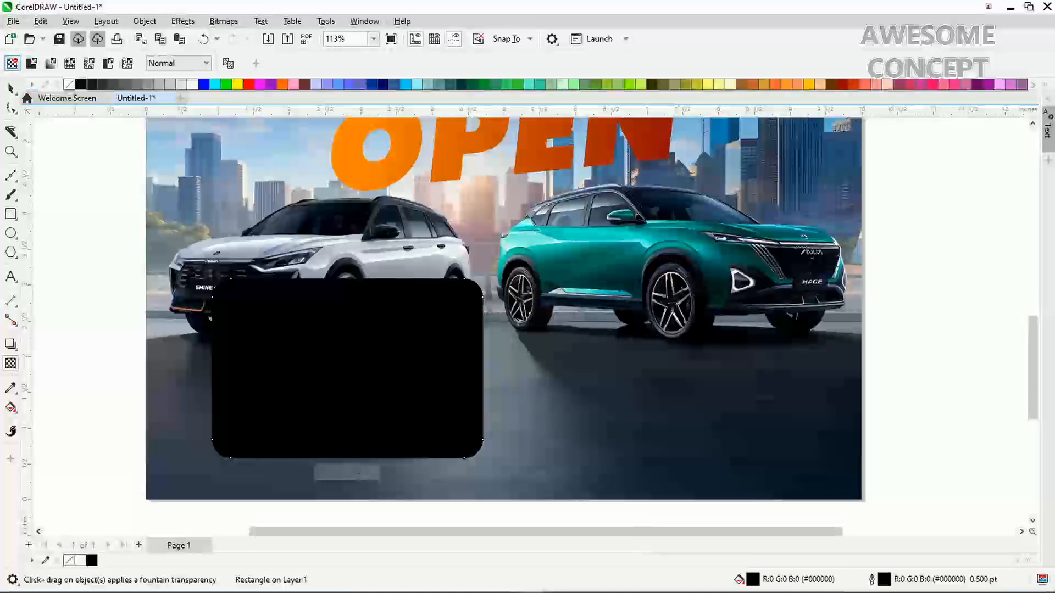
{"action": "left_click", "coordinate": [32, 64]}
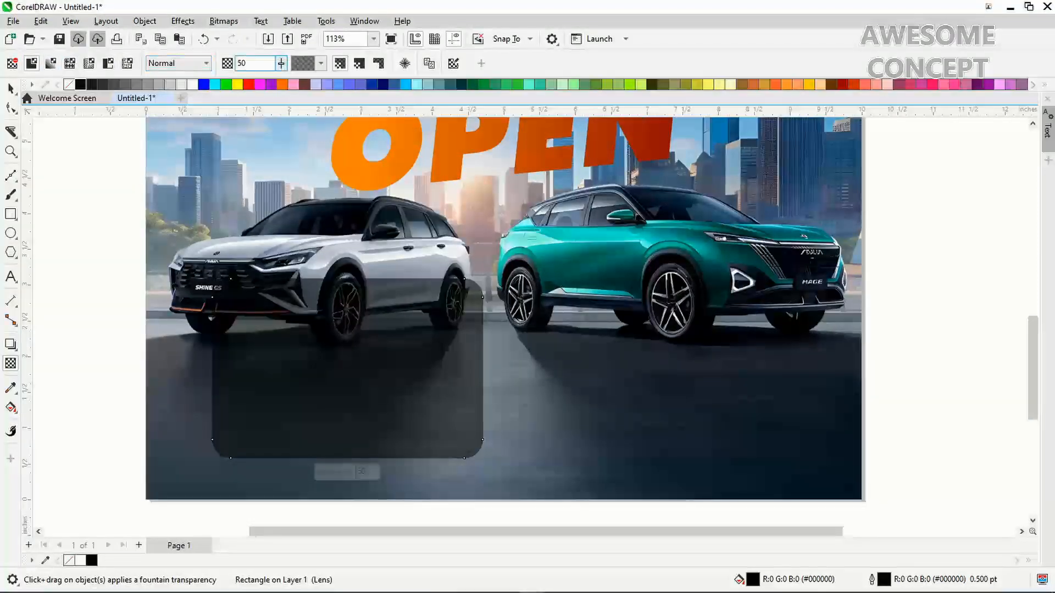
{"action": "double_click", "coordinate": [242, 63]}
{"action": "type", "text": "60"}
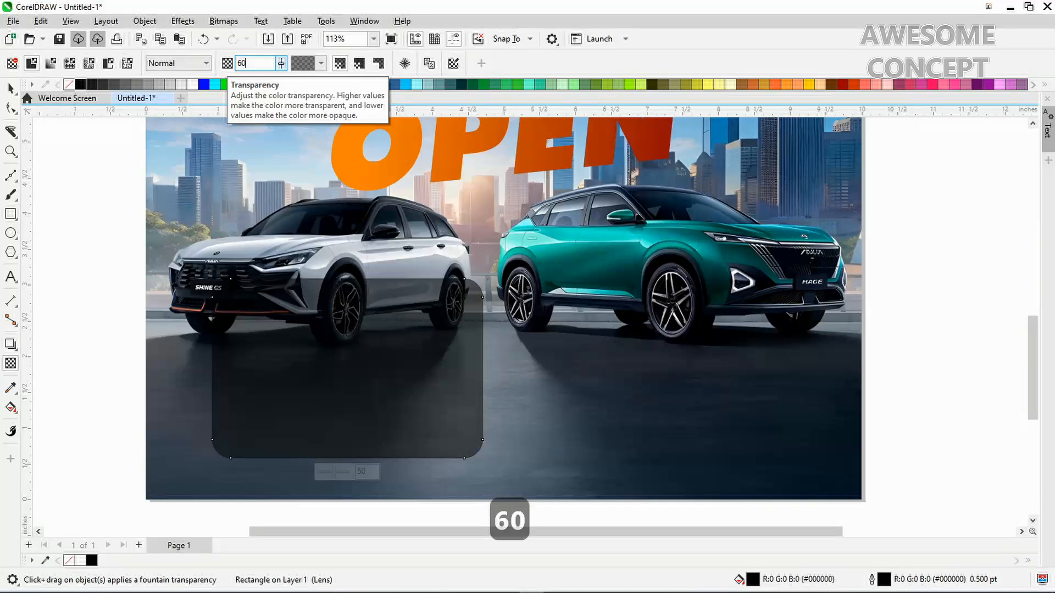
{"action": "key", "text": "Return"}
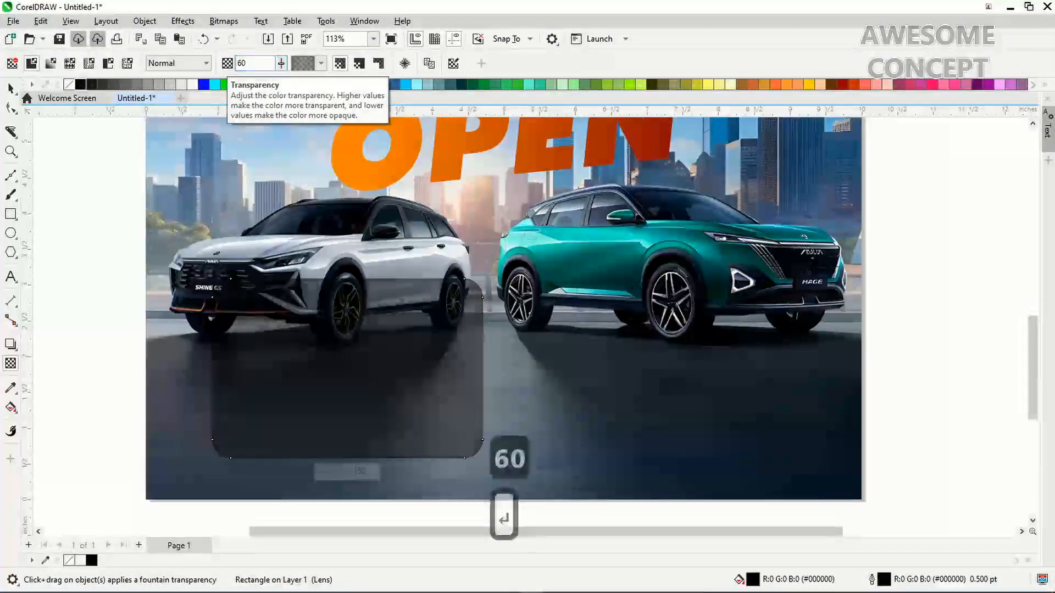
{"action": "left_click", "coordinate": [11, 88]}
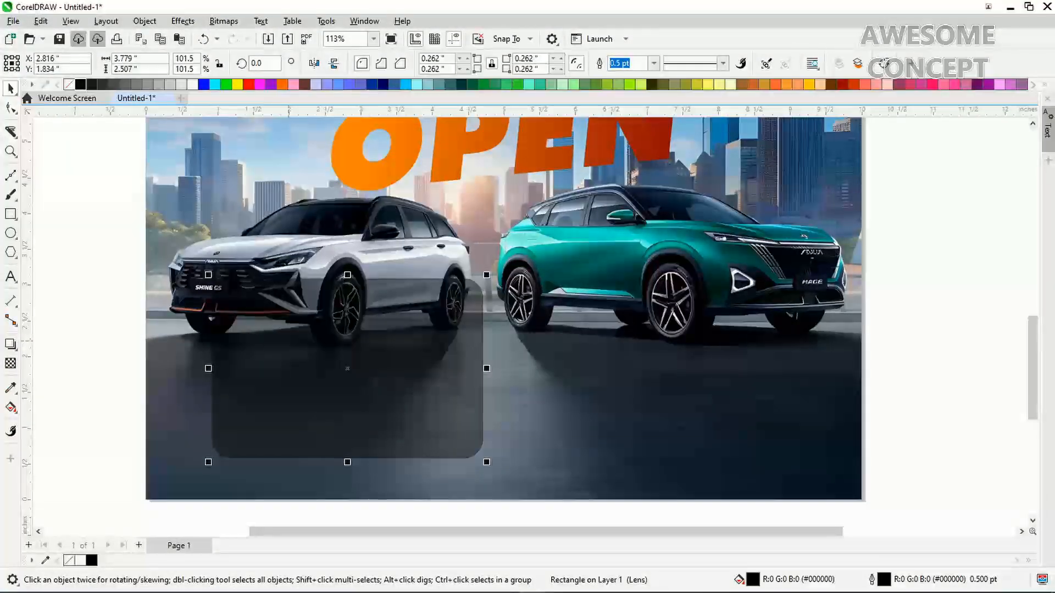
Duplicate the translucent panel with an offset and give the copy a white 2.0 pt outline
{"action": "key", "text": "ctrl+d"}
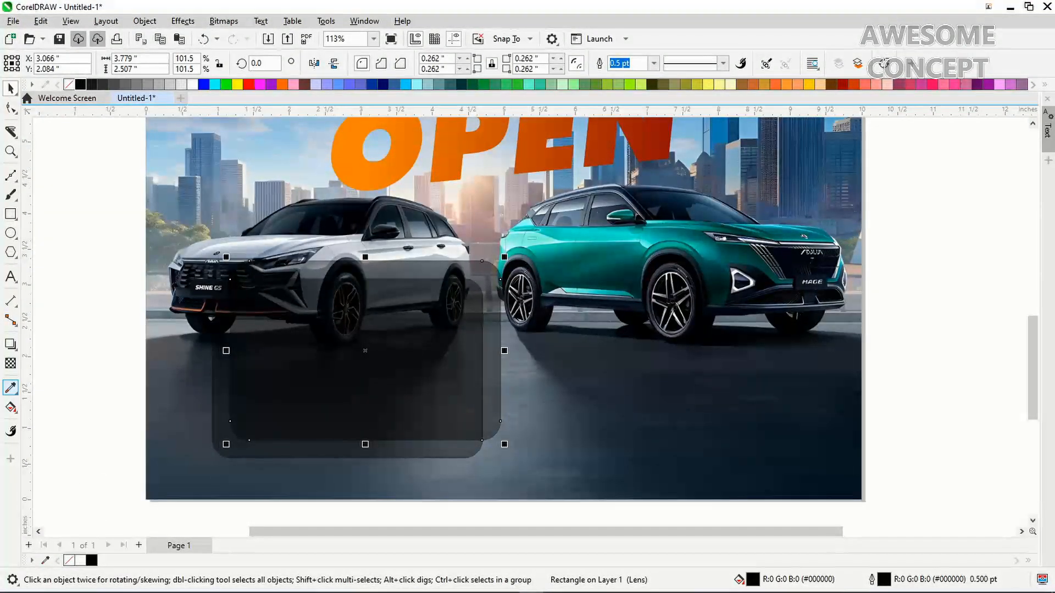
{"action": "left_click", "coordinate": [14, 392]}
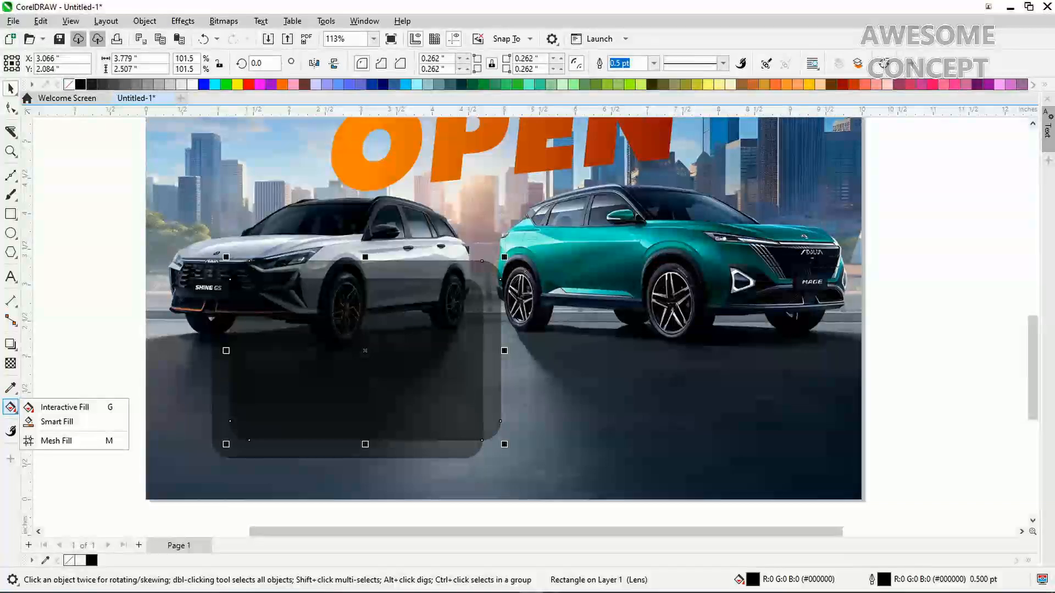
{"action": "left_click", "coordinate": [365, 350]}
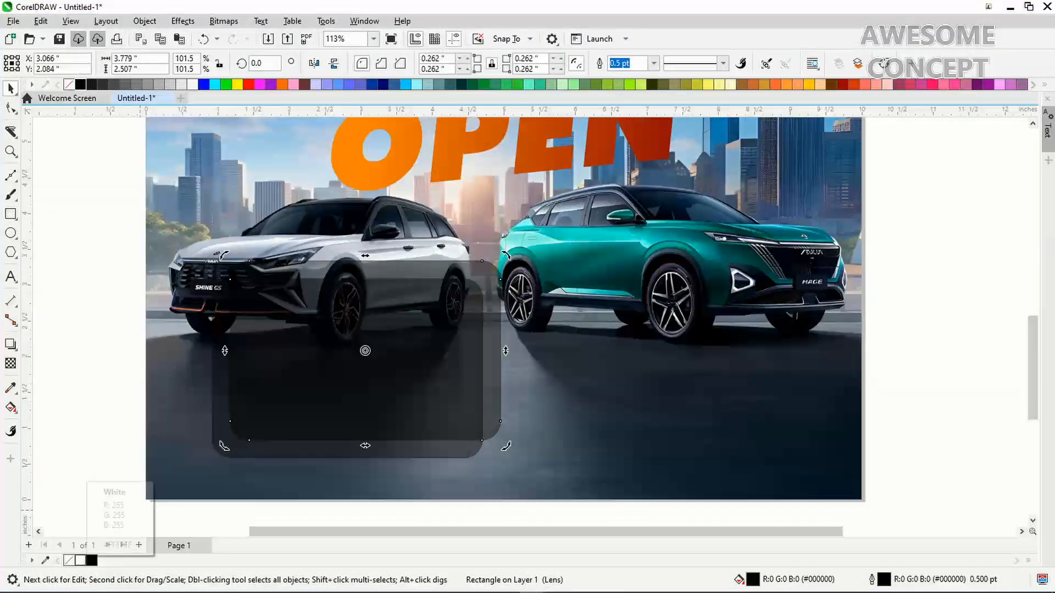
{"action": "right_click", "coordinate": [80, 560]}
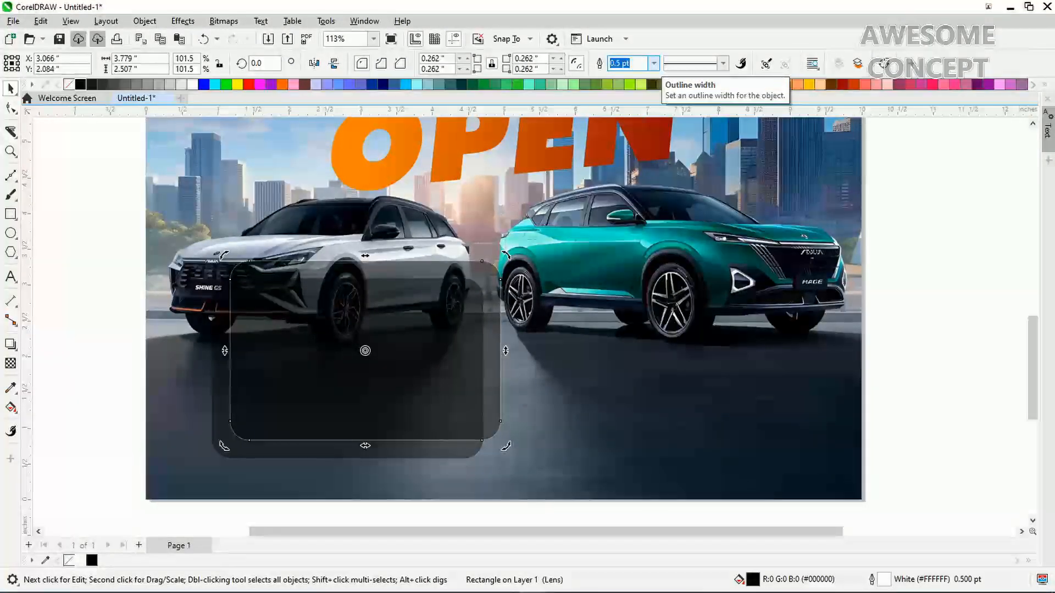
{"action": "left_click", "coordinate": [654, 63]}
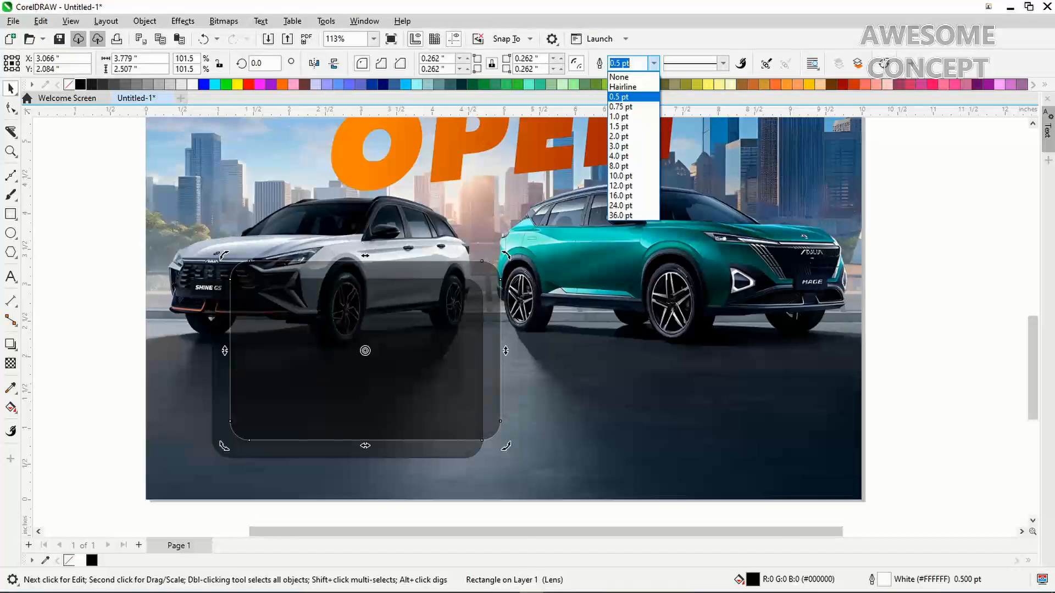
{"action": "left_click", "coordinate": [621, 136]}
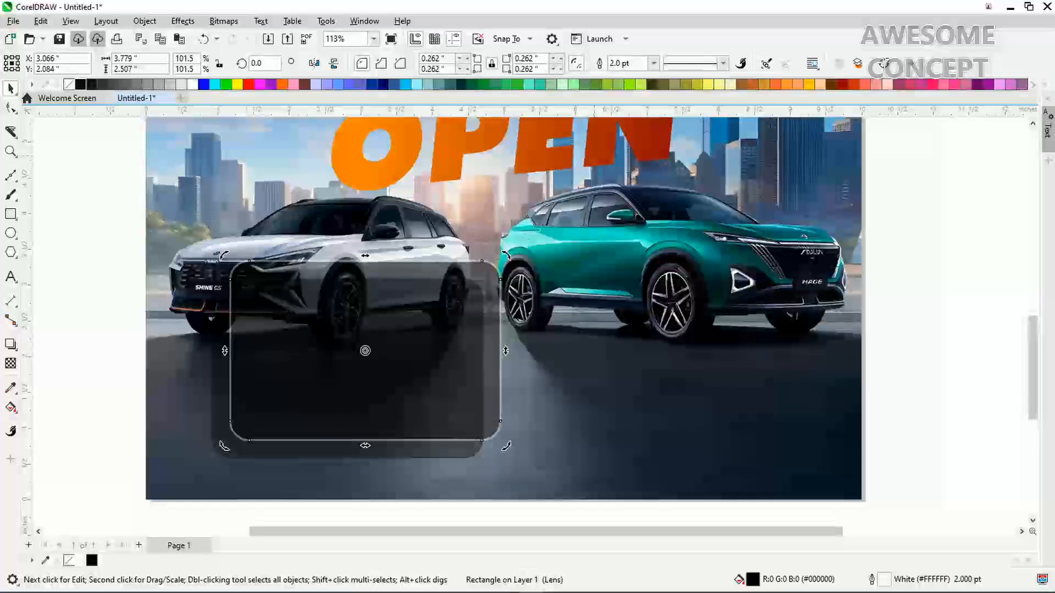
Enable Scale with object for the copy's 2.0 pt white outline in Outline Pen (F12)
{"action": "key", "text": "F12"}
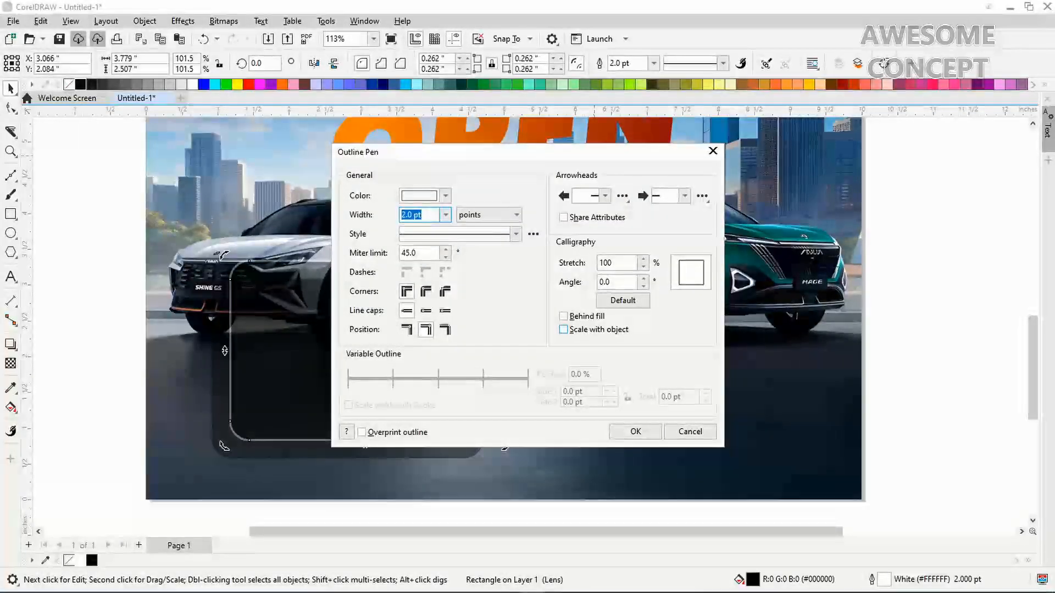
{"action": "left_click", "coordinate": [564, 329]}
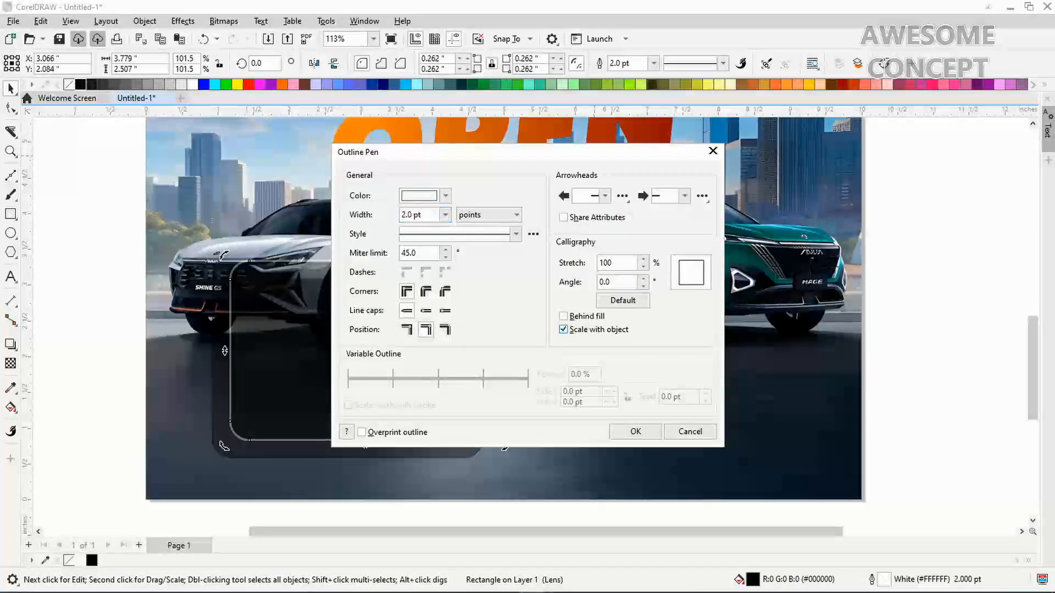
{"action": "left_click", "coordinate": [636, 432]}
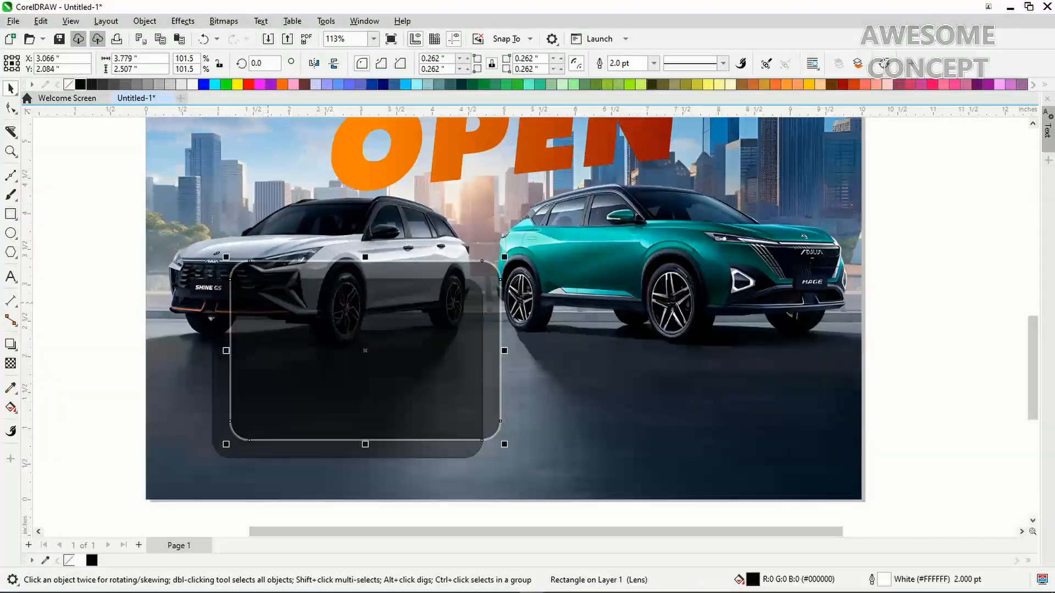
Move the outlined copy under the teal car and give it a vertical fountain transparency fading downward
{"action": "left_click_drag", "start_coordinate": [365, 351], "coordinate": [666, 367]}
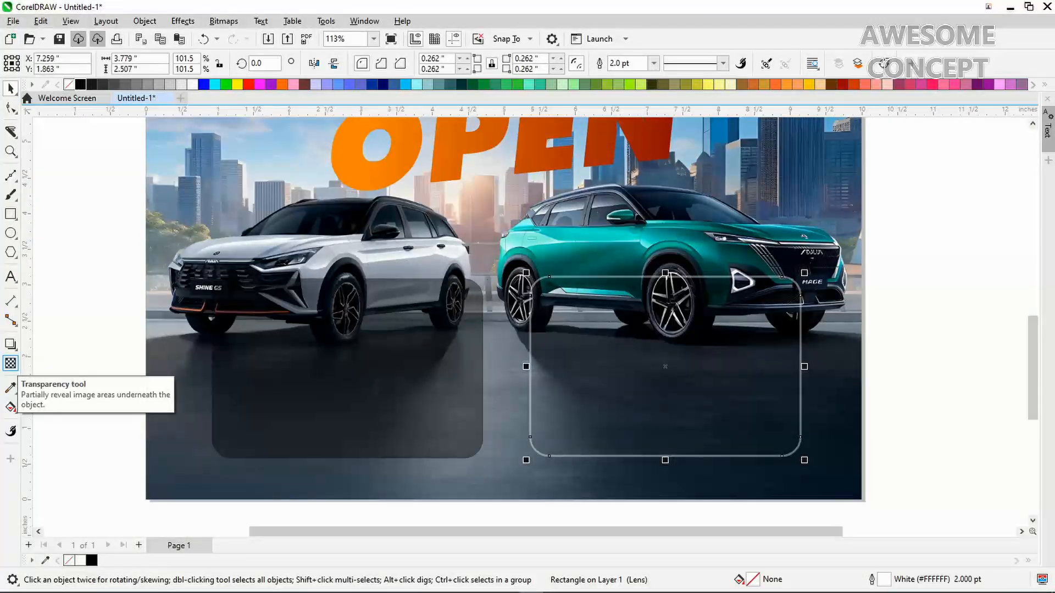
{"action": "left_click", "coordinate": [10, 363]}
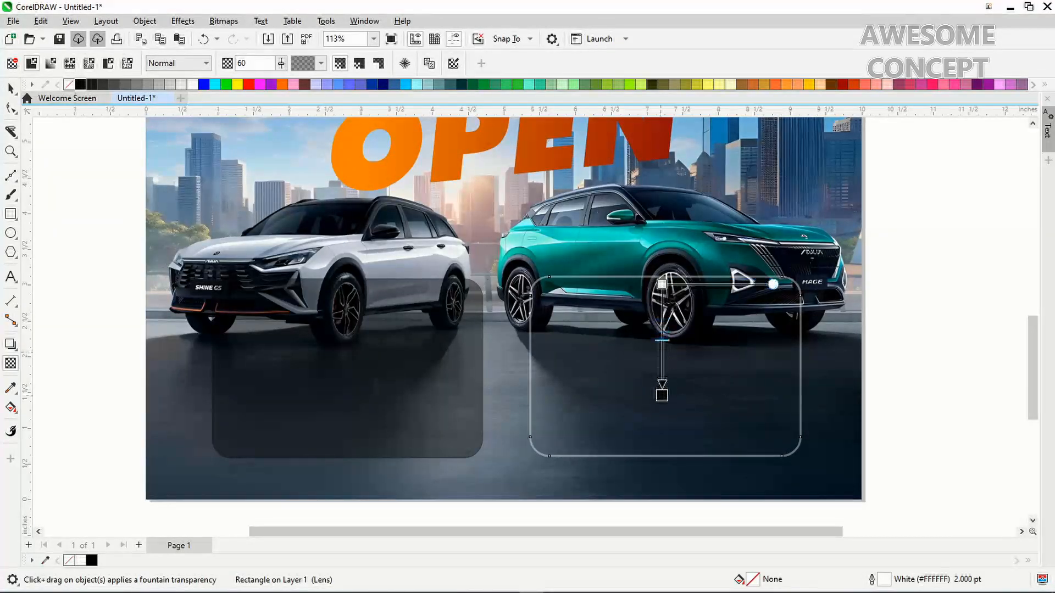
{"action": "left_click_drag", "start_coordinate": [661, 395], "coordinate": [660, 390]}
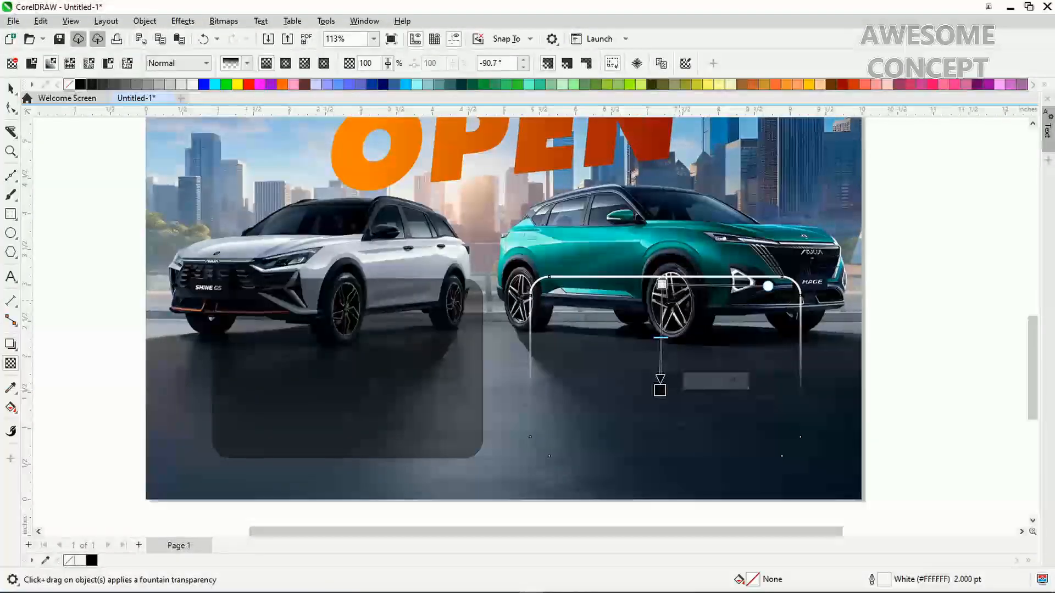
{"action": "left_click_drag", "start_coordinate": [661, 284], "coordinate": [660, 259]}
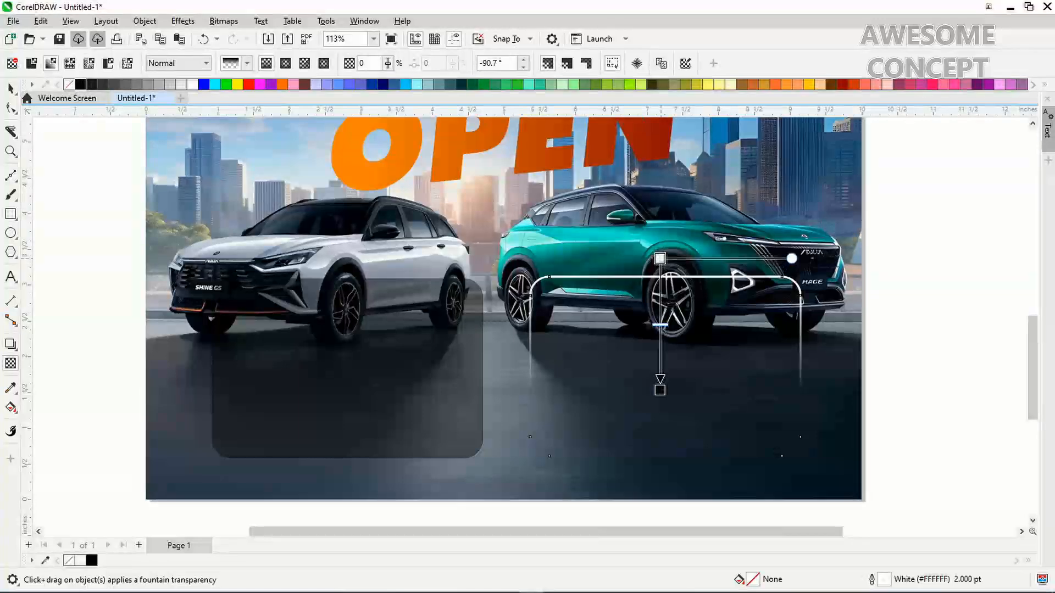
{"action": "left_click_drag", "start_coordinate": [660, 390], "coordinate": [660, 331]}
{"action": "left_click_drag", "start_coordinate": [659, 258], "coordinate": [660, 250]}
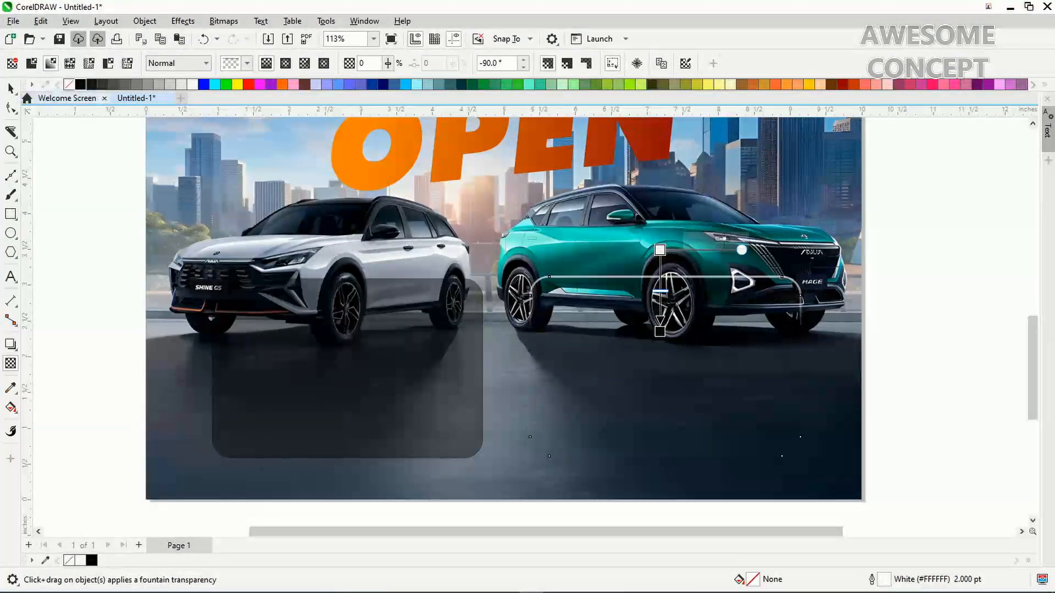
{"action": "left_click", "coordinate": [10, 88]}
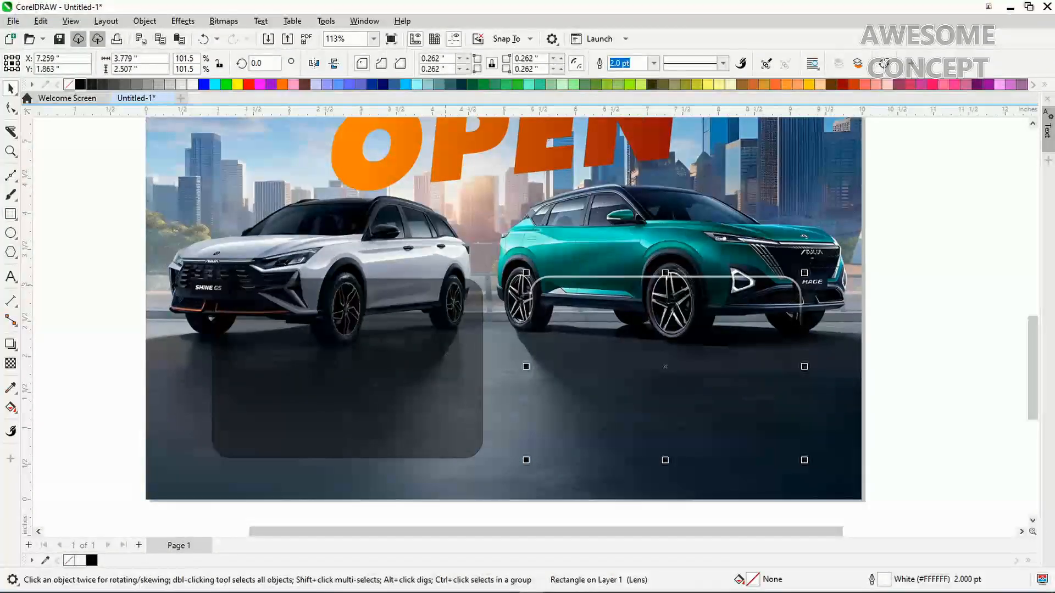
Duplicate the outlined panel, flip the copy vertically, realign it under the teal car, and select the right frame
{"action": "key", "text": "ctrl+d"}
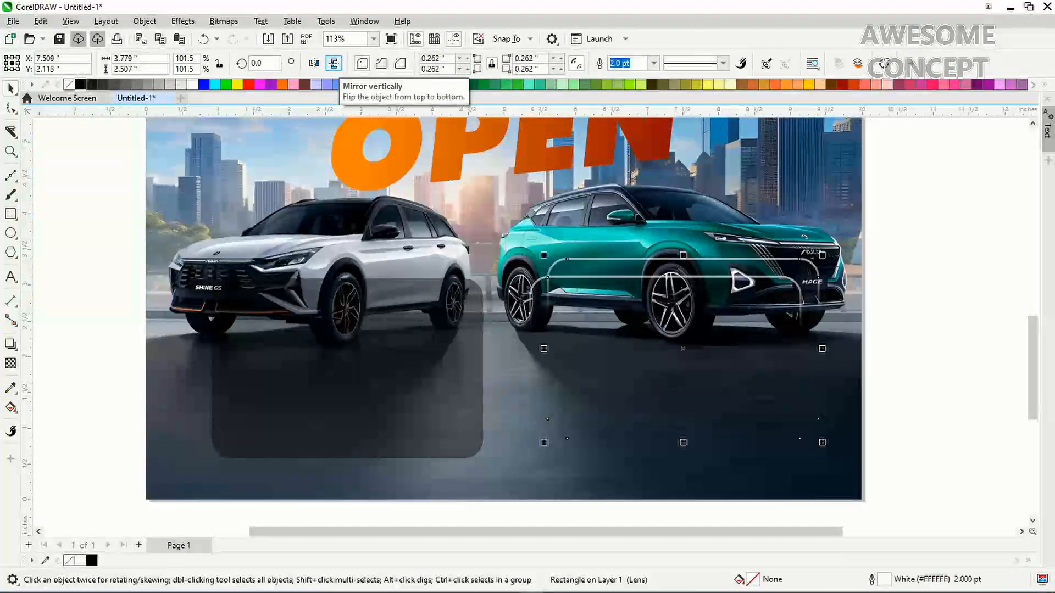
{"action": "left_click", "coordinate": [333, 64]}
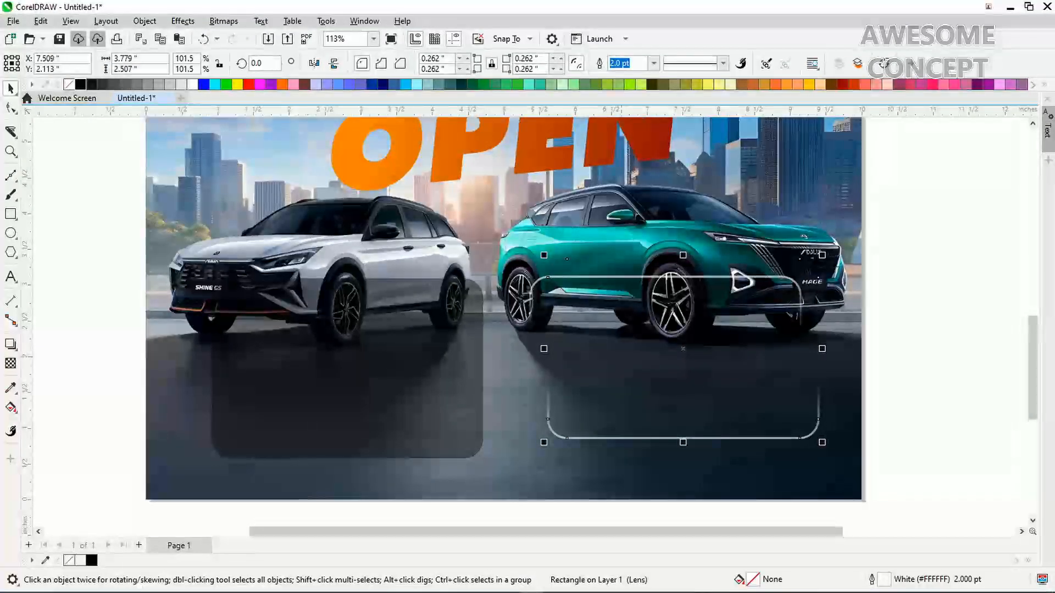
{"action": "left_click_drag", "start_coordinate": [683, 349], "coordinate": [665, 367]}
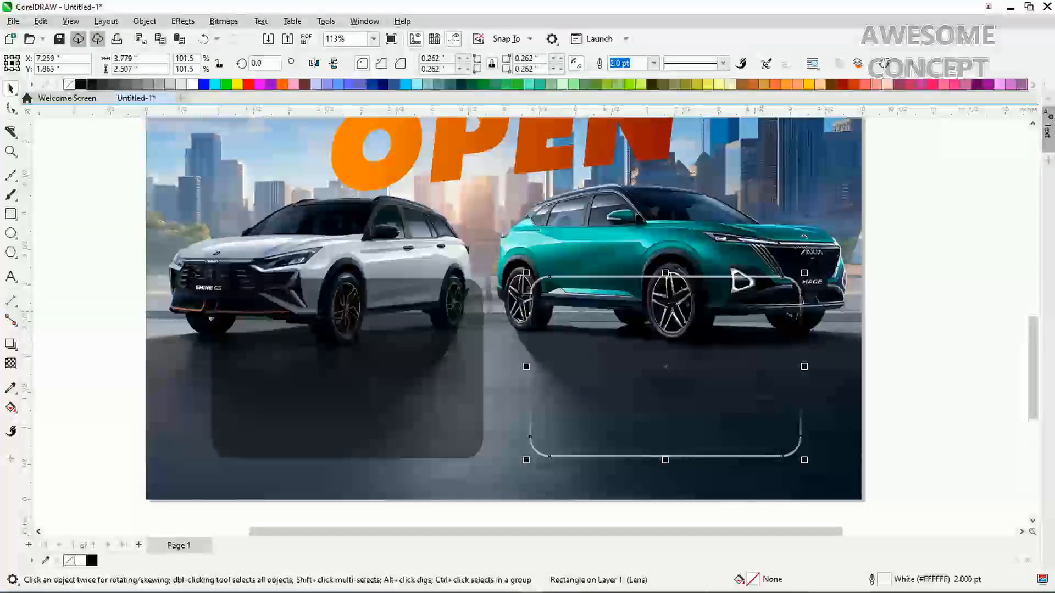
{"action": "key", "text": "Escape"}
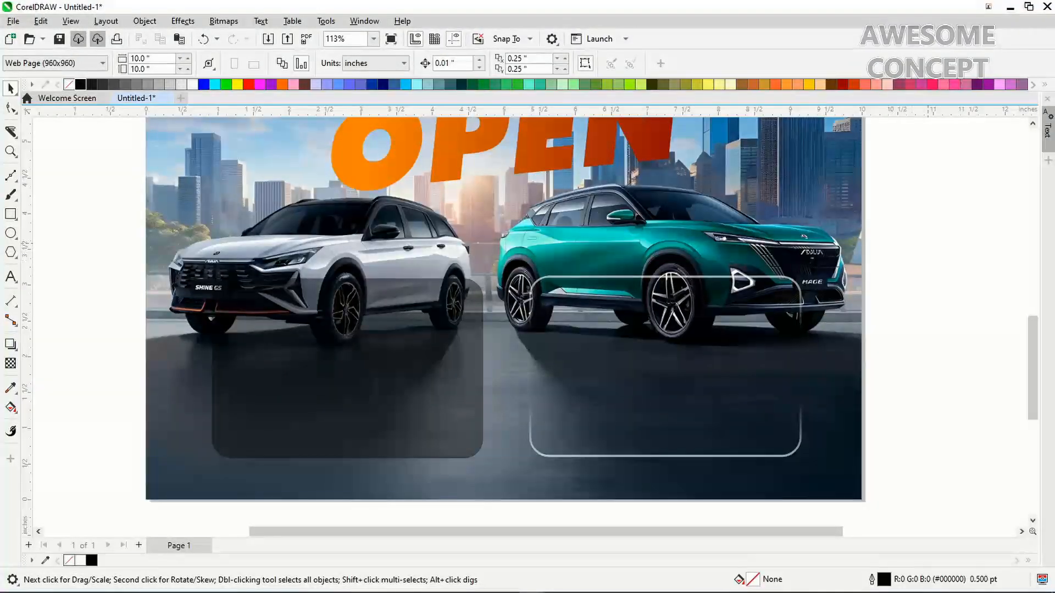
{"action": "left_click", "coordinate": [800, 324]}
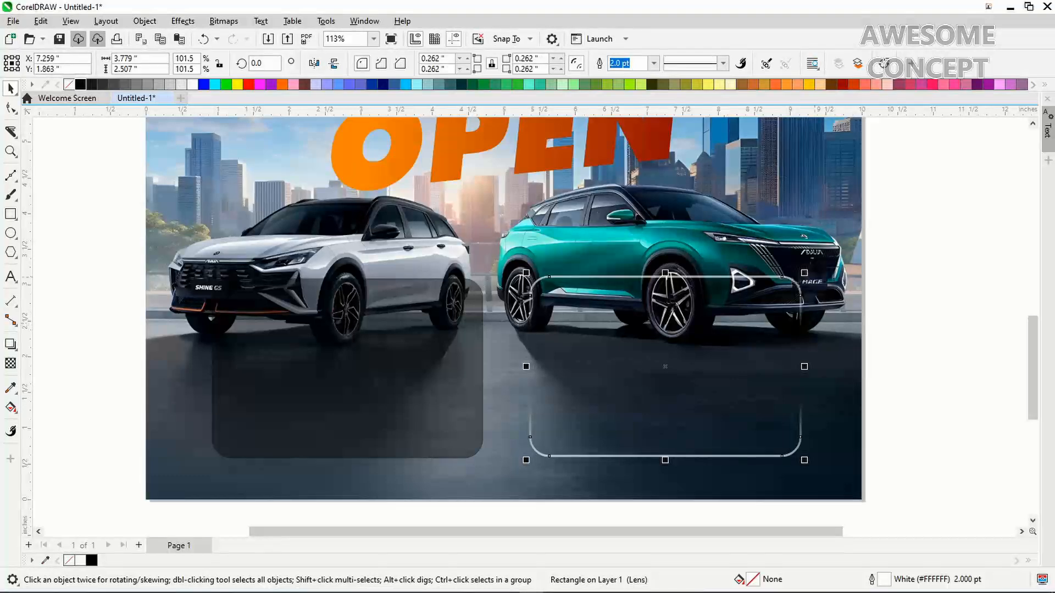
Align the white-outlined frame's centre horizontally and vertically with the dark translucent rectangle
{"action": "left_click_drag", "start_coordinate": [932, 223], "coordinate": [485, 490]}
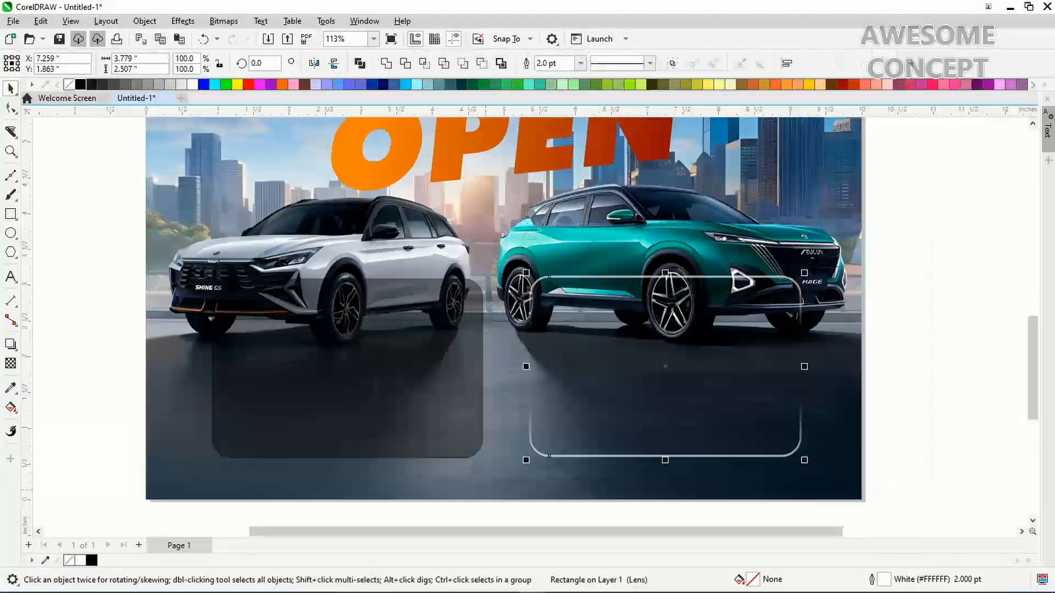
{"action": "left_click", "coordinate": [479, 453], "text": "shift"}
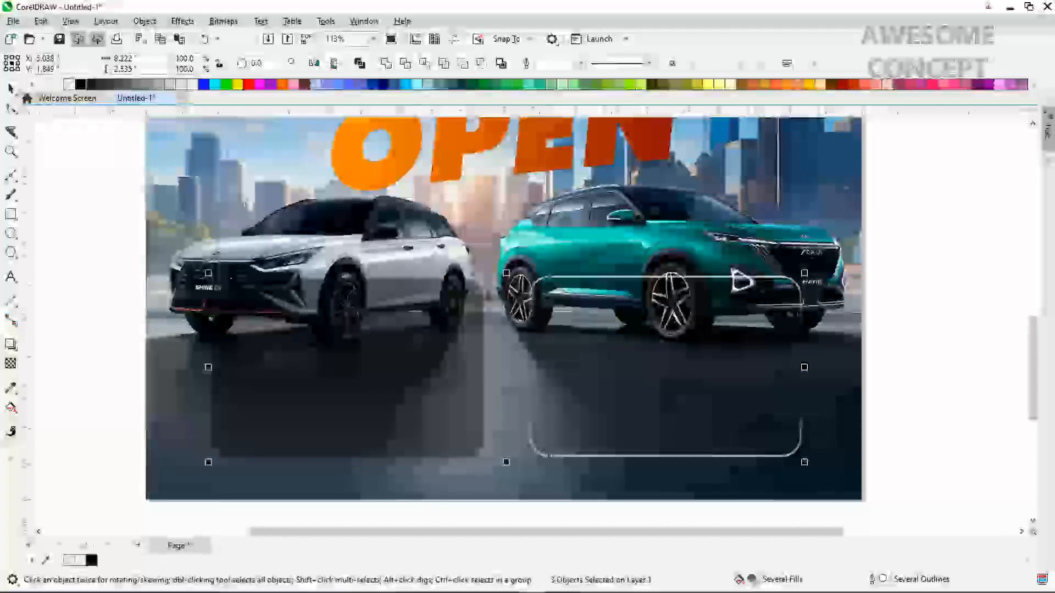
{"action": "key", "text": "c"}
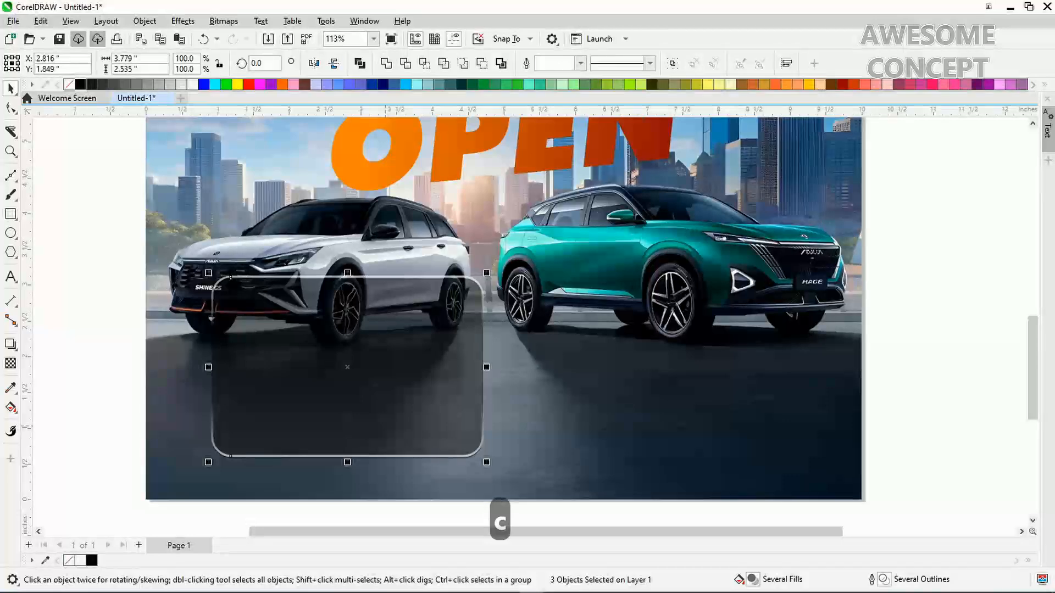
{"action": "key", "text": "e"}
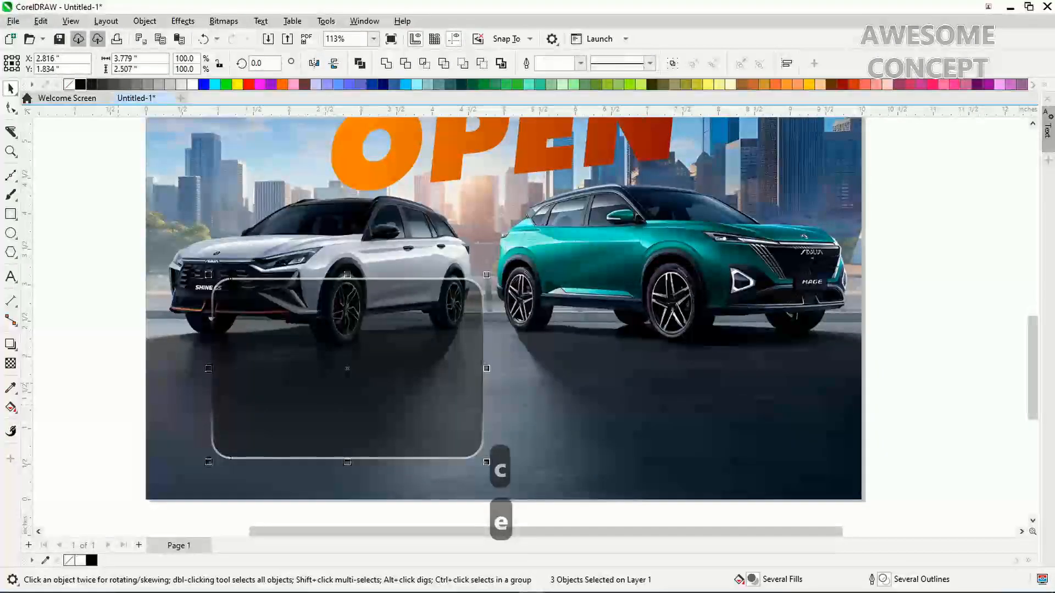
{"action": "key", "text": "Escape"}
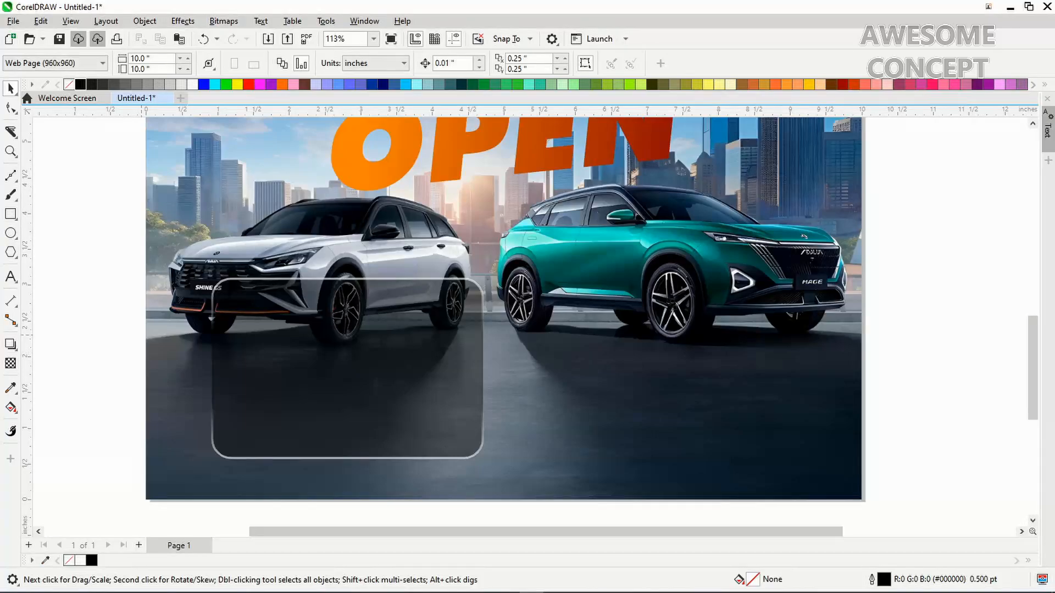
Type the heading 'OUR SERVICES' and move it onto the dark panel
{"action": "left_click", "coordinate": [10, 277]}
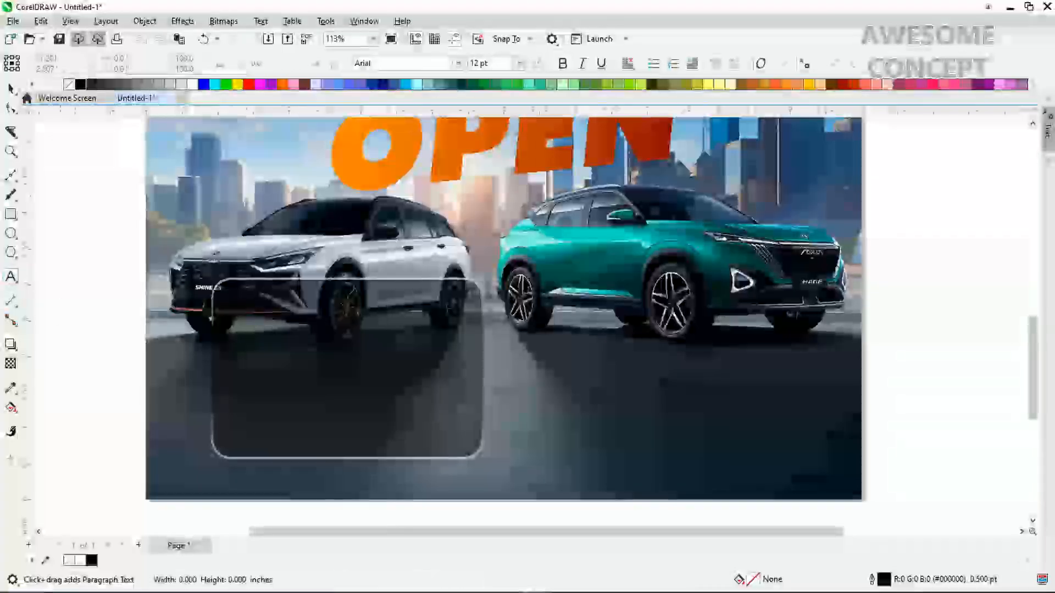
{"action": "left_click", "coordinate": [61, 312]}
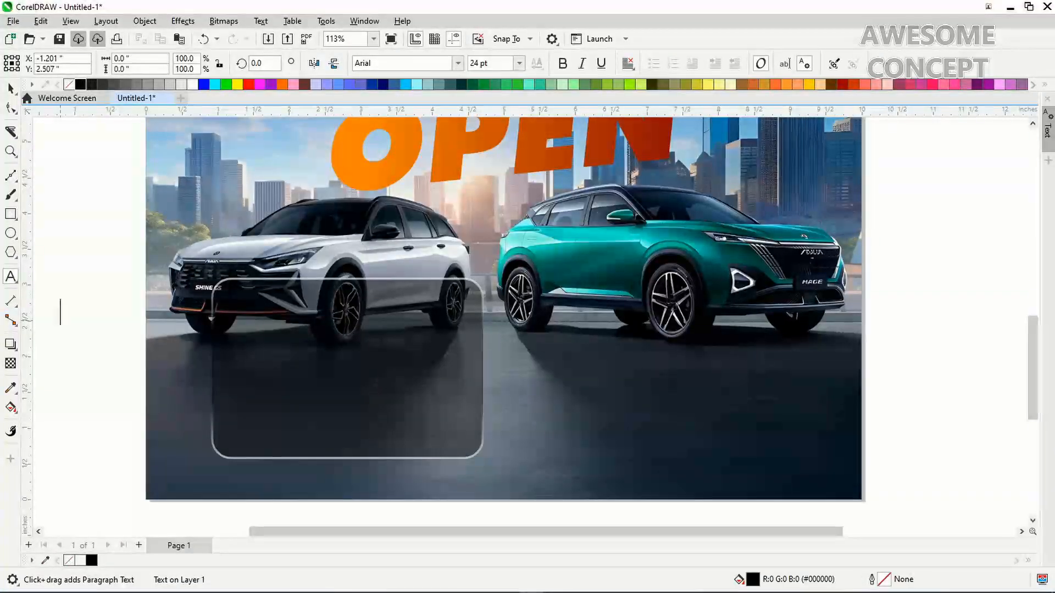
{"action": "type", "text": "OUR SER"}
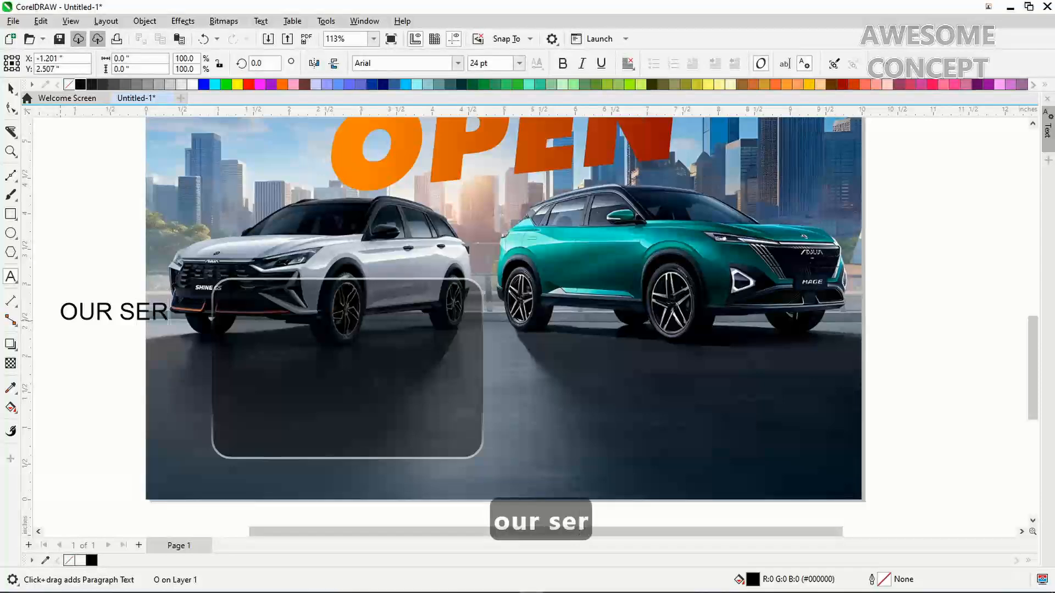
{"action": "type", "text": "VICES:"}
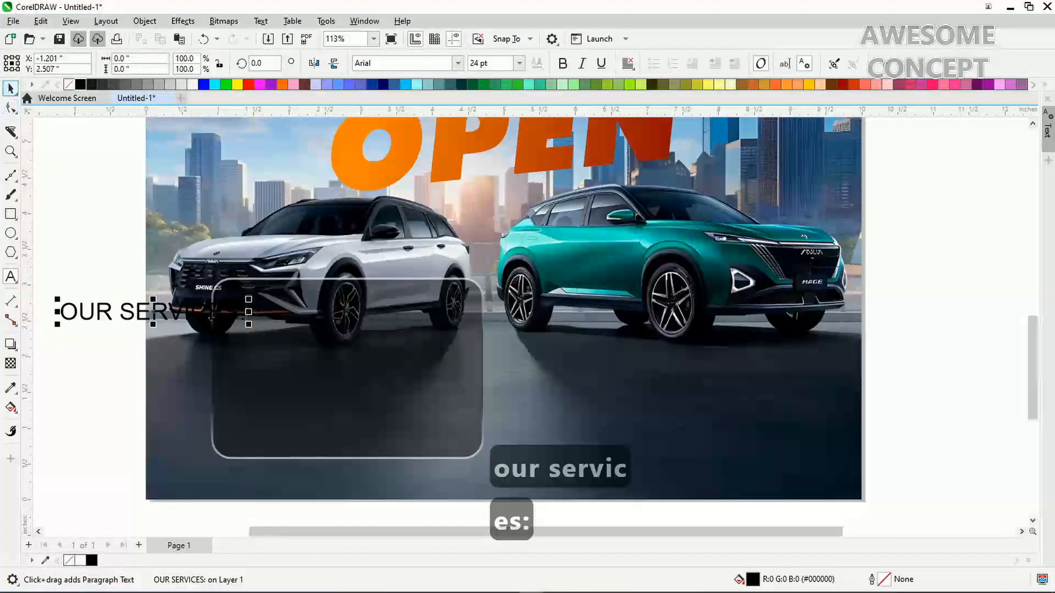
{"action": "left_click", "coordinate": [10, 88]}
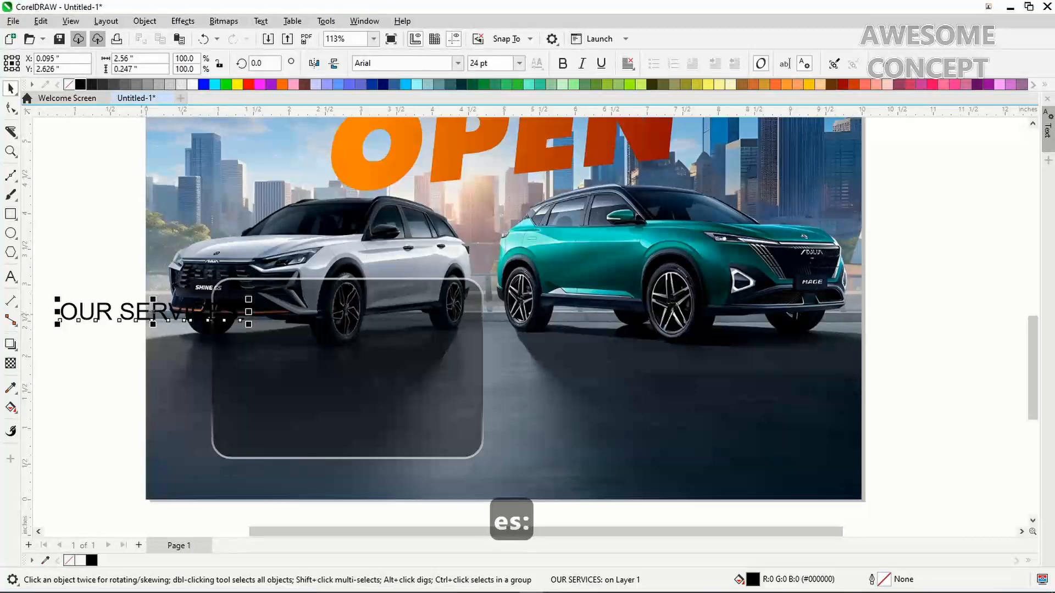
{"action": "left_click_drag", "start_coordinate": [209, 312], "coordinate": [387, 301]}
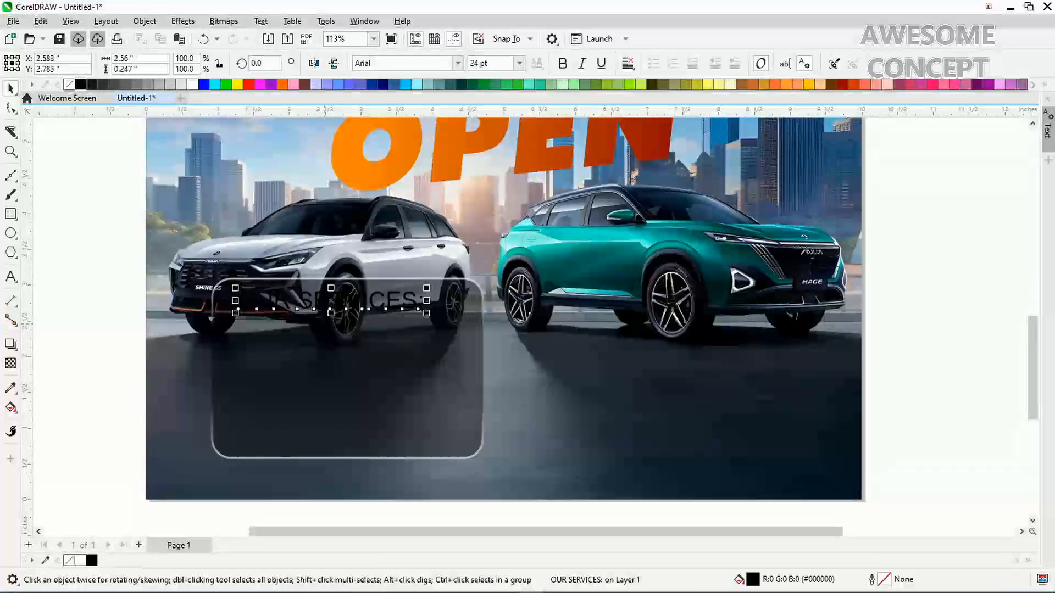
Make the heading white Fugaz One at about 15.6 pt and place it in the panel's top-left corner
{"action": "key", "text": "ctrl+equal"}
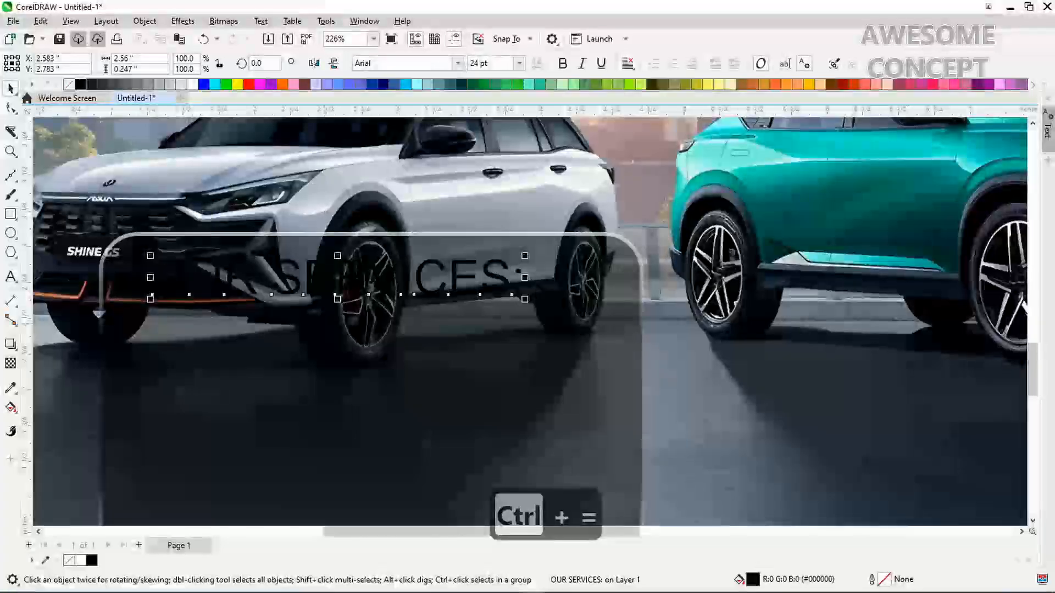
{"action": "key", "text": "alt+Down"}
{"action": "key", "text": "alt+Down"}
{"action": "key", "text": "alt+Down"}
{"action": "key", "text": "alt+Down"}
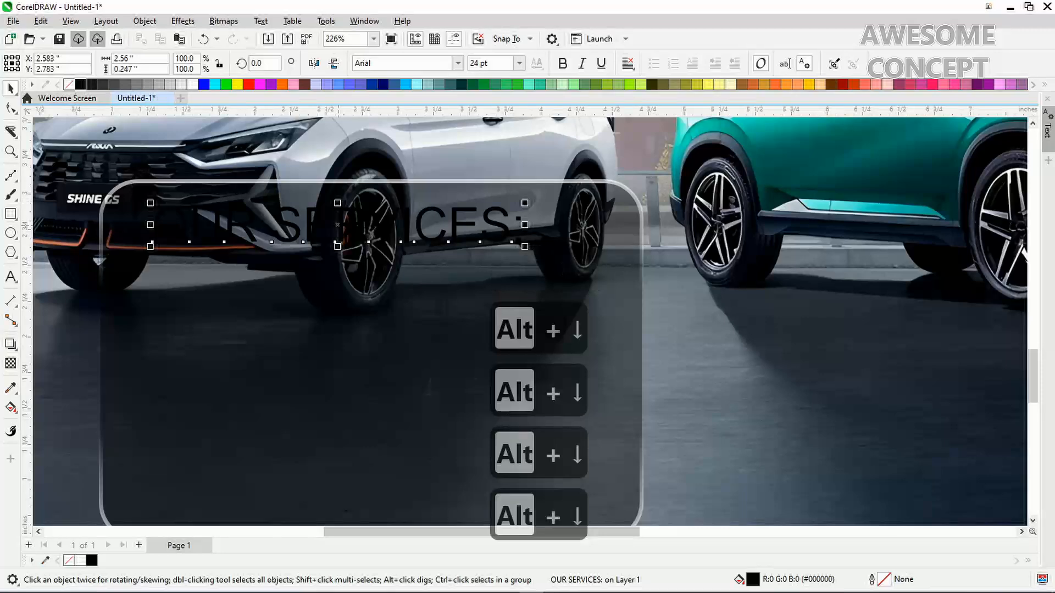
{"action": "mouse_move", "coordinate": [338, 225]}
{"action": "left_mouse_down"}
{"action": "mouse_move", "coordinate": [333, 194]}
{"action": "mouse_move", "coordinate": [331, 224]}
{"action": "left_mouse_up"}
{"action": "left_click", "coordinate": [404, 63]}
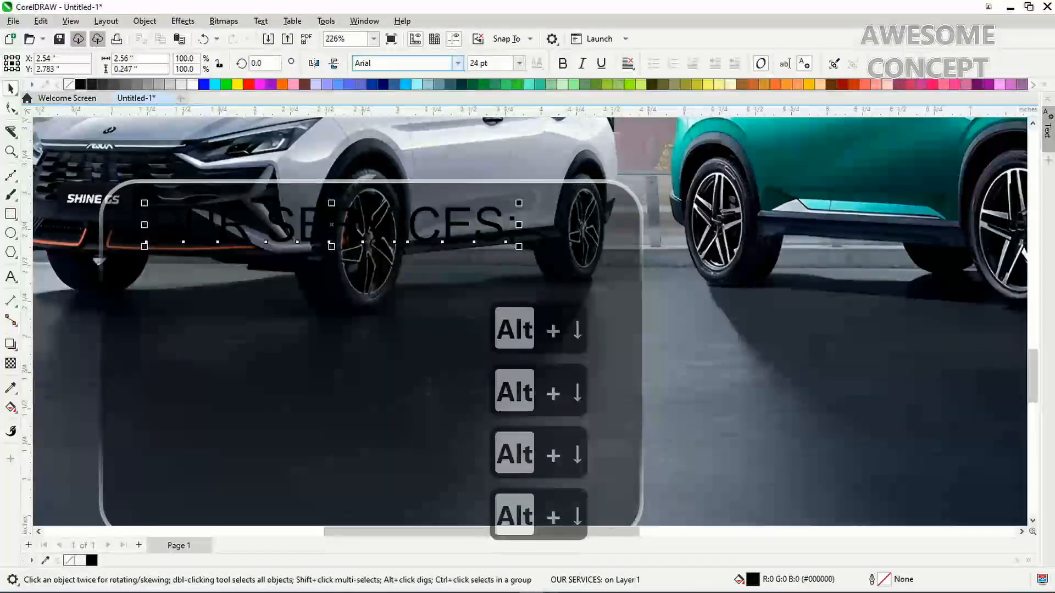
{"action": "type", "text": "fugaz"}
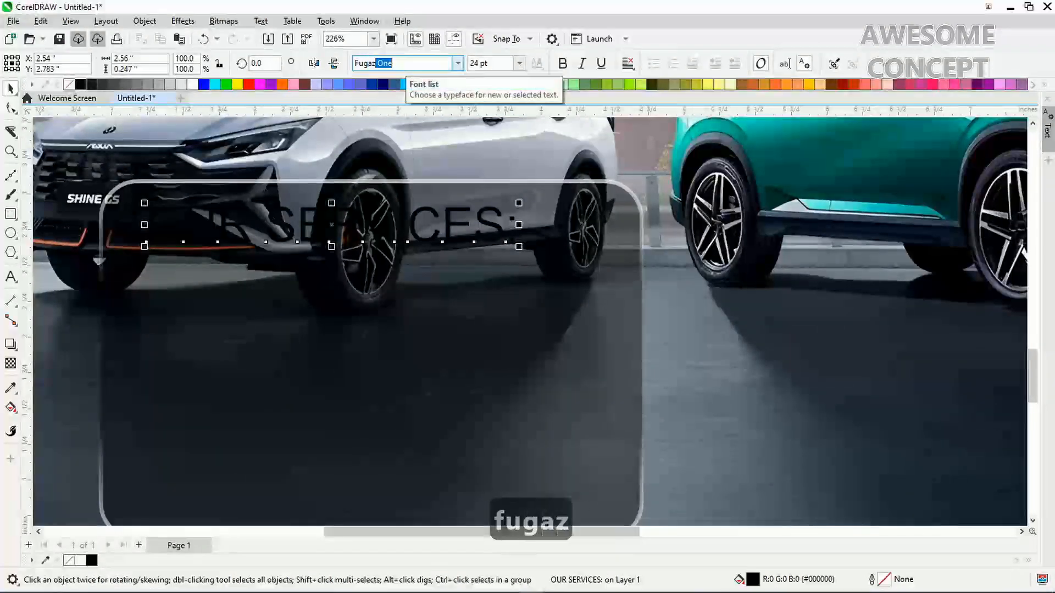
{"action": "key", "text": "Return"}
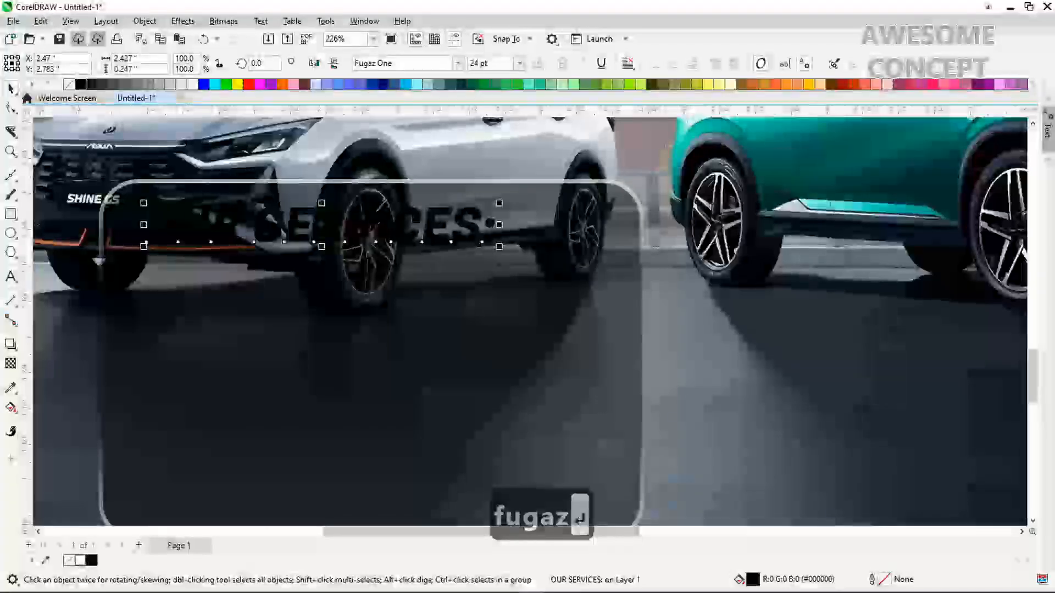
{"action": "left_click", "coordinate": [192, 84]}
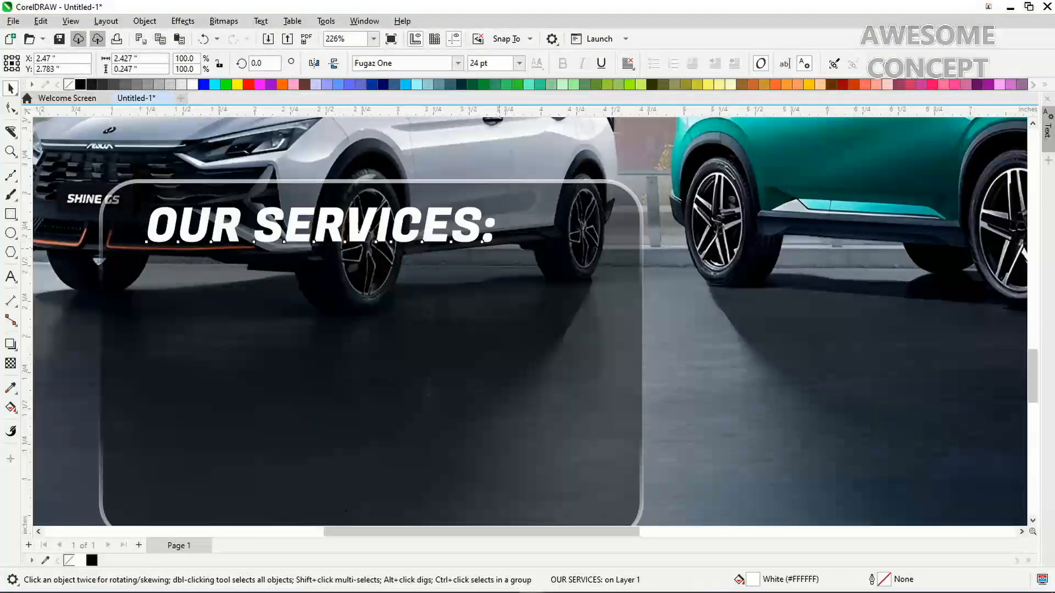
{"action": "left_click_drag", "start_coordinate": [497, 245], "coordinate": [377, 234]}
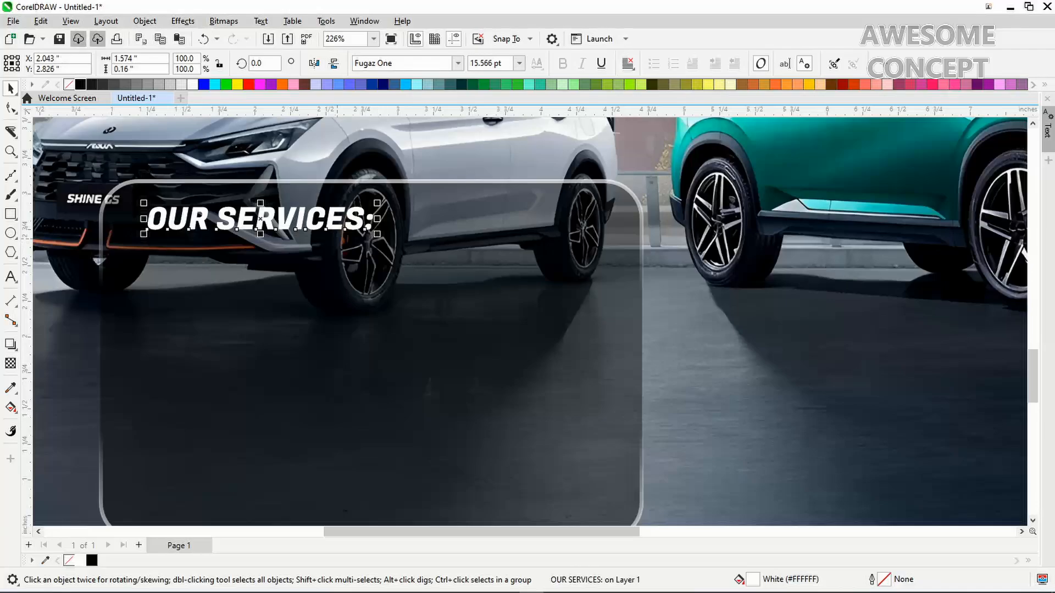
{"action": "left_click_drag", "start_coordinate": [300, 220], "coordinate": [292, 220]}
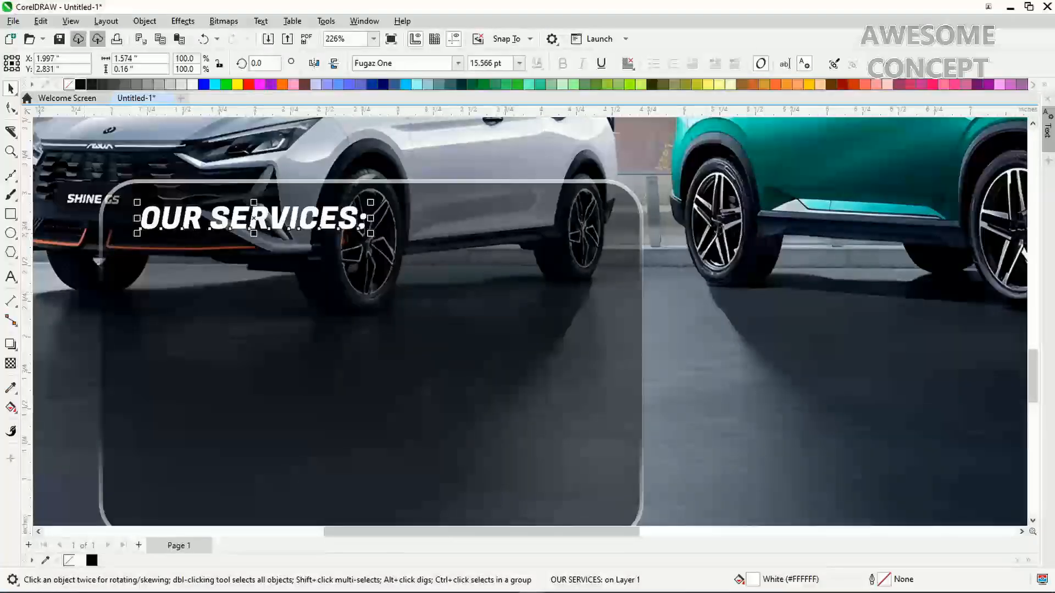
Type 'Buy, Sell and Swap All Kinds' and, on a second line, 'Foreign and Nigerian Used Cars.' below the heading
{"action": "left_click", "coordinate": [10, 276]}
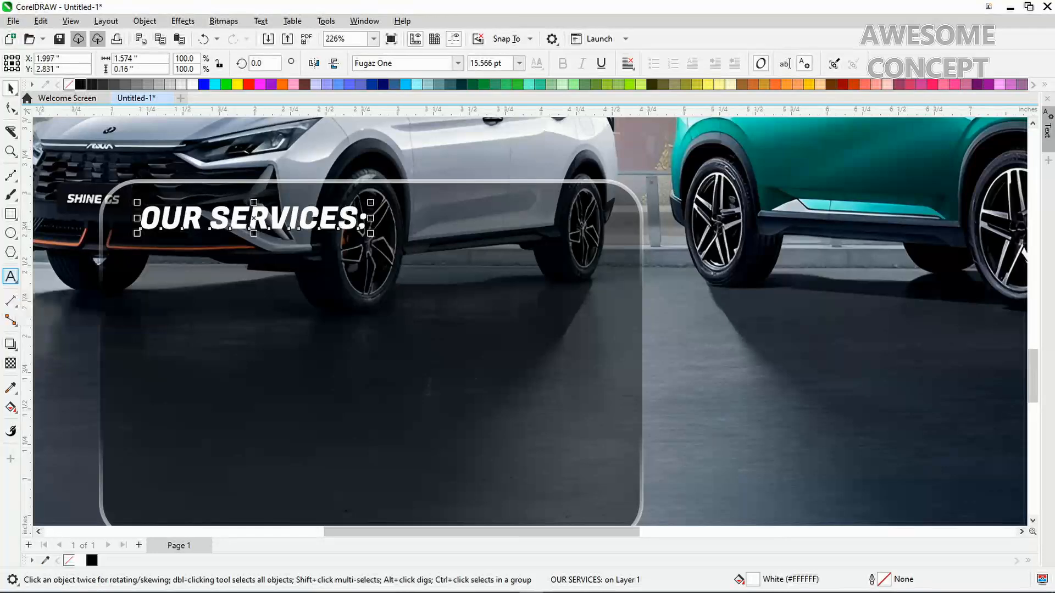
{"action": "left_click", "coordinate": [137, 294]}
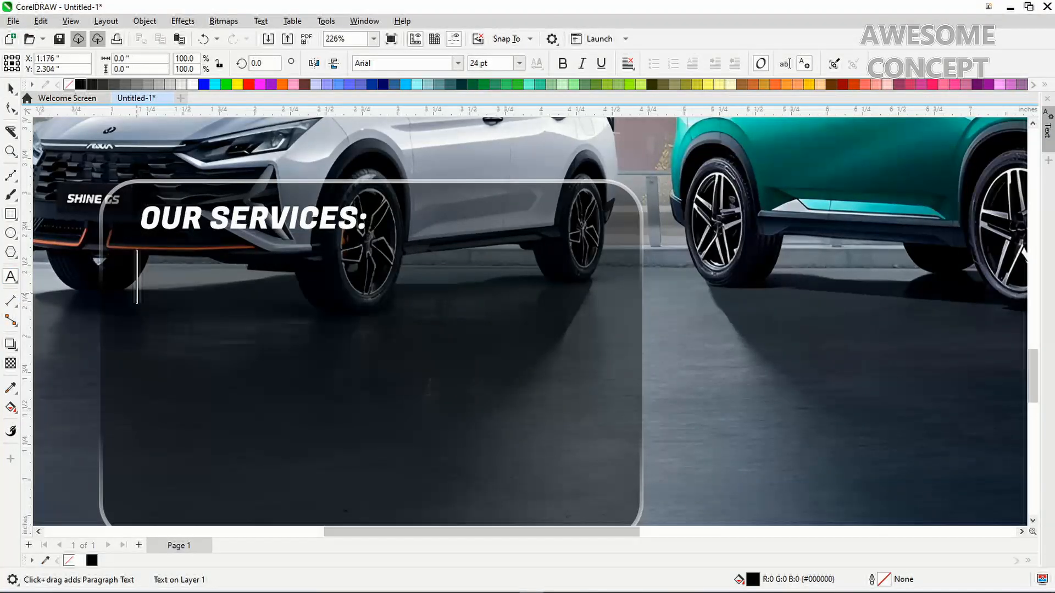
{"action": "type", "text": "Buy"}
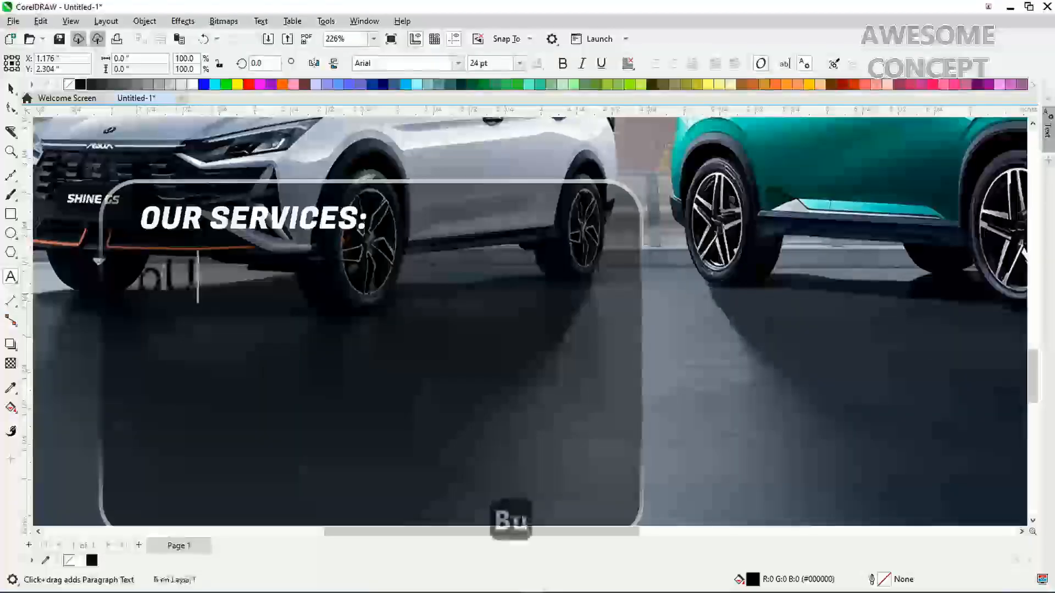
{"action": "key", "text": "BackSpace"}
{"action": "key", "text": "BackSpace"}
{"action": "key", "text": "BackSpace"}
{"action": "key", "text": "BackSpace"}
{"action": "type", "text": "B"}
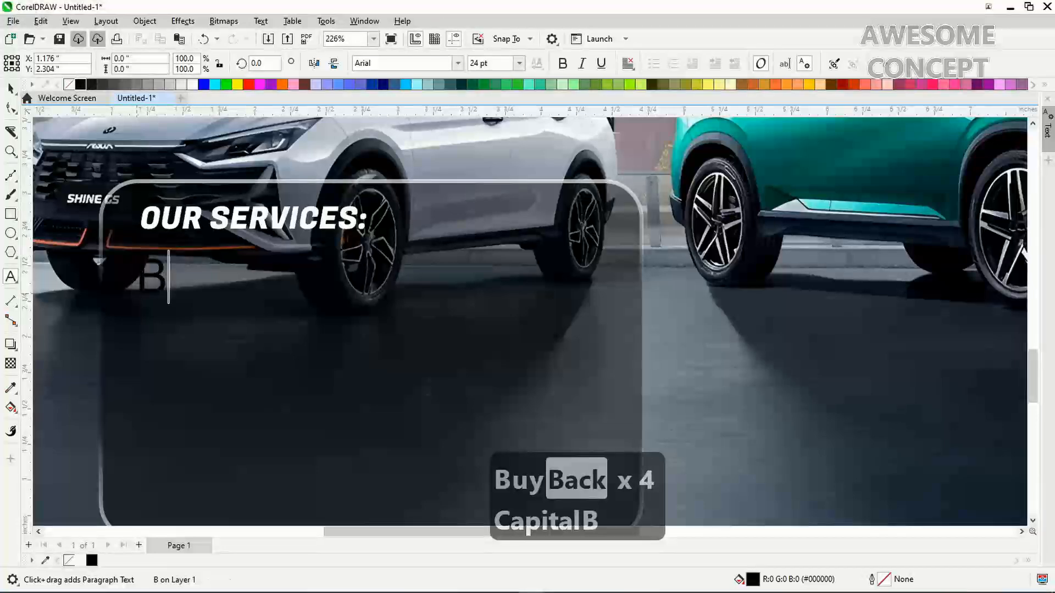
{"action": "type", "text": "ut"}
{"action": "key", "text": "BackSpace"}
{"action": "type", "text": "y"}
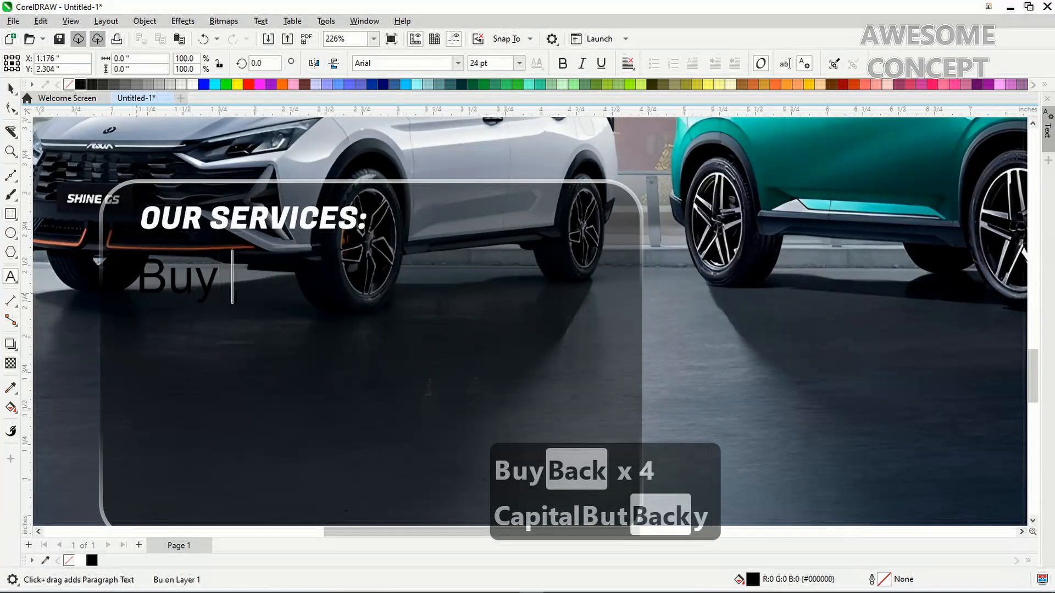
{"action": "key", "text": "BackSpace"}
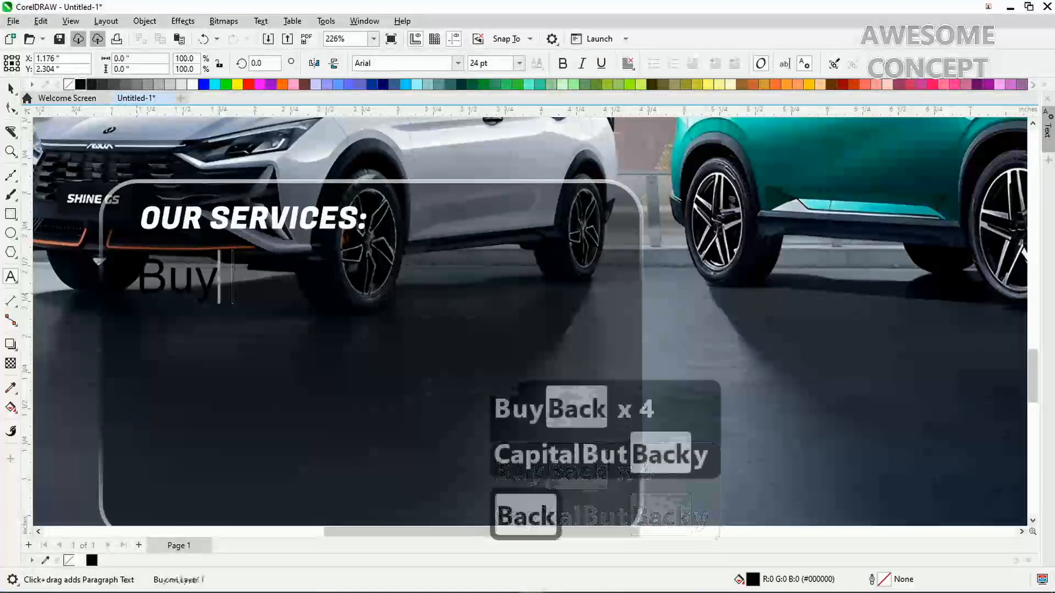
{"action": "type", "text": ", Sell and"}
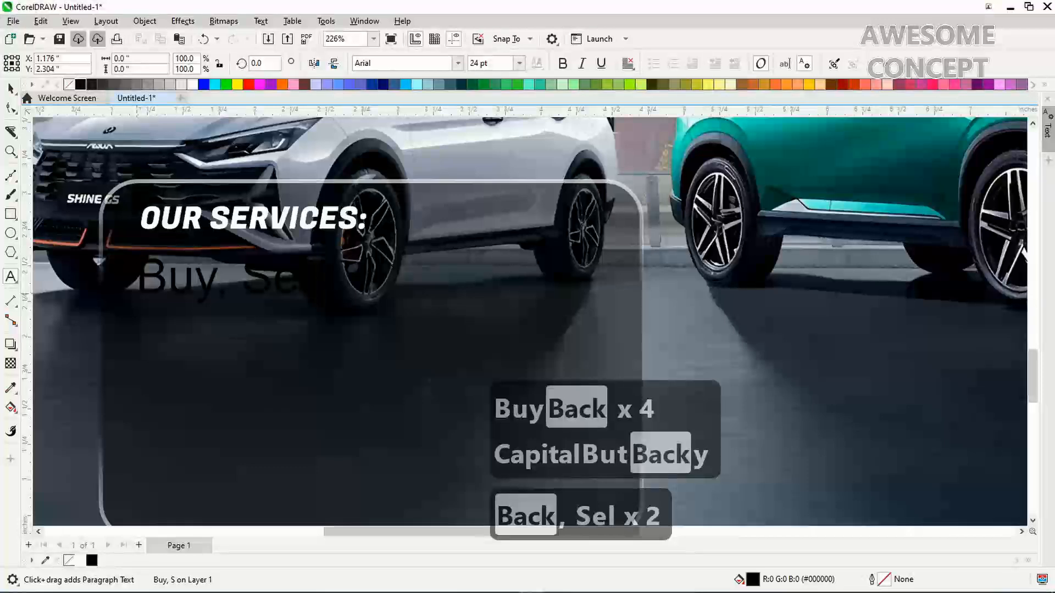
{"action": "type", "text": " Swap"}
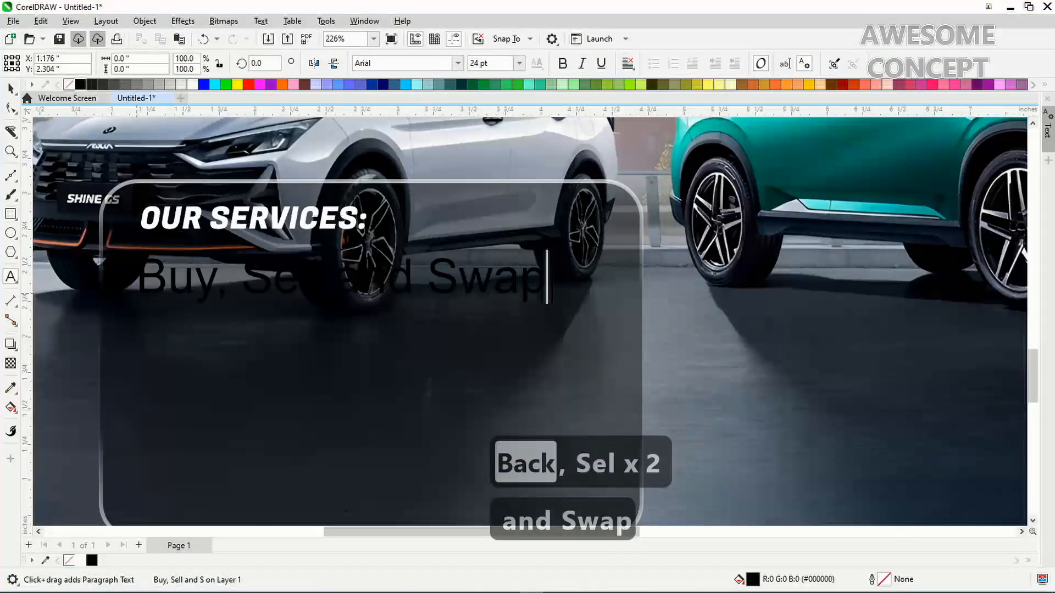
{"action": "type", "text": " All K"}
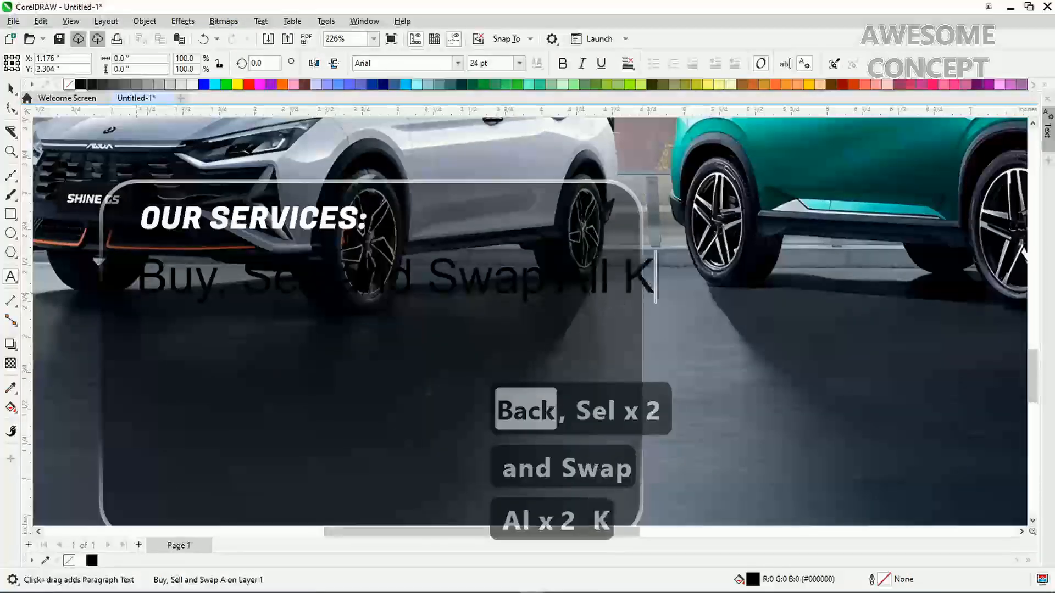
{"action": "type", "text": "inds"}
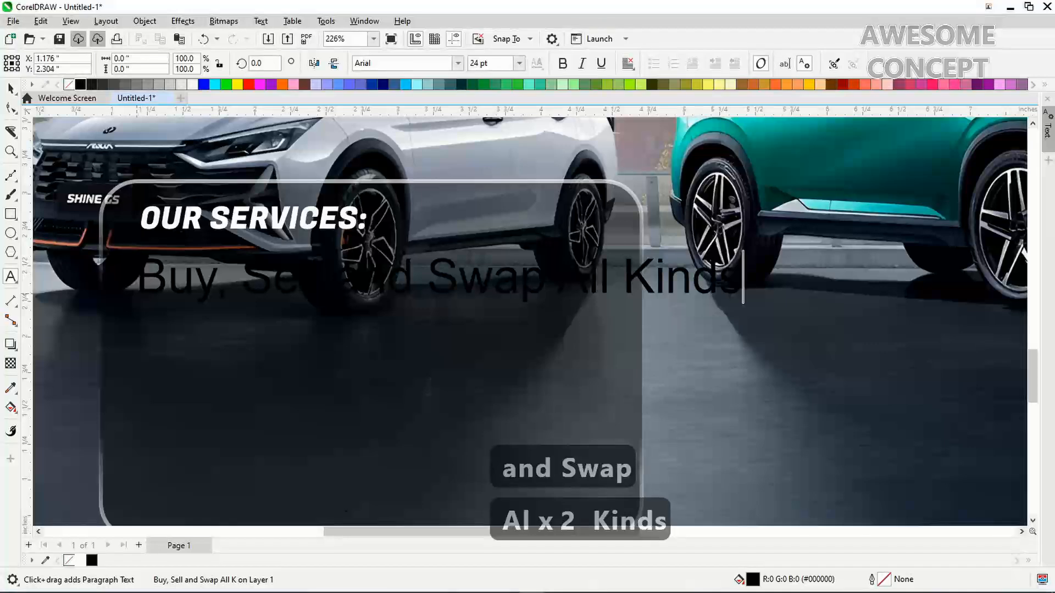
{"action": "key", "text": "Return"}
{"action": "type", "text": "Fo"}
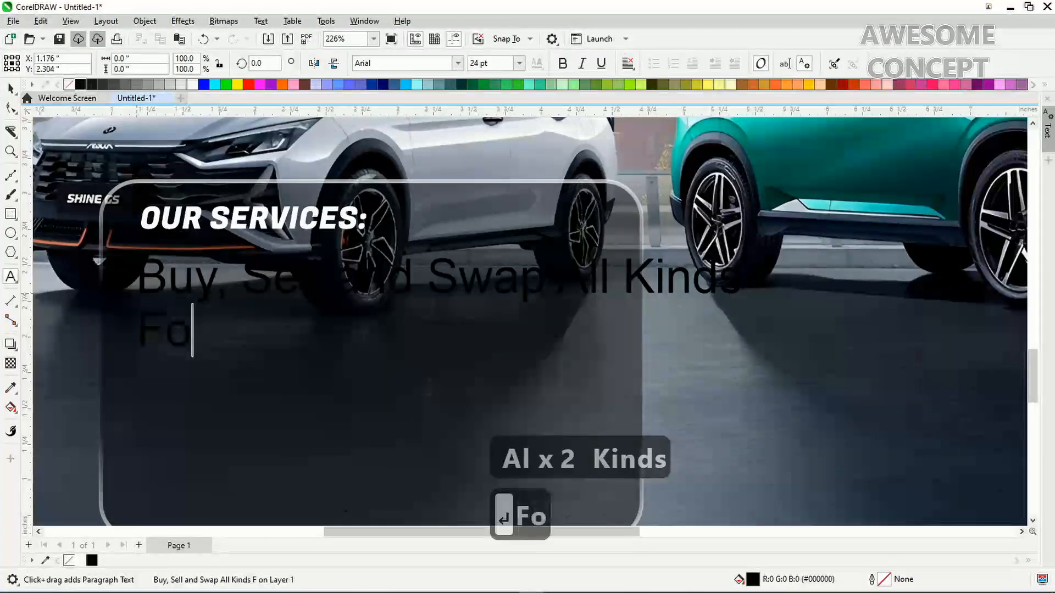
{"action": "type", "text": "reign"}
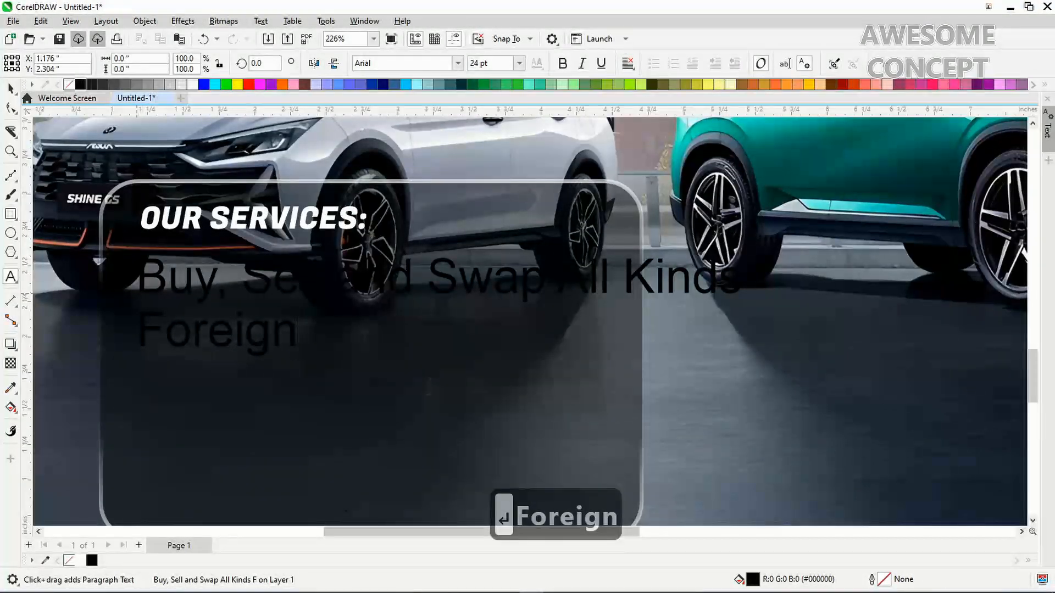
{"action": "type", "text": " and Niger"}
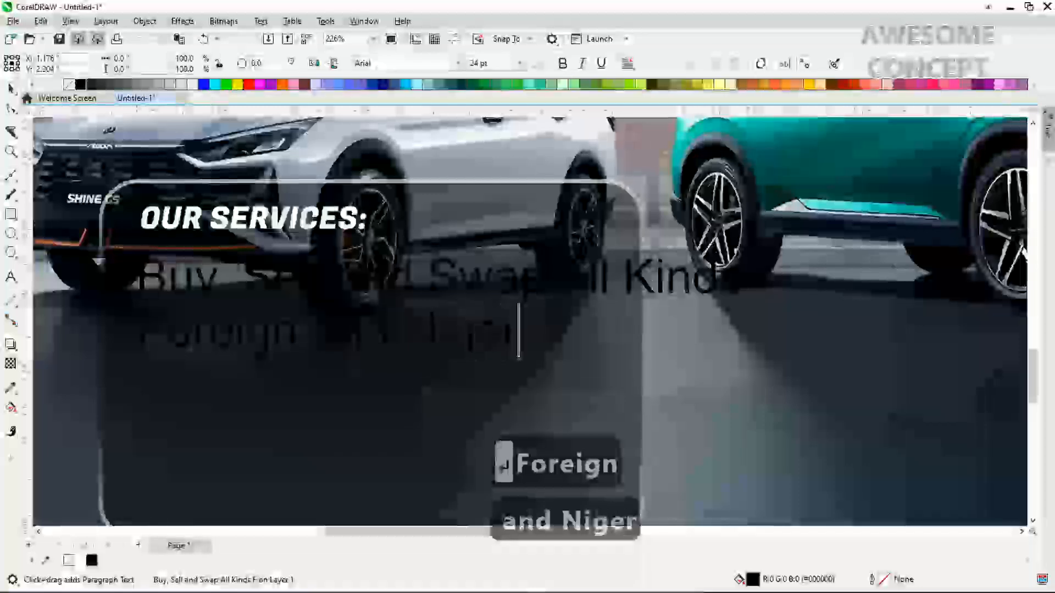
{"action": "type", "text": "ian "}
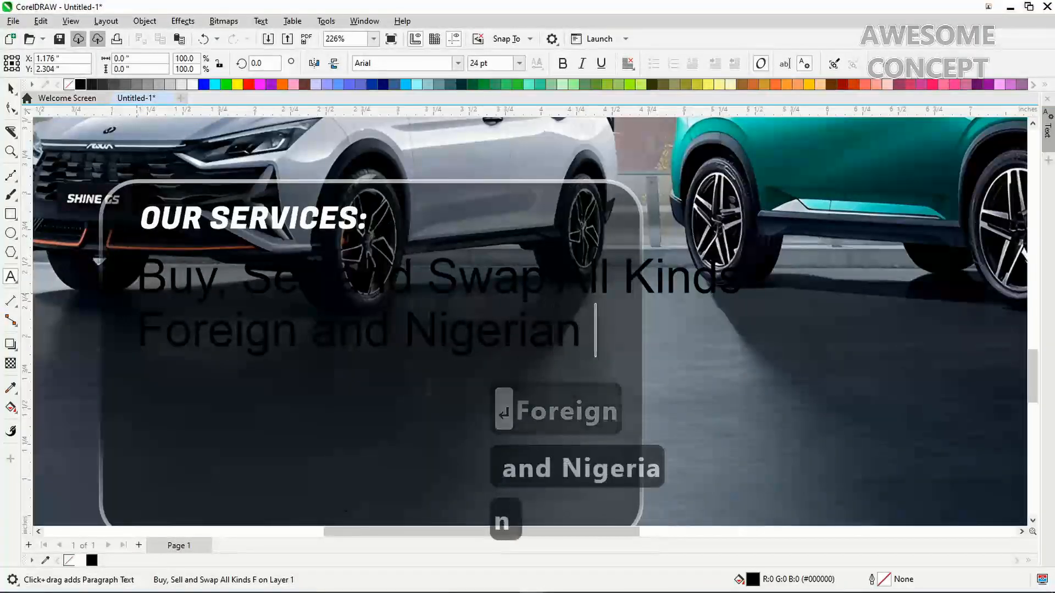
{"action": "type", "text": "Used Cars"}
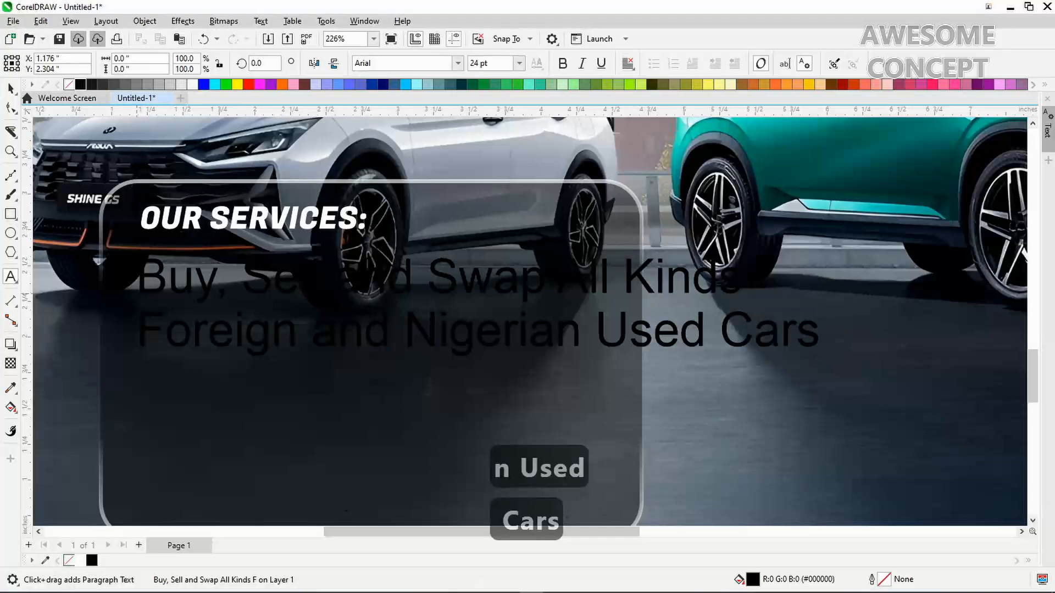
{"action": "type", "text": "."}
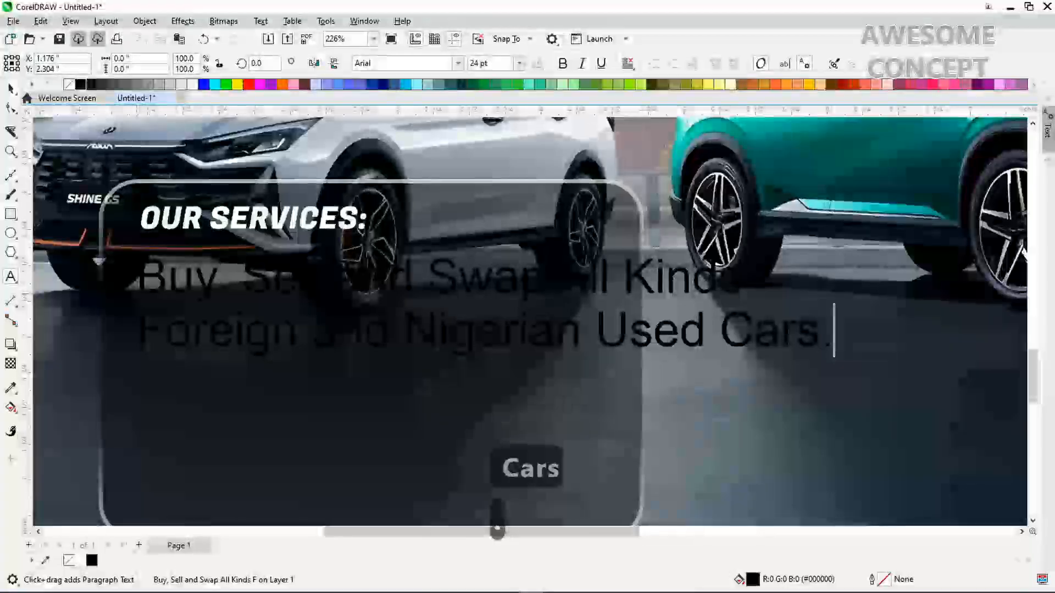
{"action": "left_click", "coordinate": [10, 89]}
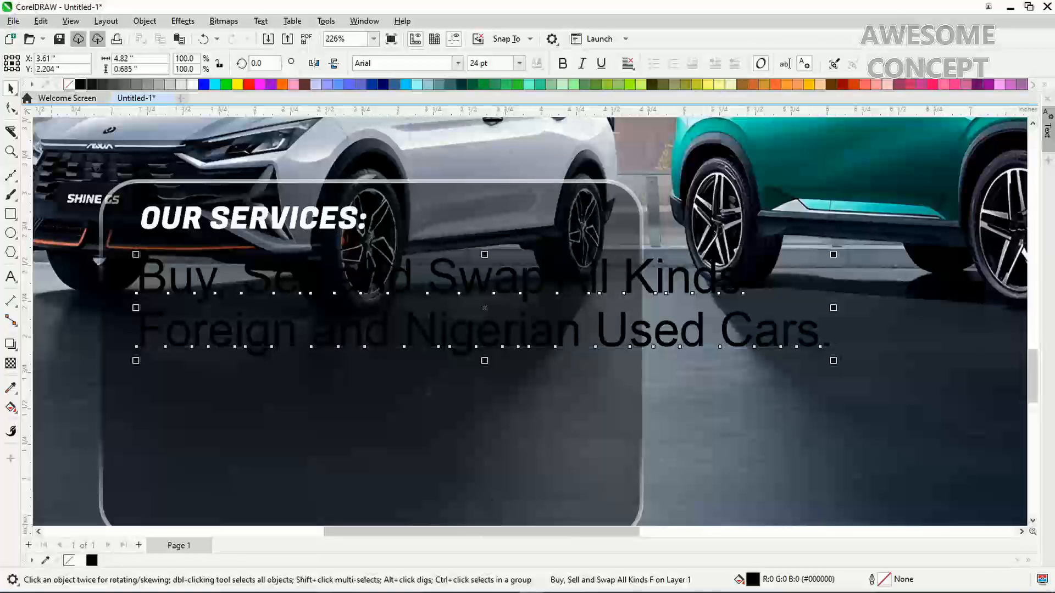
Make the services text white, shrink it to about half size, and set it in Montserrat Medium
{"action": "left_click", "coordinate": [80, 560]}
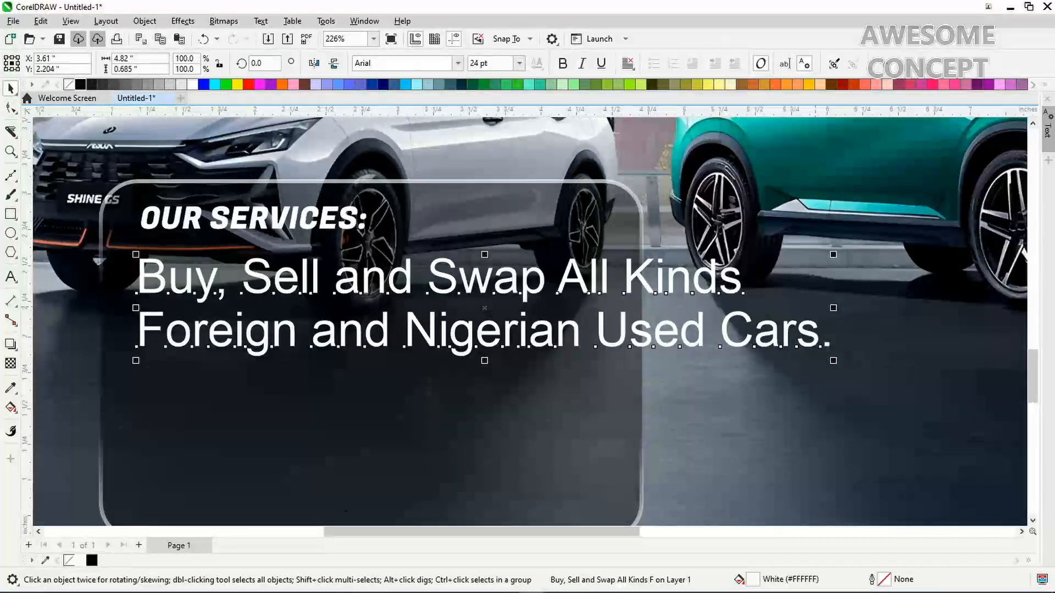
{"action": "left_click_drag", "start_coordinate": [834, 361], "coordinate": [493, 312]}
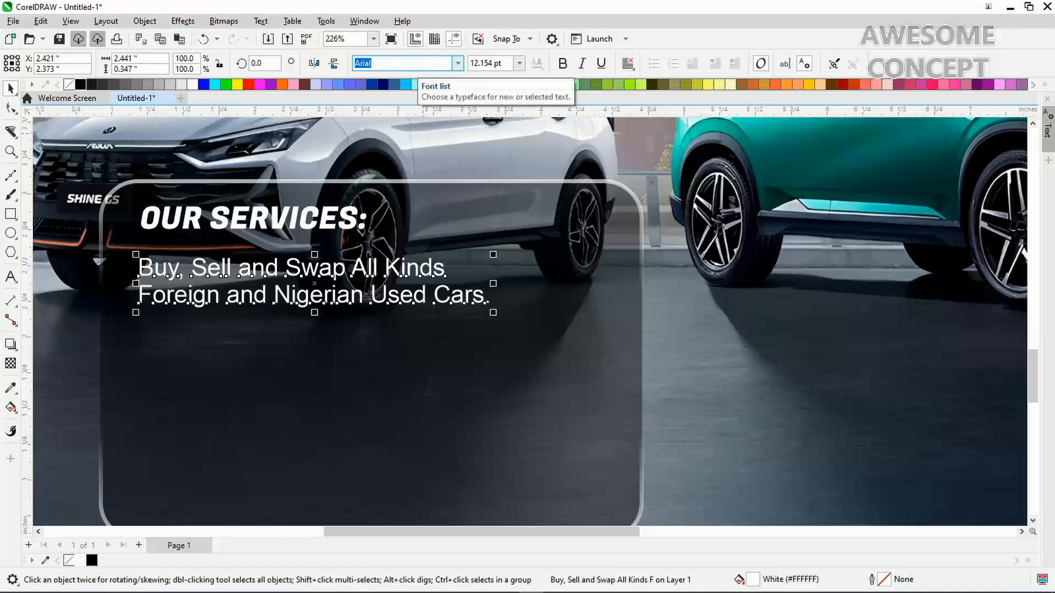
{"action": "type", "text": "Montserrat"}
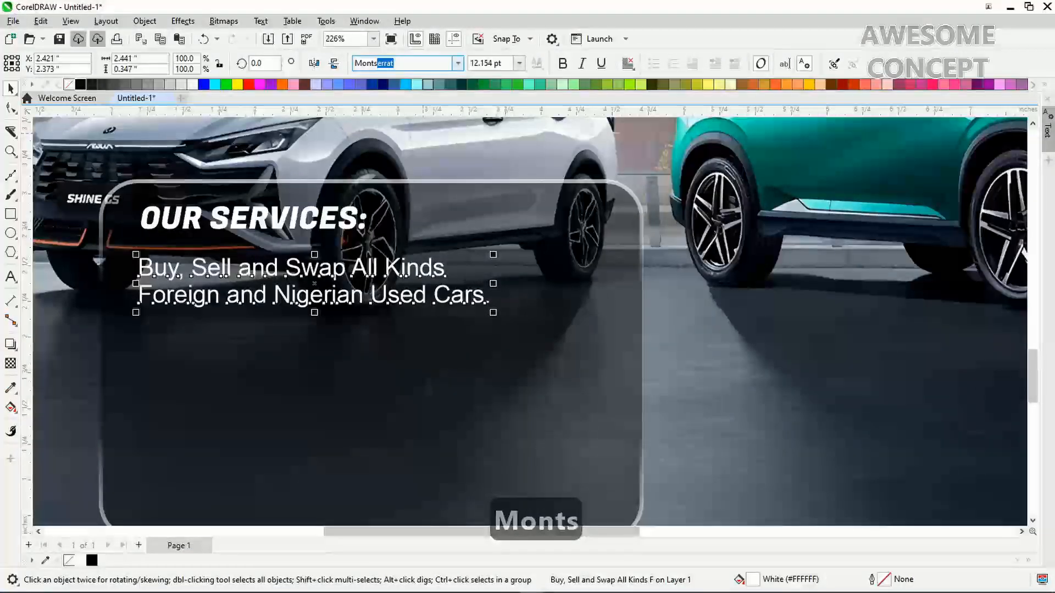
{"action": "key", "text": "Down"}
{"action": "mouse_move", "coordinate": [445, 191]}
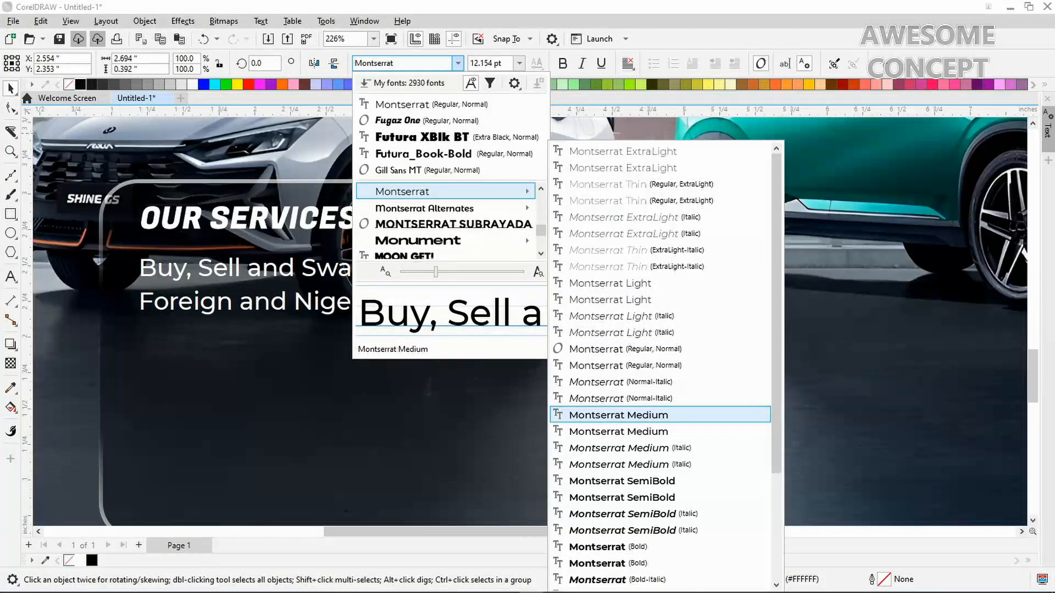
{"action": "key", "text": "Return"}
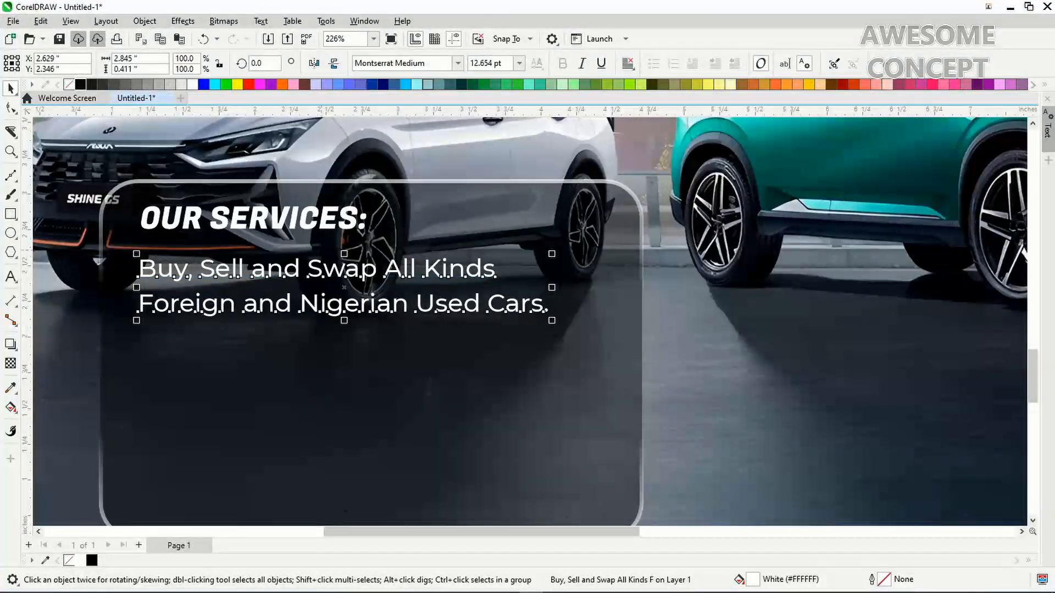
Nudge the heading and services text right, then move the services text up under the heading
{"action": "left_click", "coordinate": [253, 218], "text": "shift"}
{"action": "left_click_drag", "start_coordinate": [253, 219], "coordinate": [263, 218]}
{"action": "left_click", "coordinate": [144, 269]}
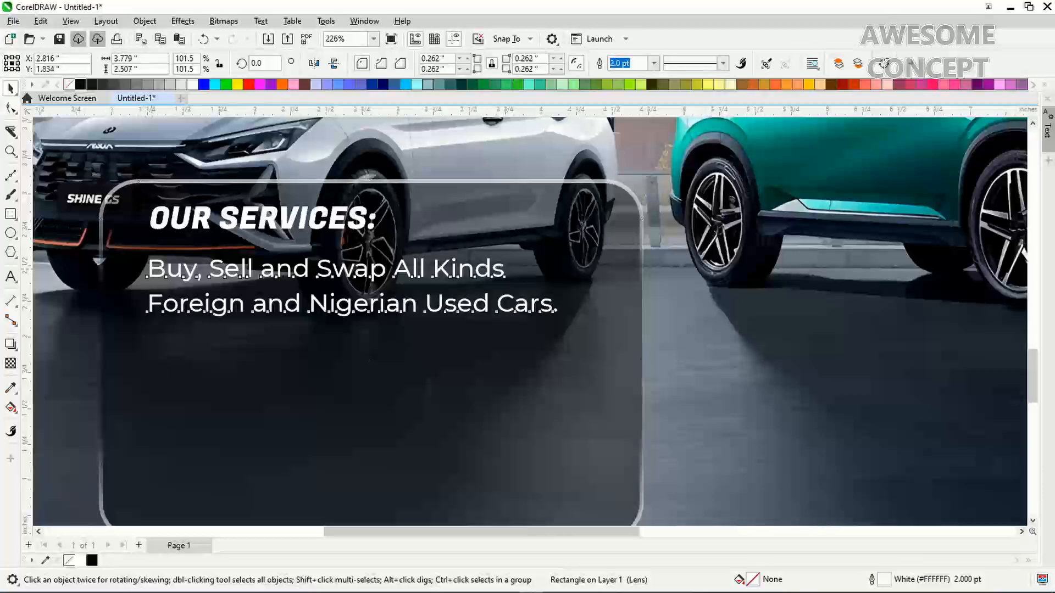
{"action": "left_click_drag", "start_coordinate": [151, 269], "coordinate": [151, 261]}
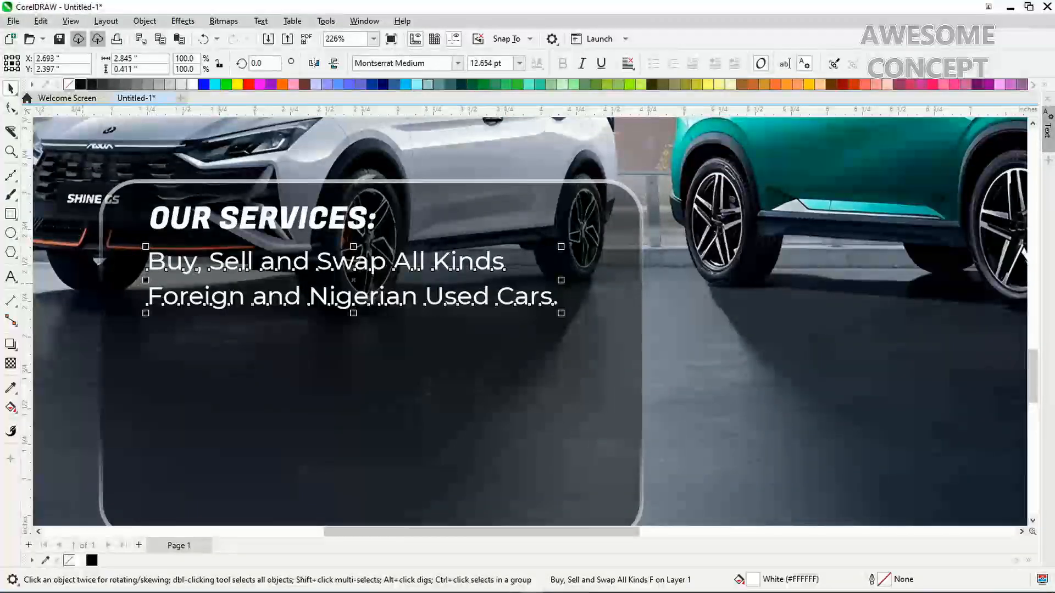
{"action": "key", "text": "alt+Left"}
{"action": "key", "text": "alt+Left"}
{"action": "key", "text": "alt+Left"}
{"action": "key", "text": "alt+Left"}
{"action": "key", "text": "alt+Left"}
{"action": "key", "text": "alt+Left"}
{"action": "key", "text": "alt+Left"}
{"action": "key", "text": "alt+Left"}
{"action": "key", "text": "alt+Left"}
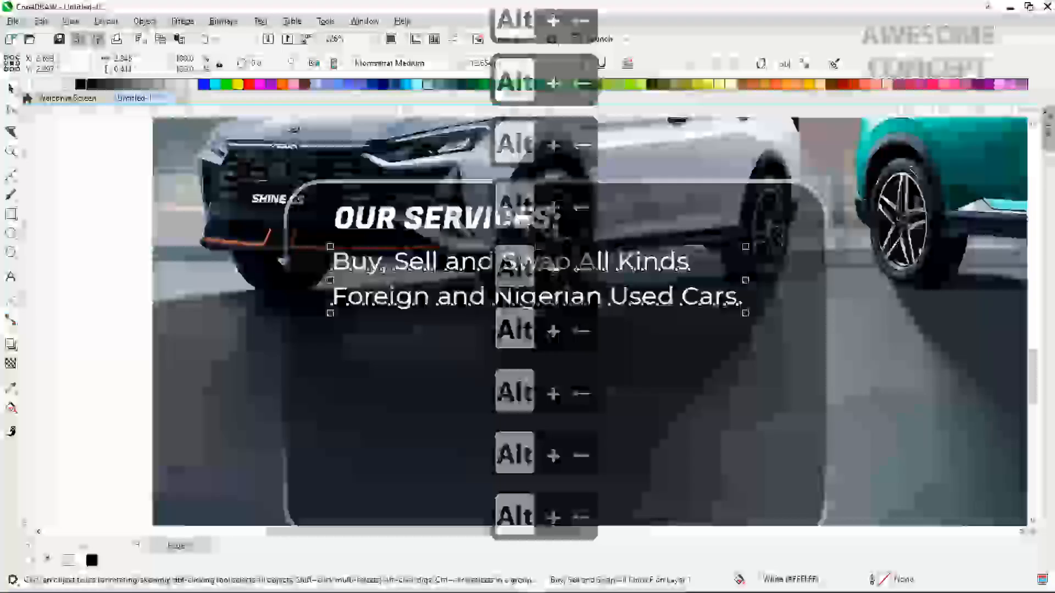
Import MARK.png and place it small (about 0.207 × 0.188 in) beside the first service line
{"action": "left_click", "coordinate": [117, 289]}
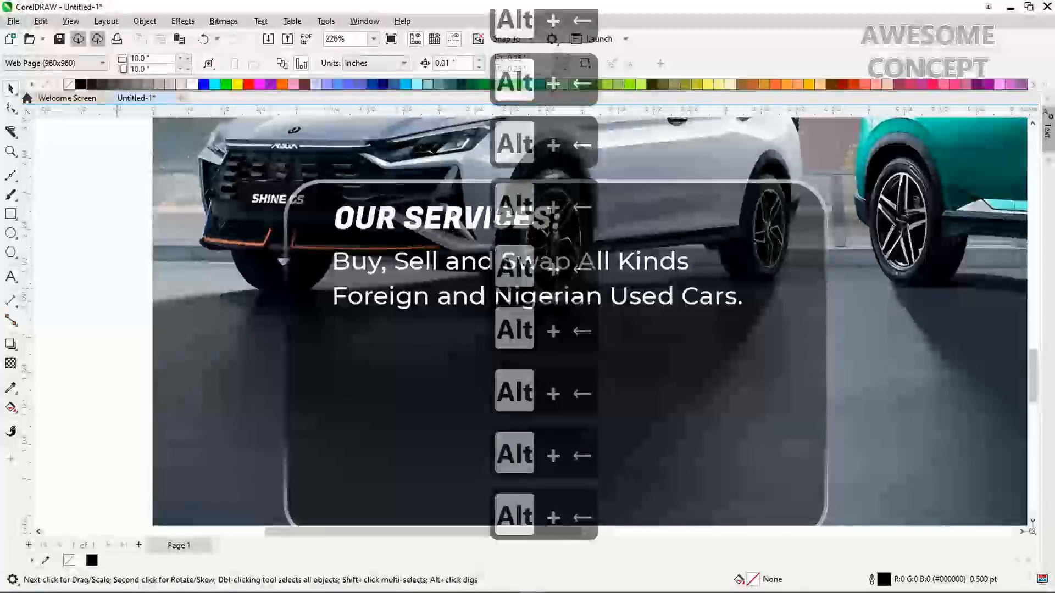
{"action": "right_click", "coordinate": [117, 289]}
{"action": "left_click", "coordinate": [153, 360]}
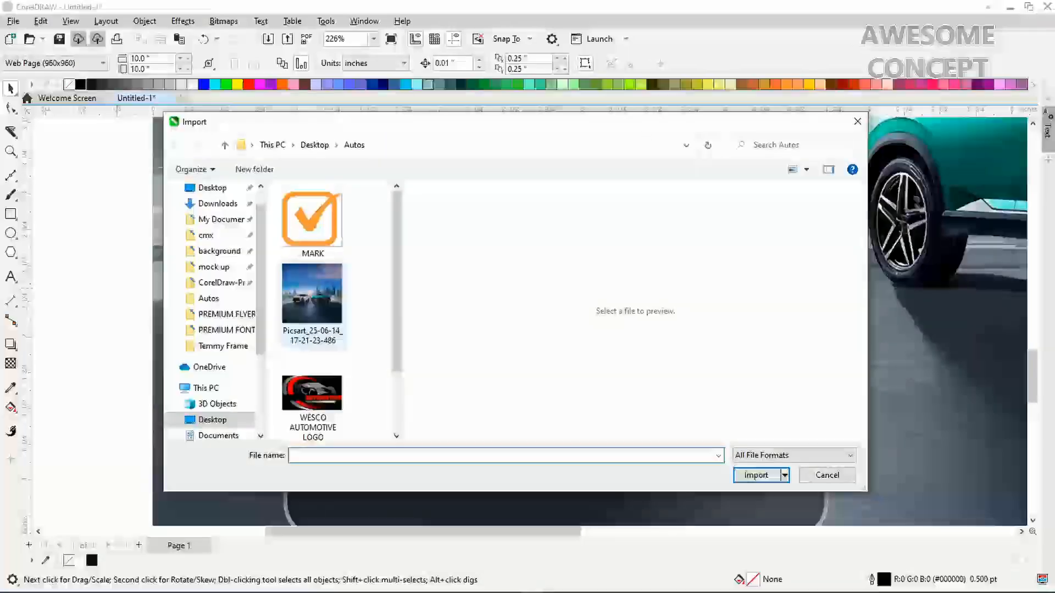
{"action": "double_click", "coordinate": [306, 219]}
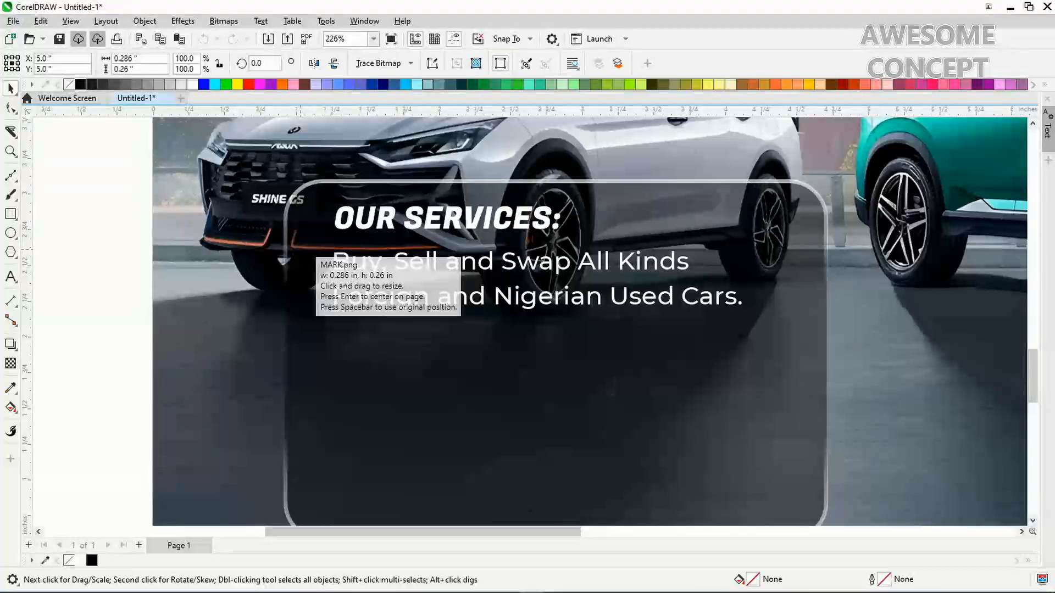
{"action": "left_click_drag", "start_coordinate": [296, 246], "coordinate": [325, 272]}
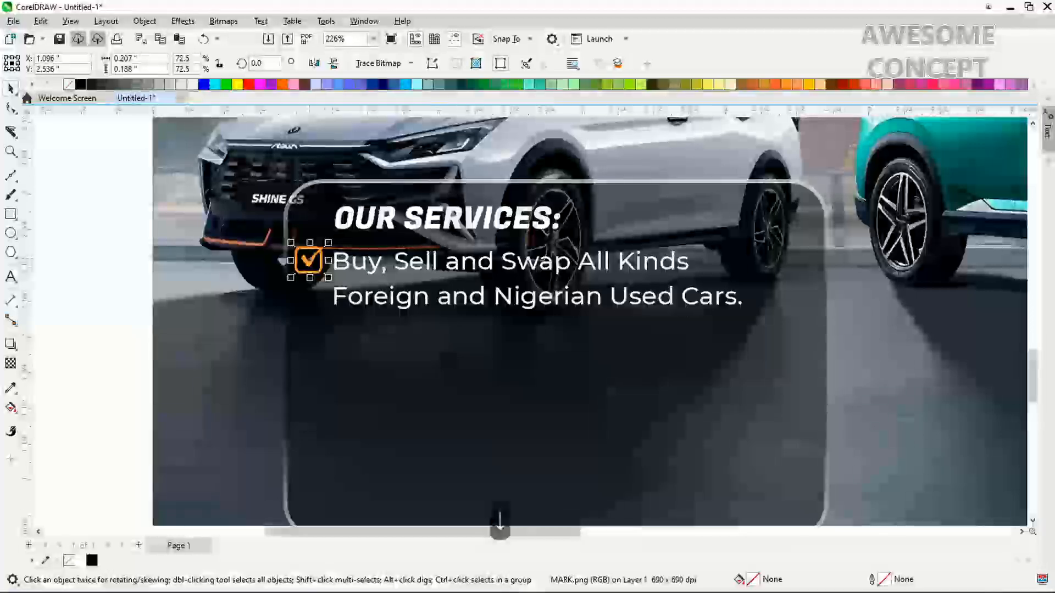
Nudge the checkmark into alignment with the first line, then select it together with the services text
{"action": "key", "text": "Right"}
{"action": "key", "text": "Down"}
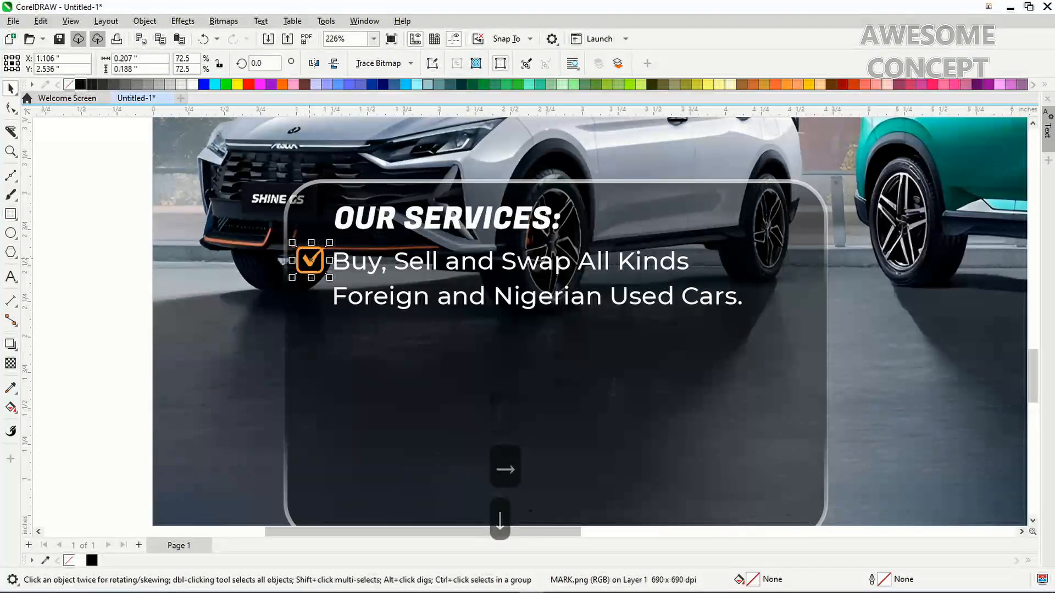
{"action": "key", "text": "Up"}
{"action": "key", "text": "alt+Down"}
{"action": "key", "text": "alt+Down"}
{"action": "key", "text": "alt+Down"}
{"action": "key", "text": "alt+Down"}
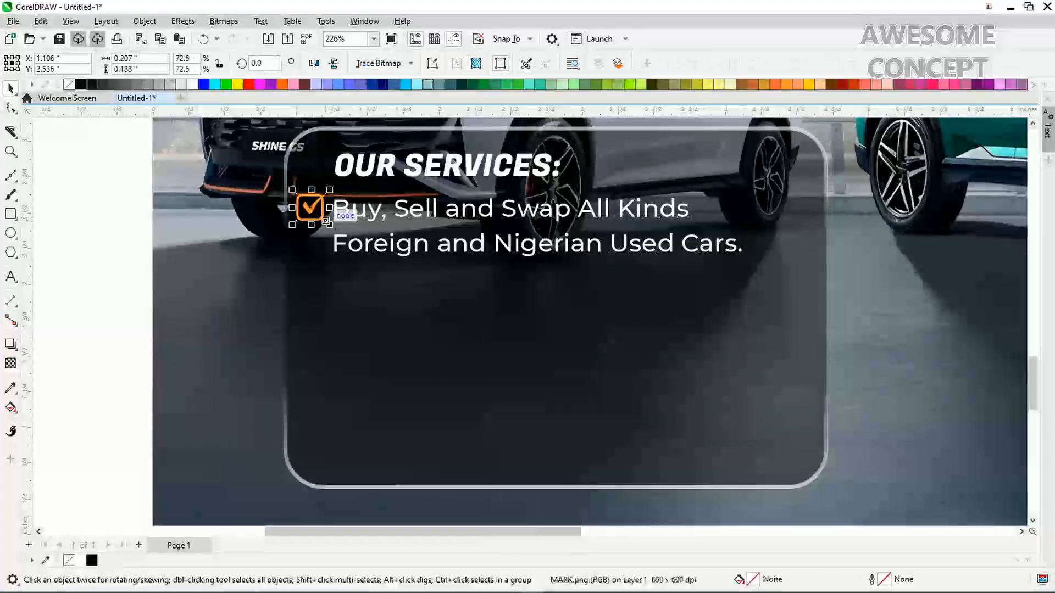
{"action": "key", "text": "Down"}
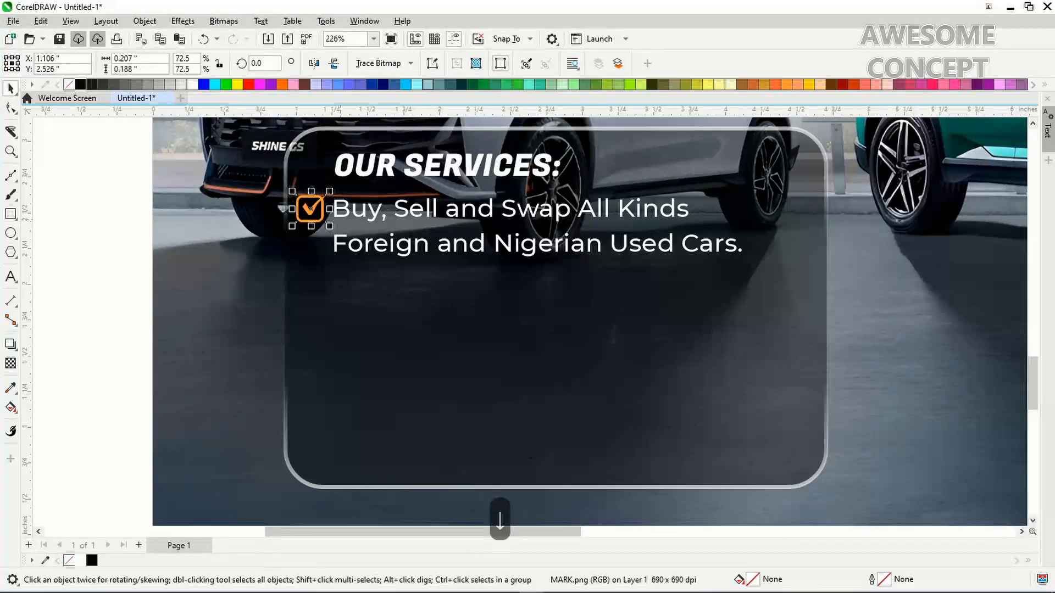
{"action": "left_click", "coordinate": [345, 209], "text": "shift"}
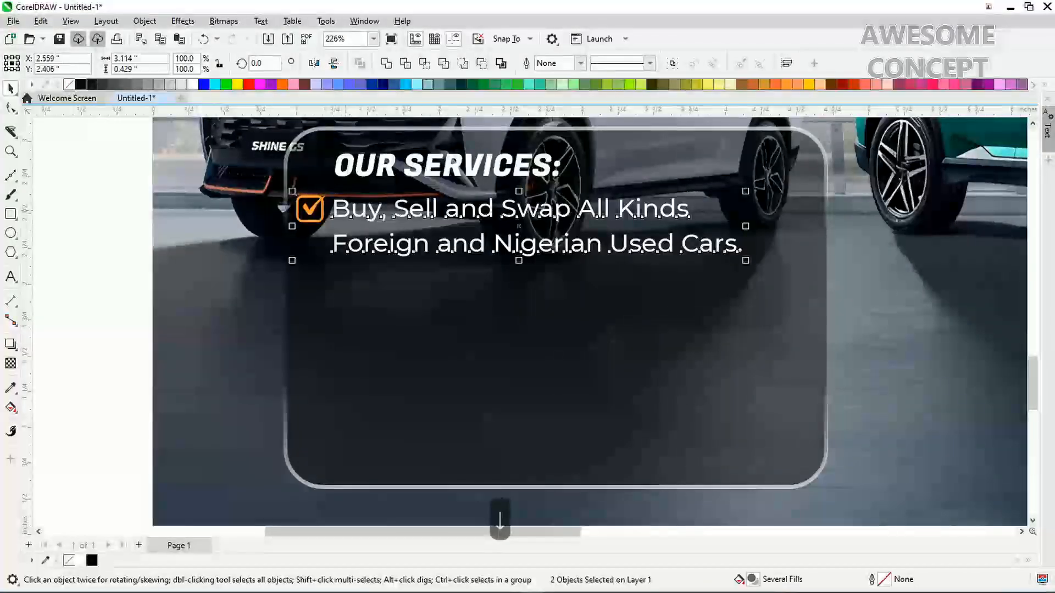
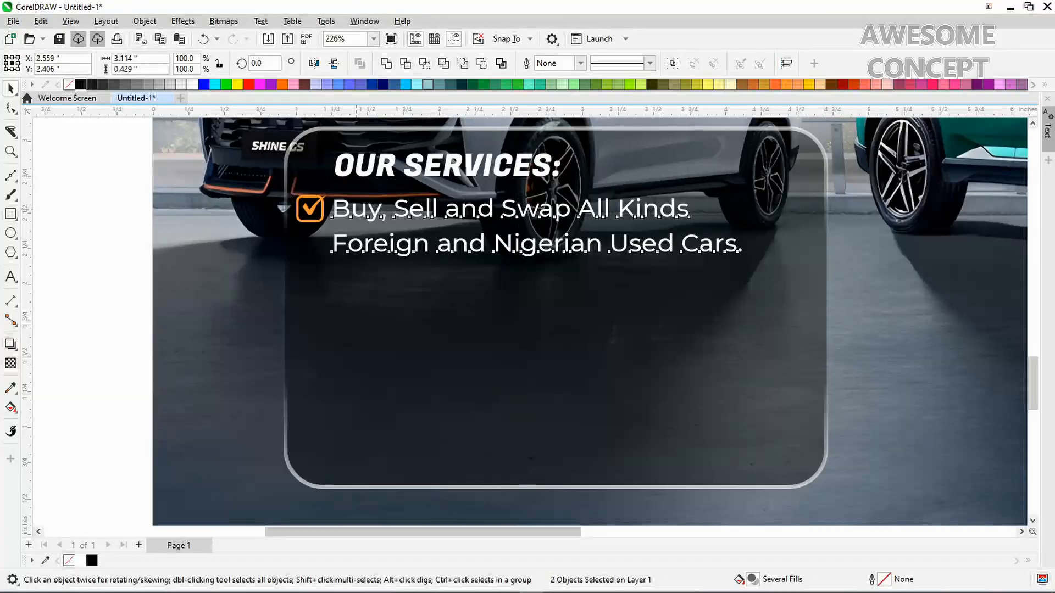
Drag a duplicate of the checked first service line down beneath it
{"action": "left_click_drag", "start_coordinate": [357, 208], "coordinate": [357, 276]}
{"action": "right_click", "coordinate": [357, 275]}
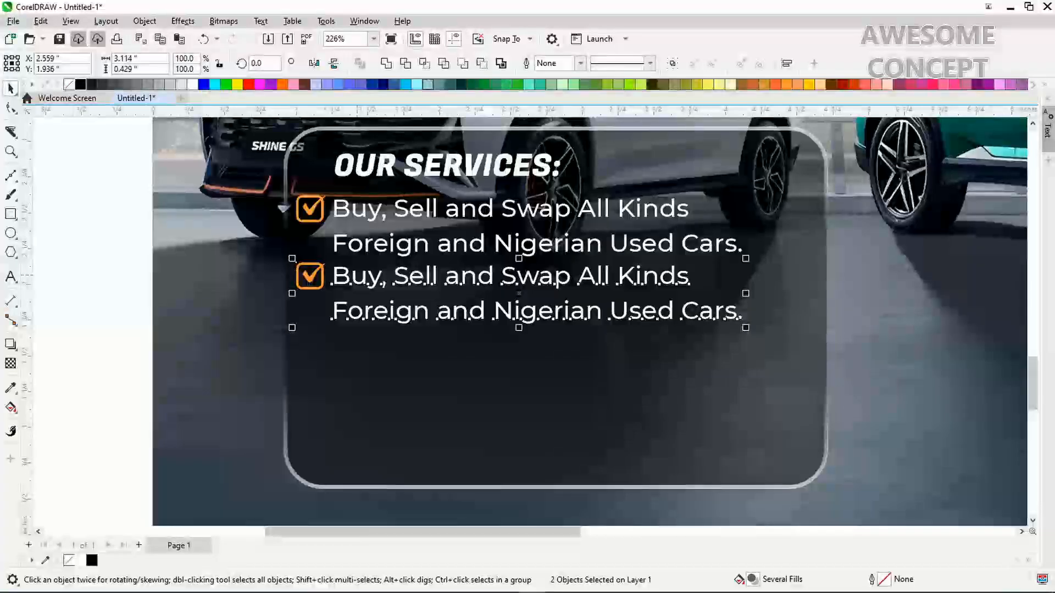
{"action": "key", "text": "Escape"}
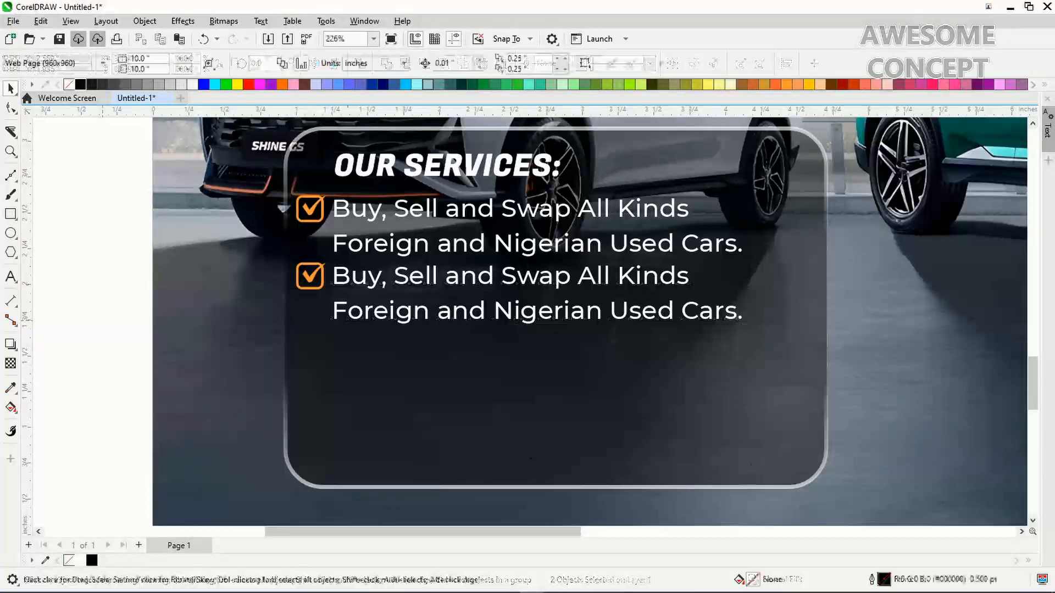
Retype the copied service text as 'Importation of Cars'
{"action": "left_click", "coordinate": [357, 276]}
{"action": "double_click", "coordinate": [356, 276]}
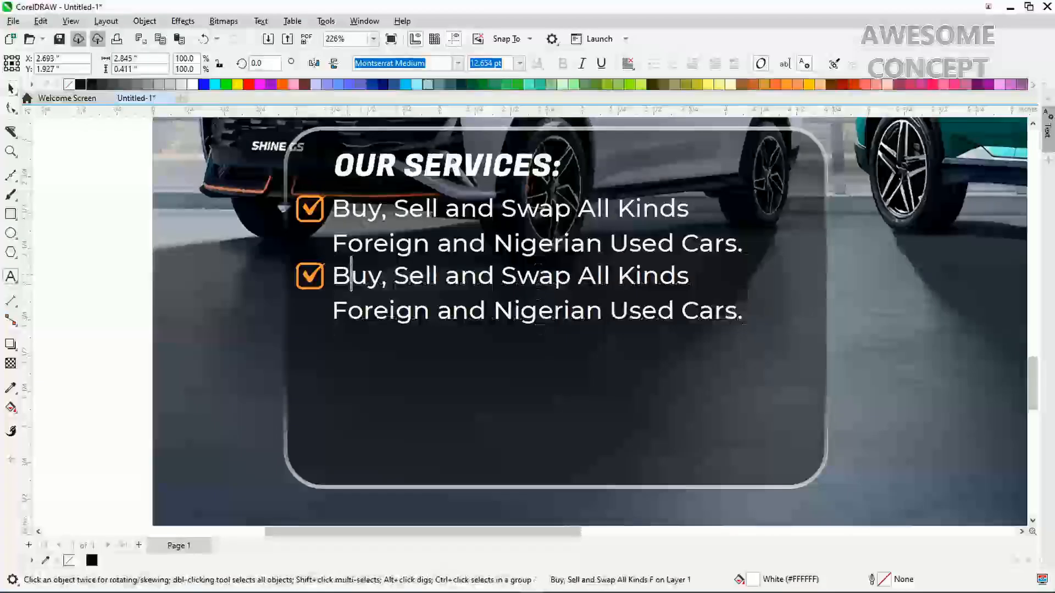
{"action": "key", "text": "ctrl+a"}
{"action": "type", "text": "Im"}
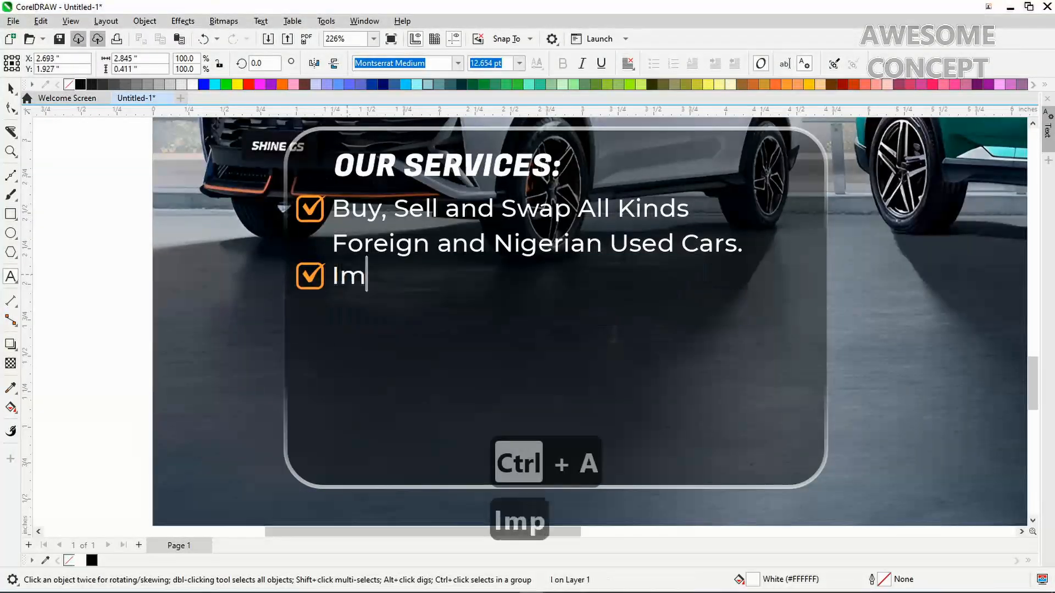
{"action": "type", "text": "portat"}
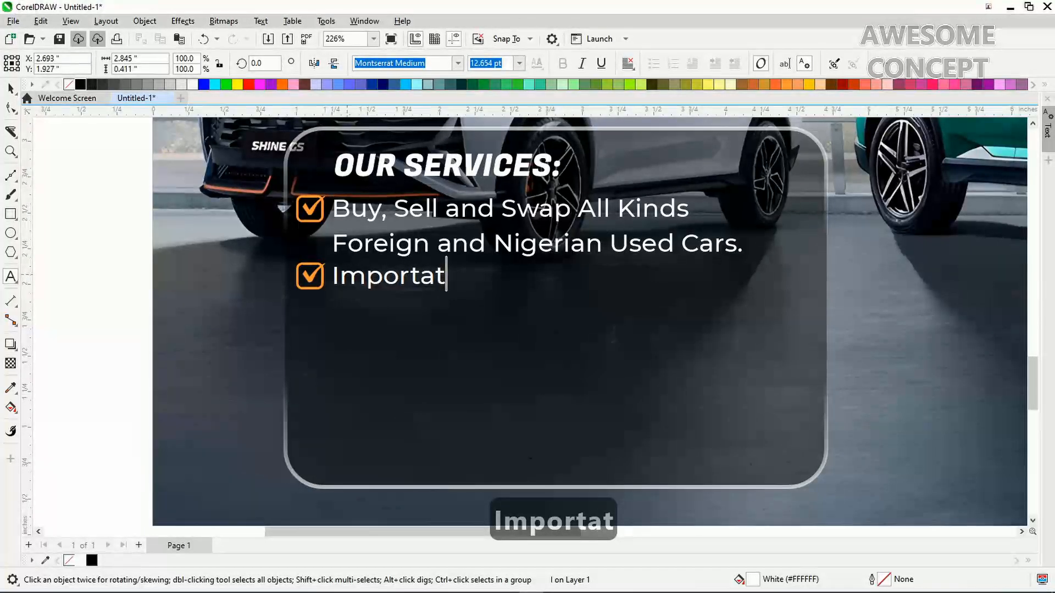
{"action": "type", "text": "ion of "}
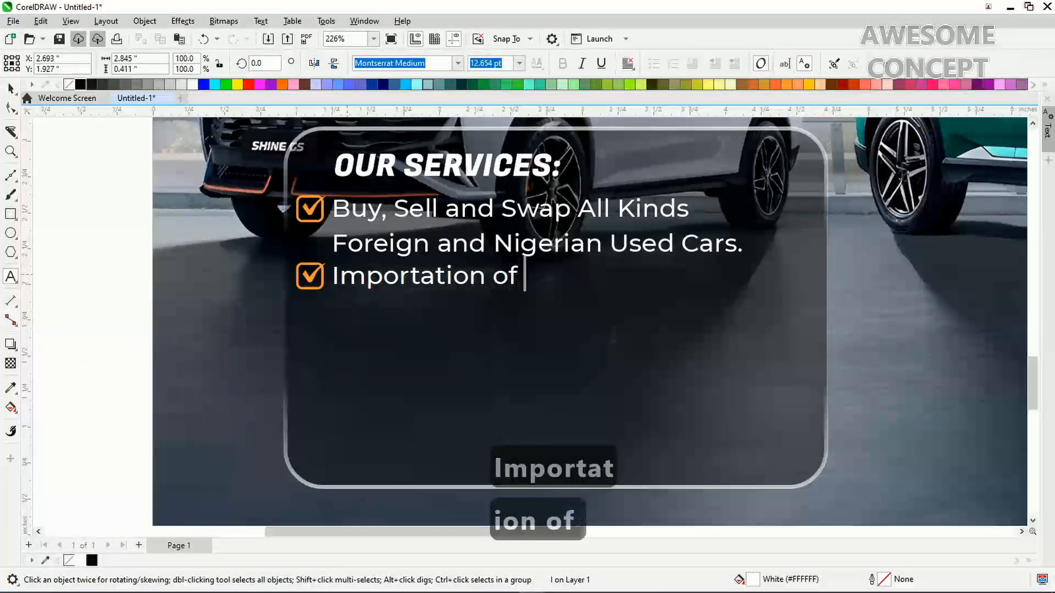
{"action": "type", "text": "Cars"}
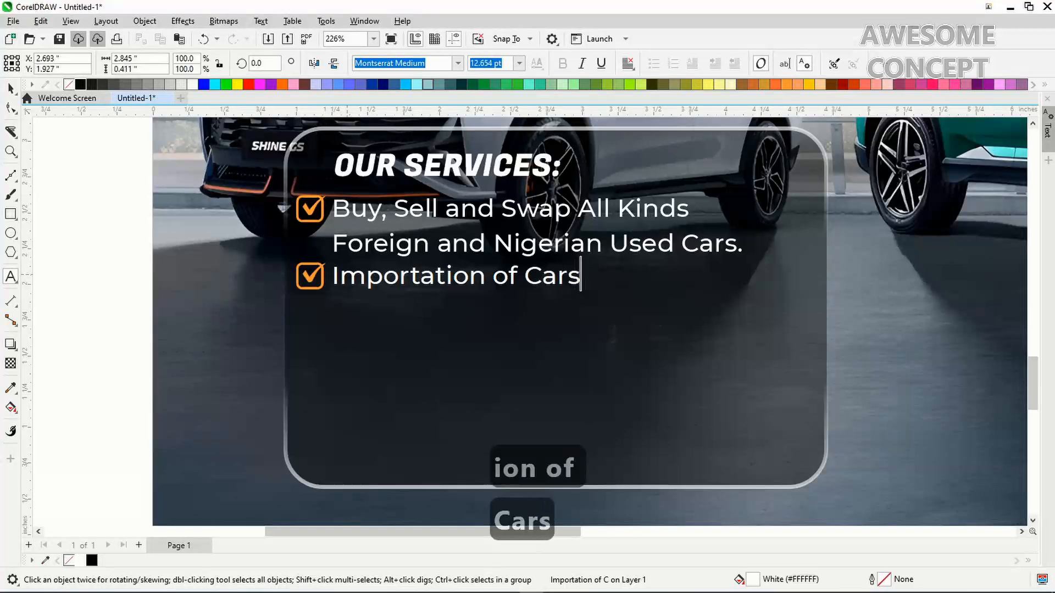
{"action": "key", "text": "ctrl+space"}
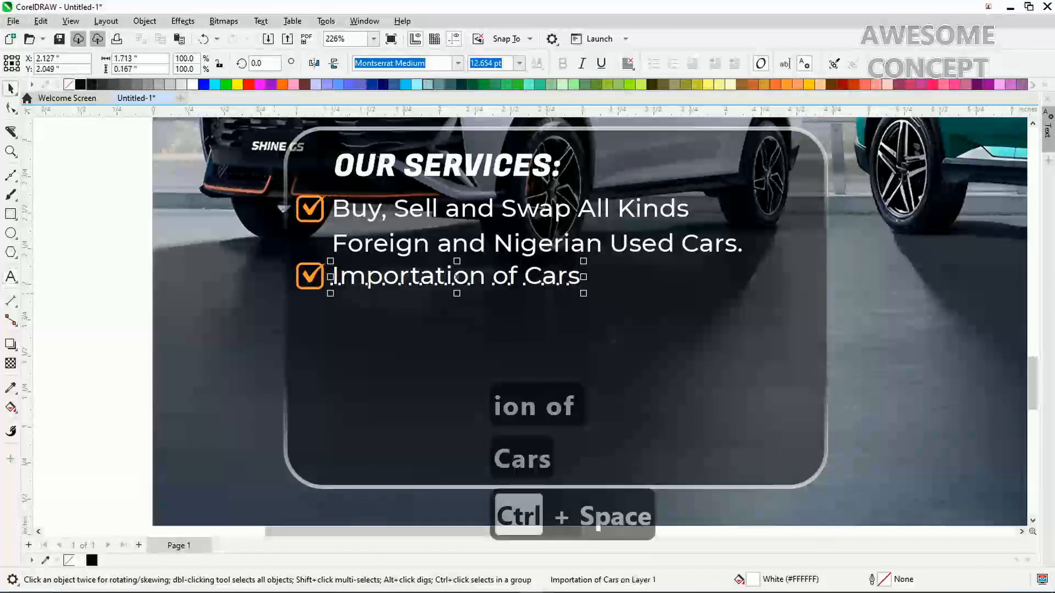
{"action": "left_click_drag", "start_coordinate": [113, 255], "coordinate": [312, 290]}
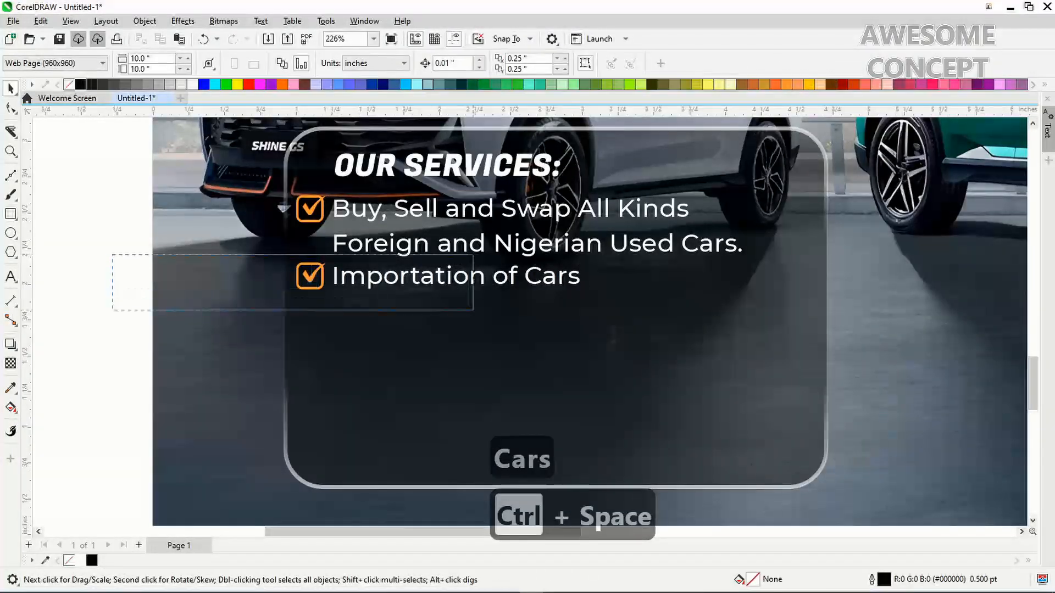
Duplicate the Importation of Cars line with its checkbox just below it
{"action": "left_click_drag", "start_coordinate": [473, 310], "coordinate": [654, 311]}
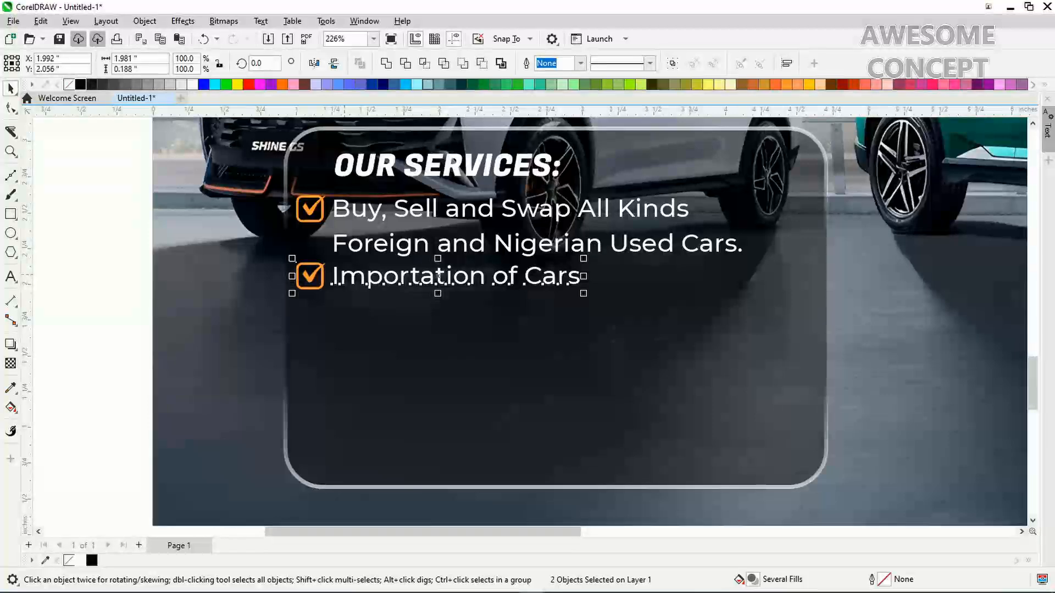
{"action": "left_click_drag", "start_coordinate": [345, 275], "coordinate": [344, 309]}
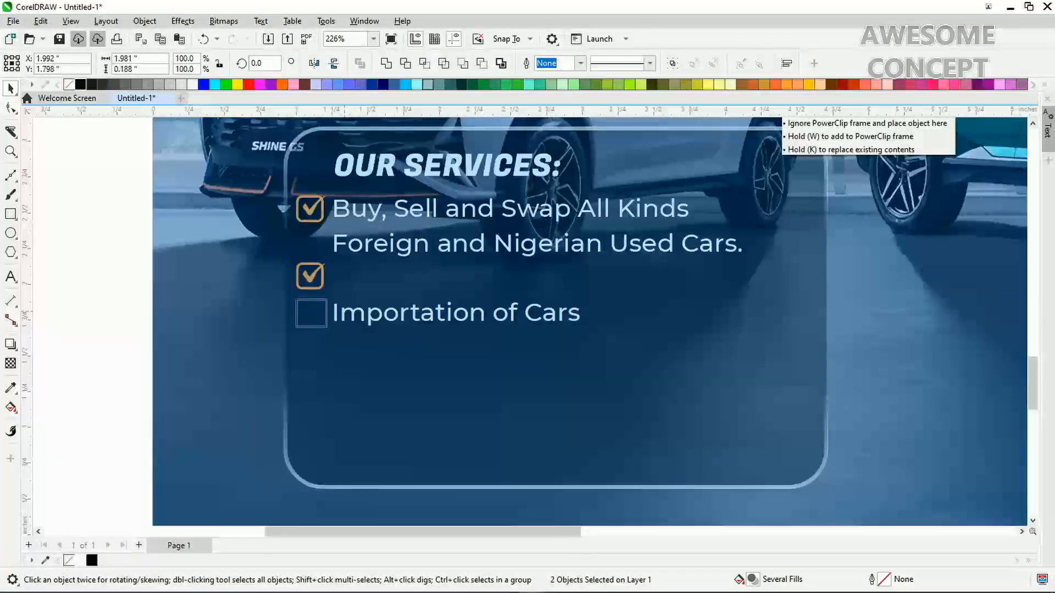
{"action": "left_click_drag", "start_coordinate": [345, 310], "coordinate": [345, 310]}
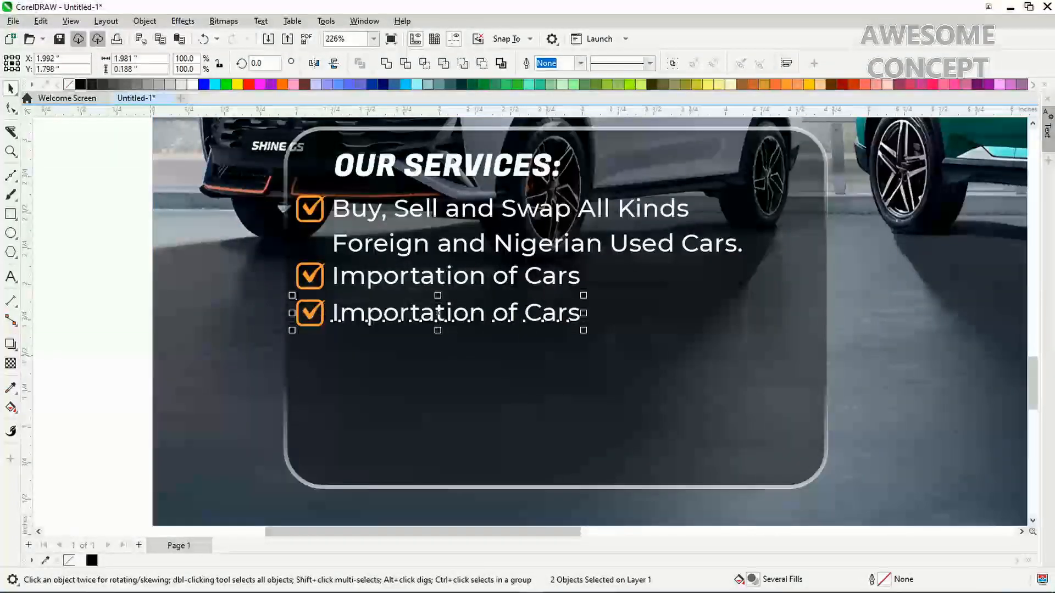
{"action": "key", "text": "Escape"}
Change the new third line's text to 'Logistics'
{"action": "double_click", "coordinate": [339, 313]}
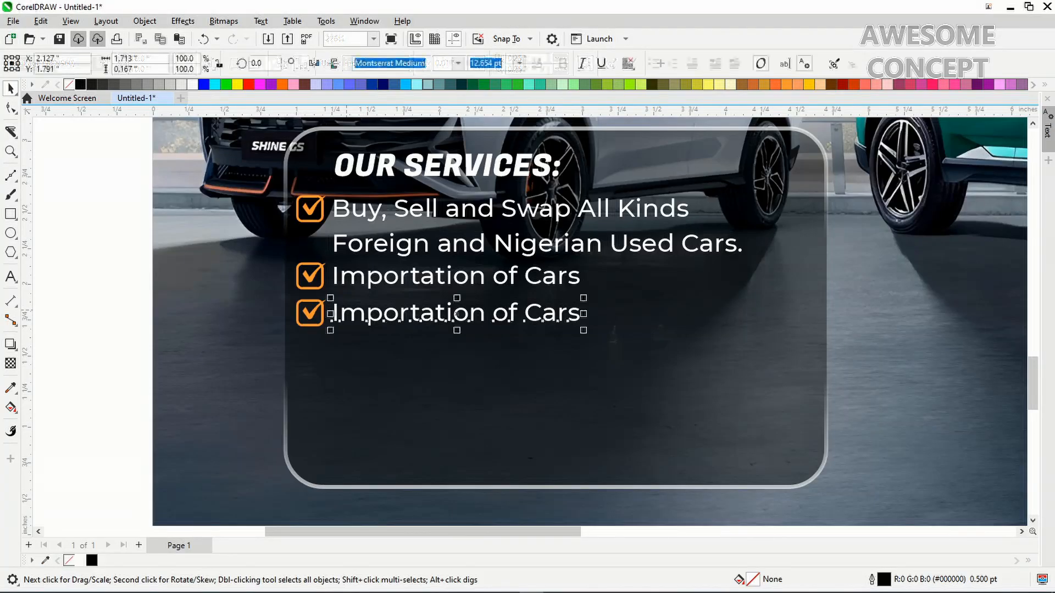
{"action": "key", "text": "ctrl+a"}
{"action": "type", "text": "Logist"}
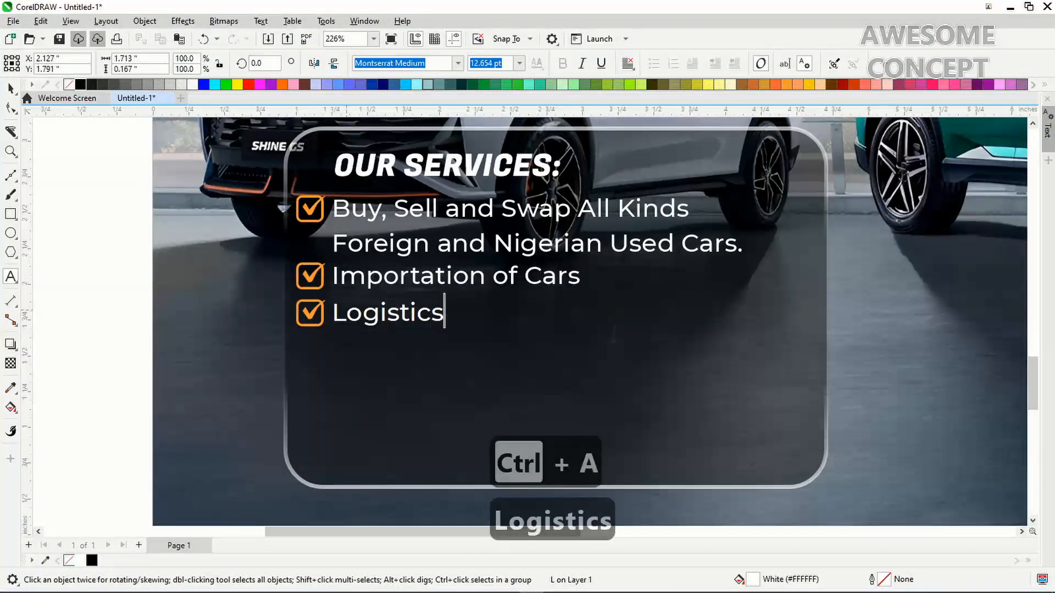
{"action": "key", "text": "ctrl+space"}
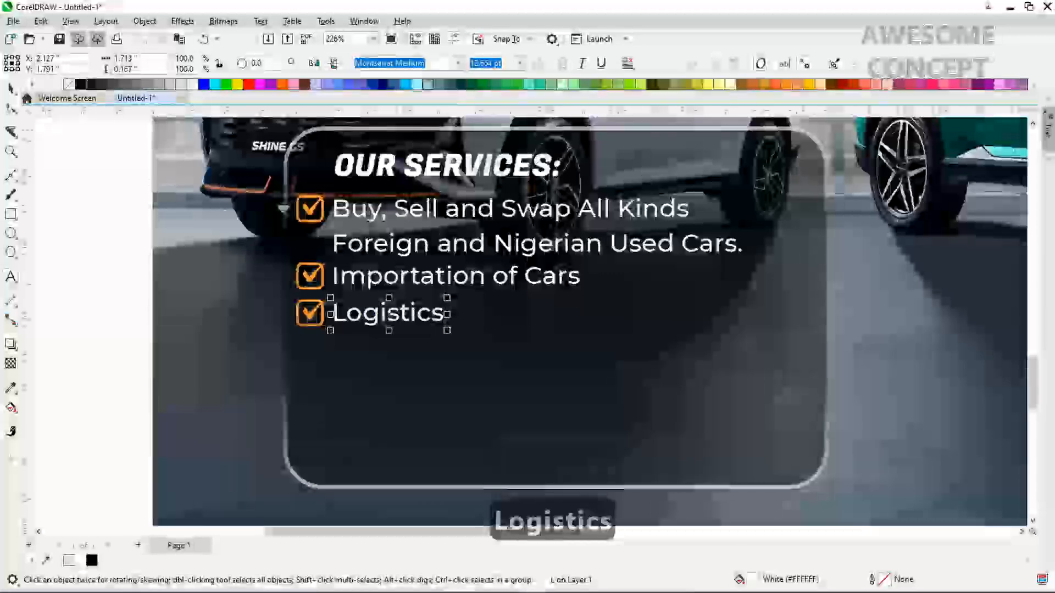
{"action": "key", "text": "Escape"}
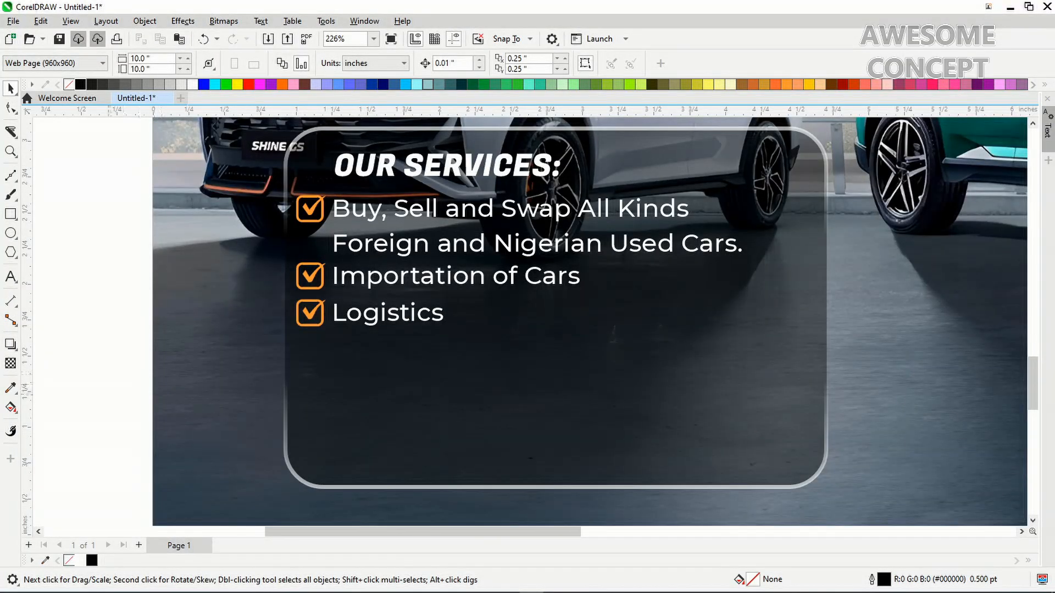
Scale the three-line checklist up about 114% to 3.556 × 1.047 in
{"action": "left_click_drag", "start_coordinate": [105, 396], "coordinate": [782, 187]}
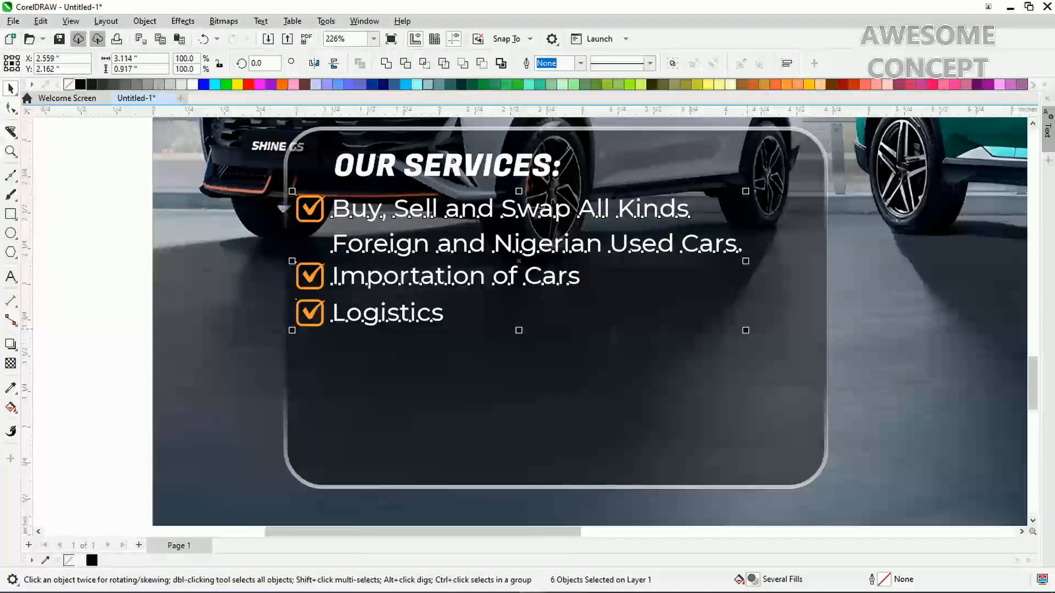
{"action": "left_click_drag", "start_coordinate": [746, 331], "coordinate": [809, 350]}
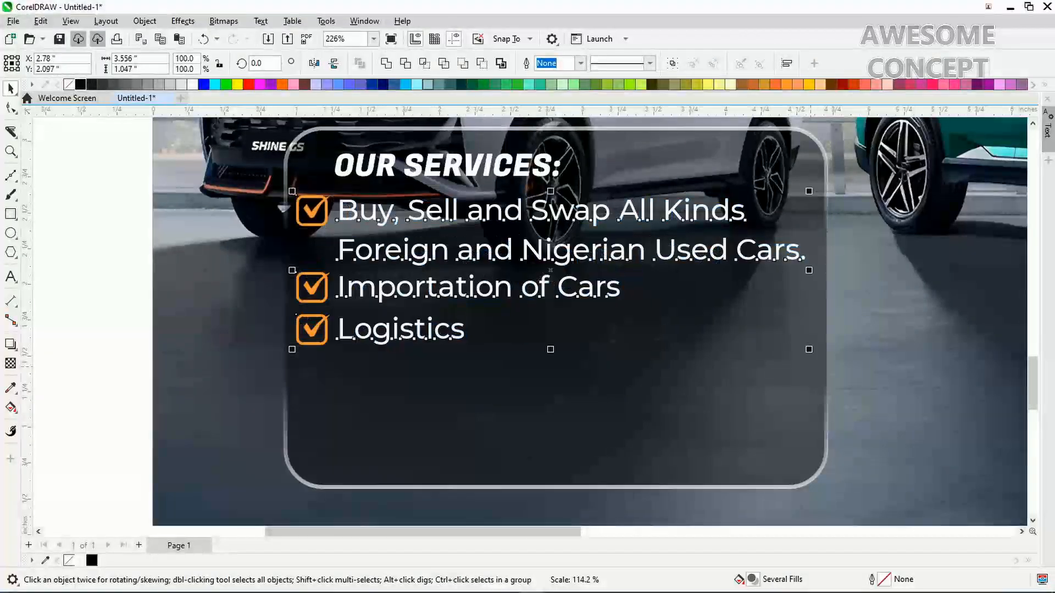
{"action": "key", "text": "ctrl+minus"}
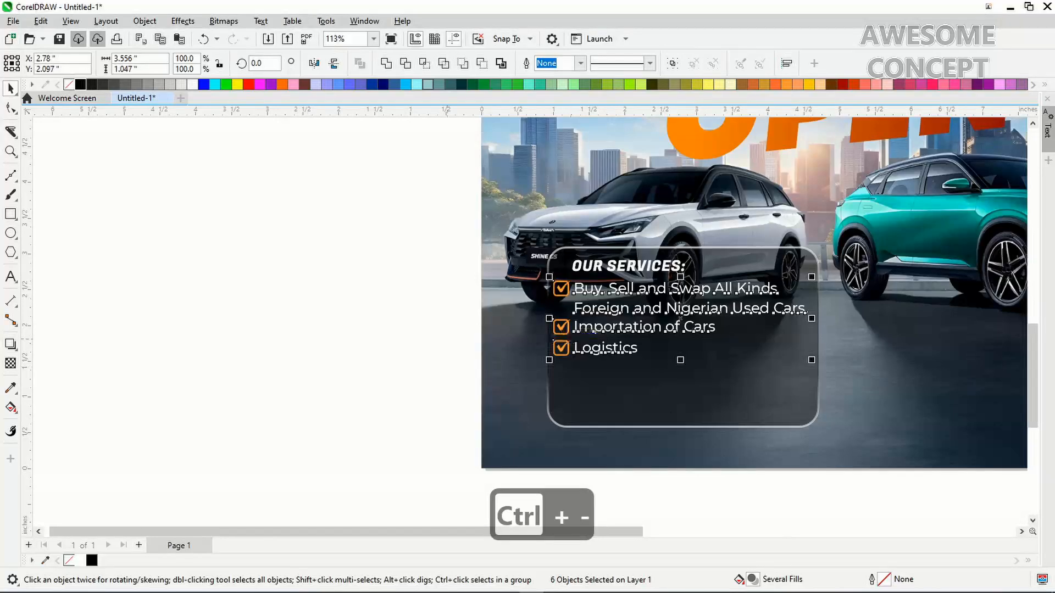
{"action": "key", "text": "Escape"}
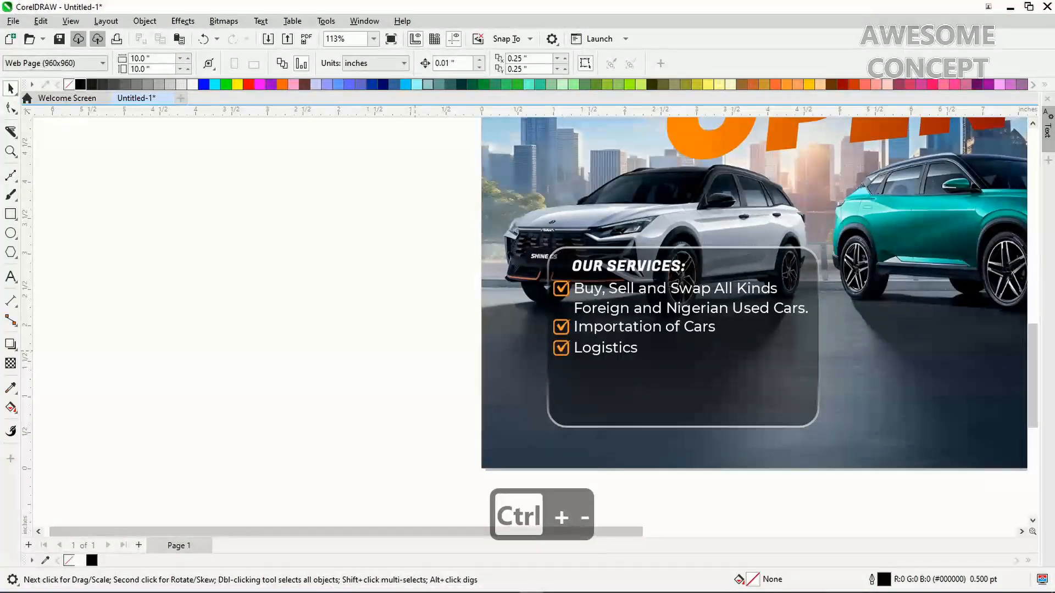
{"action": "key", "text": "alt+Right"}
{"action": "key", "text": "alt+Right"}
{"action": "key", "text": "alt+Right"}
{"action": "key", "text": "alt+Right"}
{"action": "key", "text": "alt+Right"}
{"action": "key", "text": "alt+Right"}
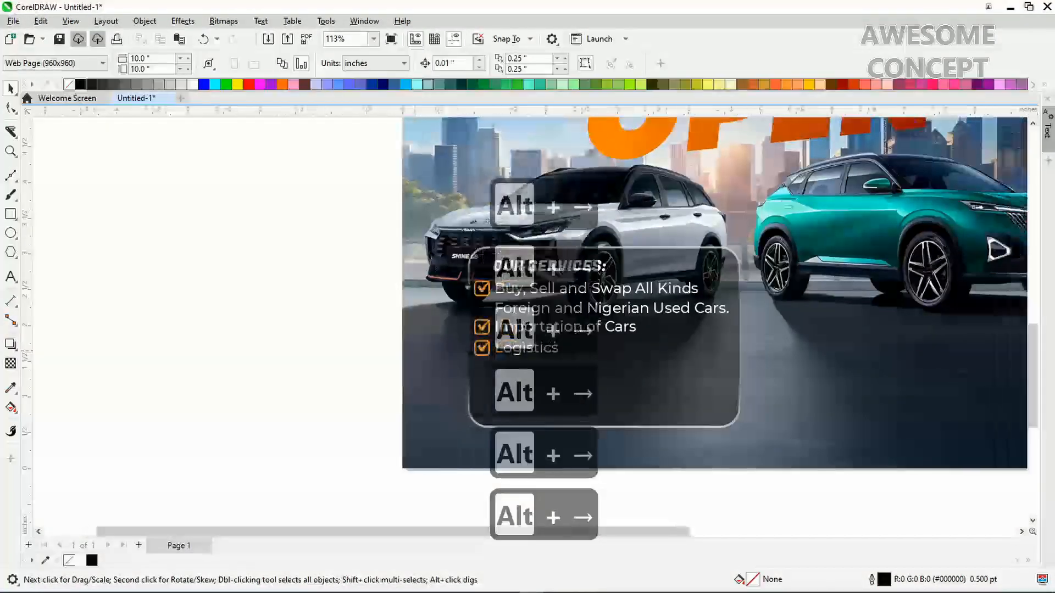
{"action": "key", "text": "alt+Right"}
{"action": "key", "text": "alt+Right"}
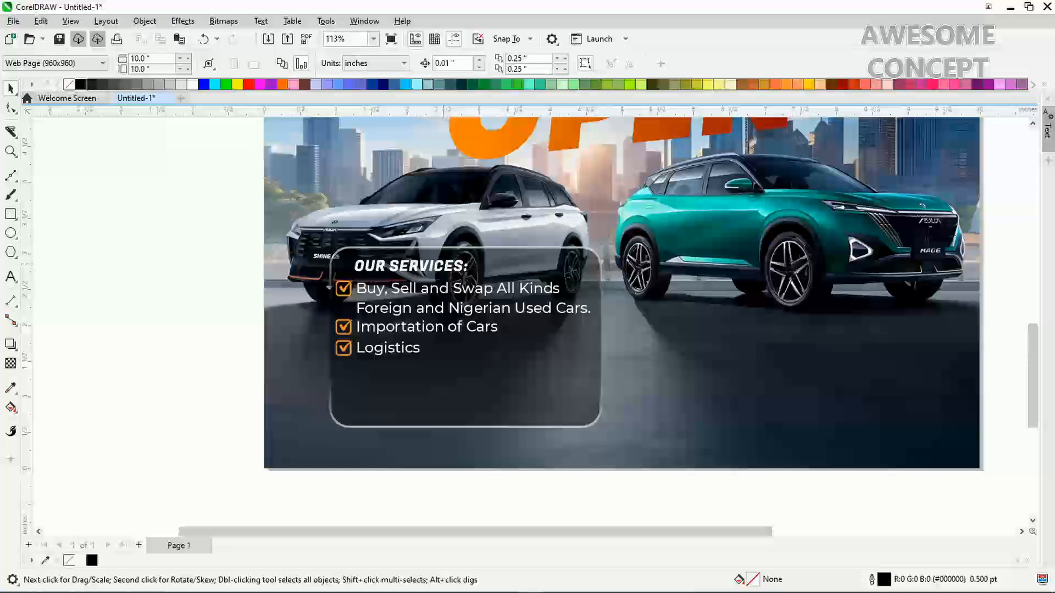
Enlarge the OUR SERVICES heading and nudge the three service texts slightly right
{"action": "left_click", "coordinate": [444, 265]}
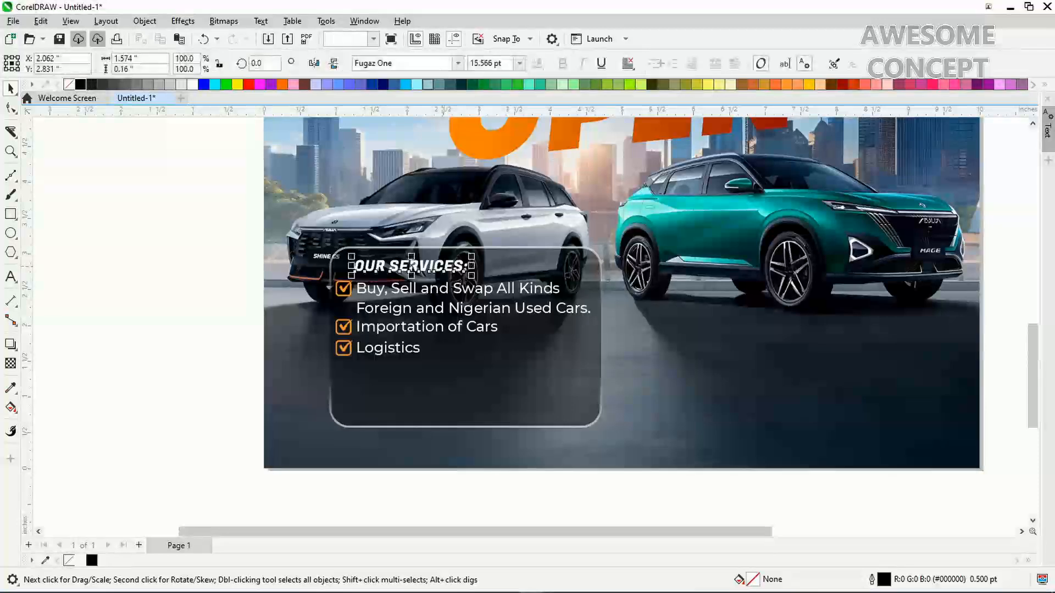
{"action": "left_click_drag", "start_coordinate": [472, 256], "coordinate": [488, 252]}
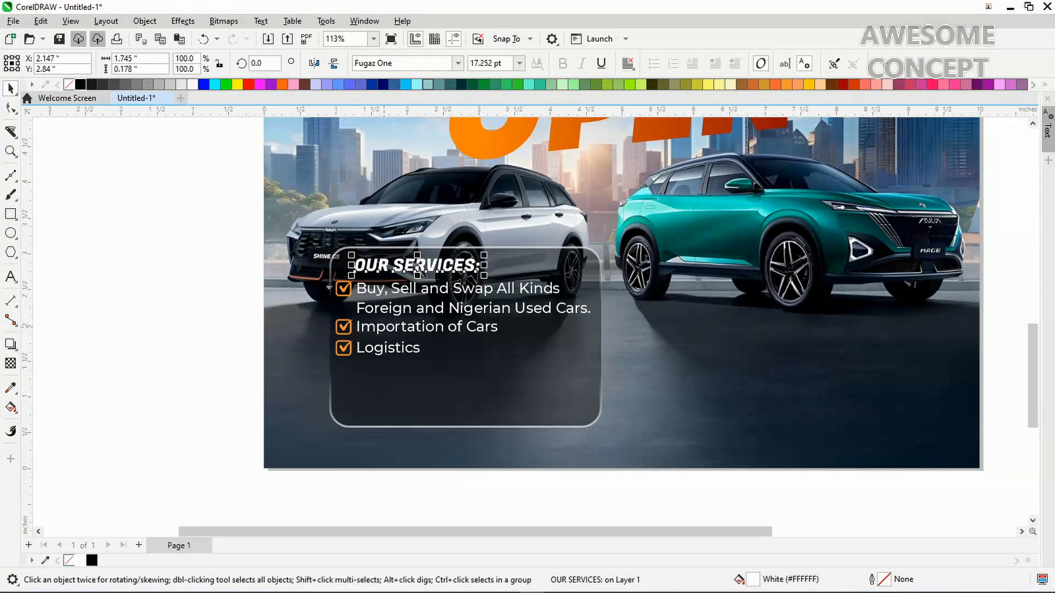
{"action": "left_click", "coordinate": [431, 327]}
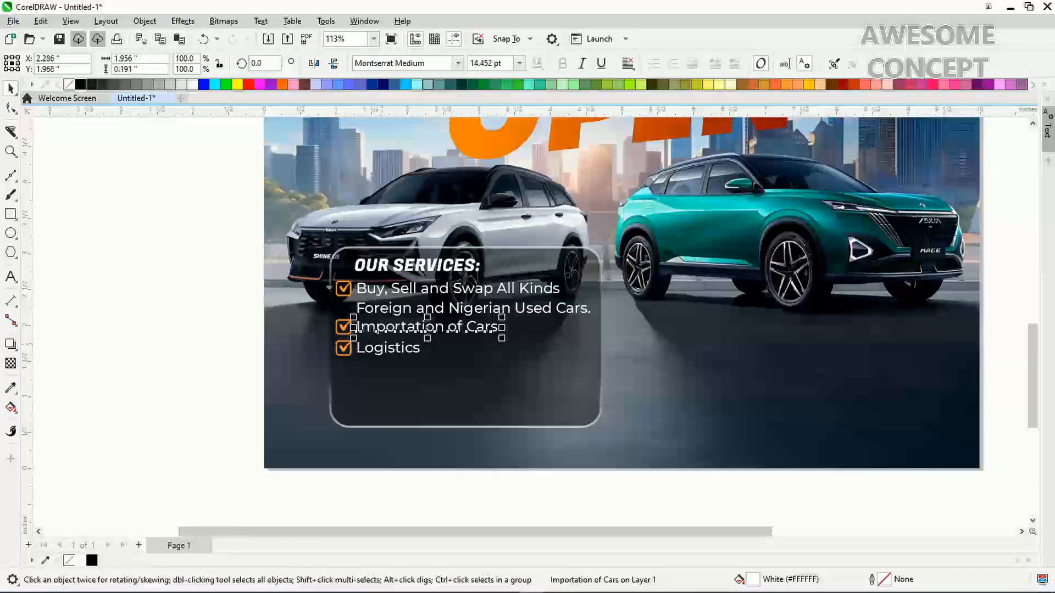
{"action": "left_click", "coordinate": [382, 348], "text": "shift"}
{"action": "left_click", "coordinate": [382, 308], "text": "shift"}
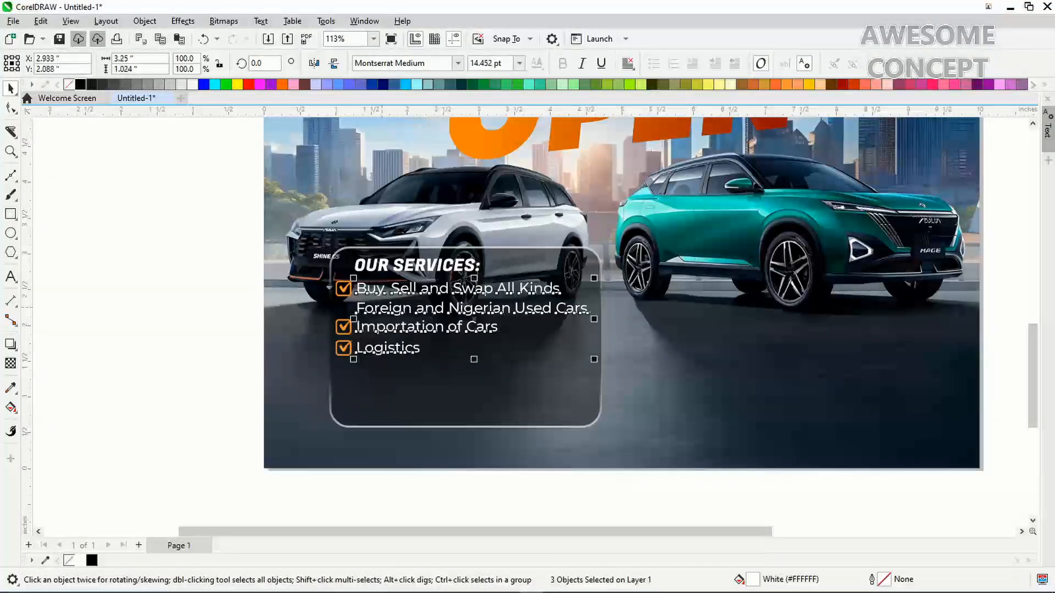
{"action": "key", "text": "Right"}
{"action": "key", "text": "Right"}
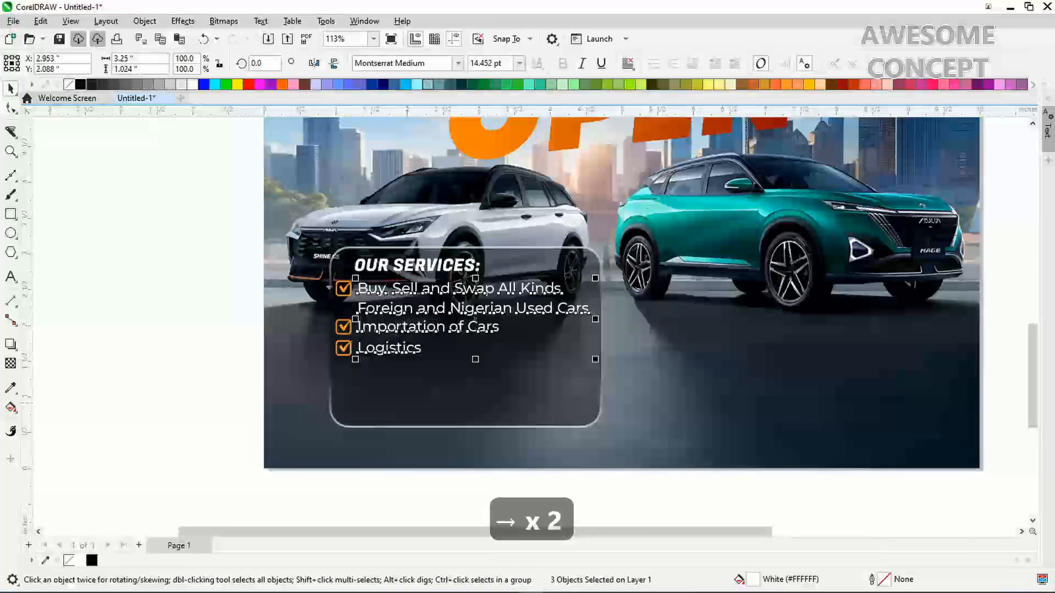
{"action": "left_click", "coordinate": [407, 396]}
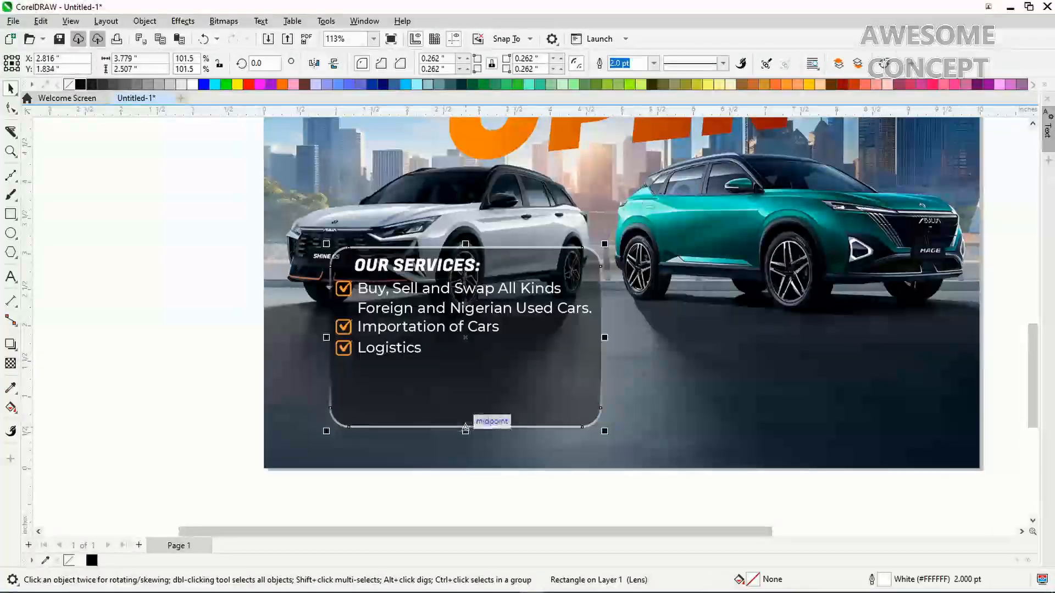
Shorten the services panel to 3.779 × 1.719 in and make the dark backing rectangle match
{"action": "left_click_drag", "start_coordinate": [465, 428], "coordinate": [465, 371]}
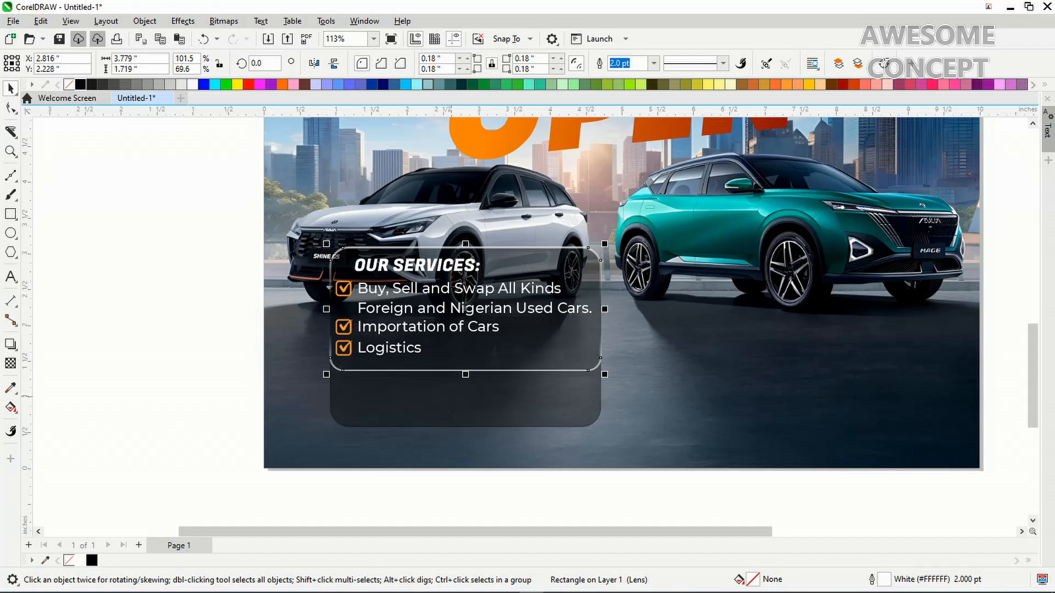
{"action": "key", "text": "ctrl+r"}
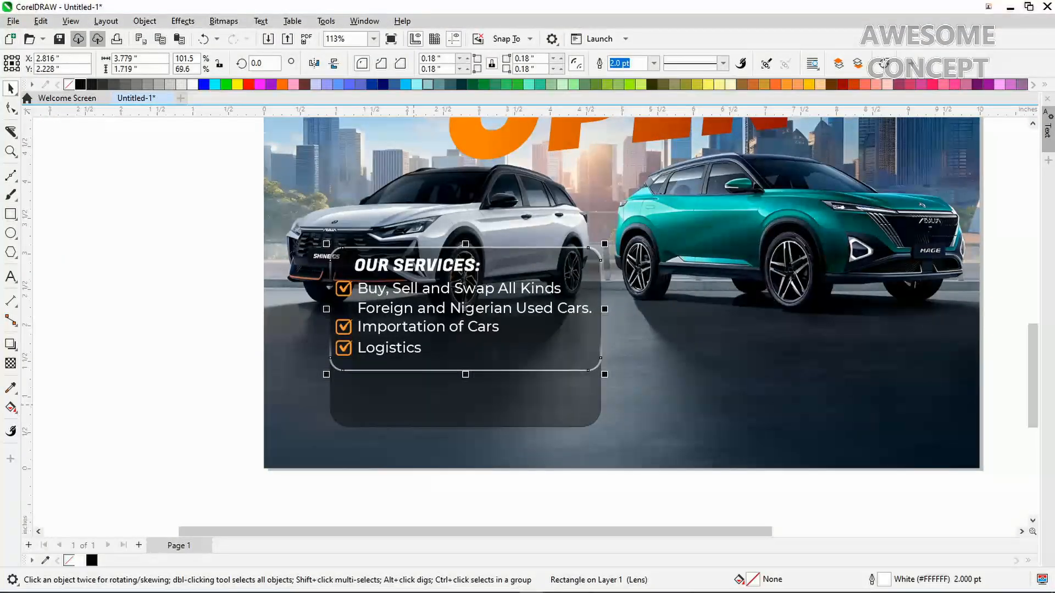
{"action": "left_click", "coordinate": [408, 415]}
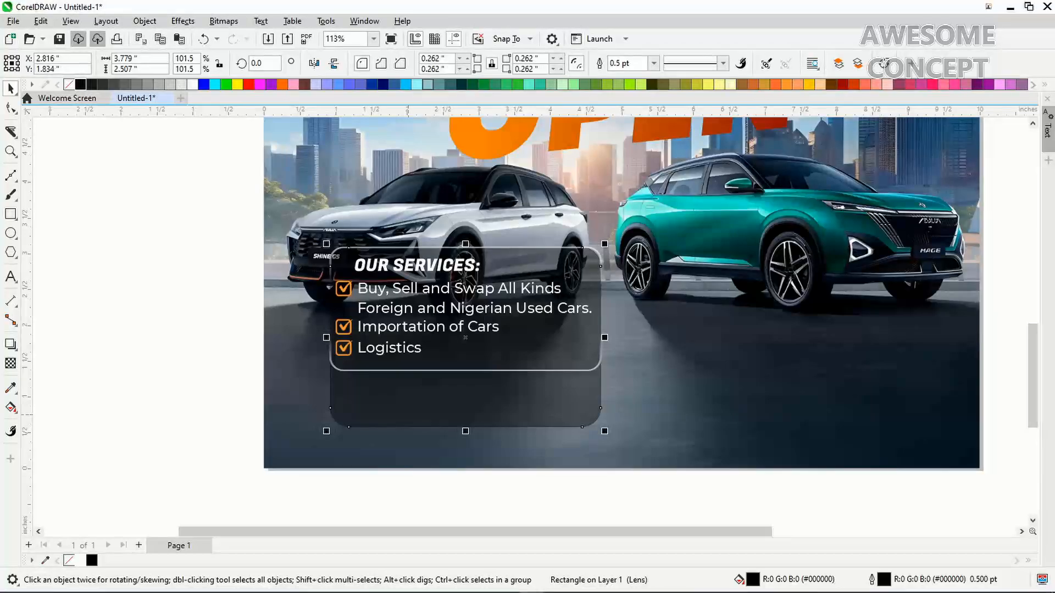
{"action": "key", "text": "ctrl+r"}
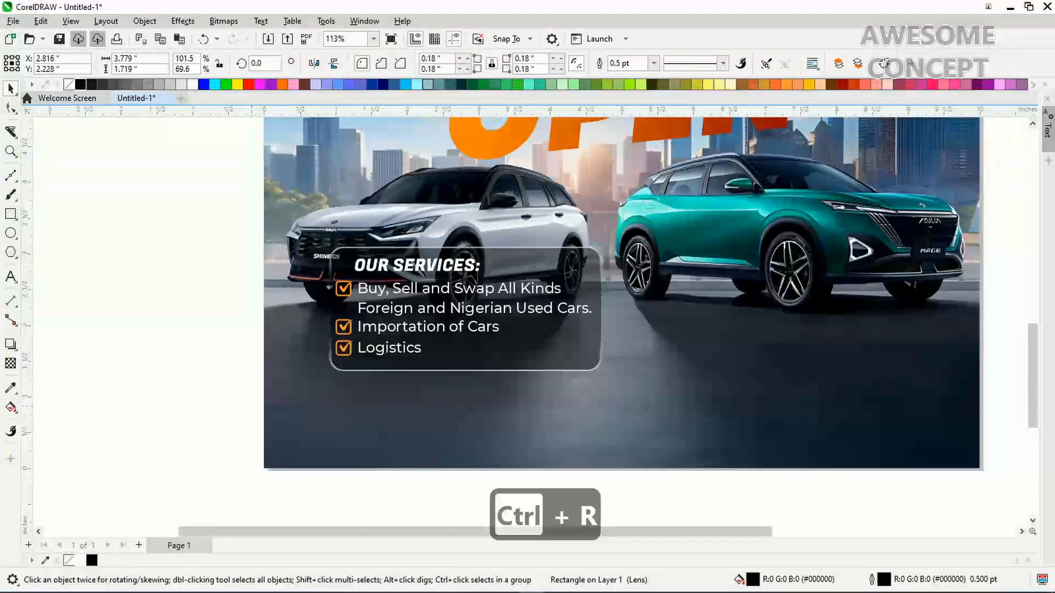
{"action": "left_click_drag", "start_coordinate": [231, 424], "coordinate": [609, 230]}
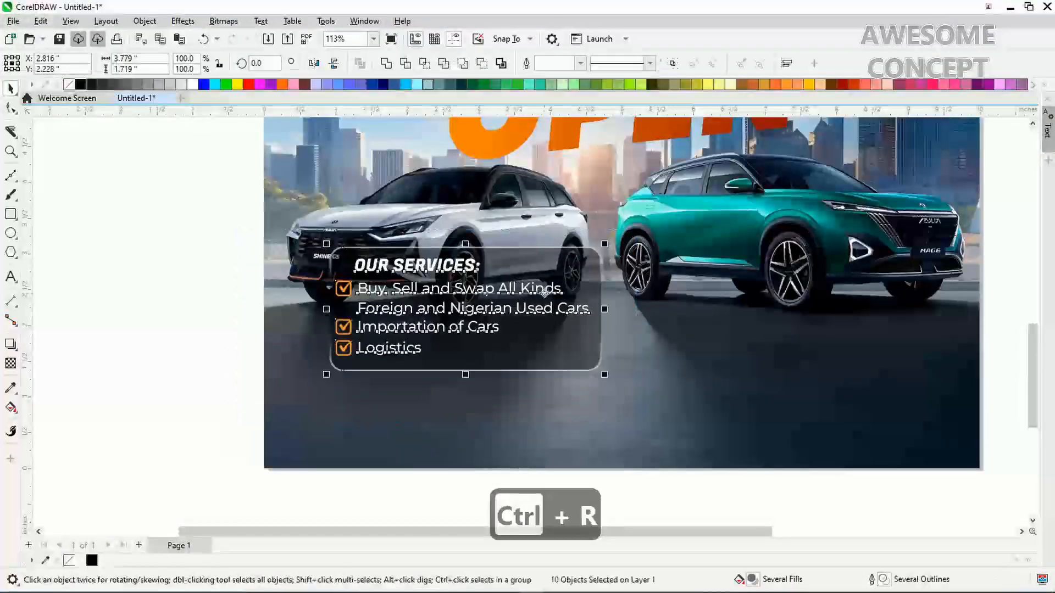
Move the services box down under the white car, enlarge it slightly, and set X to 2.651 in
{"action": "left_click_drag", "start_coordinate": [544, 293], "coordinate": [516, 350]}
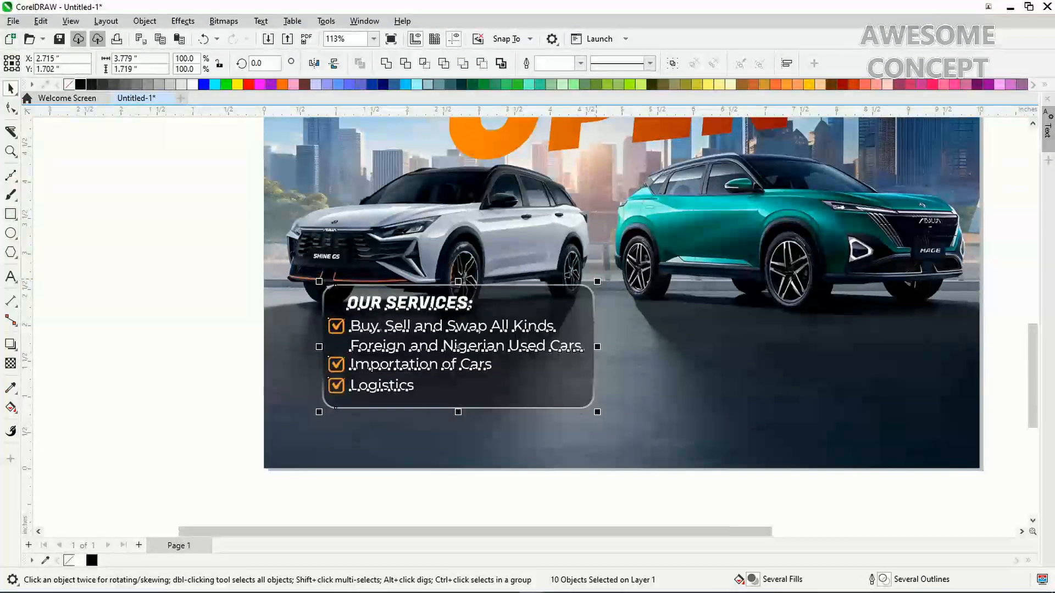
{"action": "left_click_drag", "start_coordinate": [319, 282], "coordinate": [292, 268]}
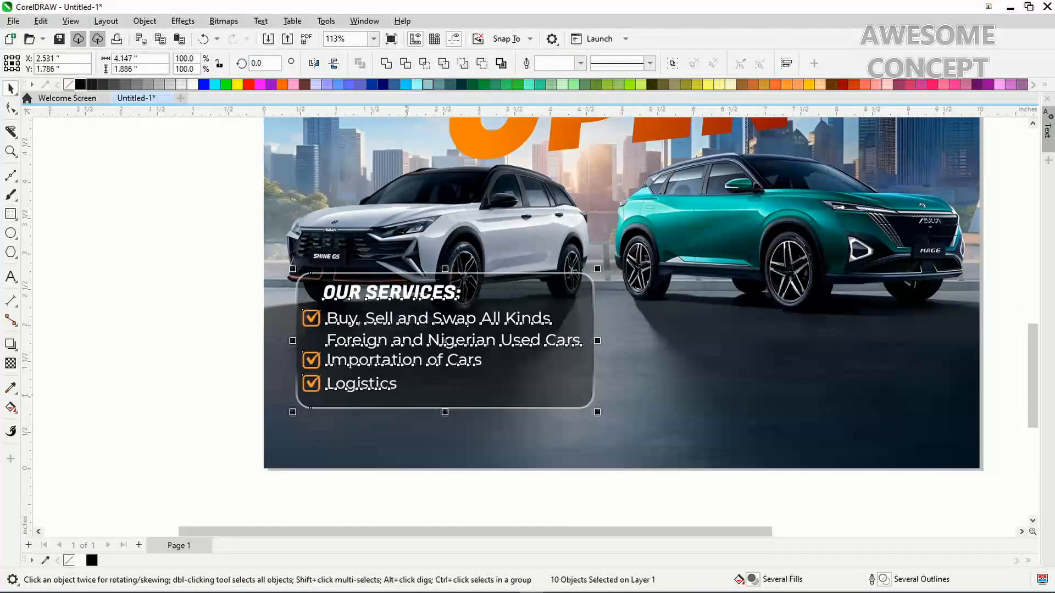
{"action": "left_click_drag", "start_coordinate": [394, 378], "coordinate": [403, 378]}
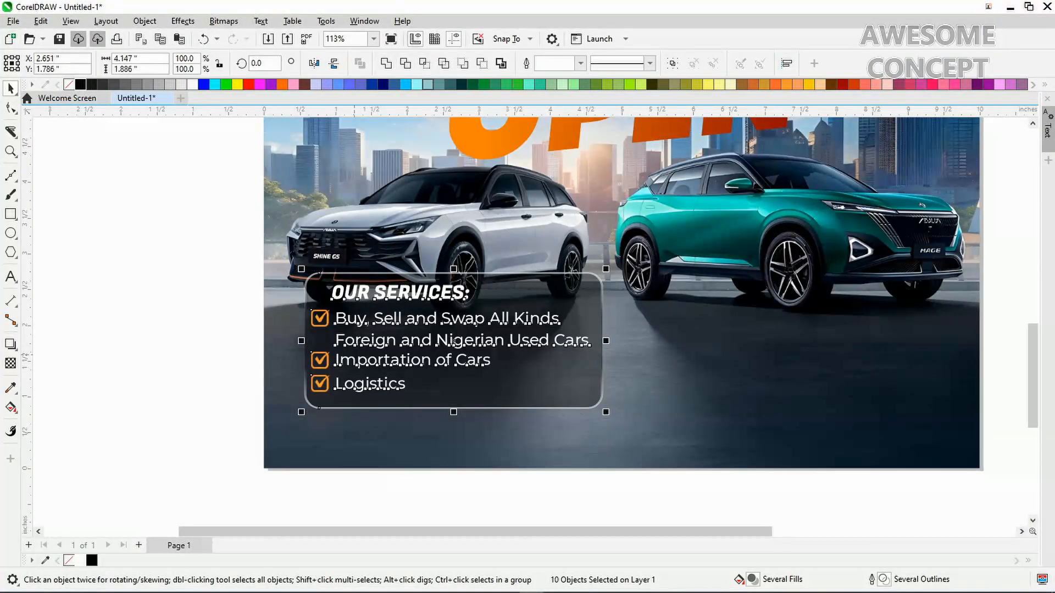
Duplicate the services box and place a 63% copy (2.616 × 1.19 in) under the teal car
{"action": "key", "text": "ctrl+d"}
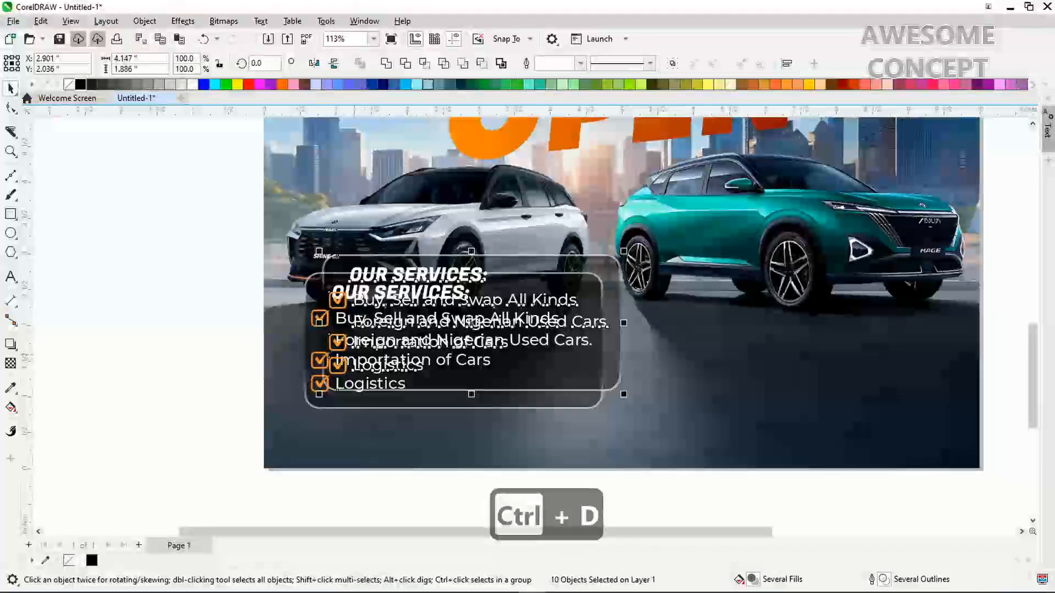
{"action": "left_click_drag", "start_coordinate": [497, 319], "coordinate": [834, 334]}
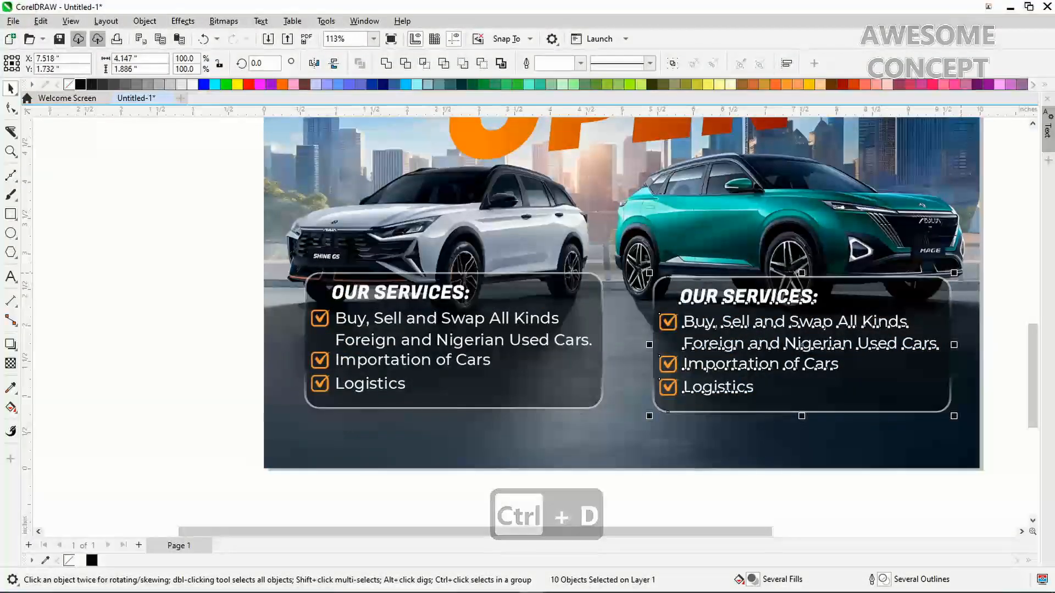
{"action": "left_click_drag", "start_coordinate": [954, 273], "coordinate": [840, 328]}
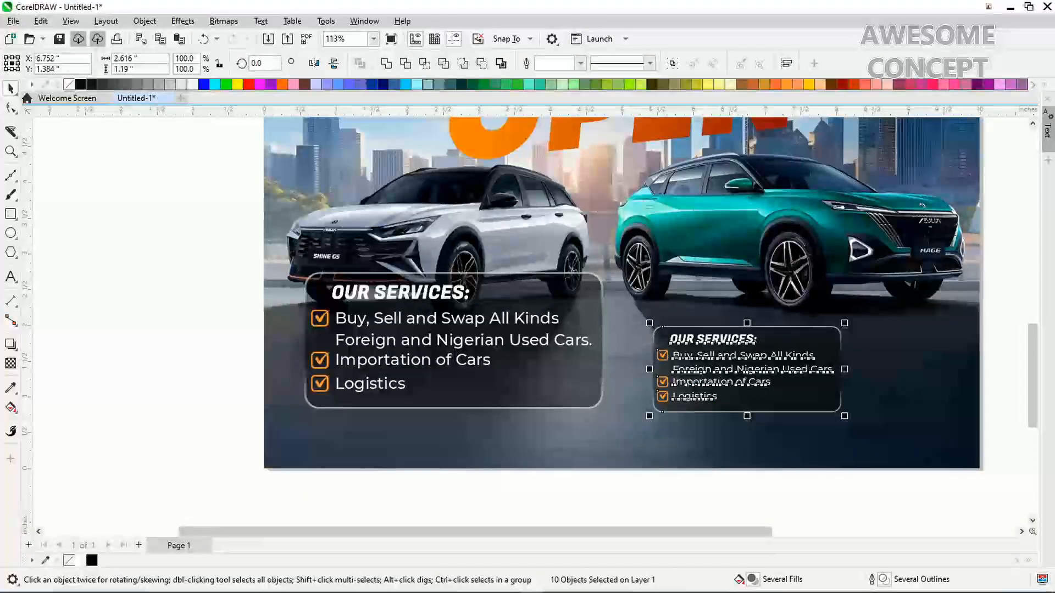
{"action": "key", "text": "z"}
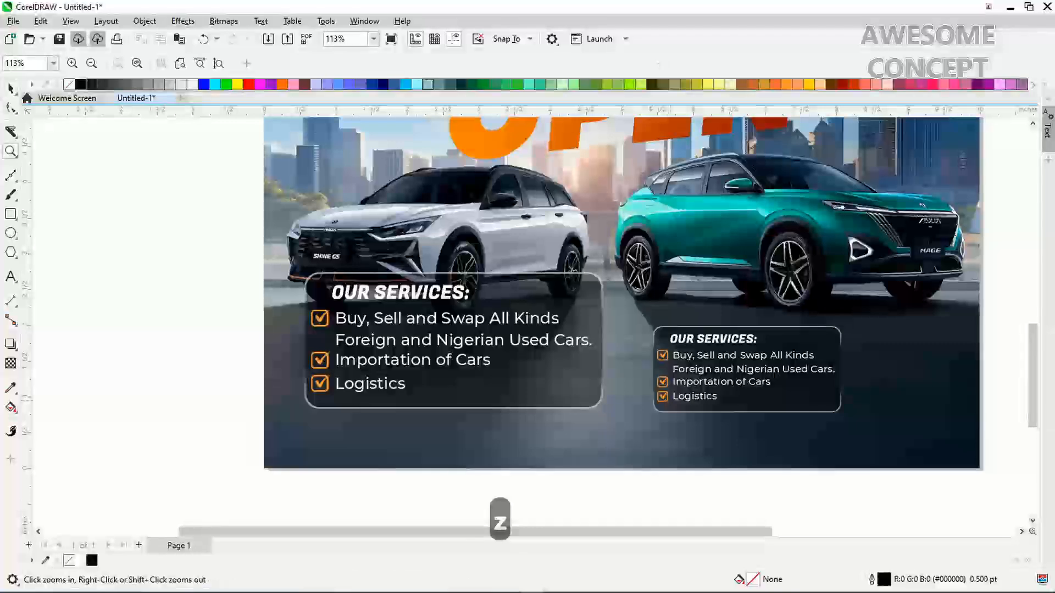
{"action": "left_click_drag", "start_coordinate": [867, 420], "coordinate": [1022, 435]}
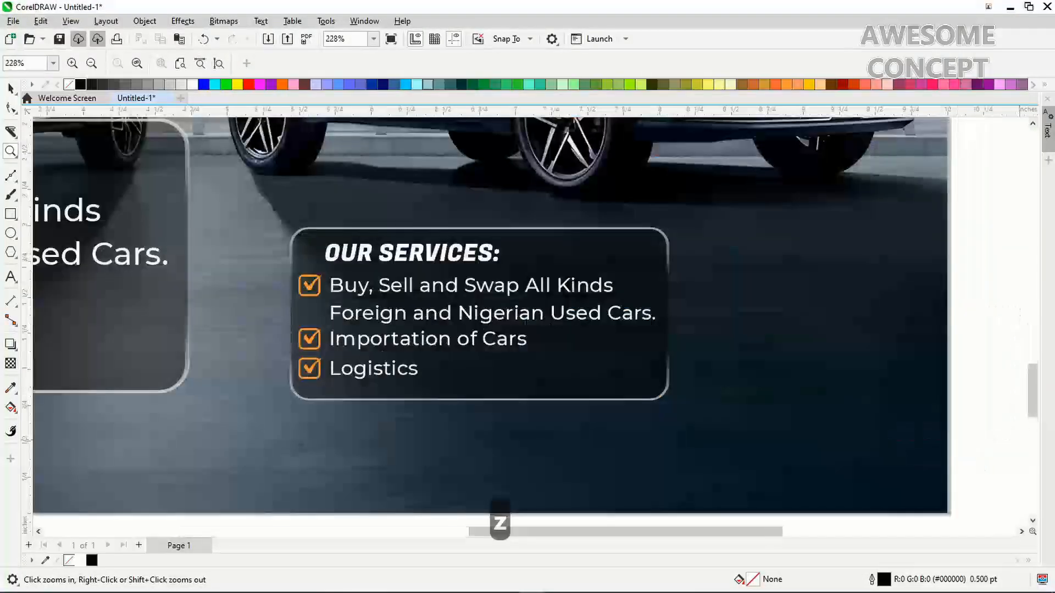
{"action": "key", "text": "ctrl+space"}
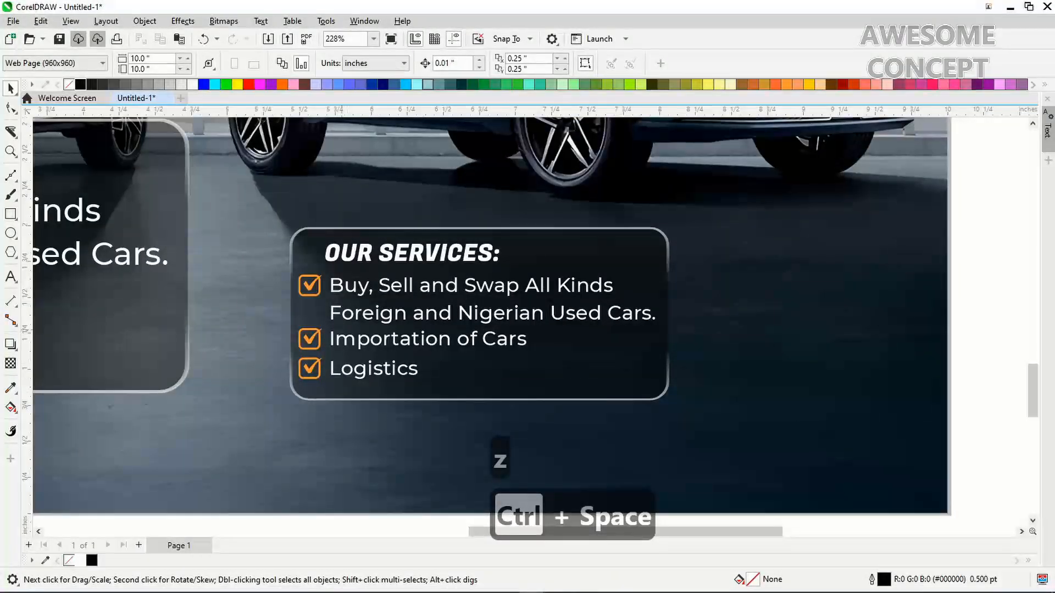
{"action": "double_click", "coordinate": [354, 254]}
Retitle the copy 'CONTACT US:' and delete its three orange checkbox icons
{"action": "key", "text": "ctrl+a"}
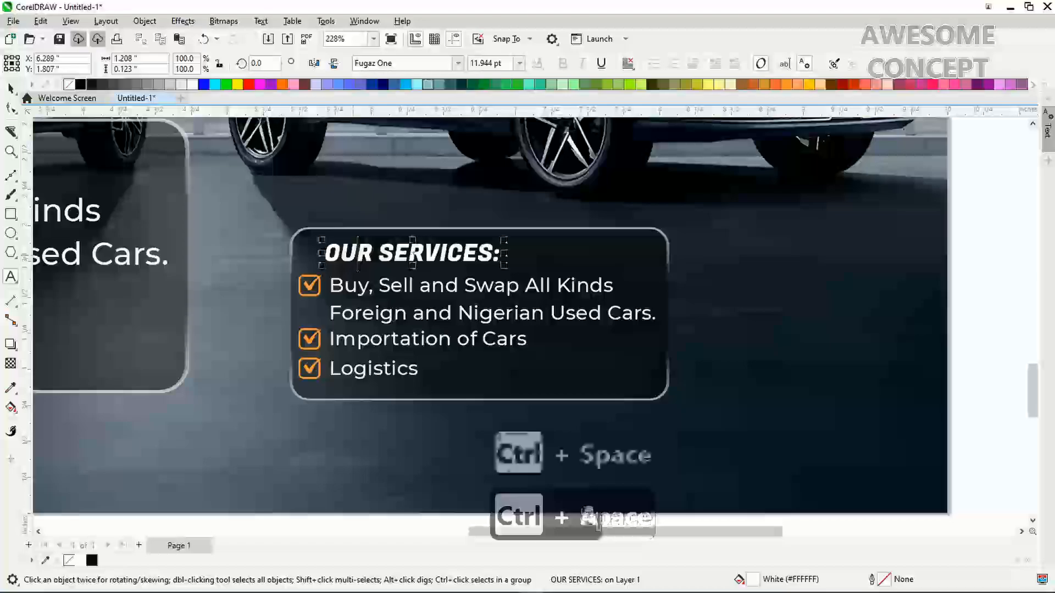
{"action": "type", "text": "co"}
{"action": "key", "text": "BackSpace"}
{"action": "key", "text": "BackSpace"}
{"action": "key", "text": "BackSpace"}
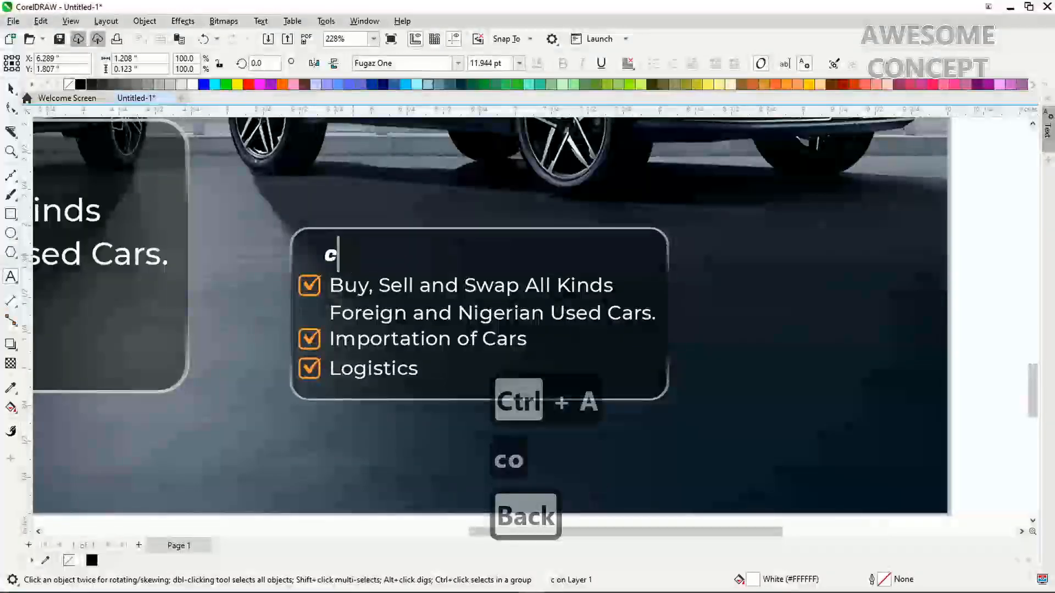
{"action": "key", "text": "Caps_Lock"}
{"action": "type", "text": "CONTAC"}
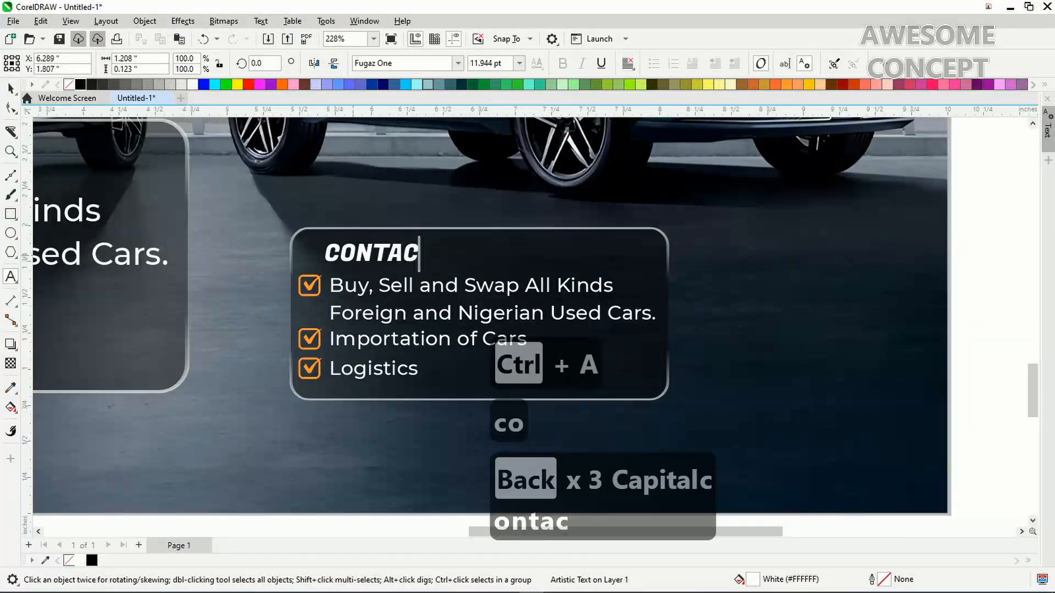
{"action": "type", "text": "T US:"}
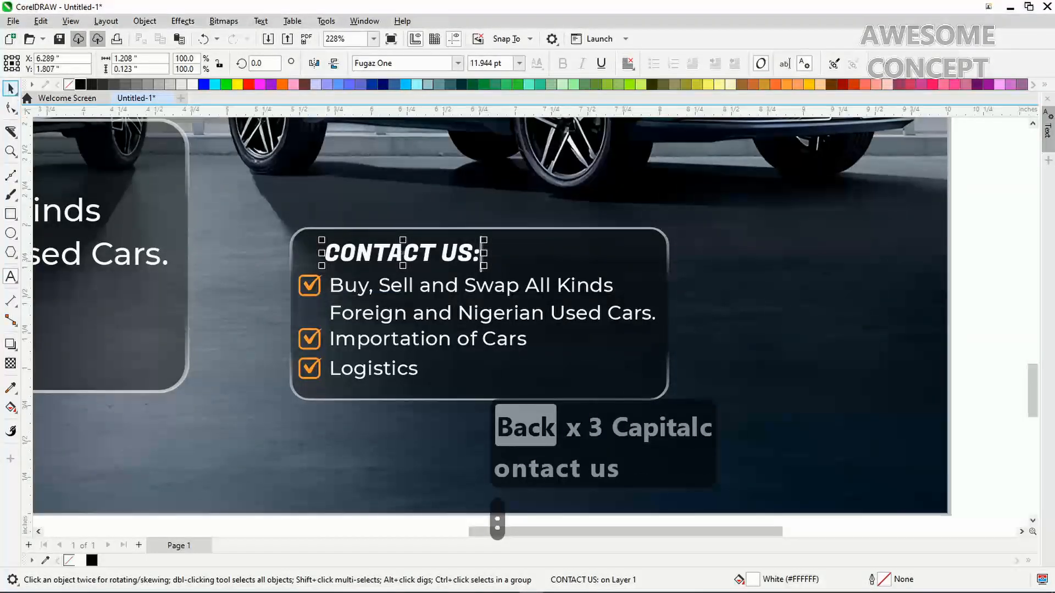
{"action": "left_click_drag", "start_coordinate": [250, 522], "coordinate": [342, 264]}
{"action": "key", "text": "Delete"}
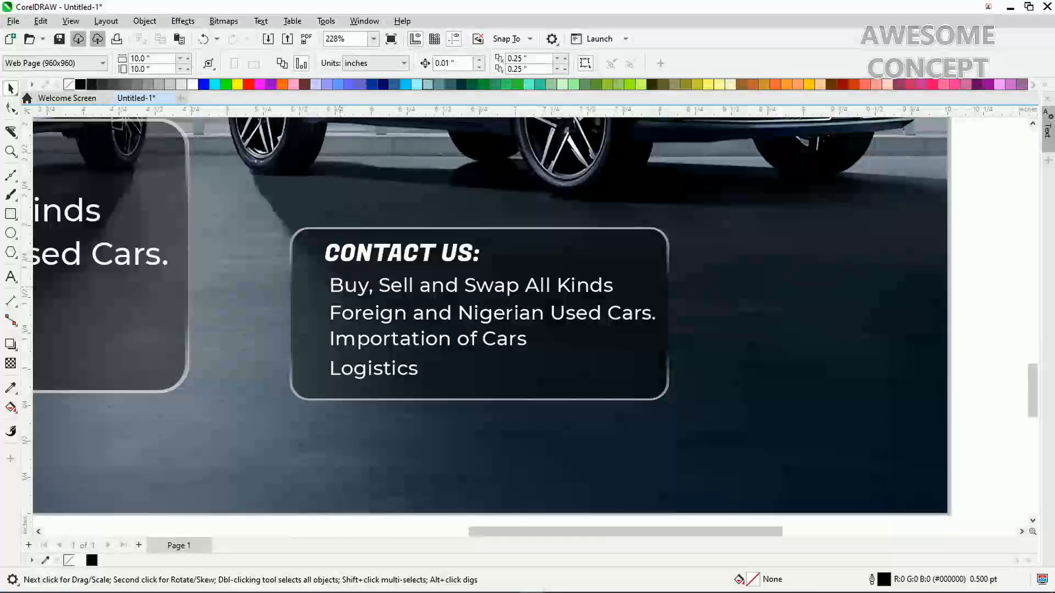
Import the Whatsapp logo and place it beside the contact box's first text line
{"action": "right_click", "coordinate": [264, 368]}
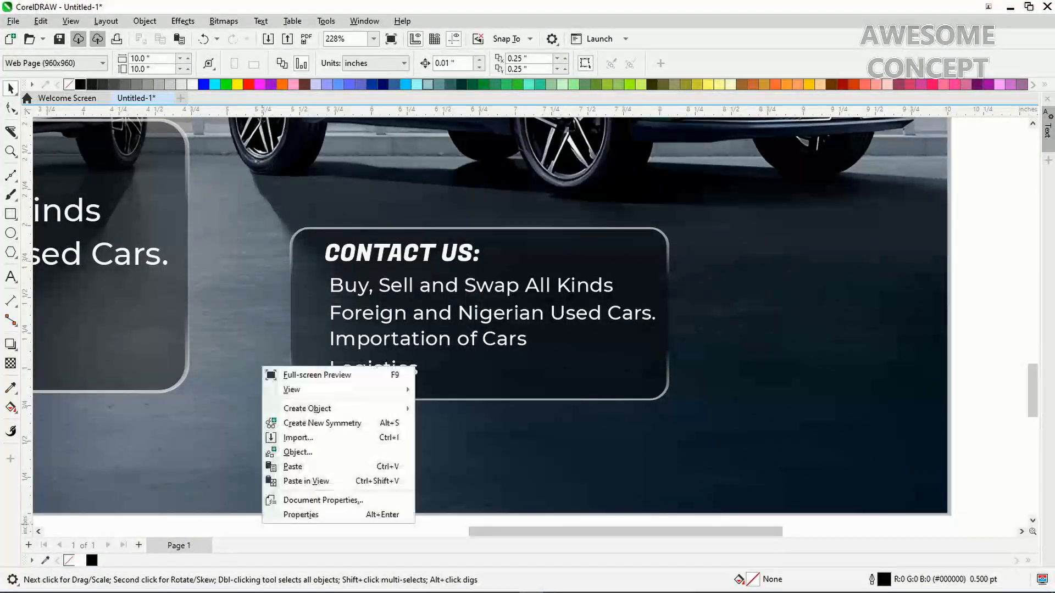
{"action": "left_click", "coordinate": [298, 438]}
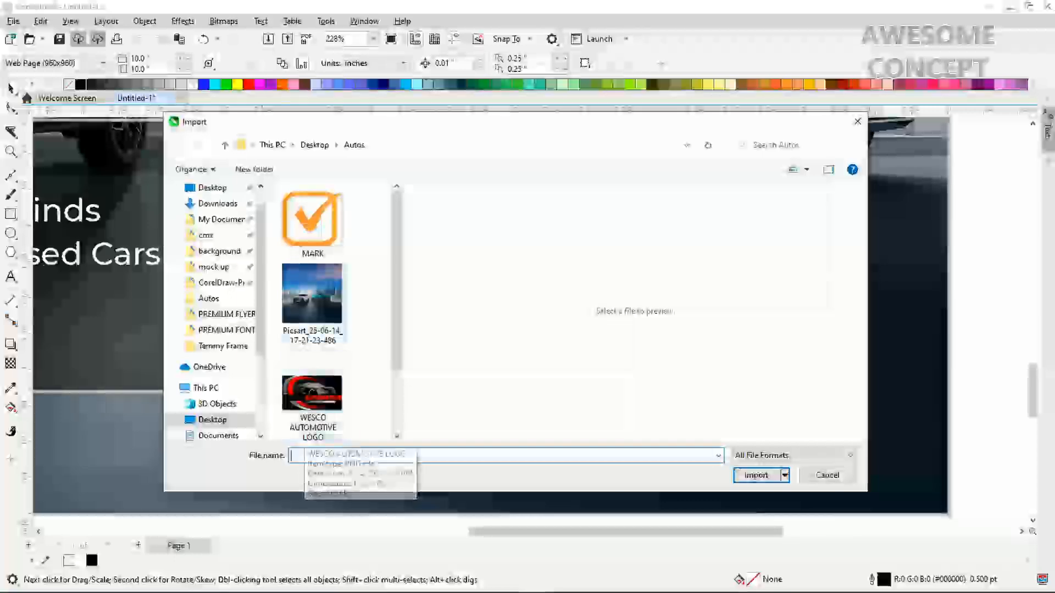
{"action": "scroll", "coordinate": [312, 310], "scroll_direction": "down", "scroll_amount": 1}
{"action": "scroll", "coordinate": [313, 329], "scroll_direction": "down", "scroll_amount": 1}
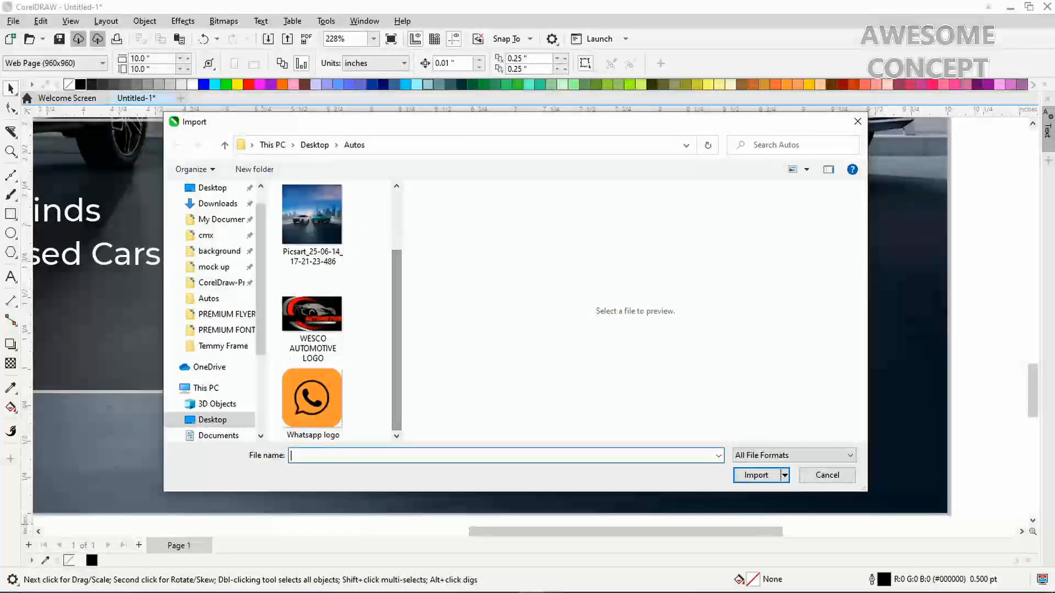
{"action": "double_click", "coordinate": [314, 393]}
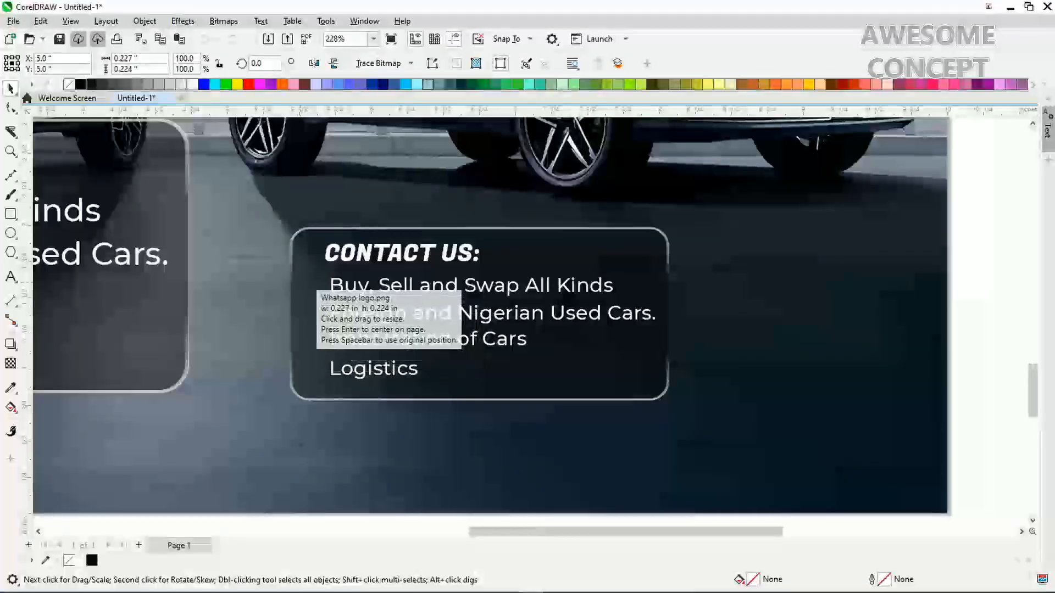
{"action": "left_click_drag", "start_coordinate": [298, 273], "coordinate": [328, 319]}
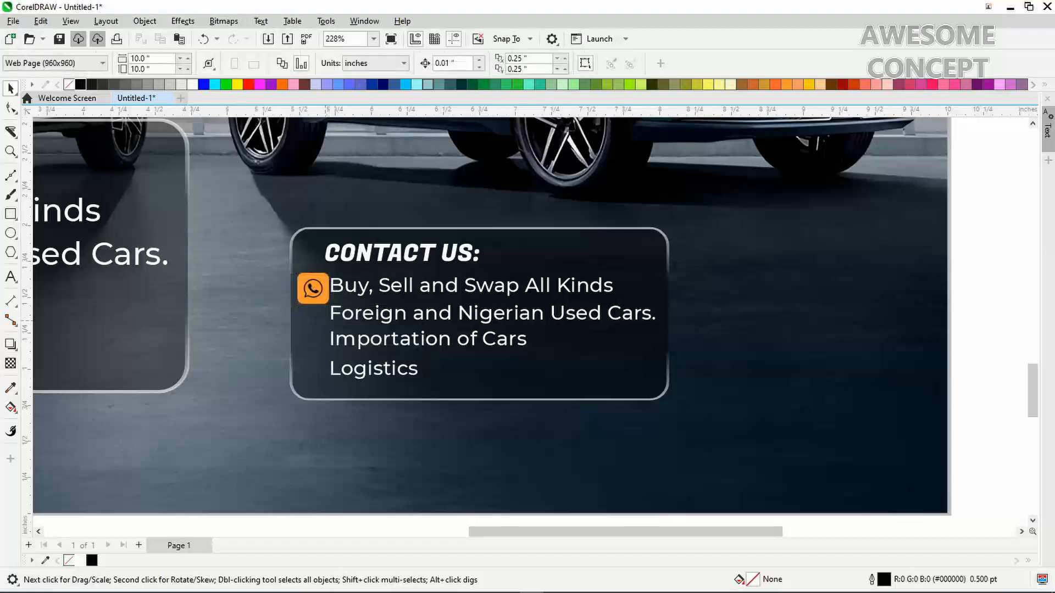
{"action": "left_click", "coordinate": [340, 291]}
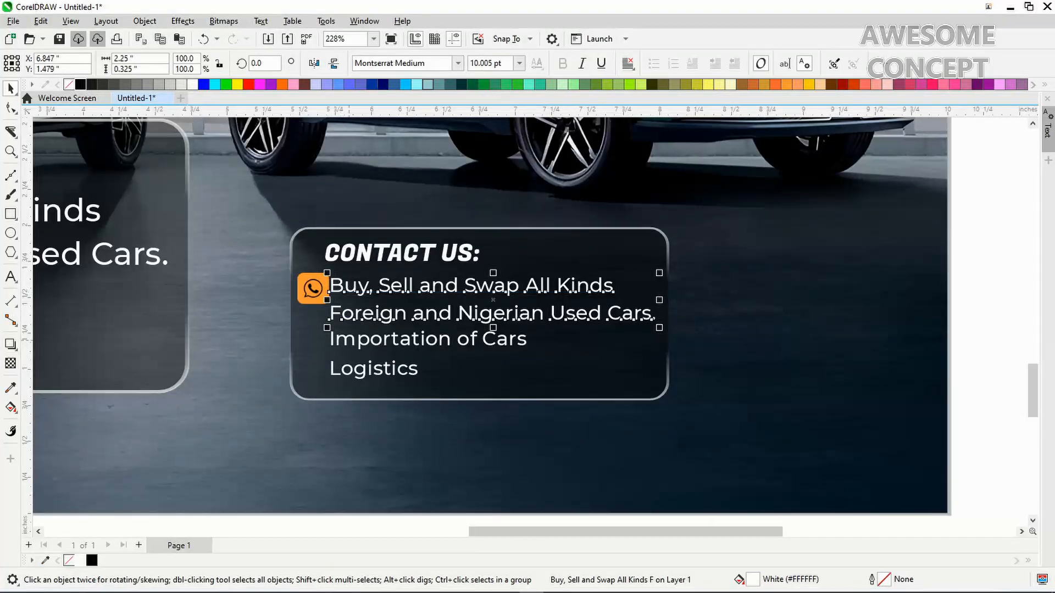
Clear the Importation of Cars, Logistics and Buy, Sell text from the contact box
{"action": "left_click", "coordinate": [347, 340]}
{"action": "left_click", "coordinate": [349, 366], "text": "shift"}
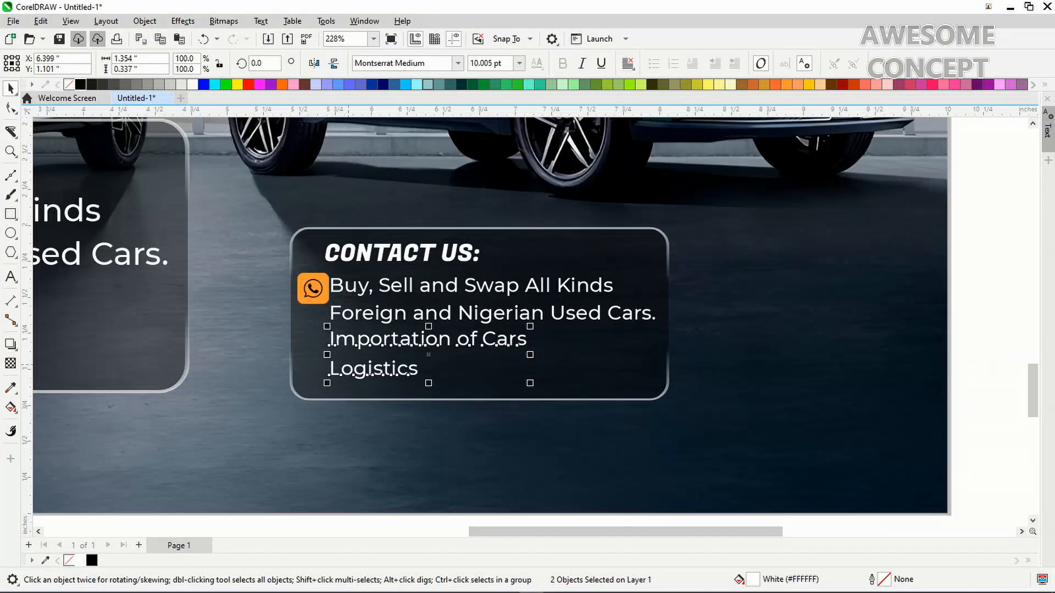
{"action": "key", "text": "Delete"}
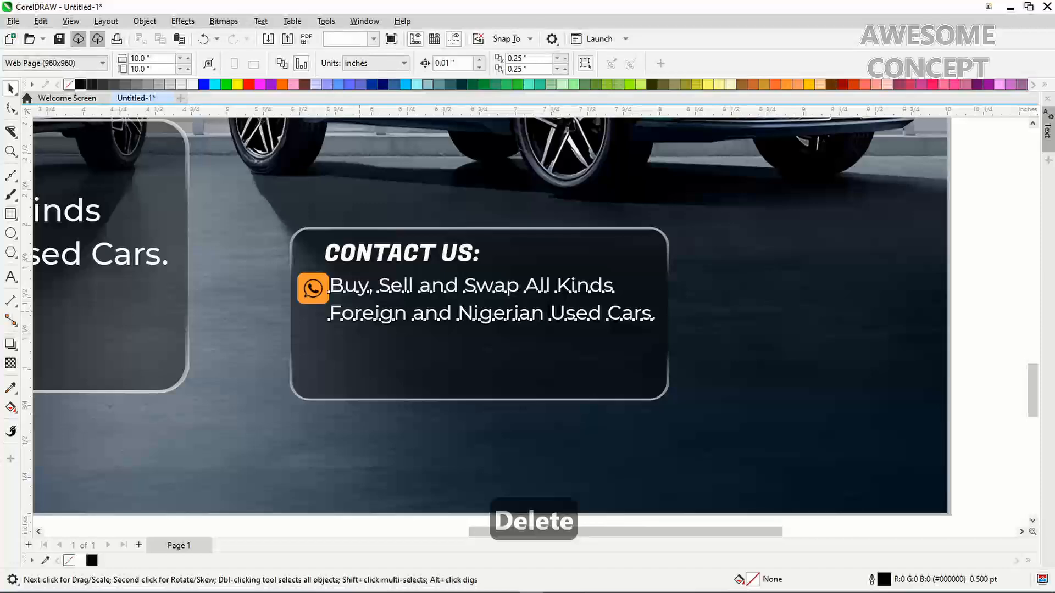
{"action": "double_click", "coordinate": [360, 311]}
{"action": "key", "text": "ctrl+a"}
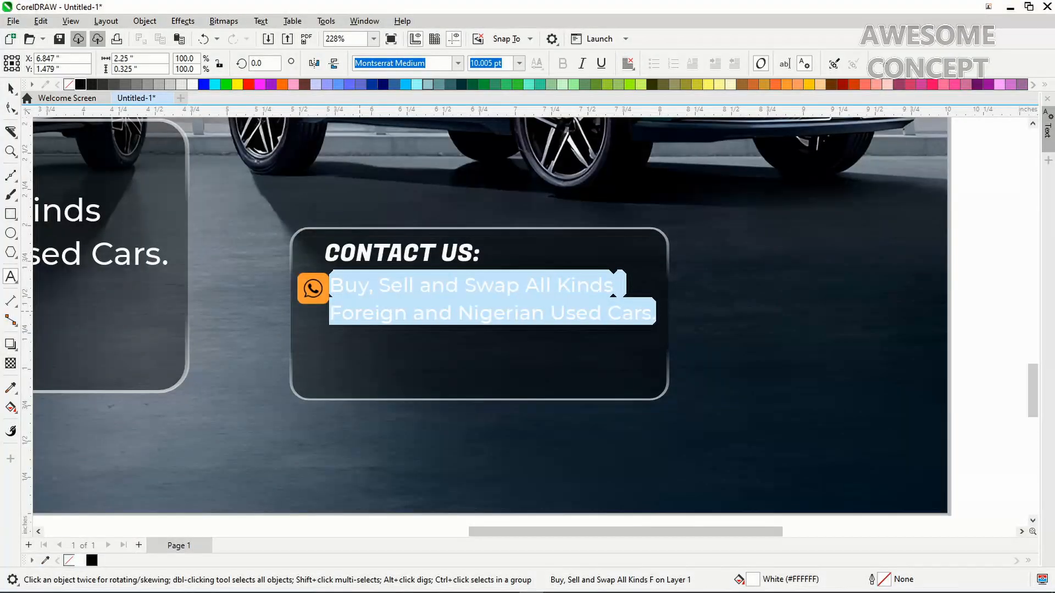
{"action": "key", "text": "Delete"}
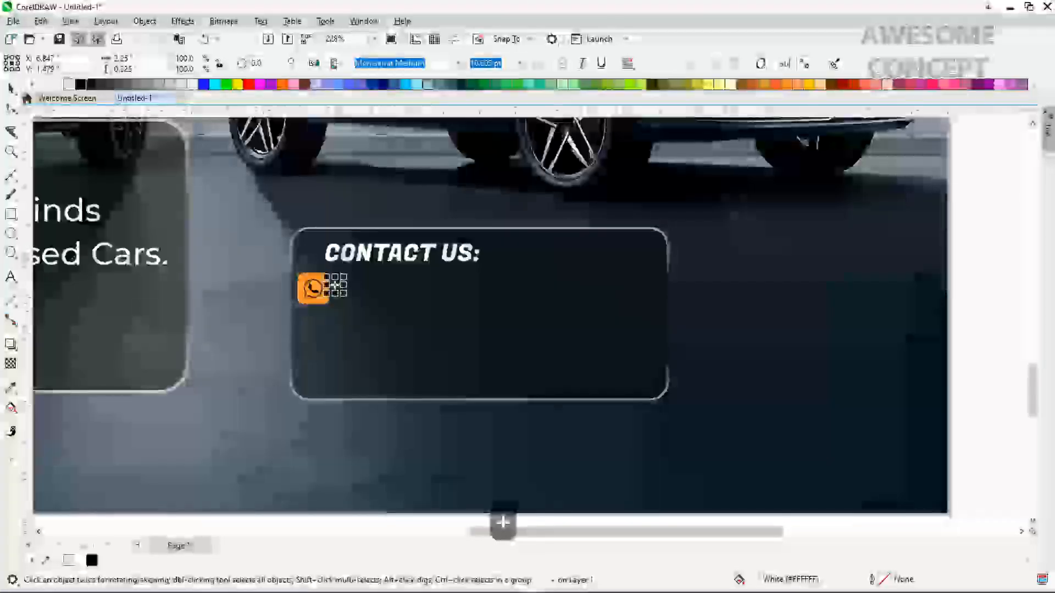
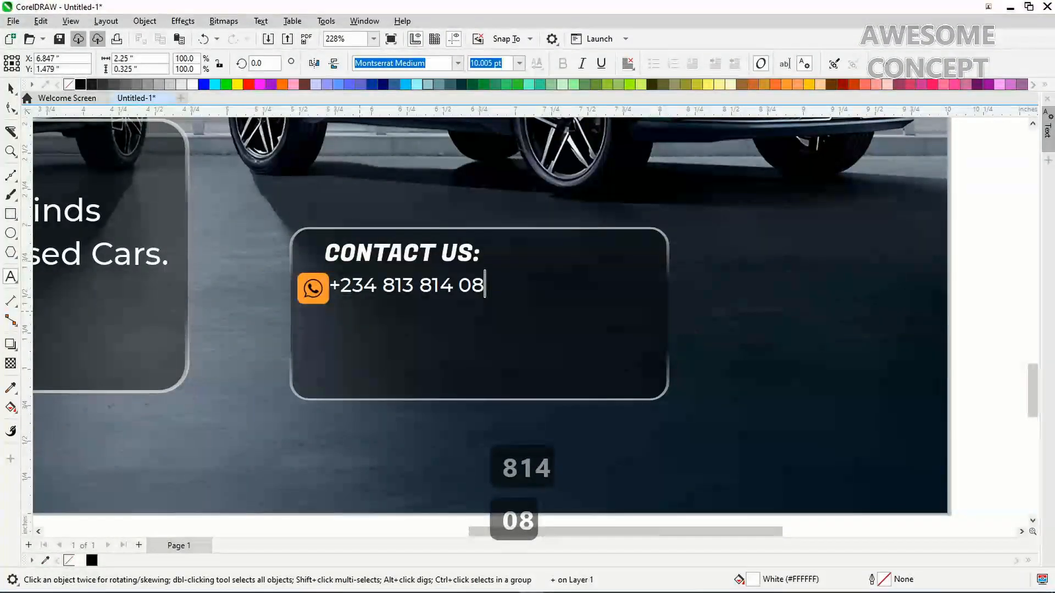
Enter the two business phone numbers on separate lines beside the WhatsApp logo
{"action": "key", "text": "ctrl+space"}
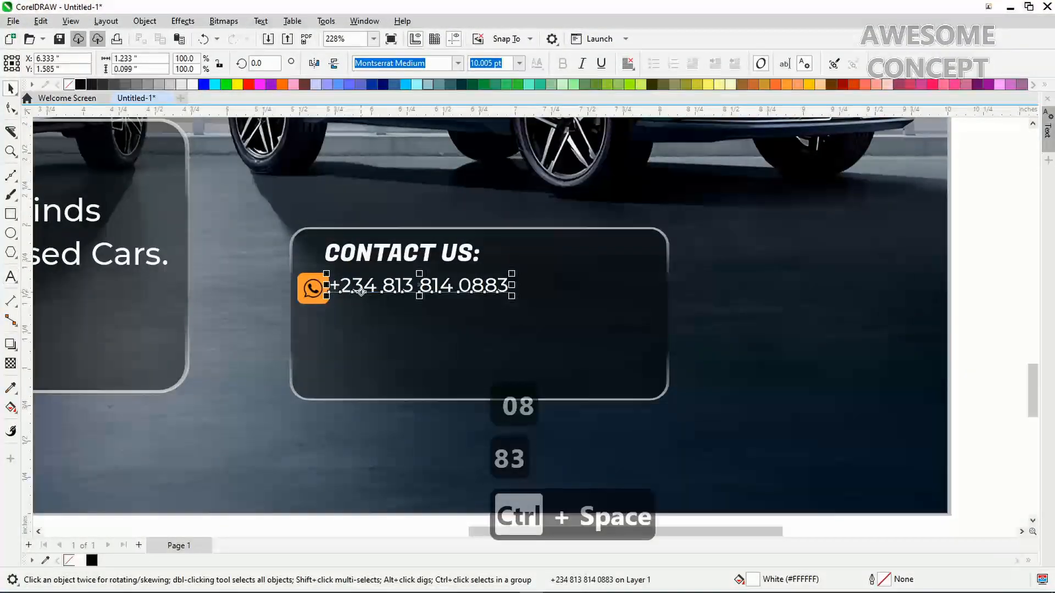
{"action": "double_click", "coordinate": [362, 292]}
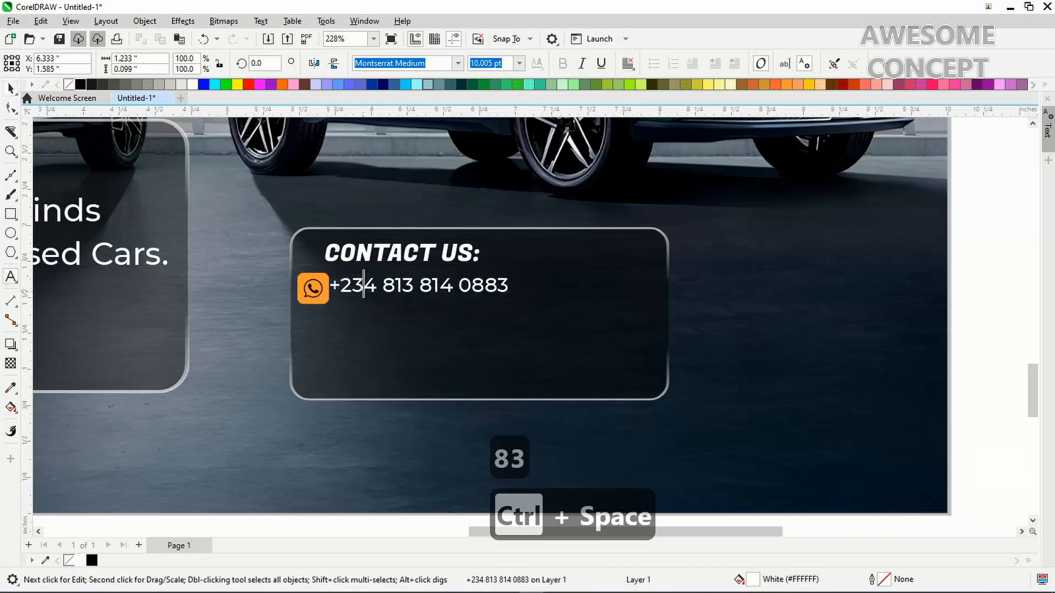
{"action": "left_click", "coordinate": [509, 285]}
{"action": "key", "text": "Return"}
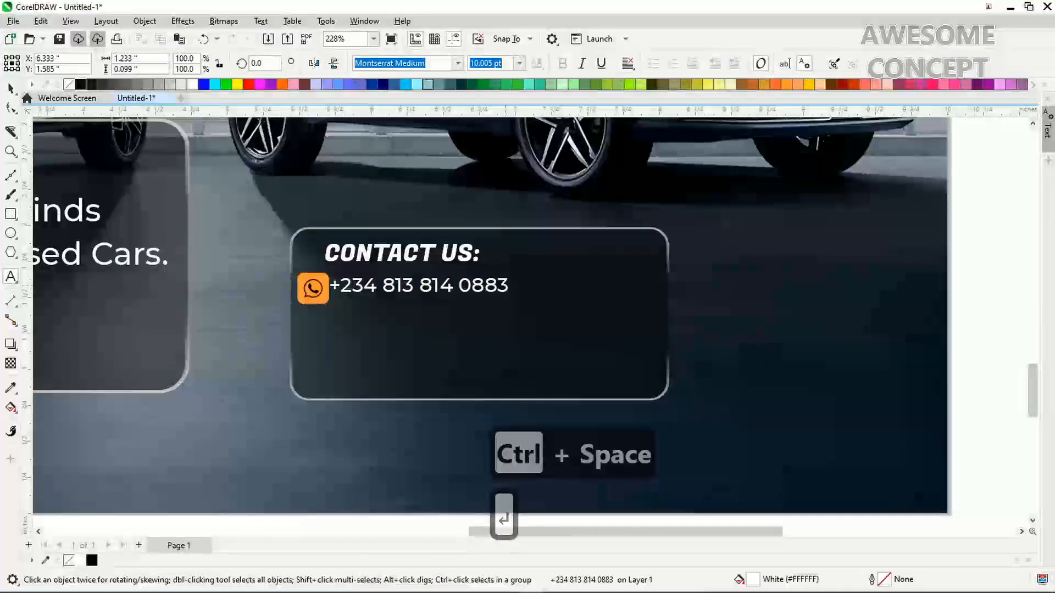
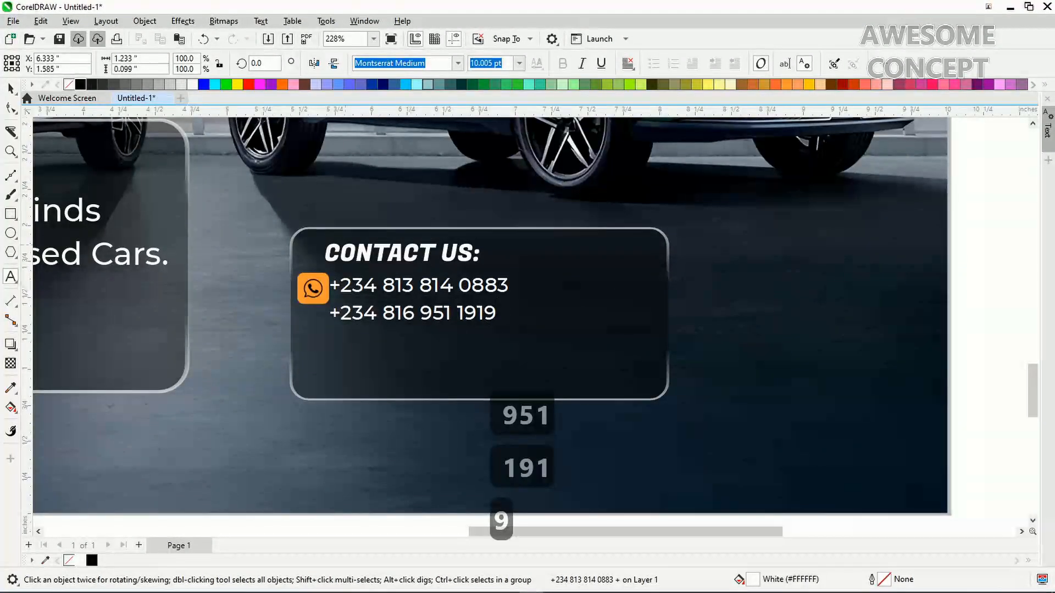
{"action": "key", "text": "ctrl+space"}
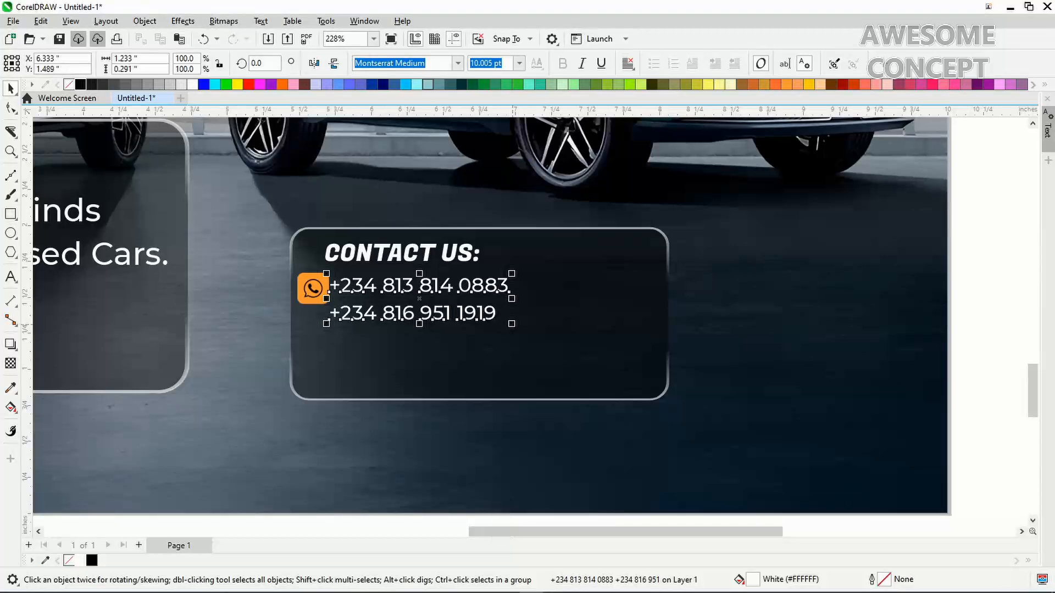
Scale the phone-number text up to about 13.6 pt and tighten the gap between its two lines
{"action": "left_click_drag", "start_coordinate": [511, 323], "coordinate": [576, 338]}
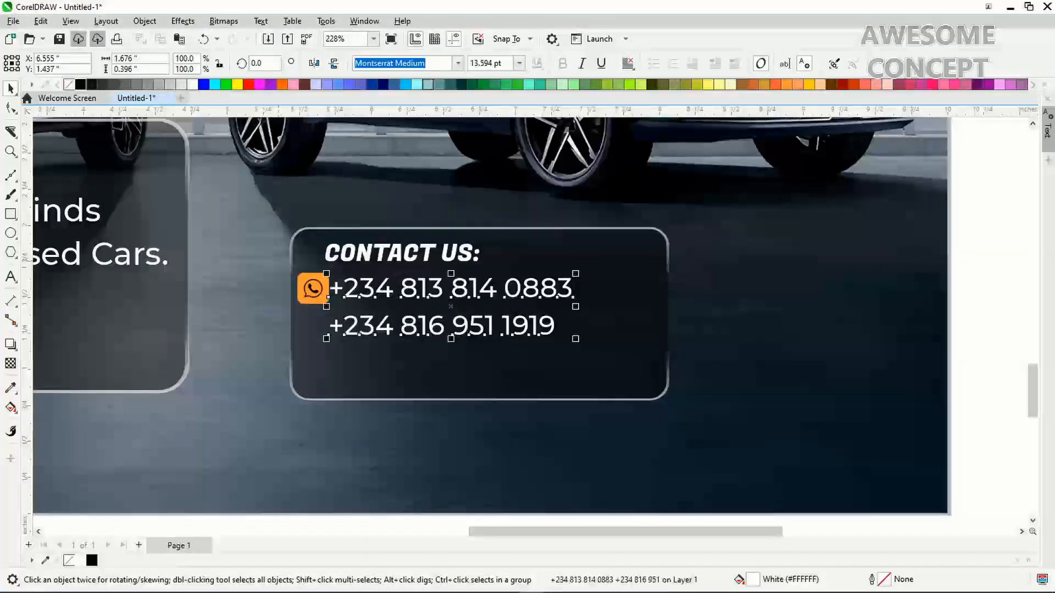
{"action": "key", "text": "F10"}
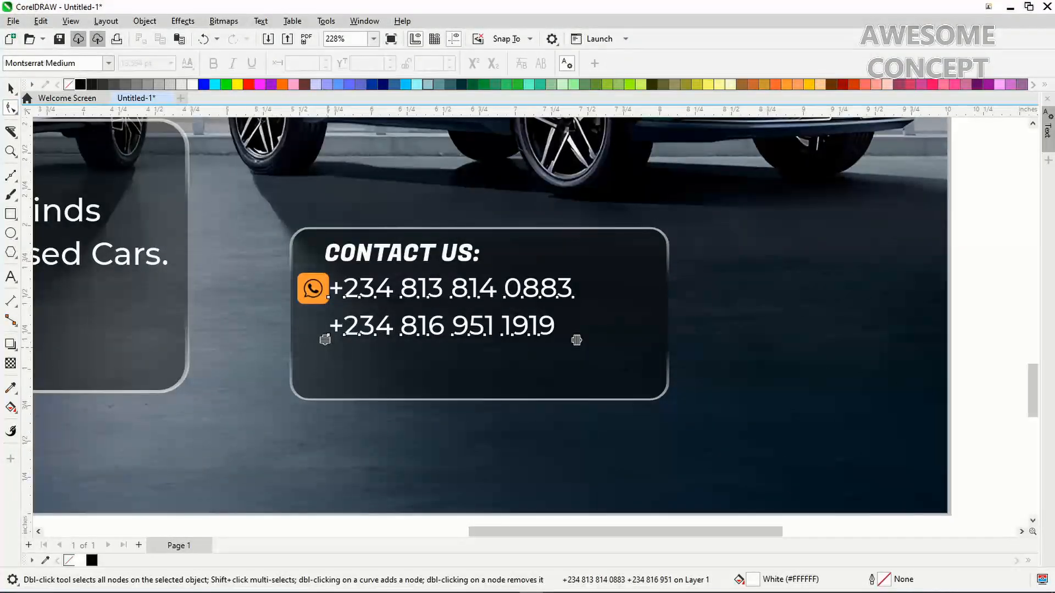
{"action": "left_click_drag", "start_coordinate": [325, 339], "coordinate": [328, 327]}
{"action": "key", "text": "ctrl+space"}
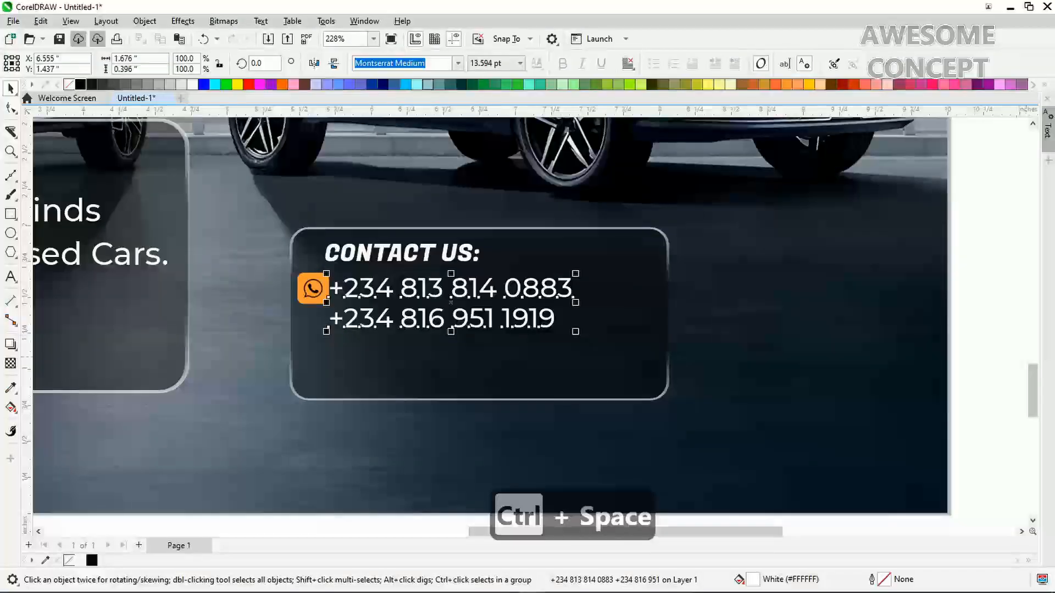
{"action": "scroll", "coordinate": [489, 319], "scroll_direction": "down", "scroll_amount": 2}
Zoom in on the Contact Us panel and select the WhatsApp icon together with the phone numbers
{"action": "key", "text": "F4"}
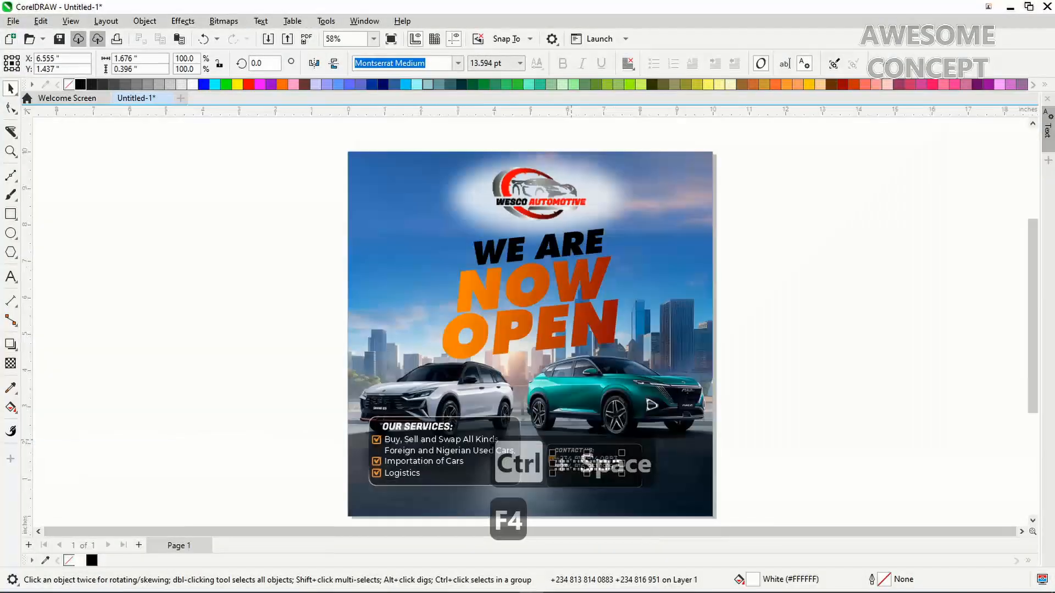
{"action": "key", "text": "Escape"}
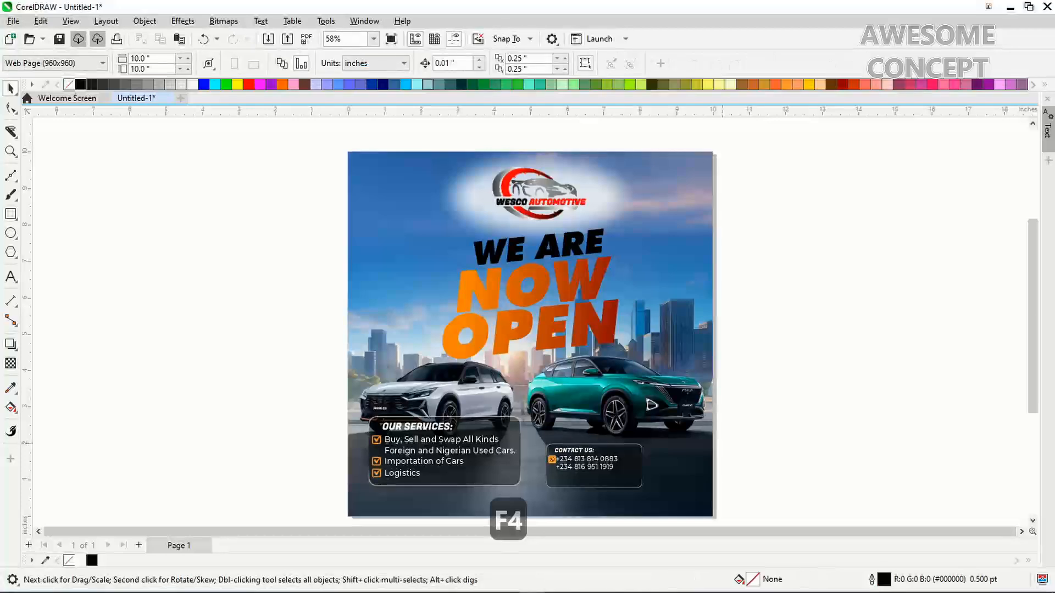
{"action": "key", "text": "z"}
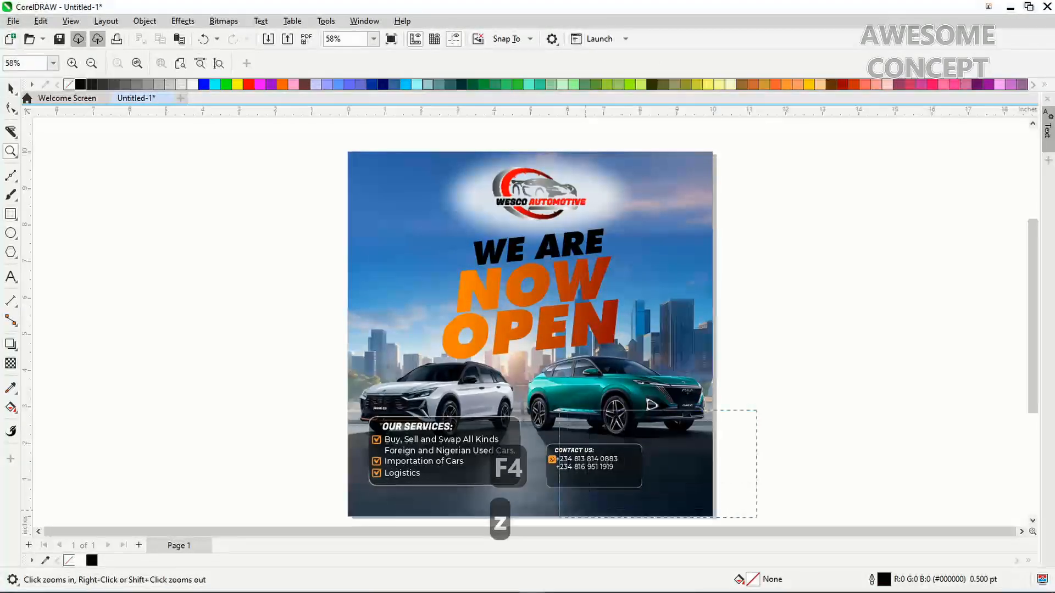
{"action": "left_click_drag", "start_coordinate": [757, 518], "coordinate": [755, 494]}
{"action": "key", "text": "ctrl+space"}
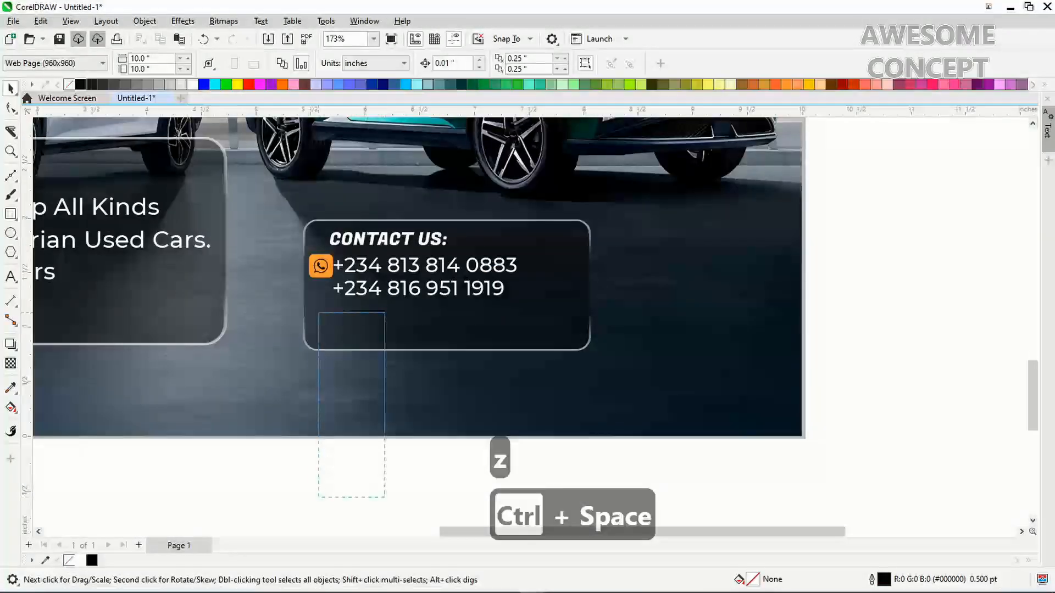
{"action": "left_click_drag", "start_coordinate": [284, 238], "coordinate": [284, 232]}
{"action": "left_click", "coordinate": [364, 268], "text": "shift"}
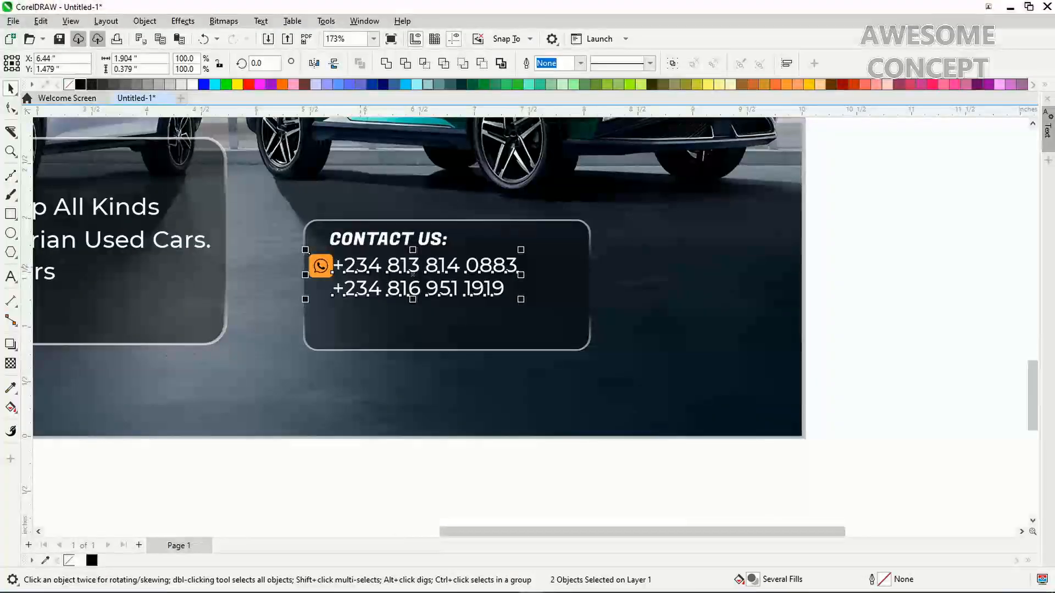
Centre the WhatsApp icon vertically on the phone numbers, nudge the numbers right, then select CONTACT US with them
{"action": "key", "text": "e"}
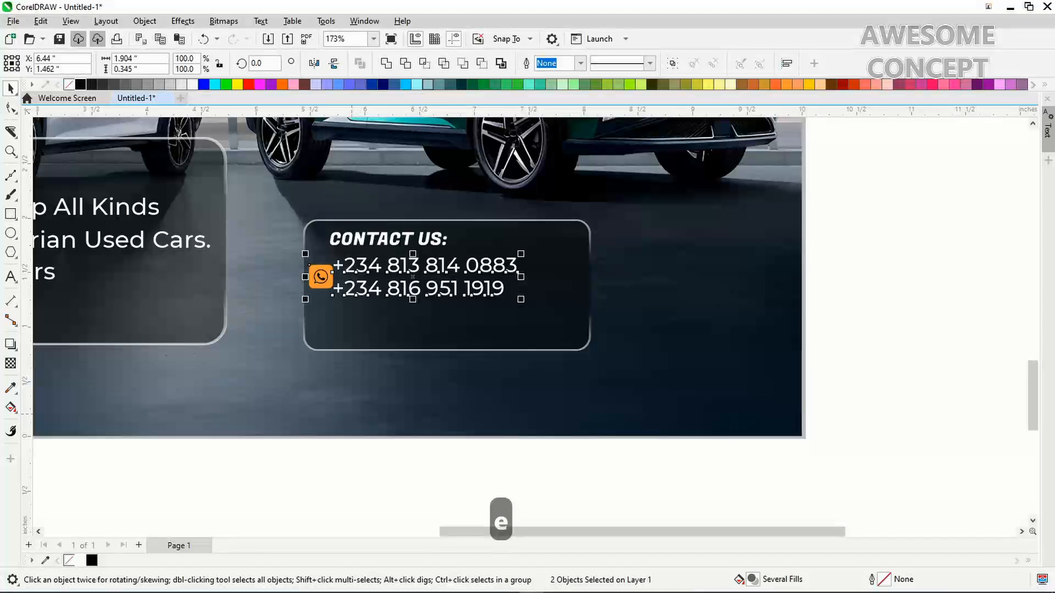
{"action": "key", "text": "Escape"}
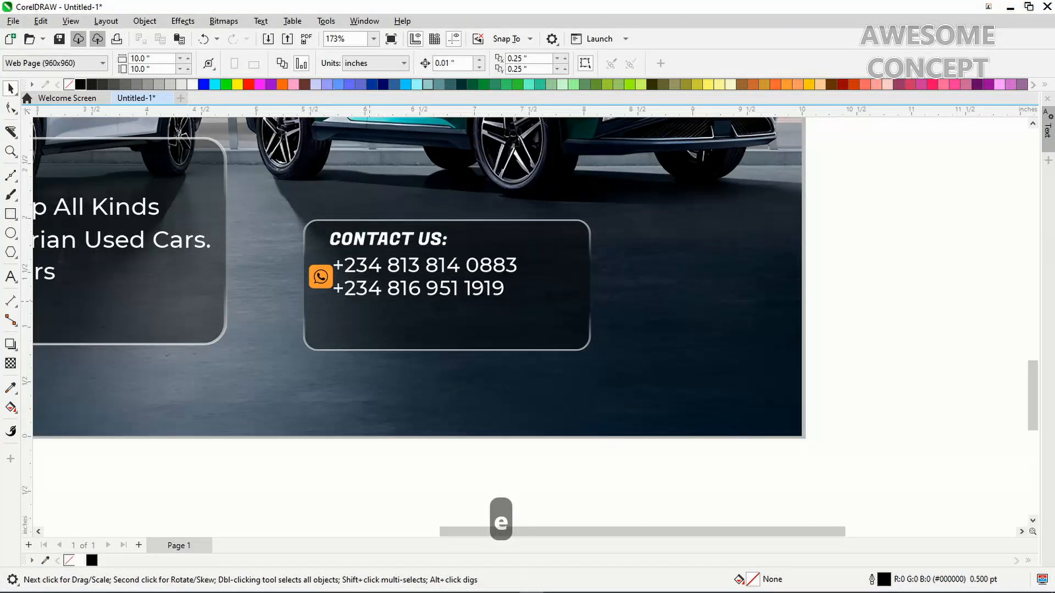
{"action": "left_click", "coordinate": [366, 291]}
{"action": "key", "text": "Right"}
{"action": "key", "text": "Right"}
{"action": "key", "text": "Right"}
{"action": "key", "text": "Right"}
{"action": "key", "text": "Right"}
{"action": "key", "text": "Right"}
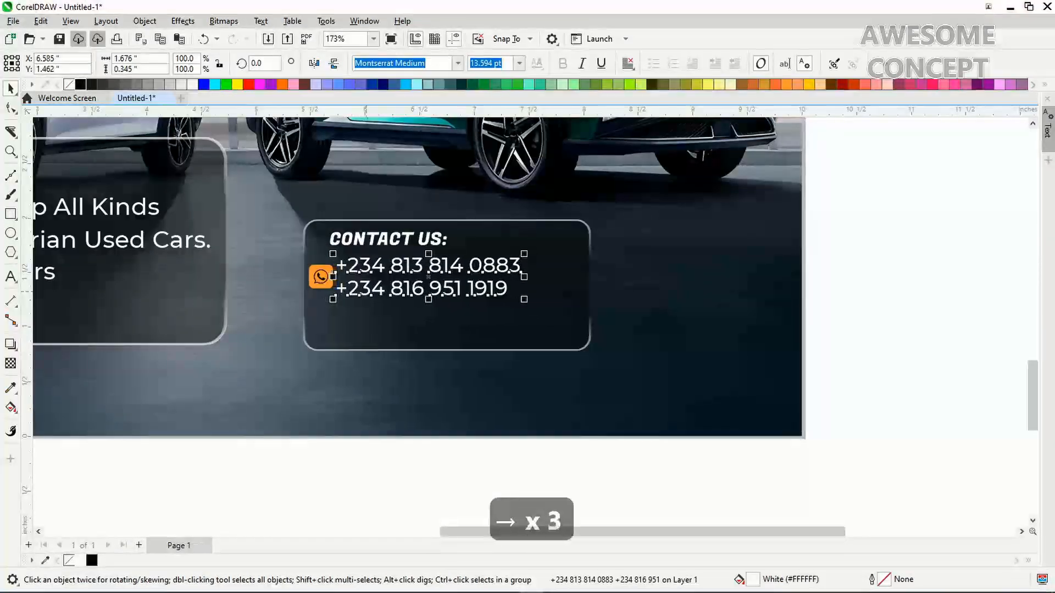
{"action": "key", "text": "Right"}
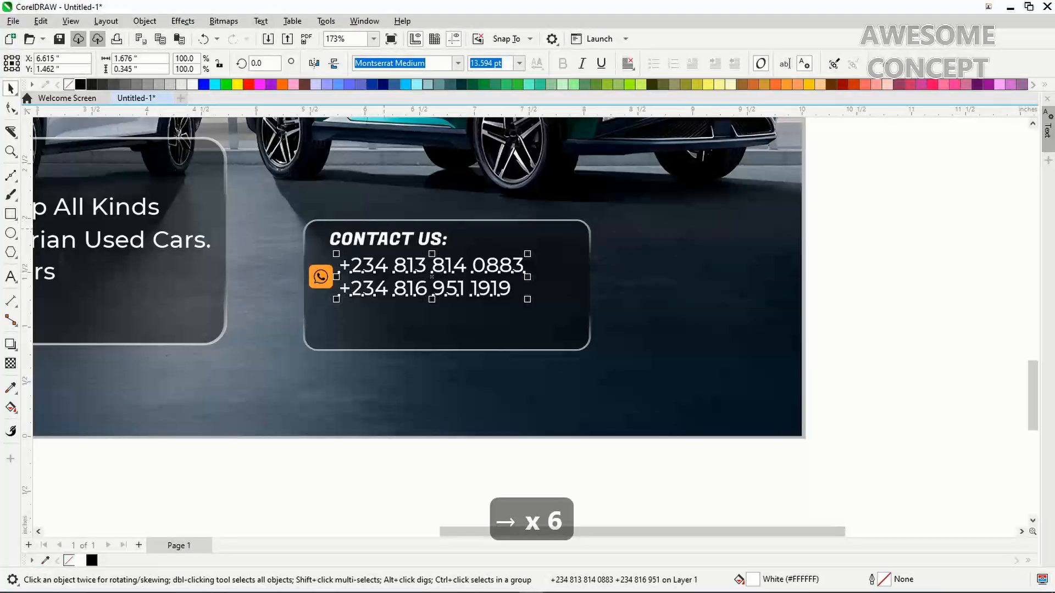
{"action": "left_click", "coordinate": [384, 229]}
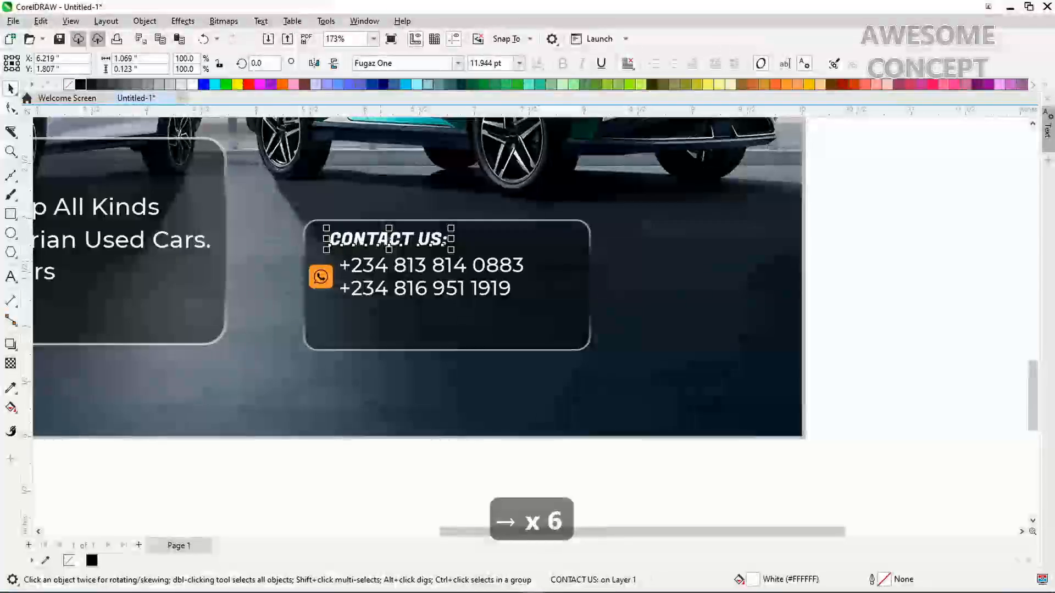
{"action": "left_click", "coordinate": [426, 265], "text": "shift"}
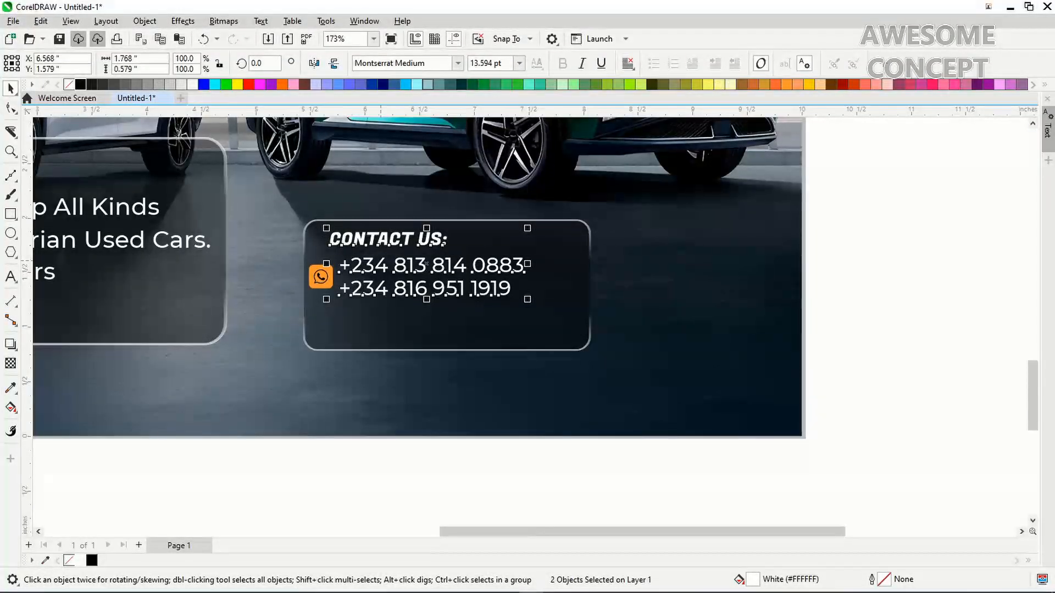
Left-align CONTACT US with the phone numbers and shorten the contact panel and its dark backing
{"action": "key", "text": "l"}
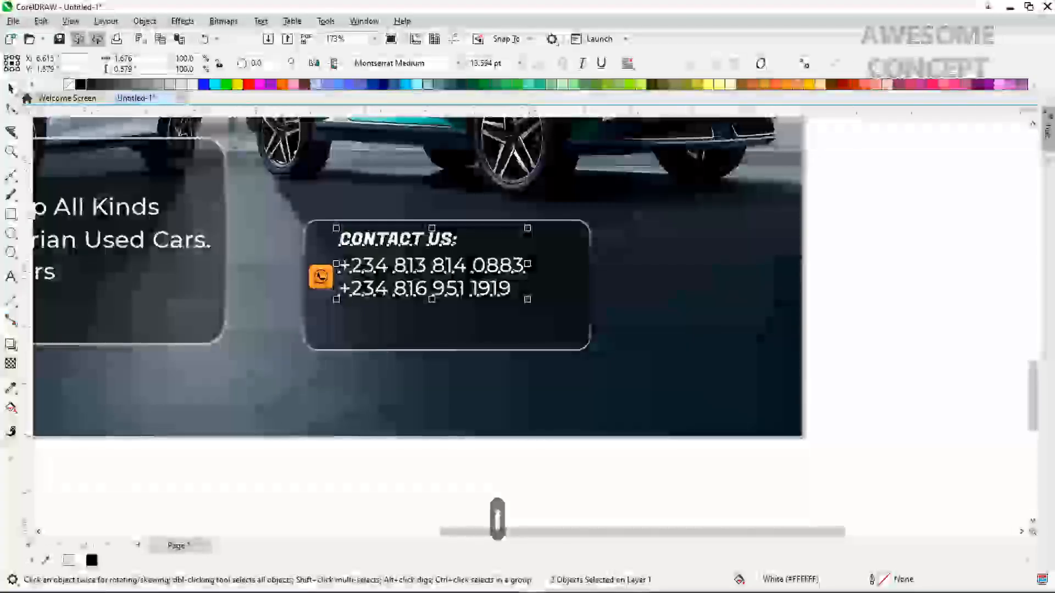
{"action": "left_click", "coordinate": [339, 482]}
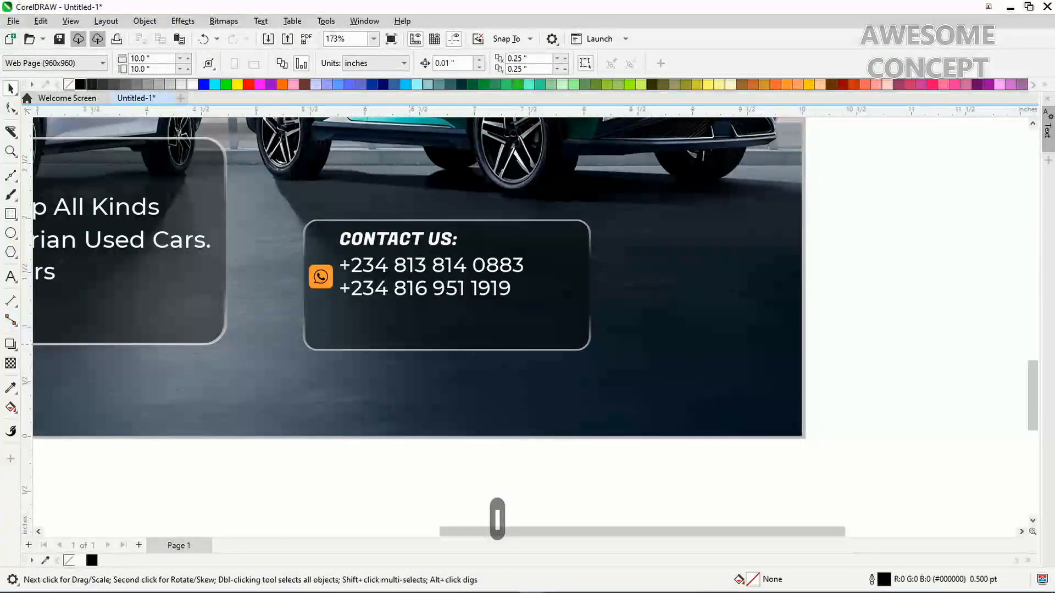
{"action": "left_click", "coordinate": [440, 350]}
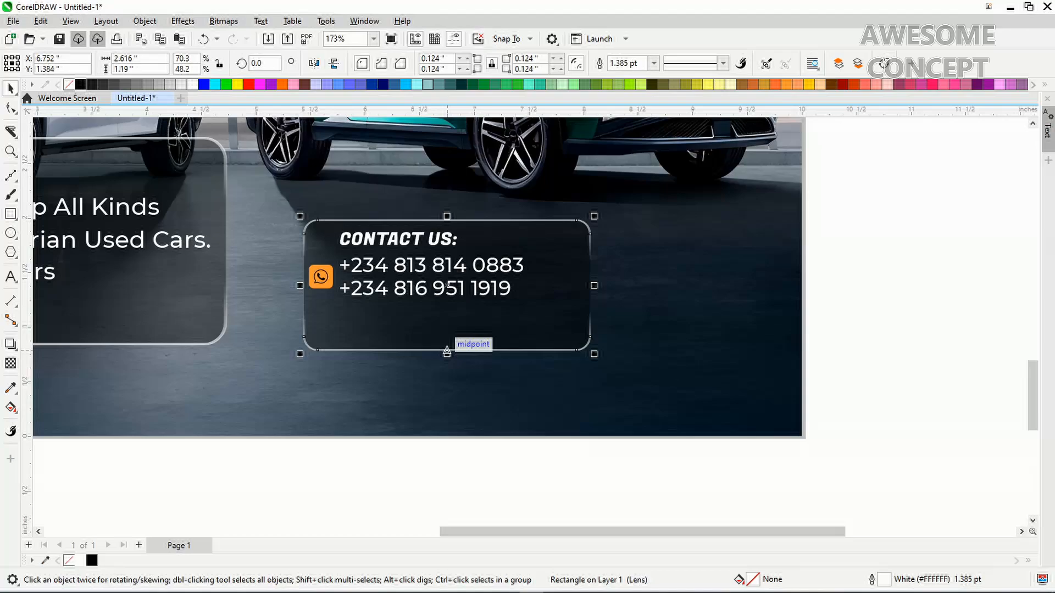
{"action": "left_click_drag", "start_coordinate": [447, 351], "coordinate": [447, 315]}
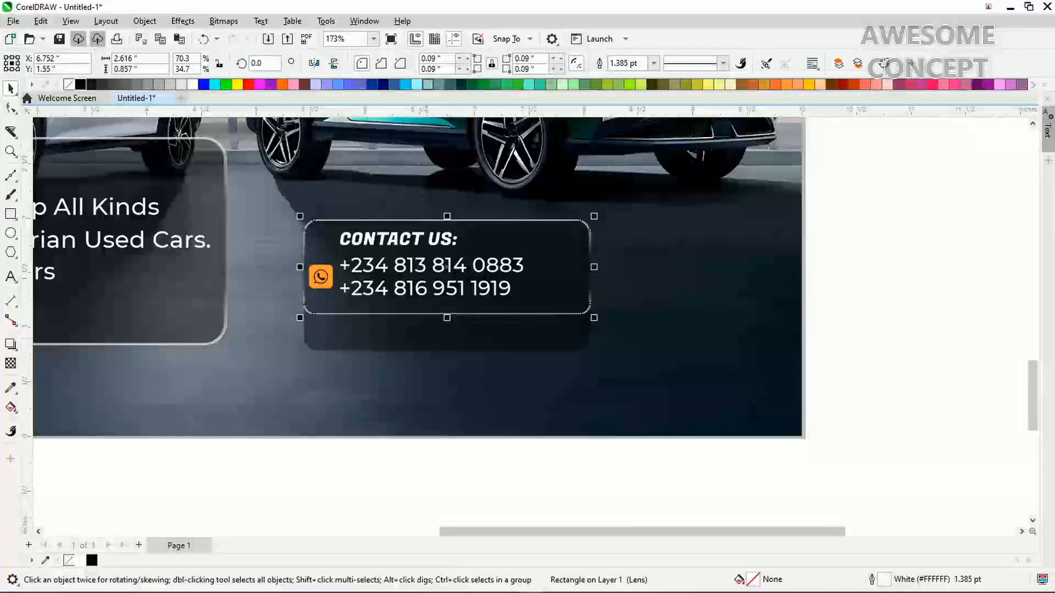
{"action": "key", "text": "ctrl+z"}
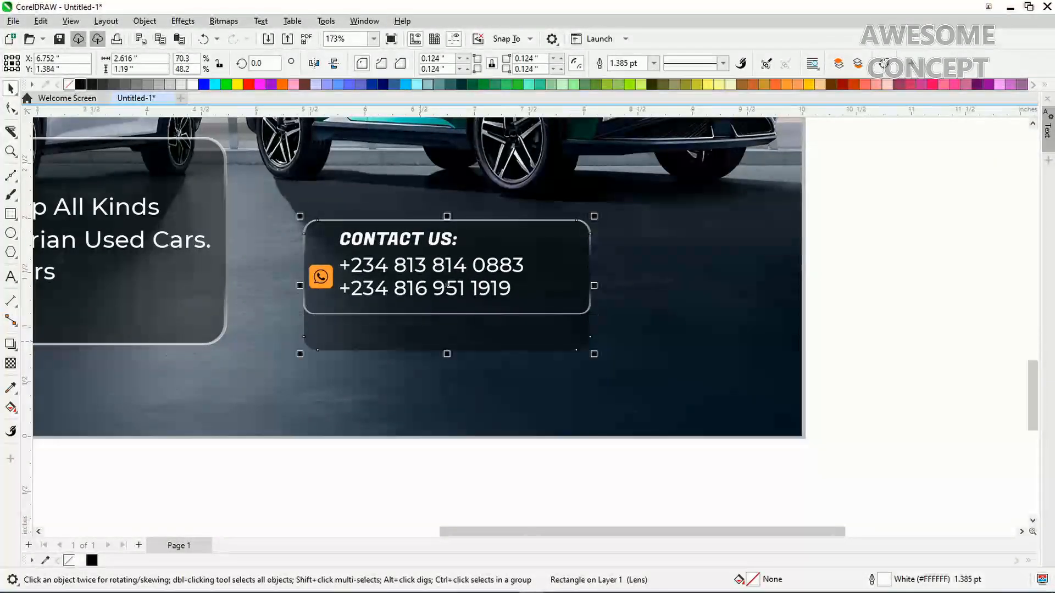
{"action": "key", "text": "ctrl+r"}
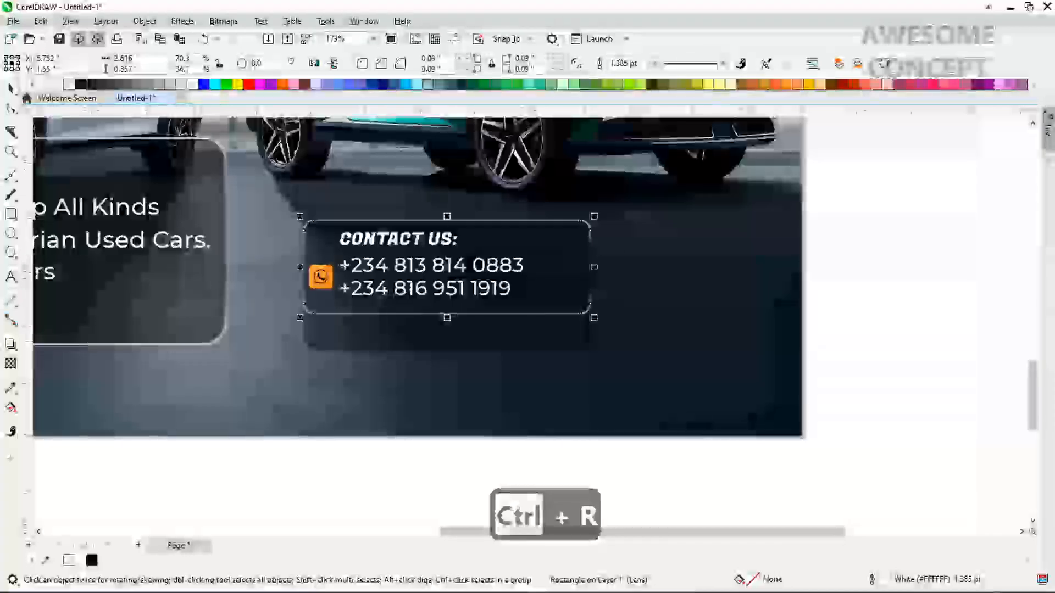
{"action": "left_click", "coordinate": [406, 336]}
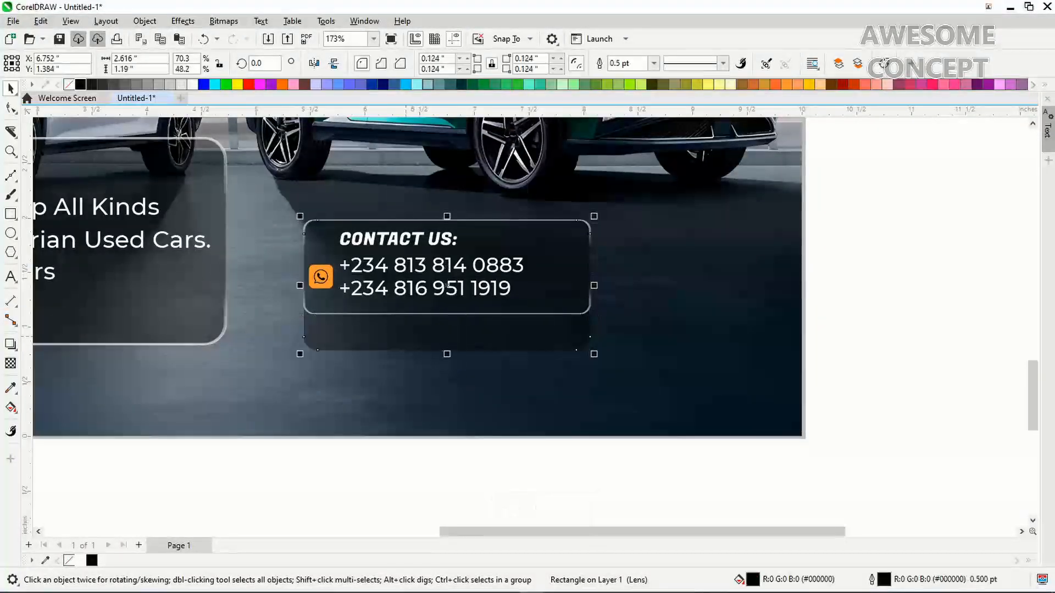
{"action": "key", "text": "ctrl+r"}
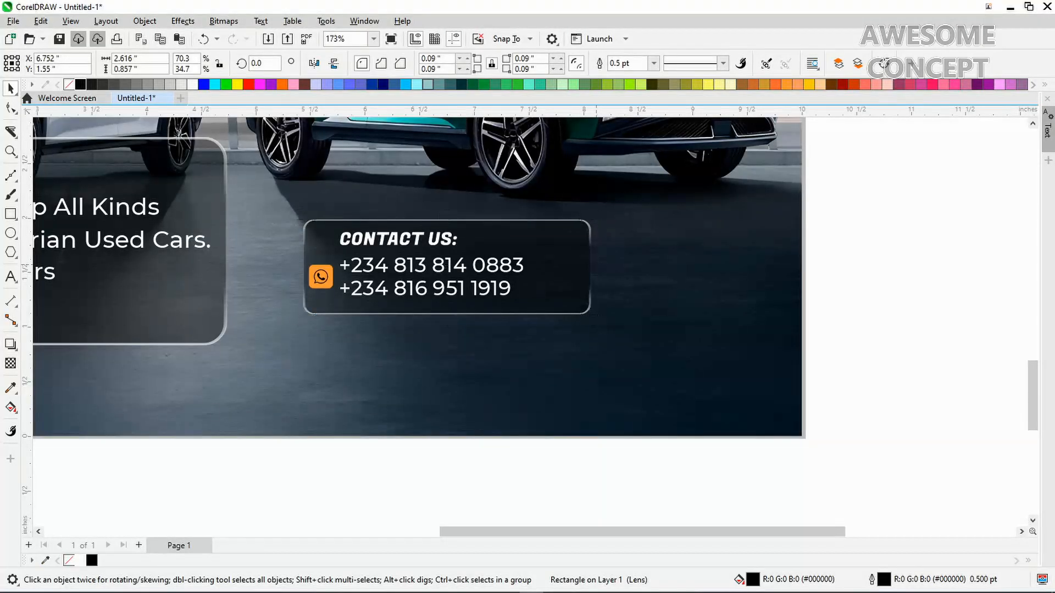
Narrow the contact panel layers to about 2.256" wide and enlarge the phone numbers to 14.529 pt
{"action": "left_click_drag", "start_coordinate": [590, 267], "coordinate": [551, 267]}
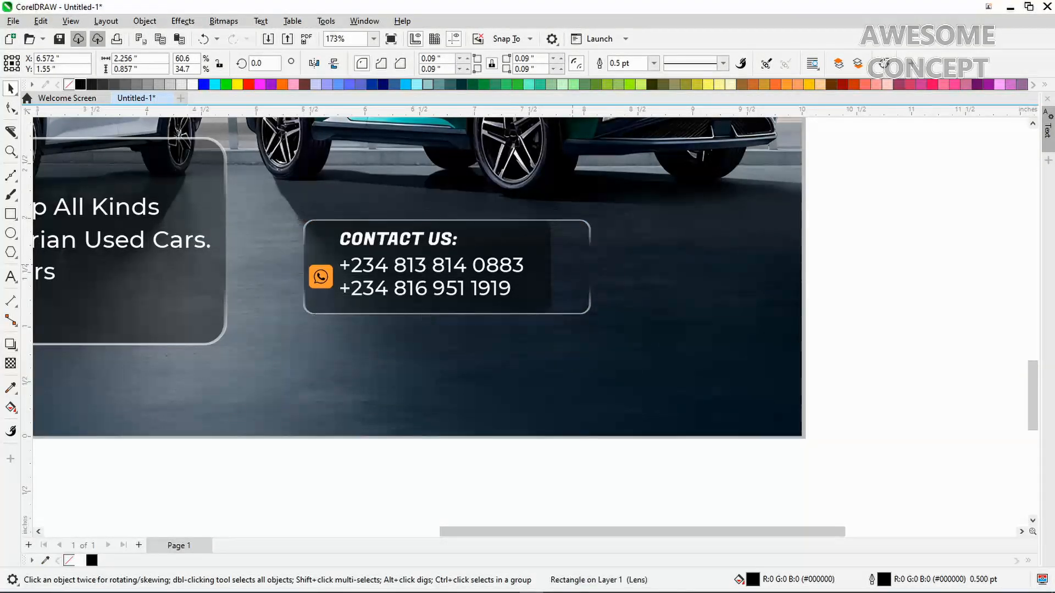
{"action": "key", "text": "ctrl+r"}
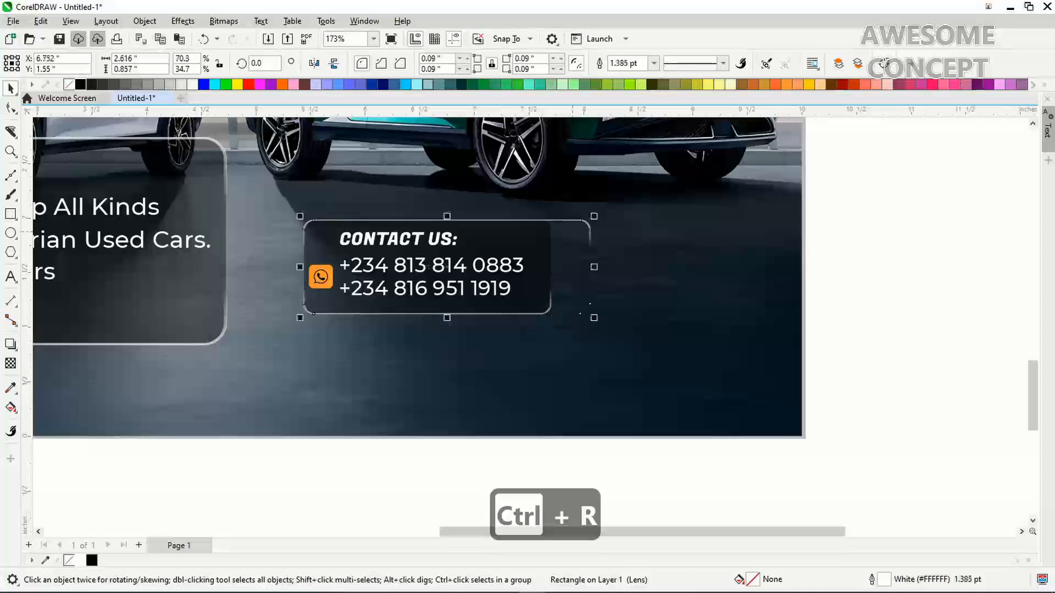
{"action": "key", "text": "ctrl+r"}
{"action": "left_click", "coordinate": [501, 285]}
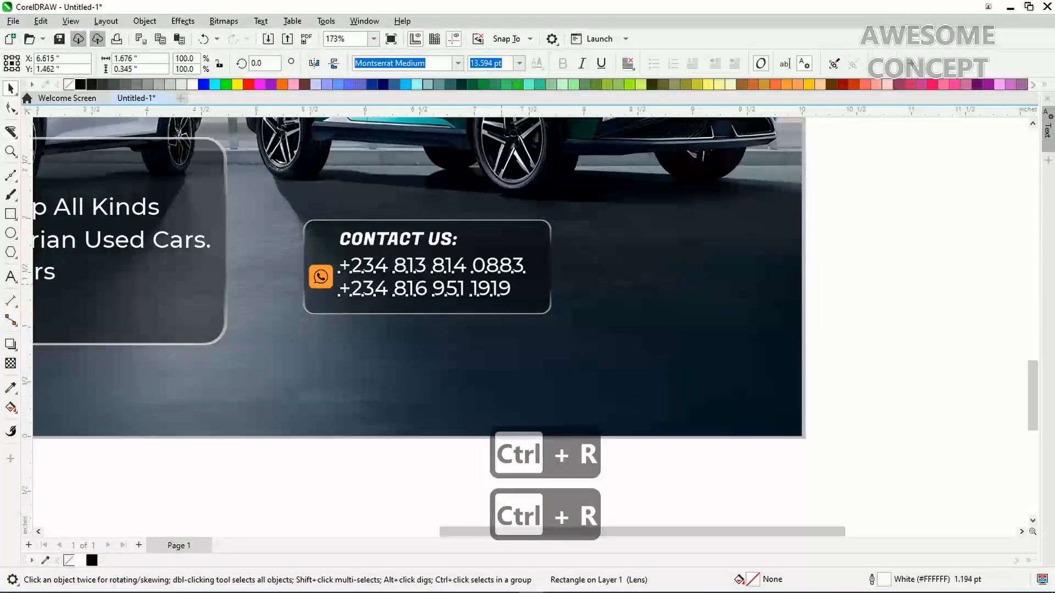
{"action": "left_click_drag", "start_coordinate": [529, 299], "coordinate": [540, 301]}
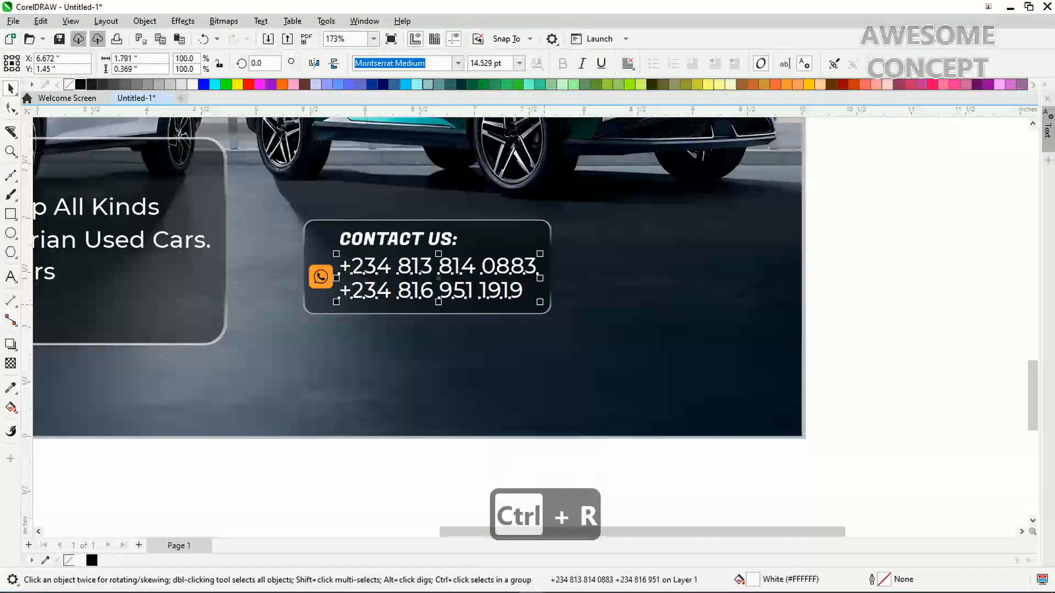
Group the contact panel pieces, align its bottom with the services panel, and view the whole page
{"action": "left_click", "coordinate": [235, 468]}
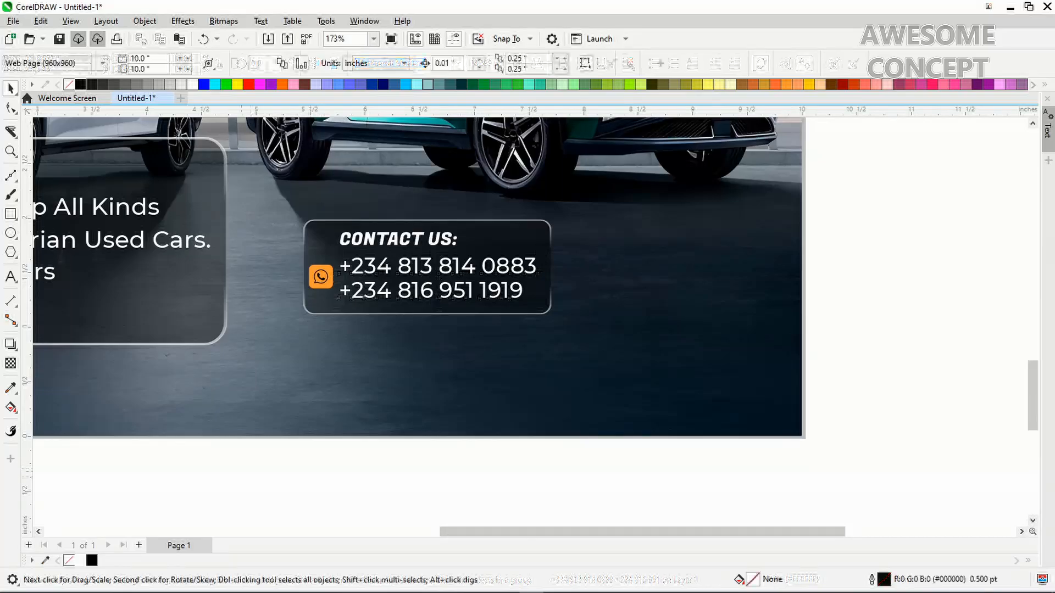
{"action": "left_click_drag", "start_coordinate": [235, 468], "coordinate": [618, 183]}
{"action": "key", "text": "ctrl+g"}
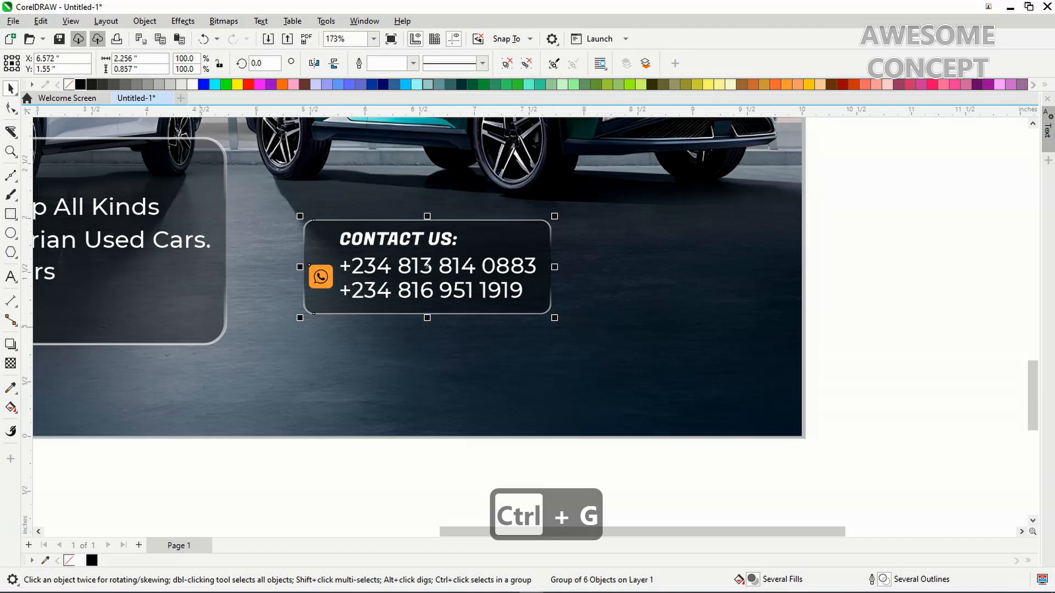
{"action": "left_click", "coordinate": [183, 325], "text": "shift"}
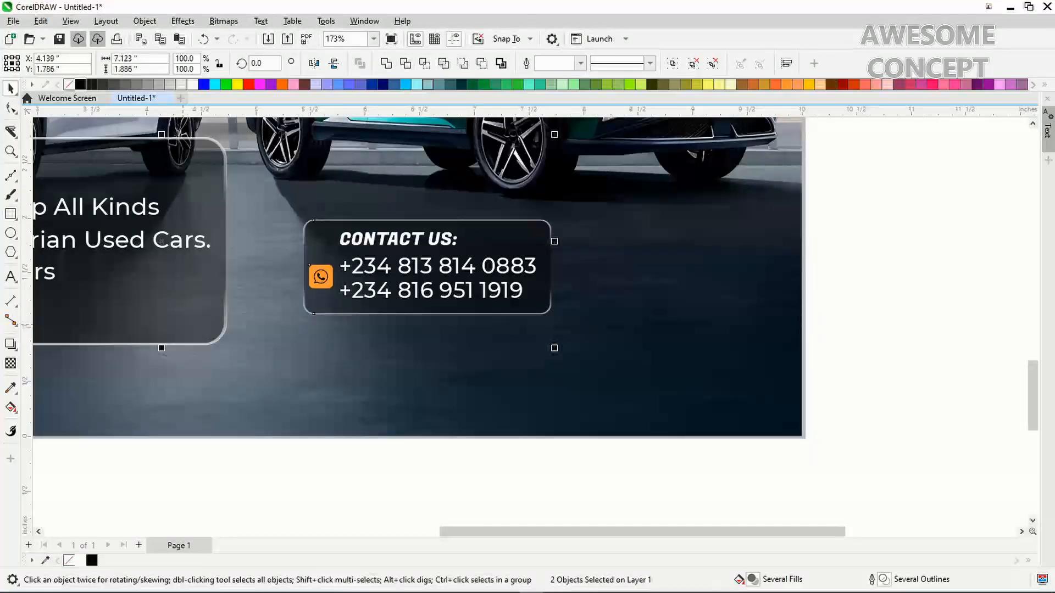
{"action": "key", "text": "b"}
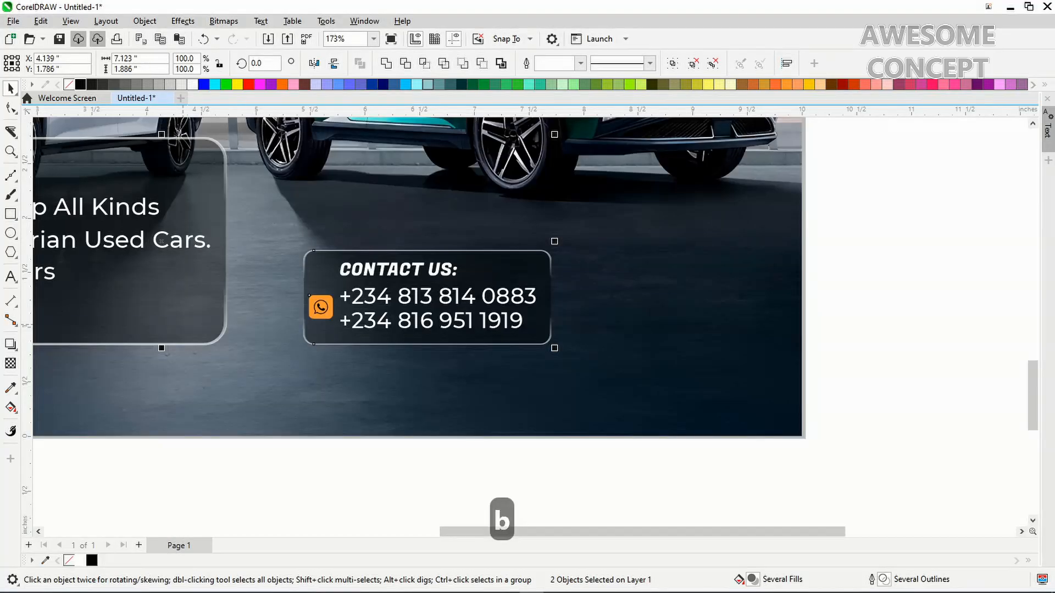
{"action": "left_click", "coordinate": [288, 449]}
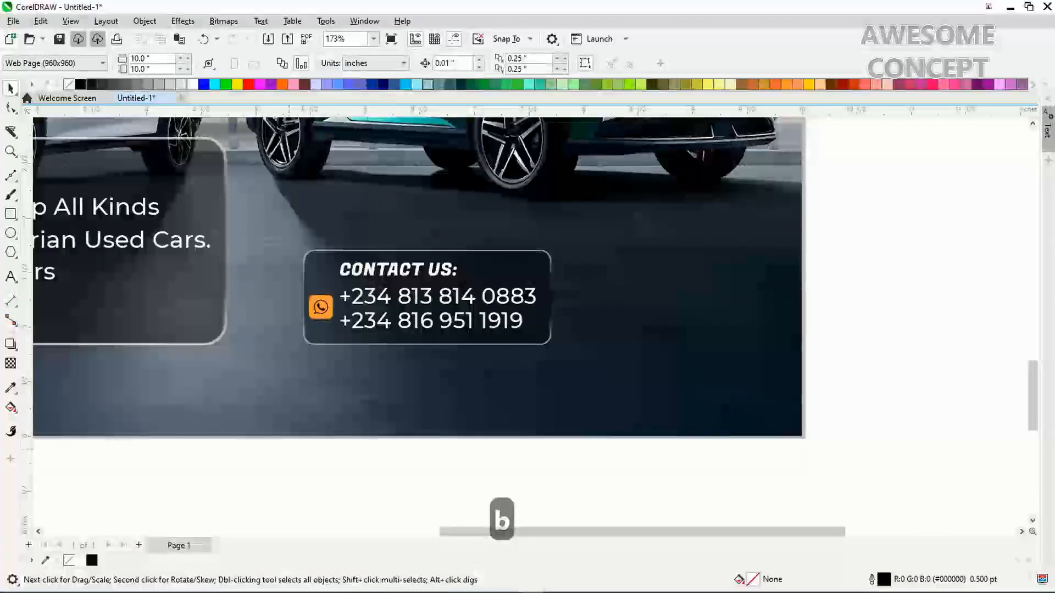
{"action": "key", "text": "F4"}
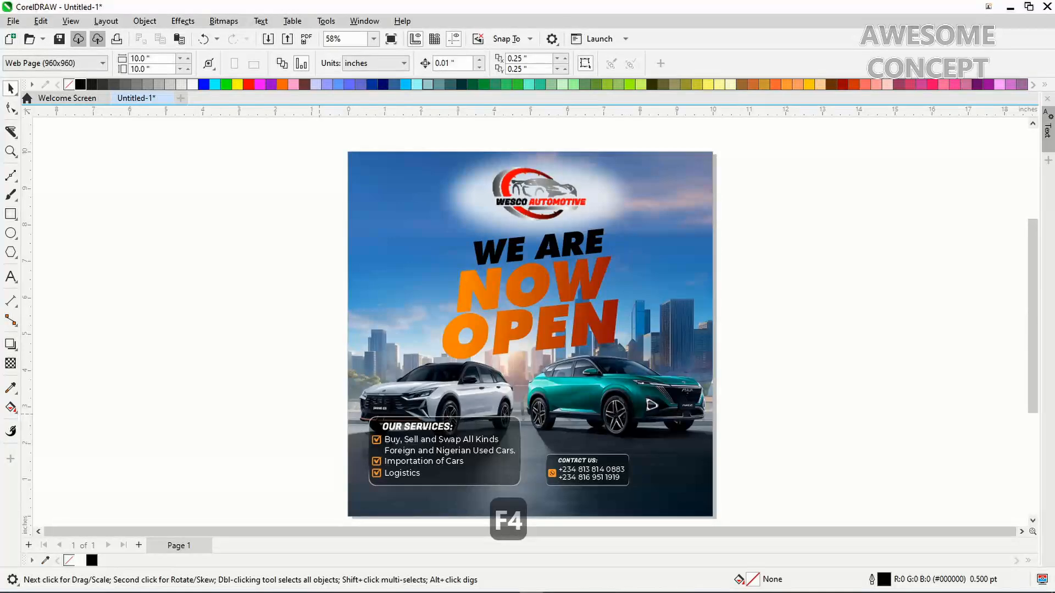
Group the services and contact panels, centre them on the page, and scale them to 7.546" wide
{"action": "left_click_drag", "start_coordinate": [318, 407], "coordinate": [657, 500]}
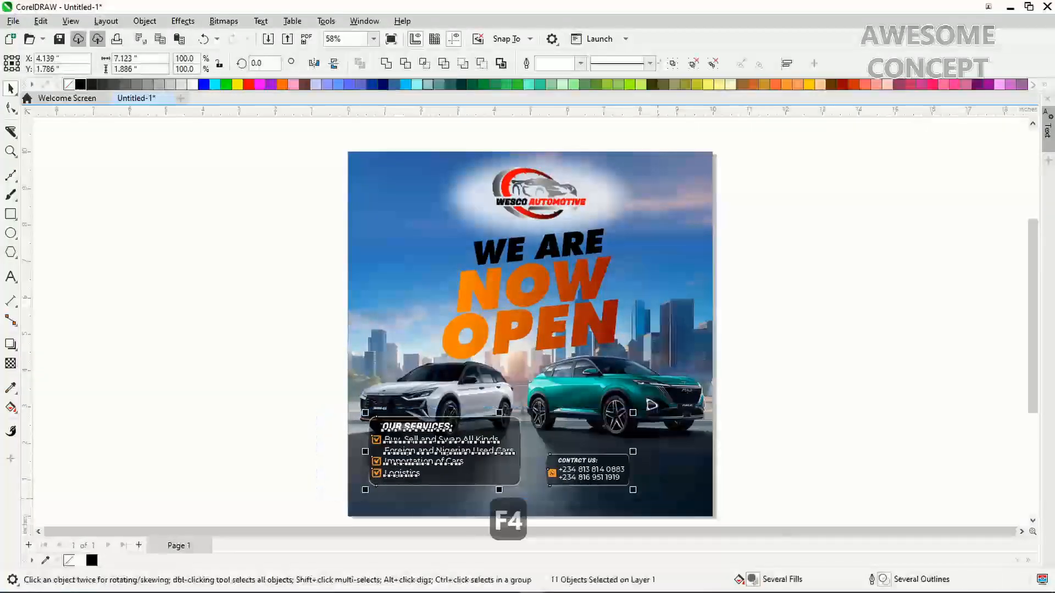
{"action": "key", "text": "ctrl+g"}
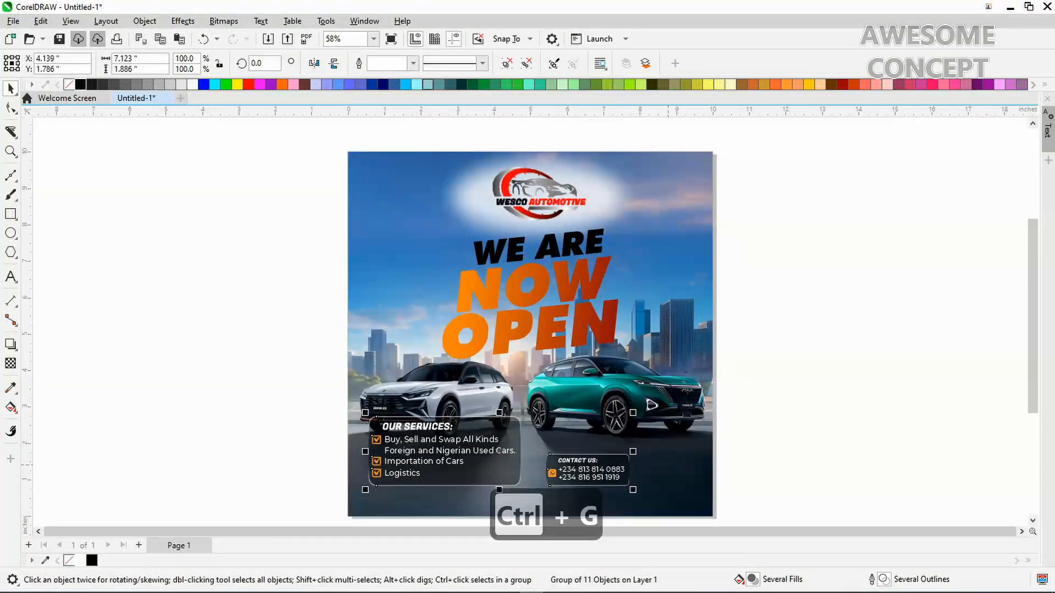
{"action": "left_click", "coordinate": [670, 453], "text": "shift"}
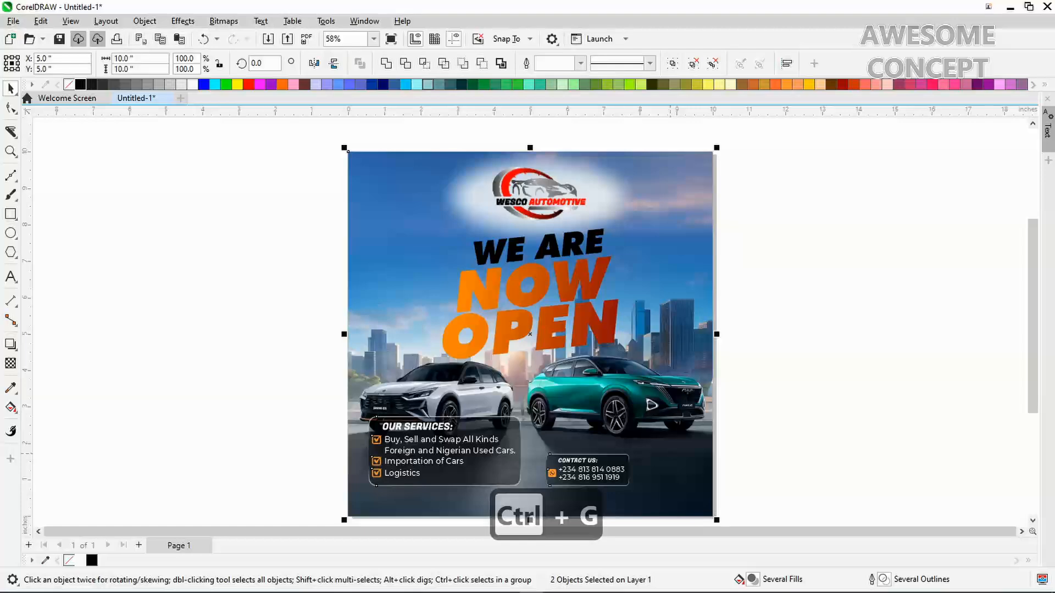
{"action": "key", "text": "c"}
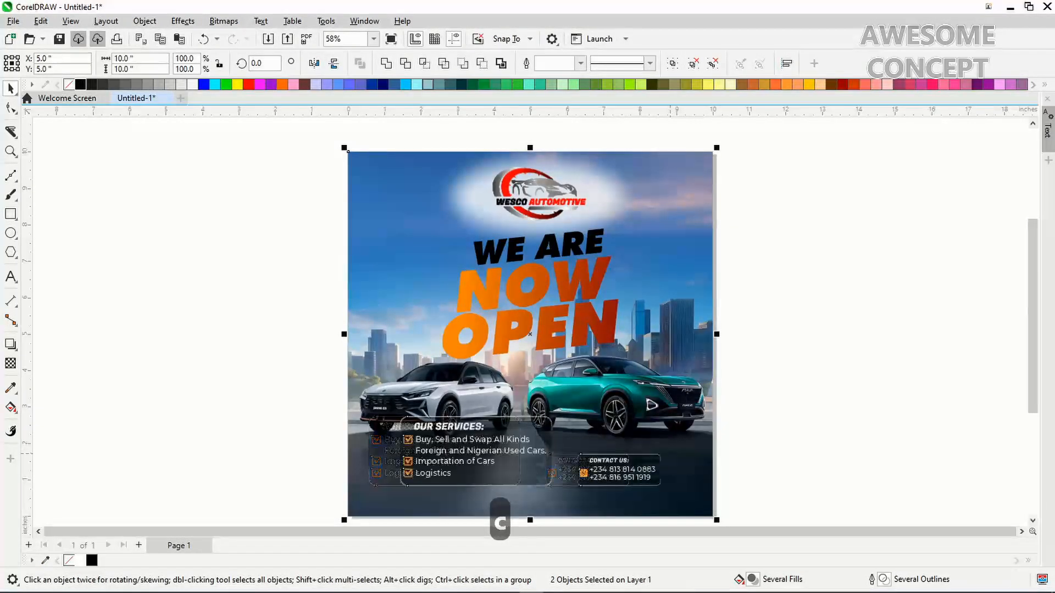
{"action": "left_click", "coordinate": [742, 459]}
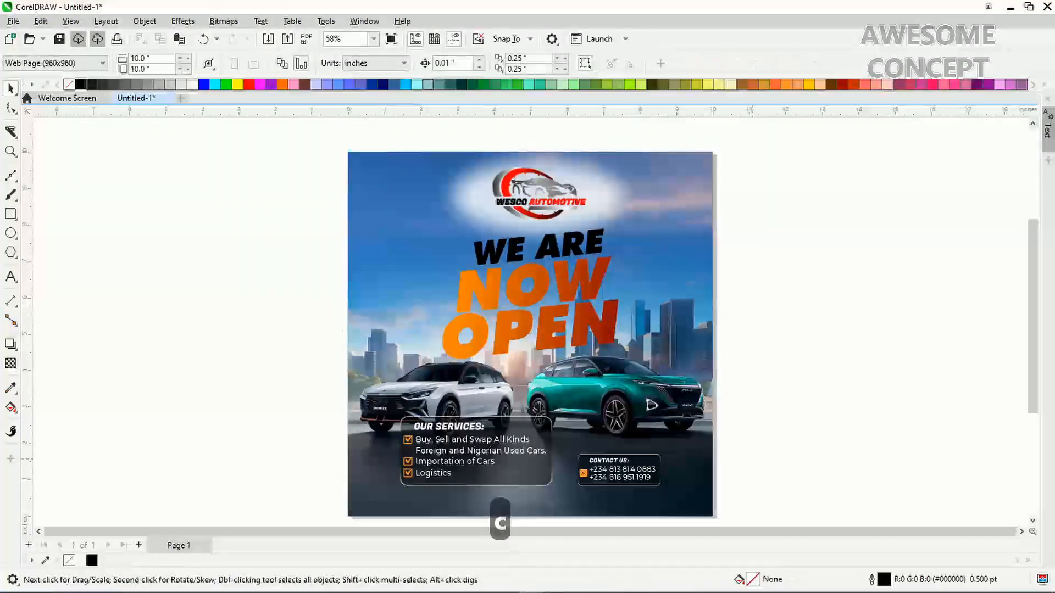
{"action": "left_click", "coordinate": [636, 466]}
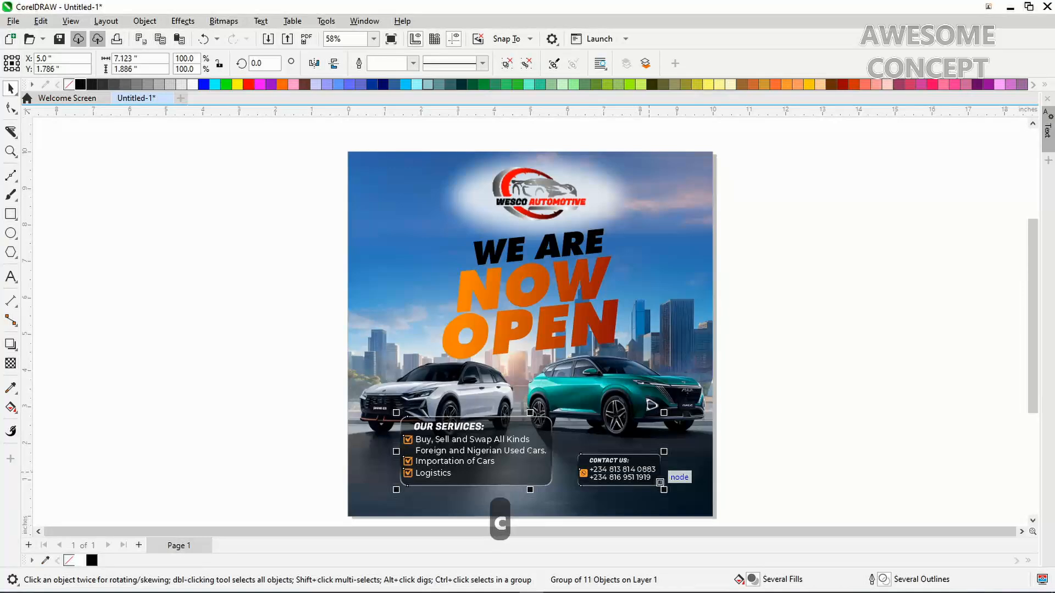
{"action": "left_click_drag", "start_coordinate": [663, 487], "coordinate": [672, 492]}
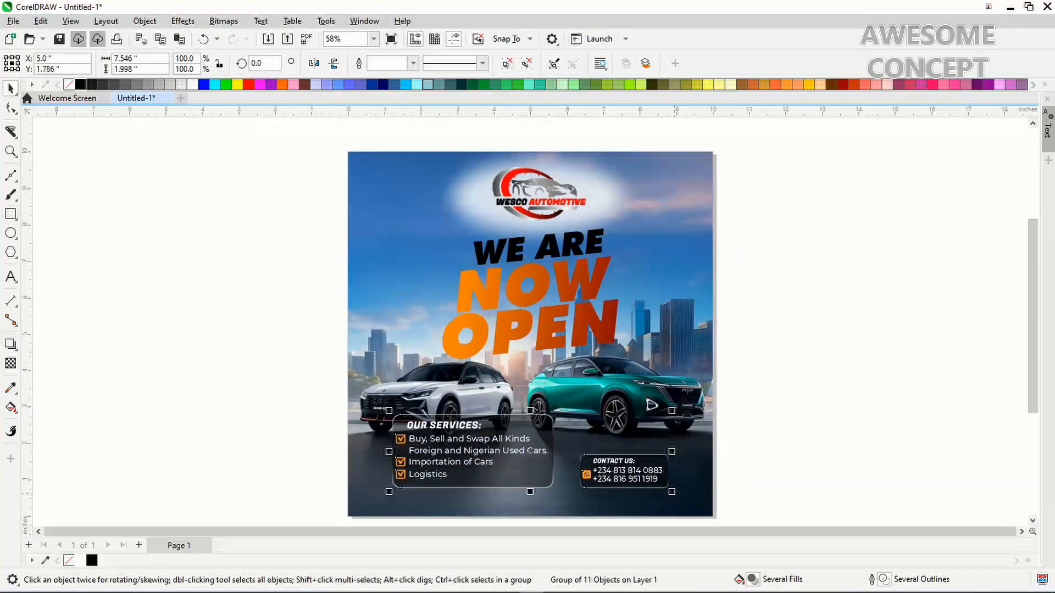
{"action": "key", "text": "Escape"}
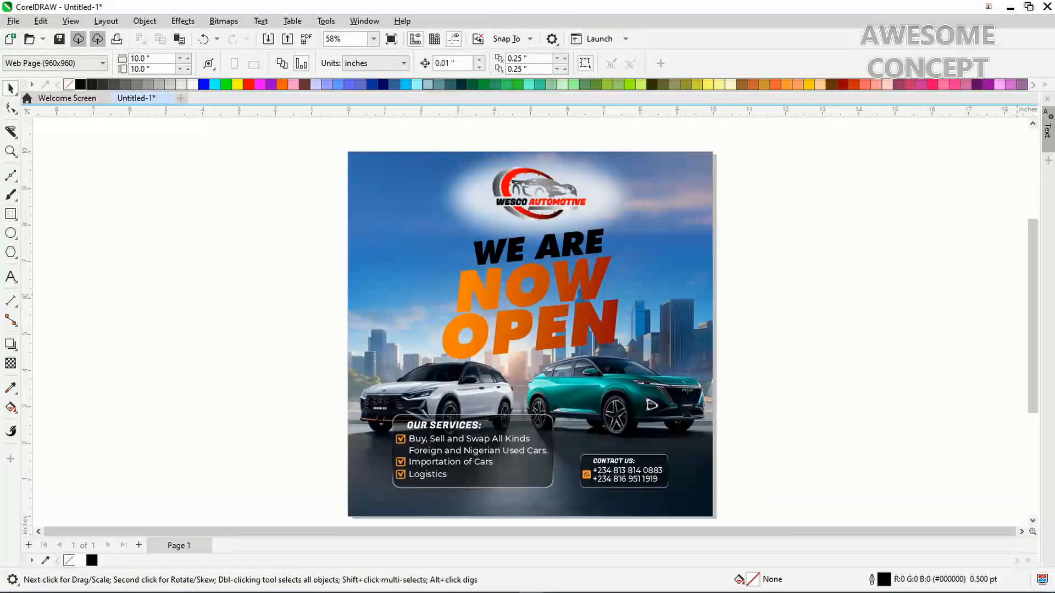
Add the caption 'Luxury that moves you with performance...' below the flyer, fixing the miscapitalised start
{"action": "scroll", "coordinate": [530, 319], "scroll_direction": "down", "scroll_amount": 2}
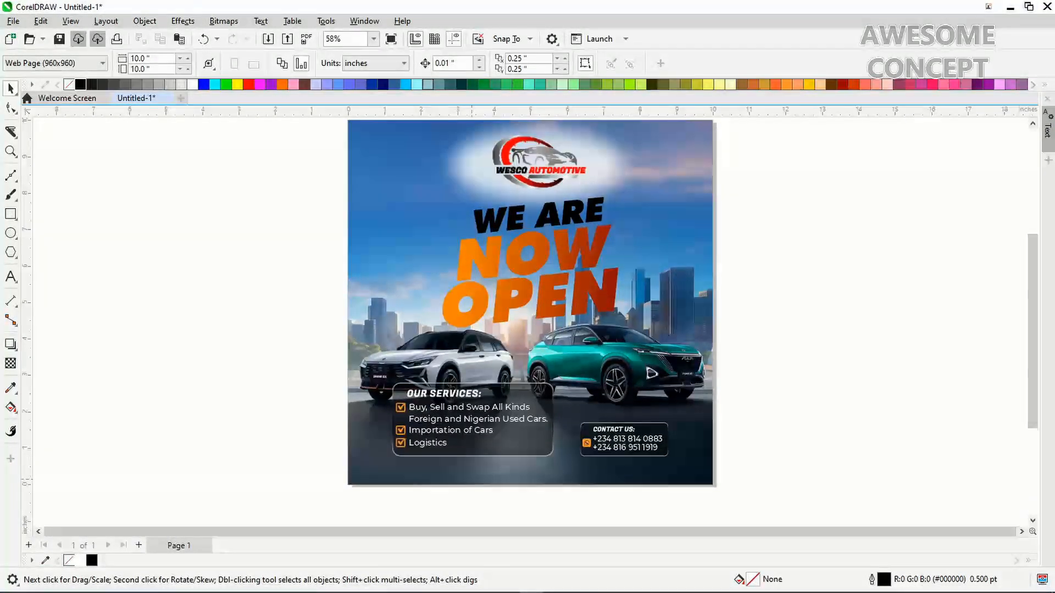
{"action": "key", "text": "F8"}
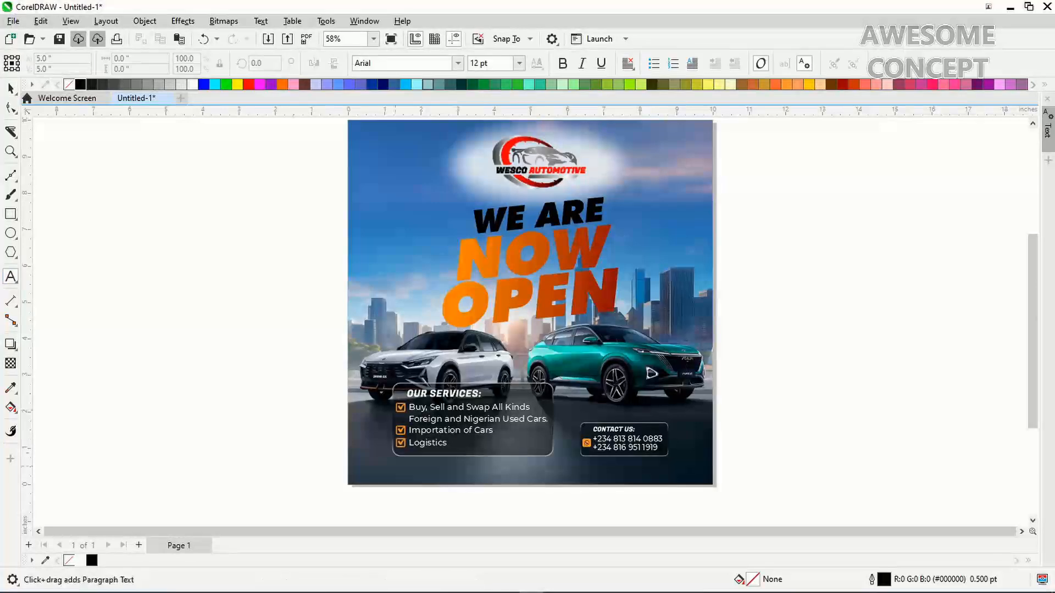
{"action": "left_click", "coordinate": [383, 495]}
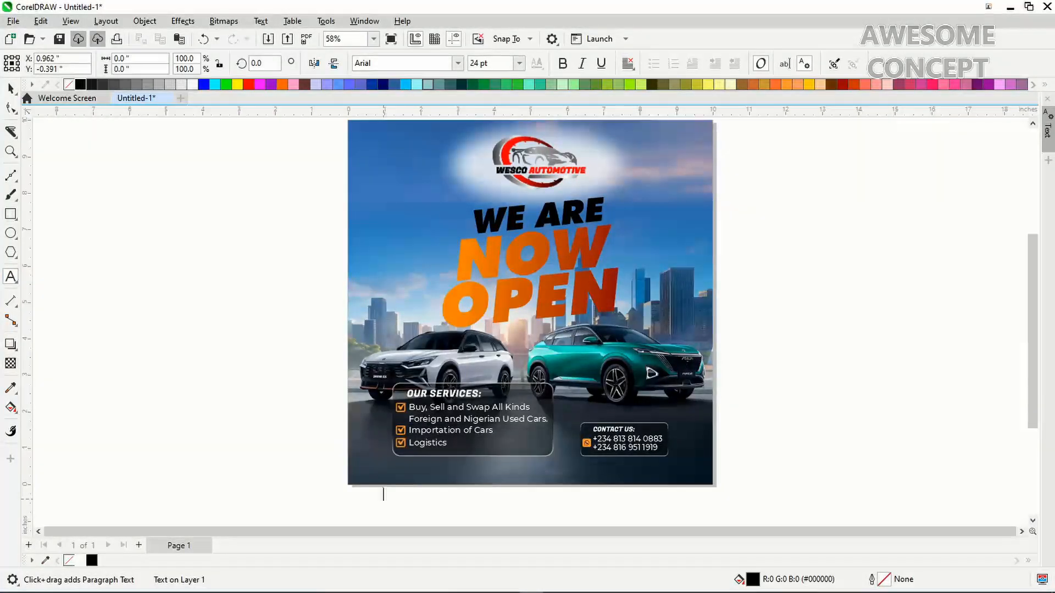
{"action": "type", "text": "l"}
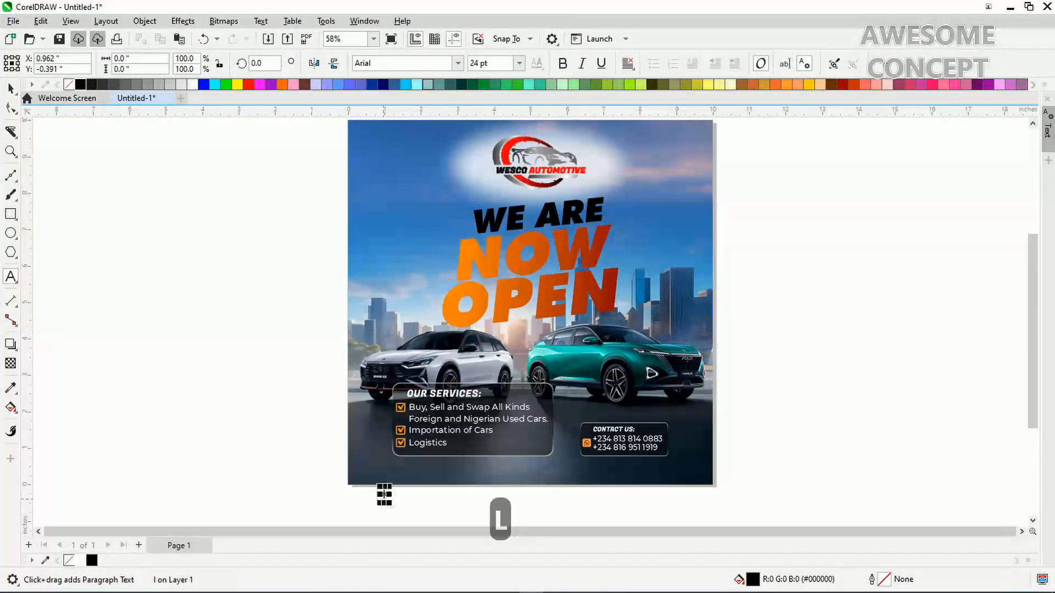
{"action": "type", "text": "UXURY"}
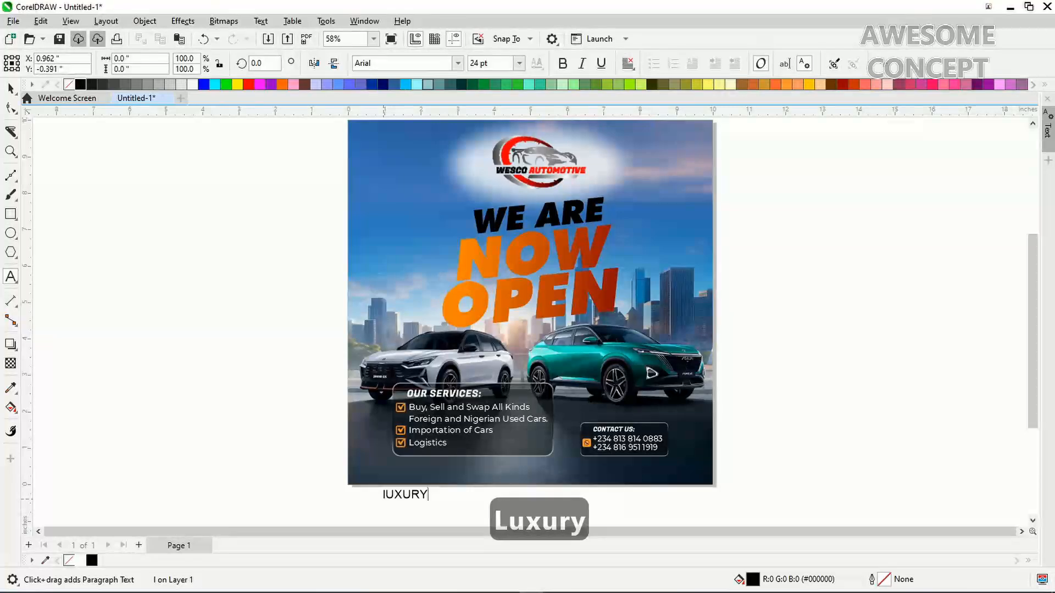
{"action": "key", "text": "BackSpace"}
{"action": "key", "text": "BackSpace"}
{"action": "key", "text": "BackSpace"}
{"action": "key", "text": "BackSpace"}
{"action": "key", "text": "BackSpace"}
{"action": "key", "text": "BackSpace"}
{"action": "key", "text": "Caps_Lock"}
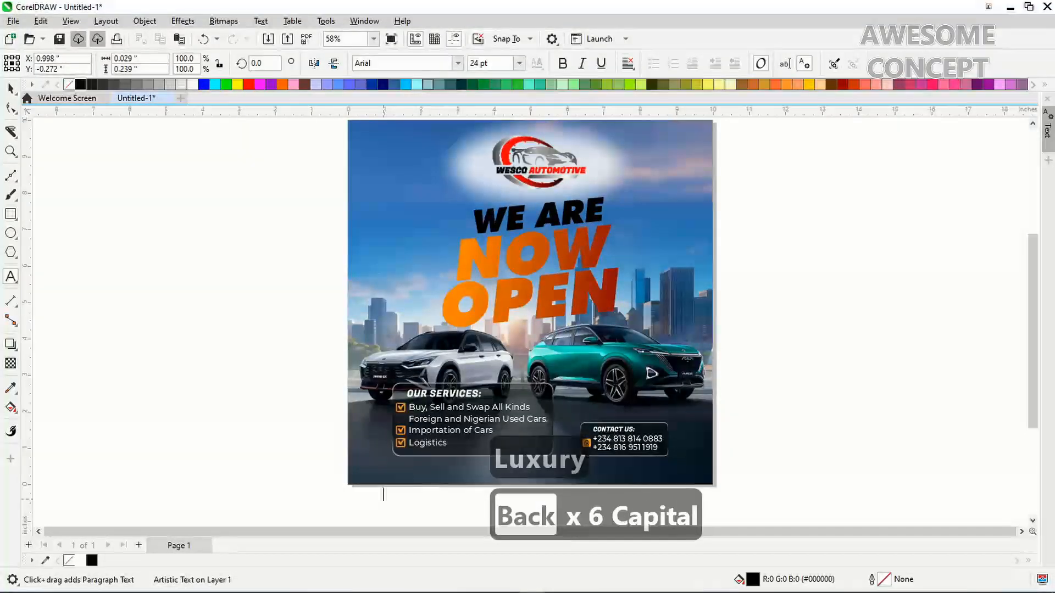
{"action": "type", "text": "Luxury"}
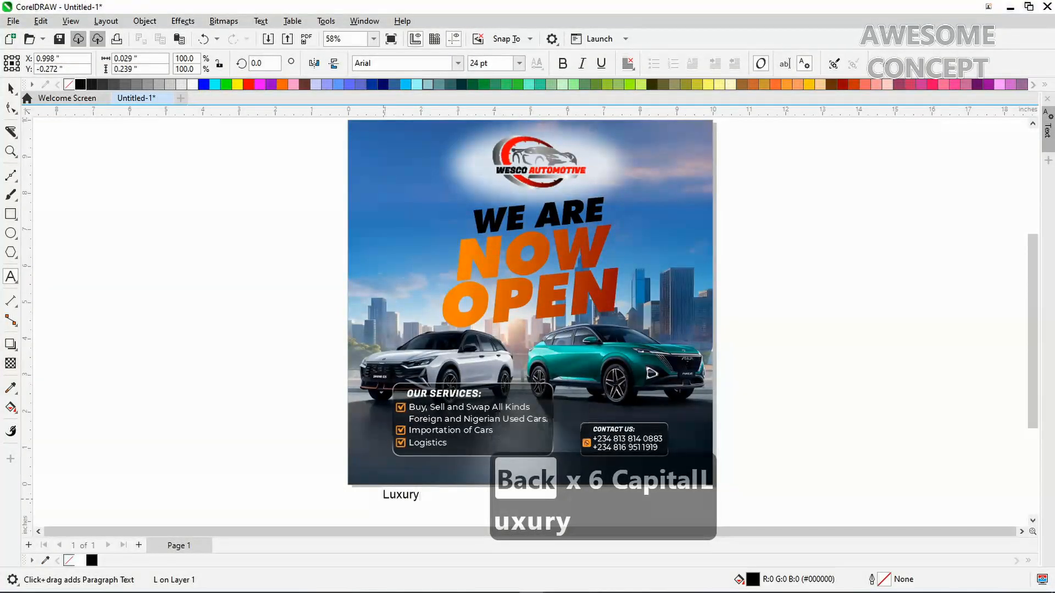
{"action": "type", "text": " that move"}
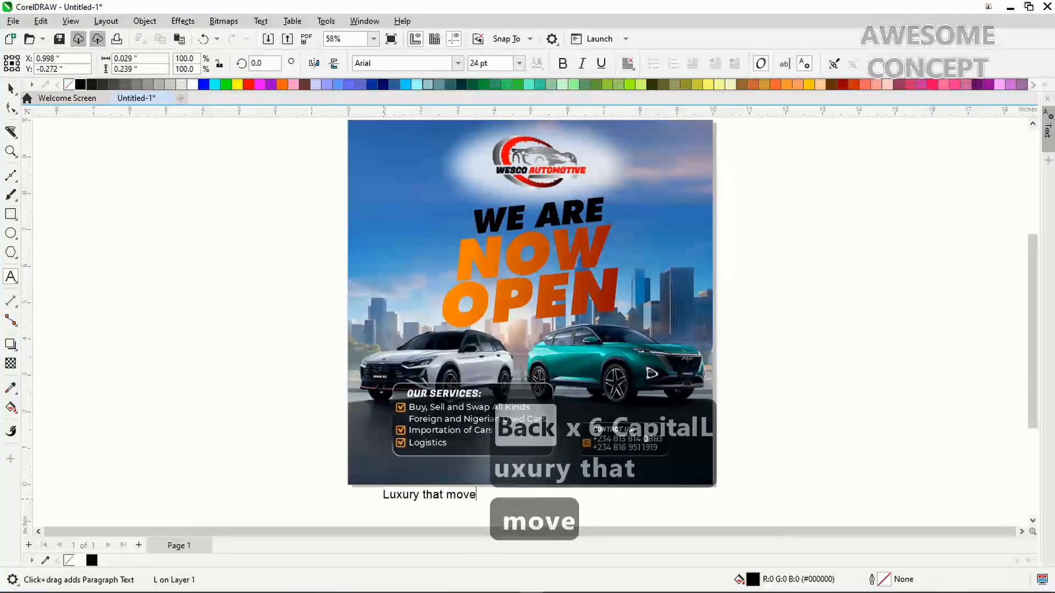
{"action": "type", "text": "s you with"}
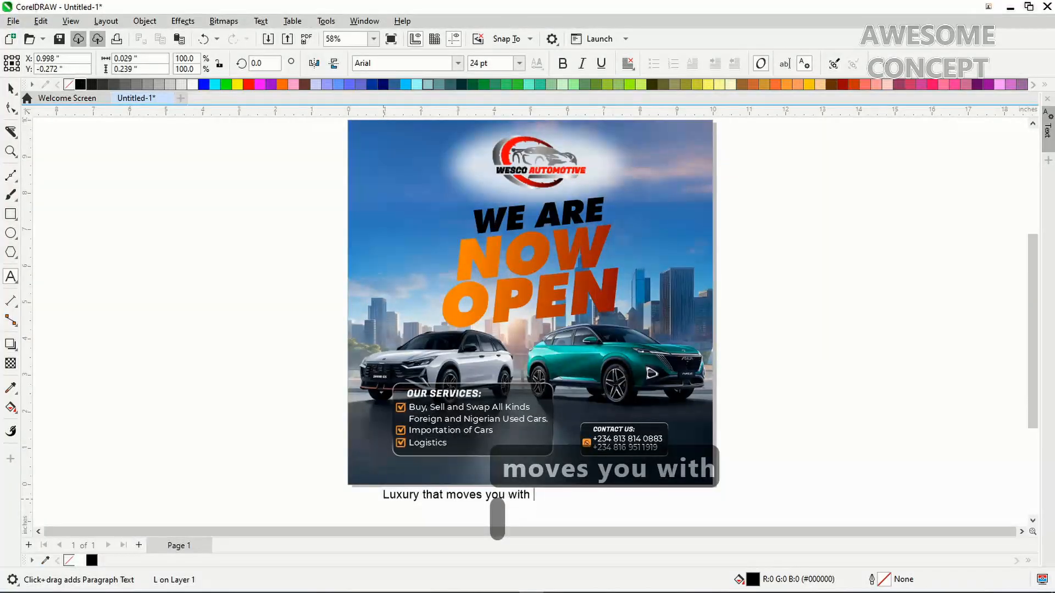
{"action": "type", "text": " per"}
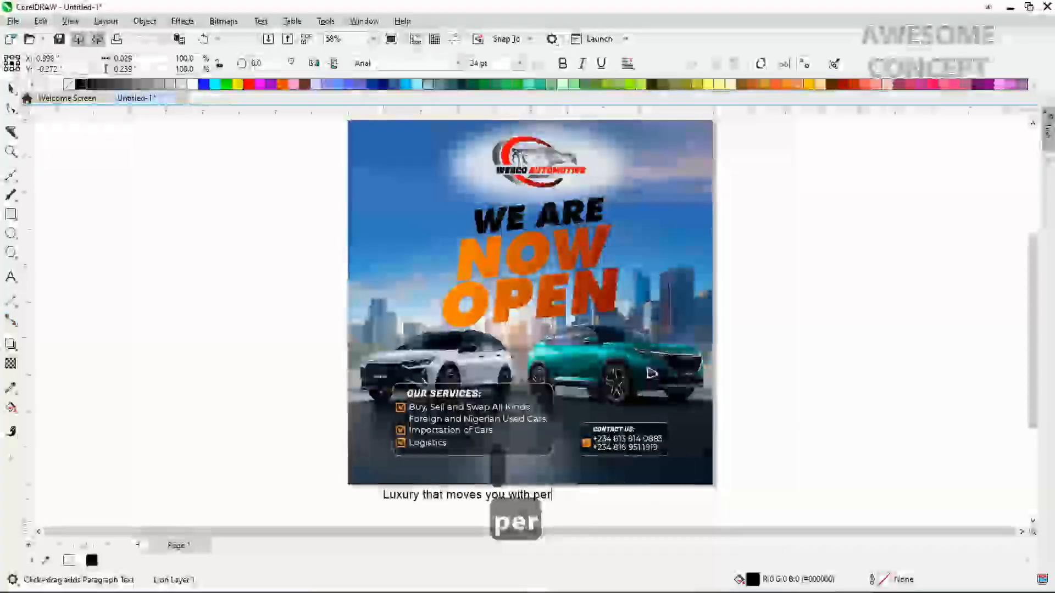
{"action": "type", "text": "formance"}
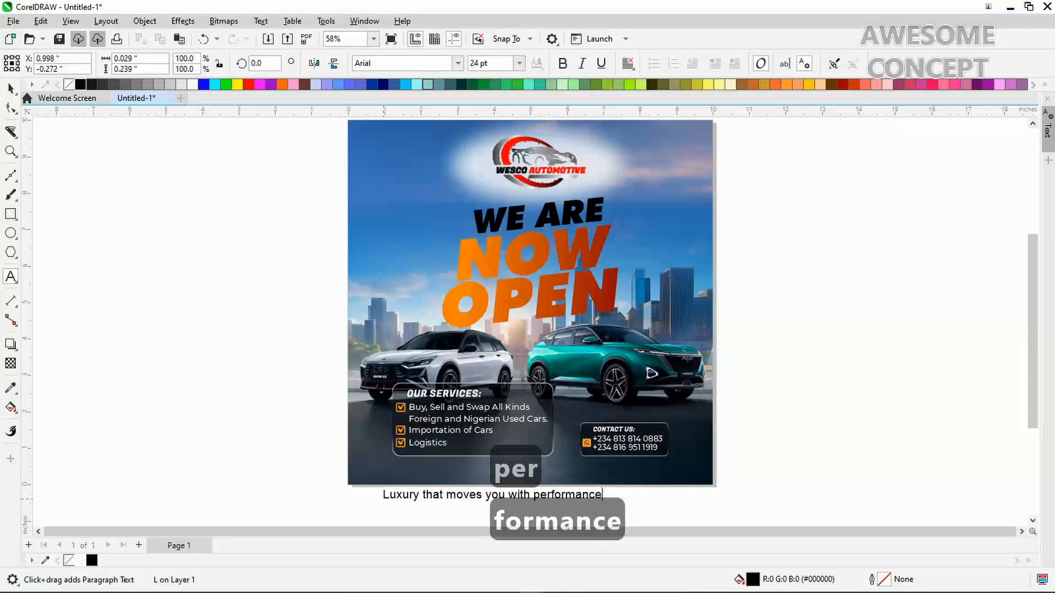
{"action": "type", "text": "..."}
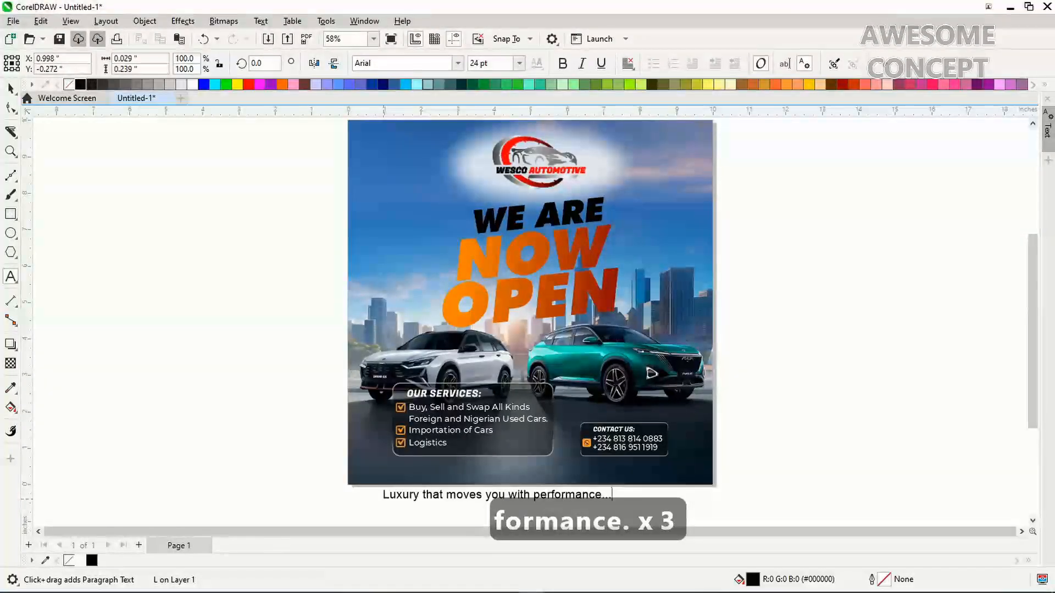
{"action": "key", "text": "Escape"}
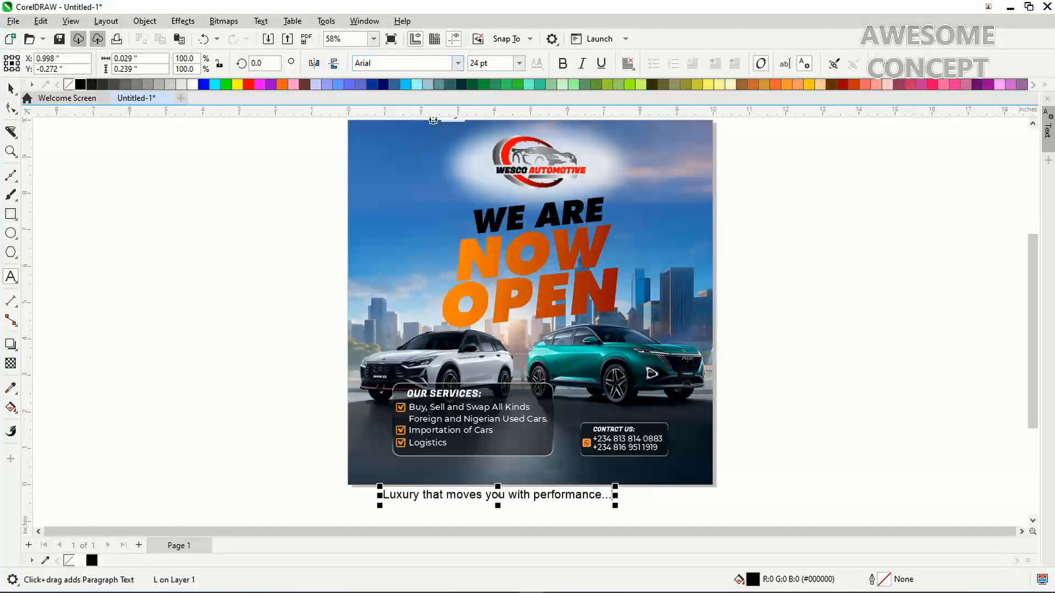
Search the font list for 'montser' and choose Montserrat Medium Italic
{"action": "left_click", "coordinate": [457, 64]}
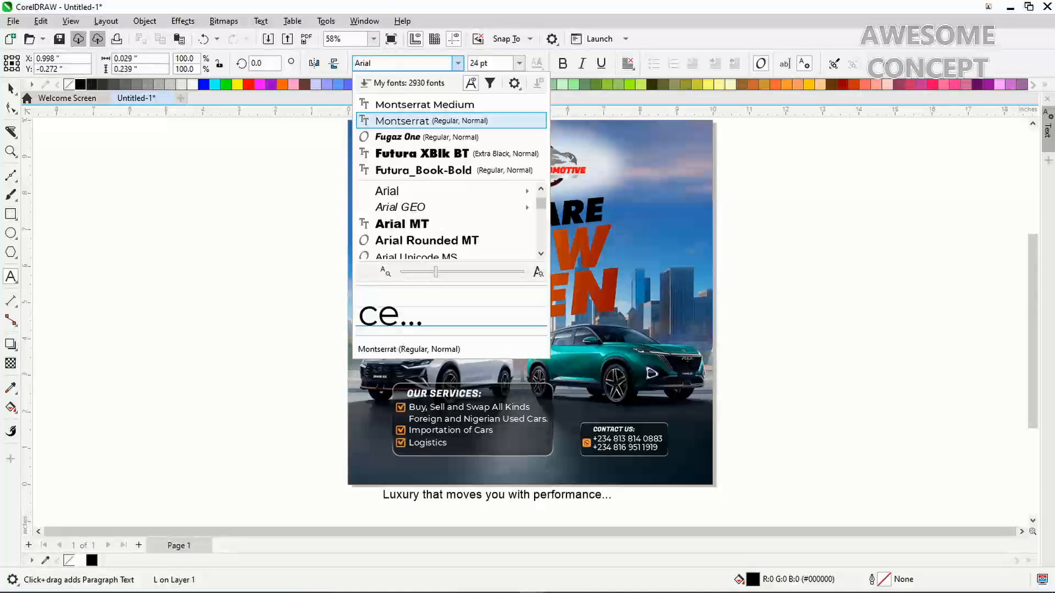
{"action": "mouse_move", "coordinate": [446, 190]}
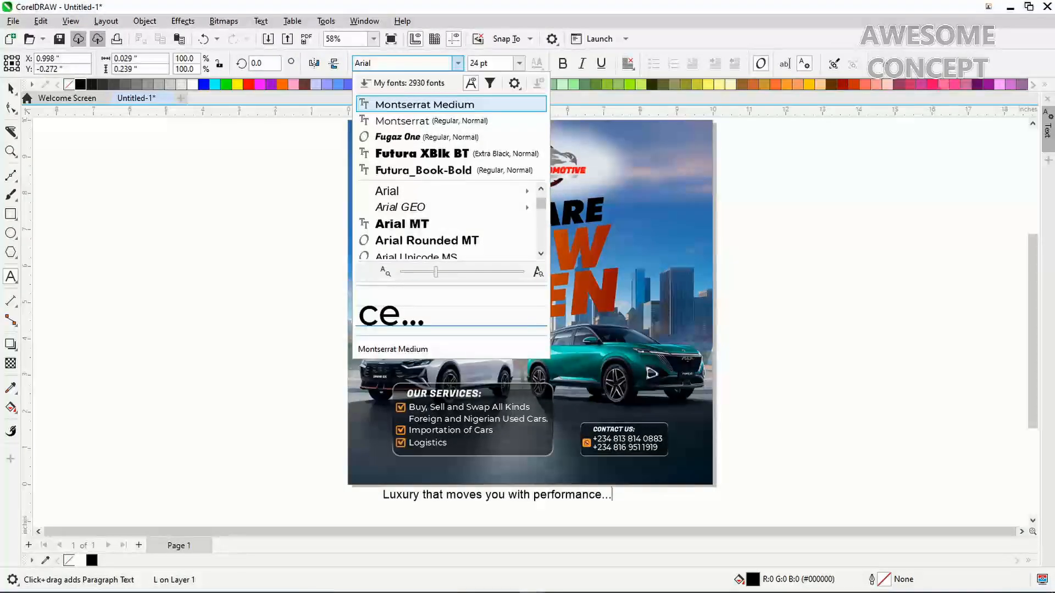
{"action": "left_click", "coordinate": [451, 104]}
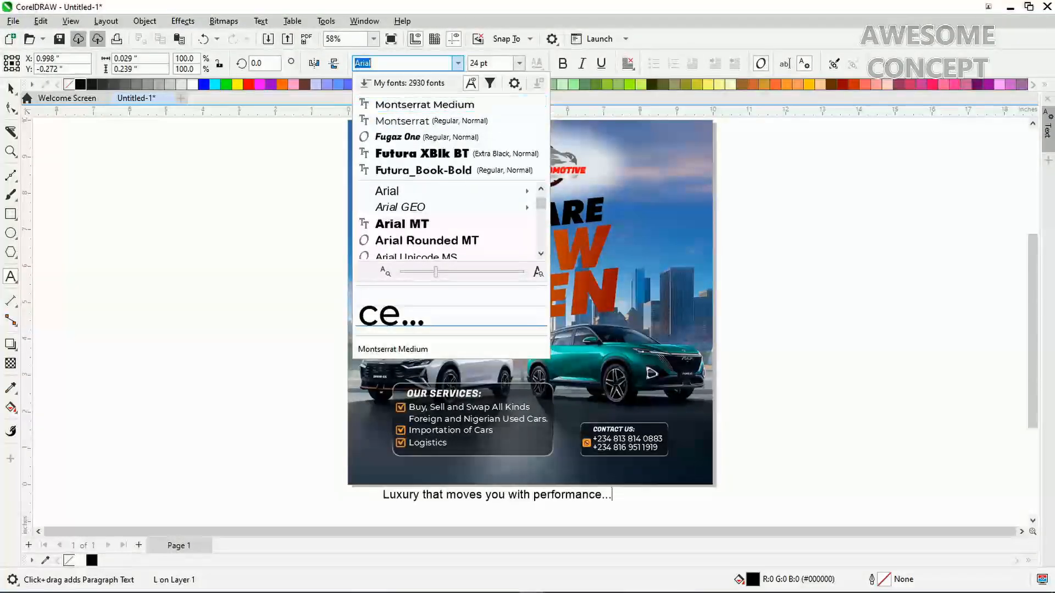
{"action": "type", "text": "monst"}
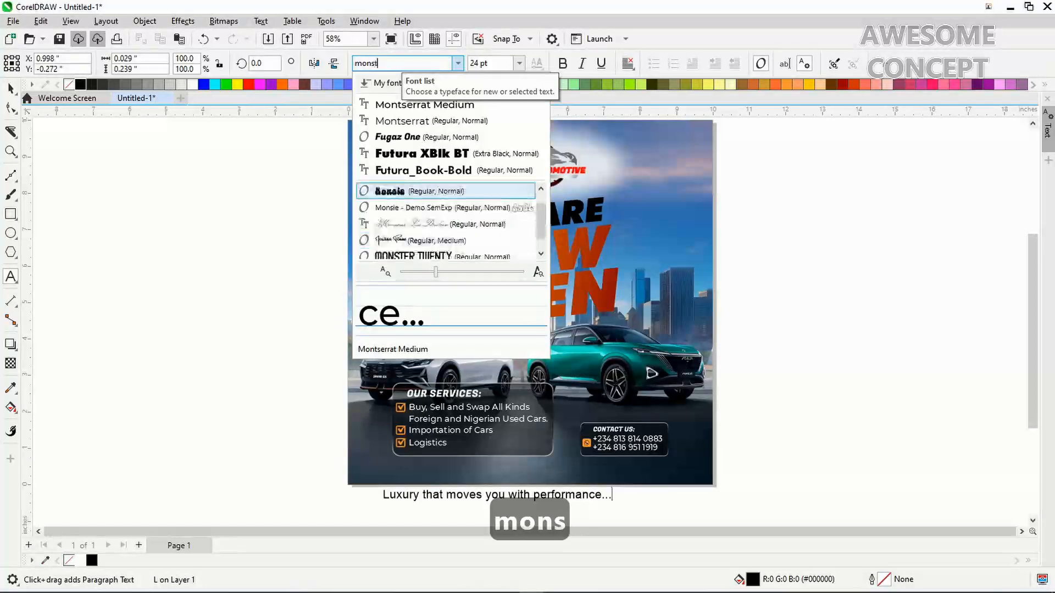
{"action": "key", "text": "BackSpace"}
{"action": "key", "text": "BackSpace"}
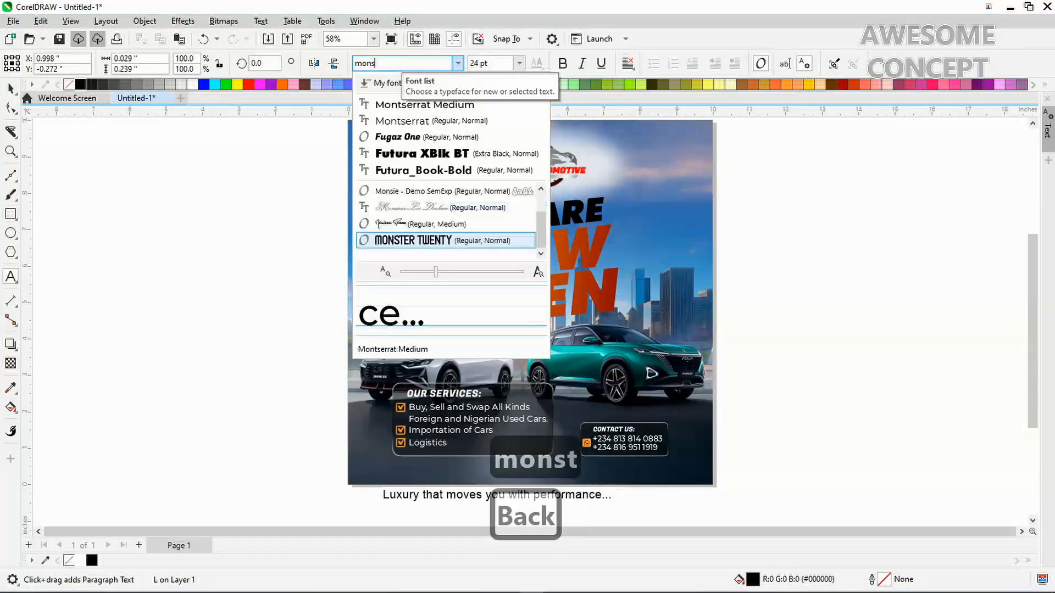
{"action": "type", "text": "t"}
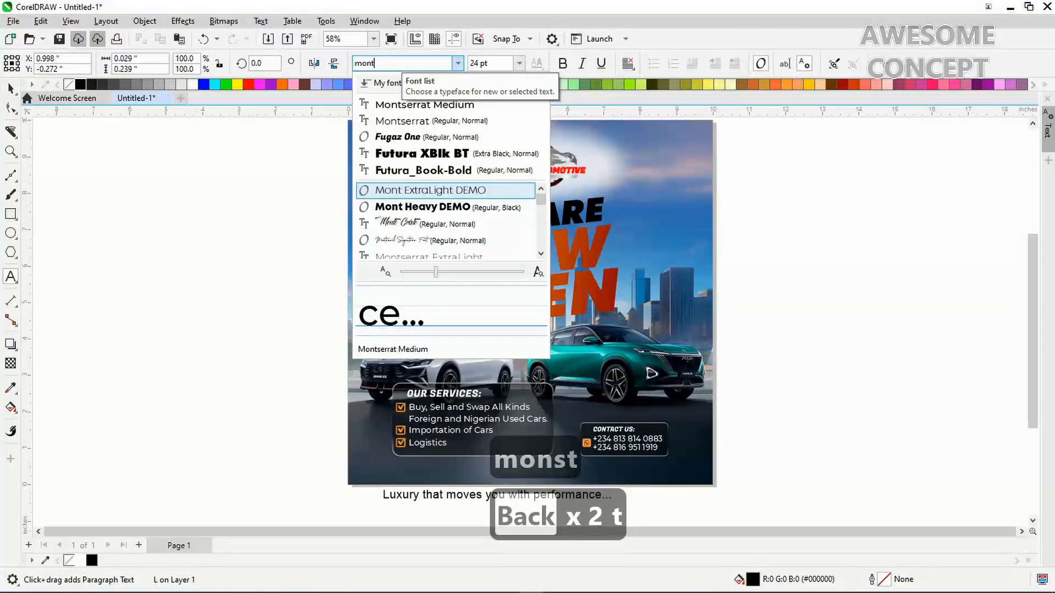
{"action": "type", "text": "se"}
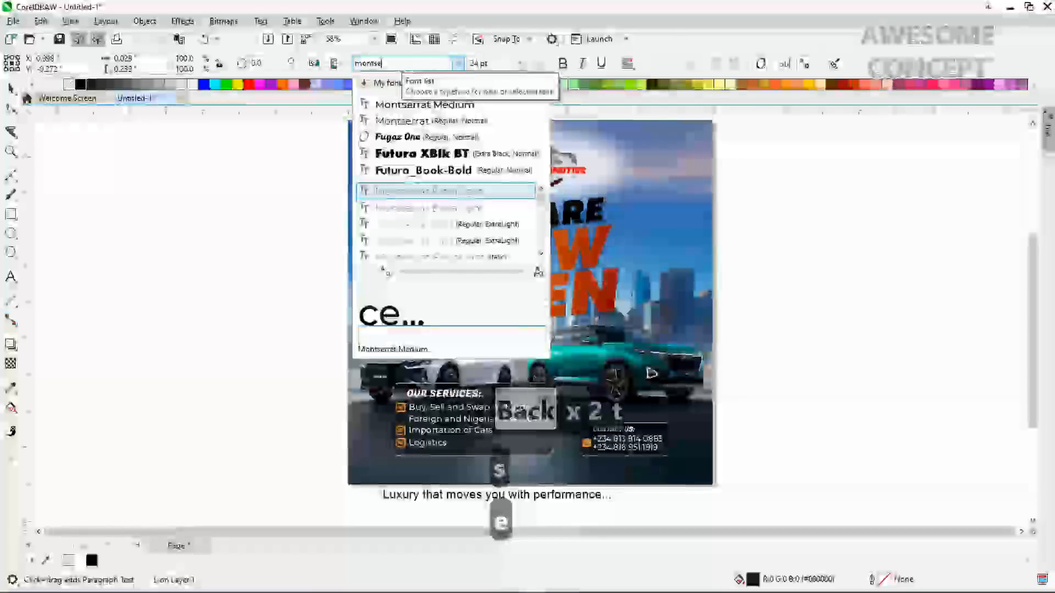
{"action": "type", "text": "r"}
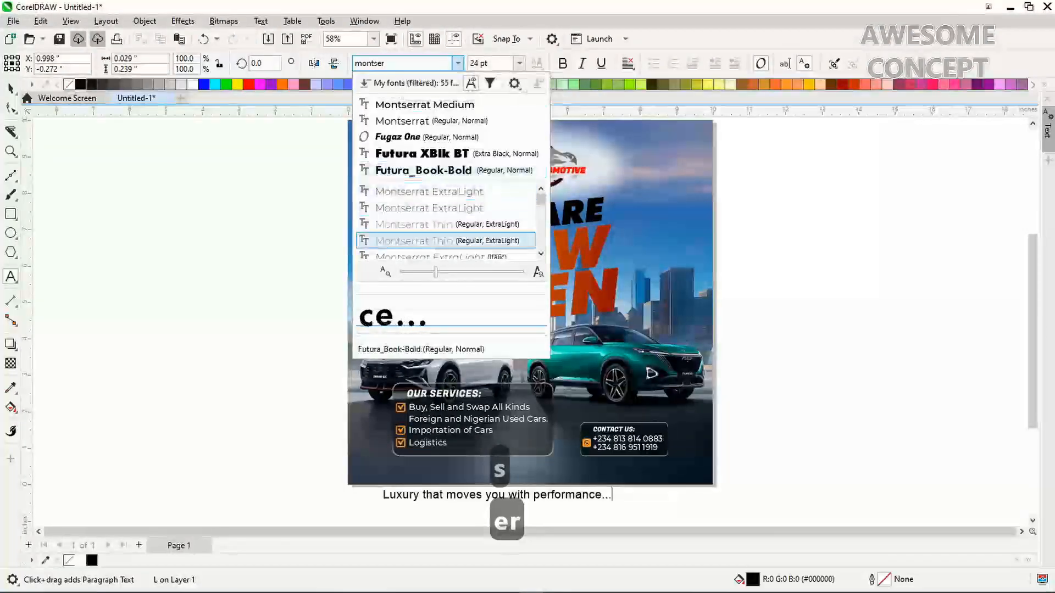
{"action": "scroll", "coordinate": [445, 220], "scroll_direction": "down", "scroll_amount": 4}
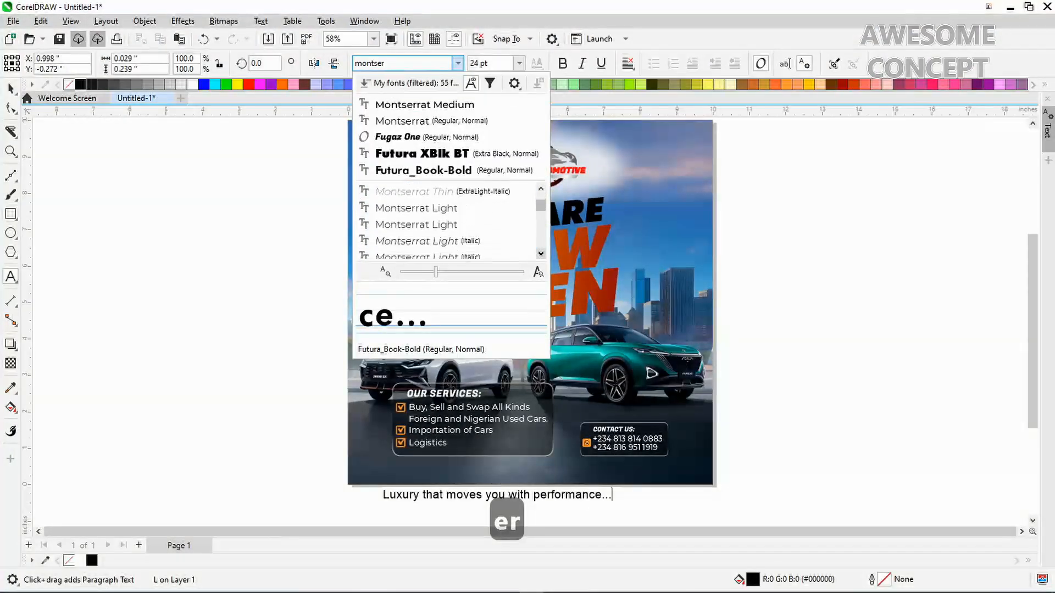
{"action": "scroll", "coordinate": [445, 220], "scroll_direction": "down", "scroll_amount": 3}
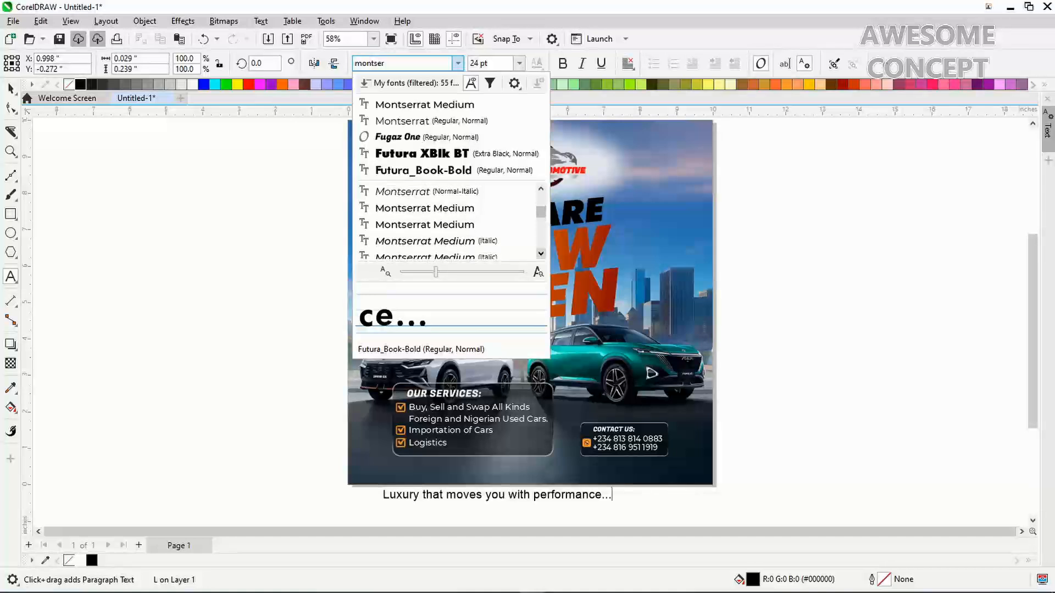
{"action": "scroll", "coordinate": [445, 224], "scroll_direction": "down", "scroll_amount": 1}
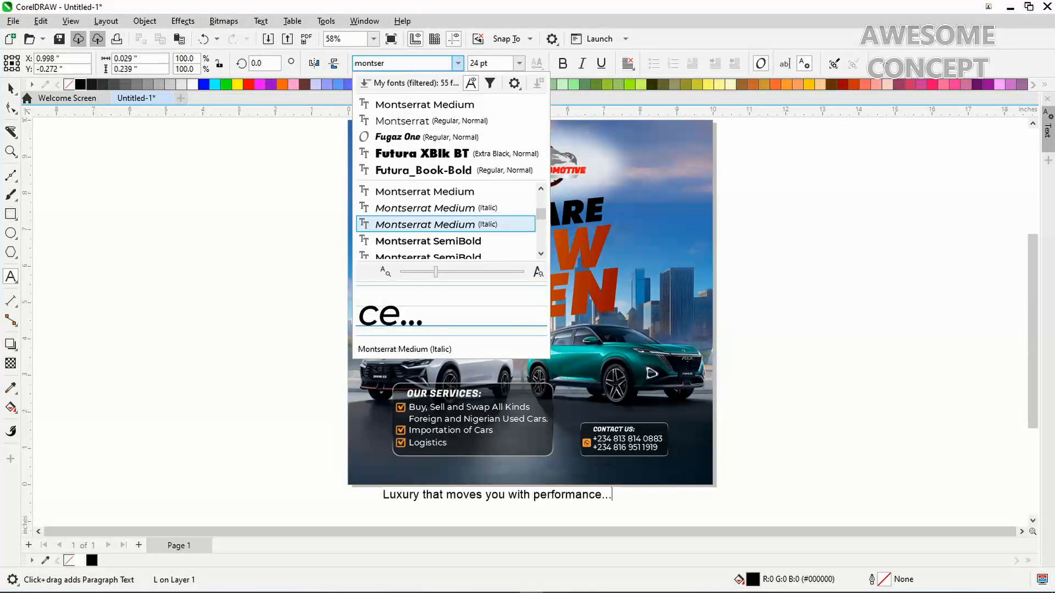
{"action": "left_click", "coordinate": [445, 224]}
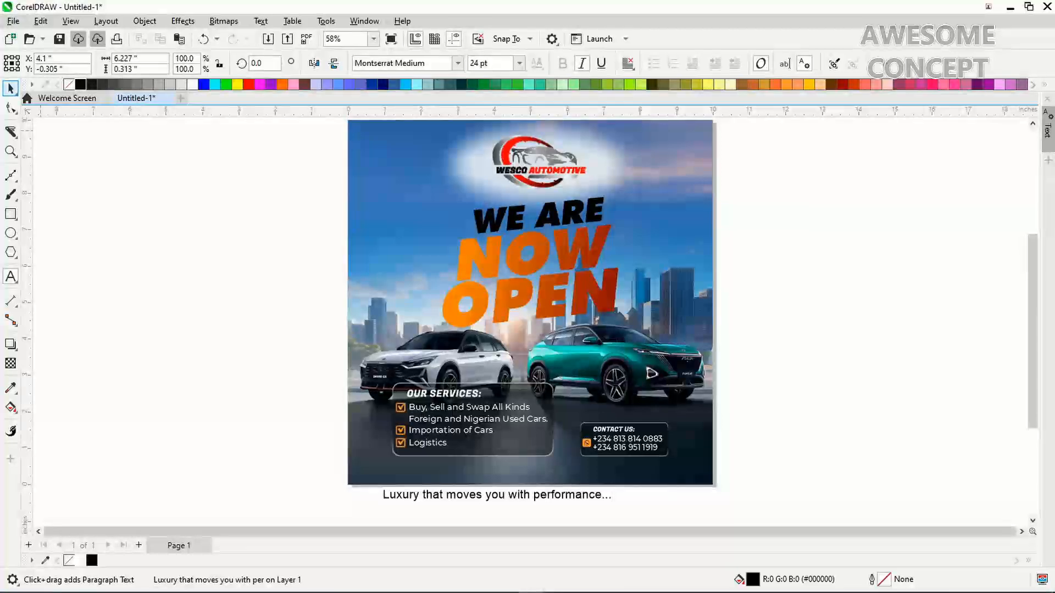
Make the caption white Montserrat Medium Italic, move it onto the poster's bottom edge, and shrink it to about 88%
{"action": "left_click", "coordinate": [11, 88]}
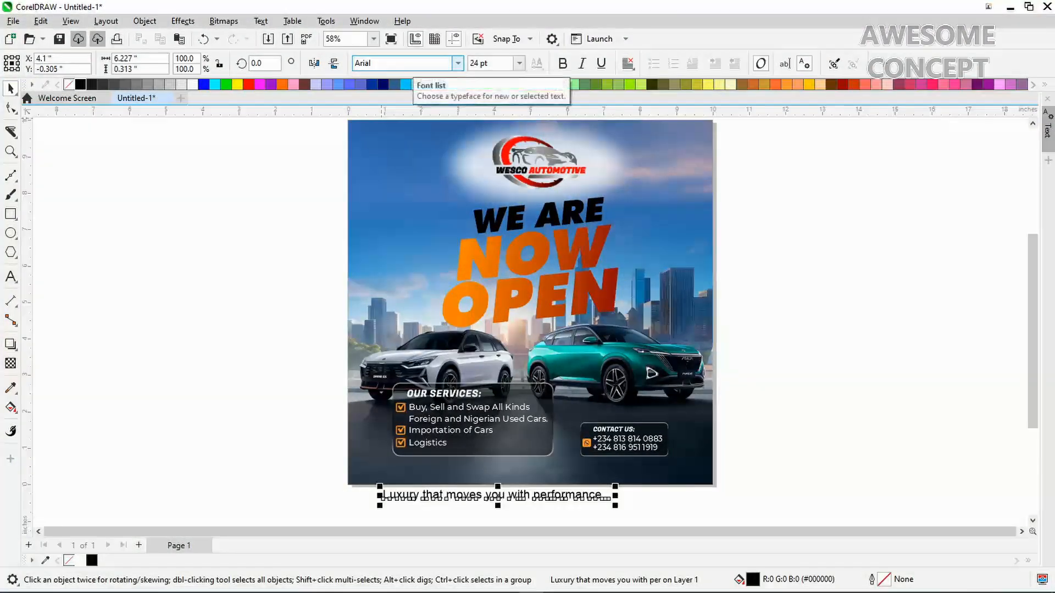
{"action": "left_click", "coordinate": [404, 63]}
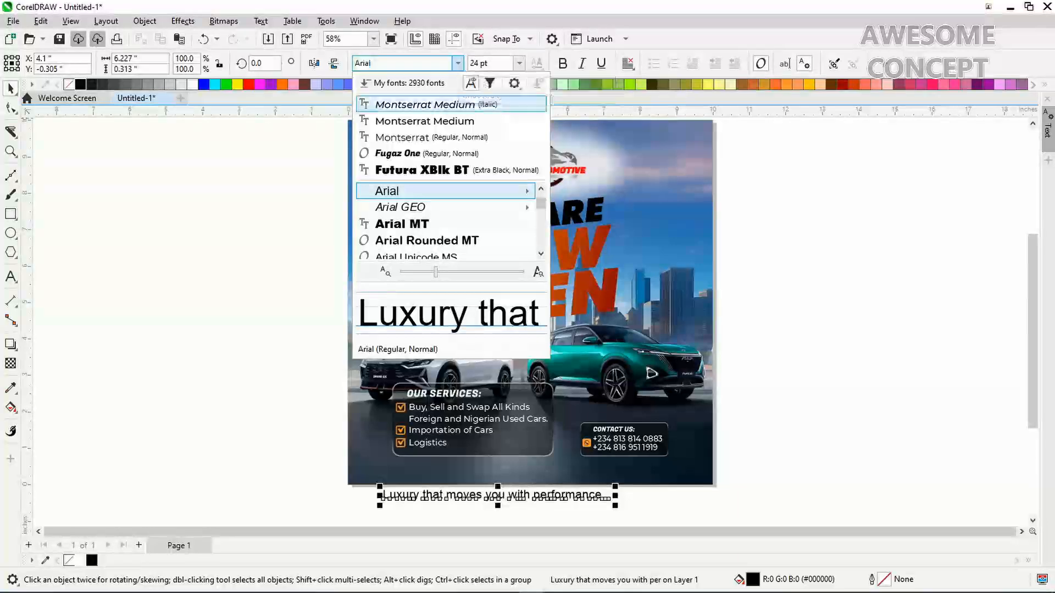
{"action": "left_click", "coordinate": [426, 105]}
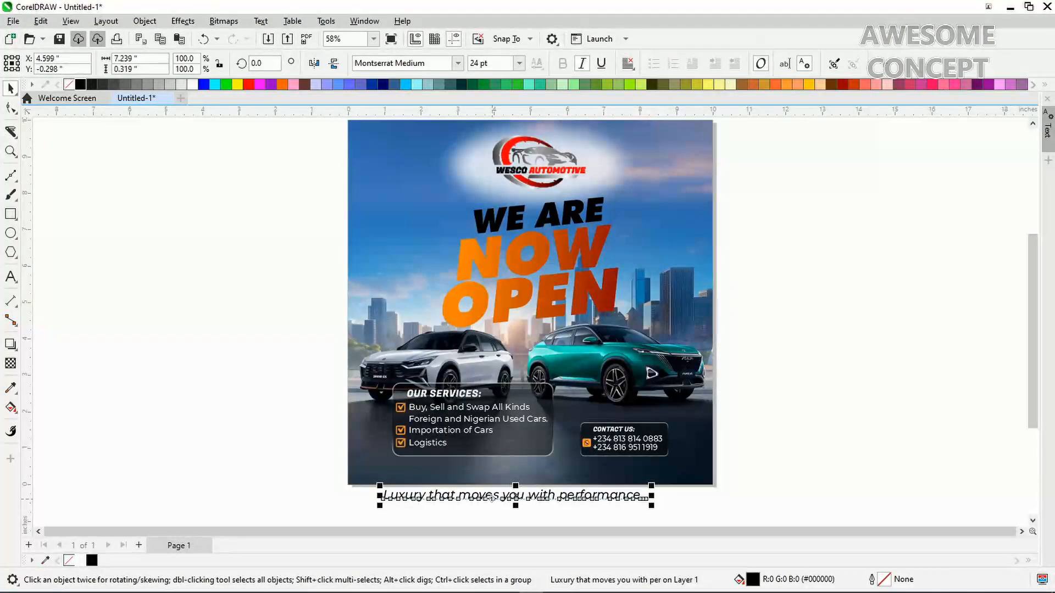
{"action": "left_click_drag", "start_coordinate": [493, 499], "coordinate": [494, 478]}
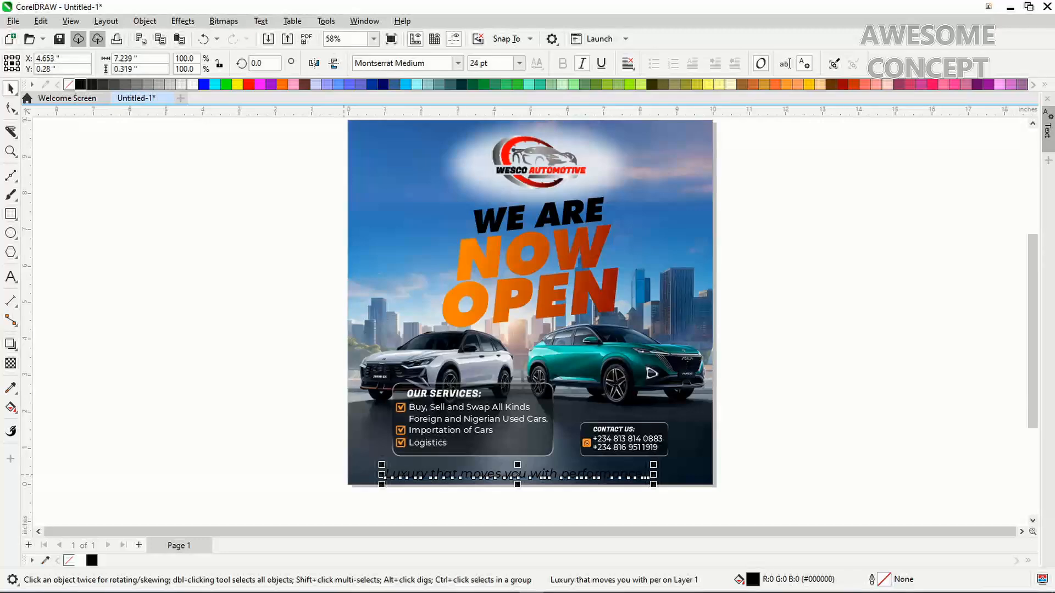
{"action": "left_click", "coordinate": [80, 561]}
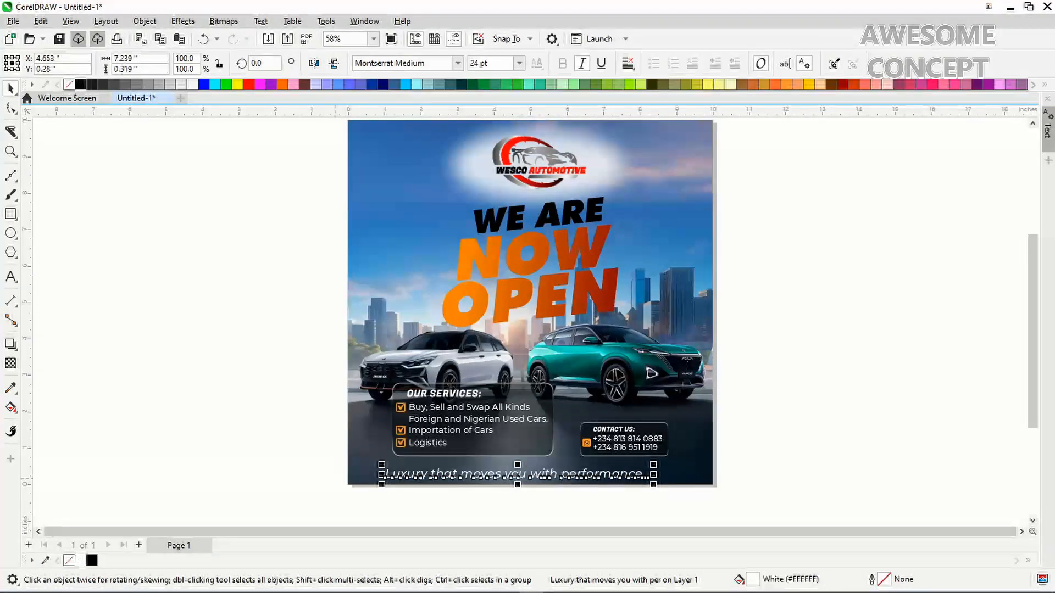
{"action": "left_click_drag", "start_coordinate": [383, 475], "coordinate": [414, 474]}
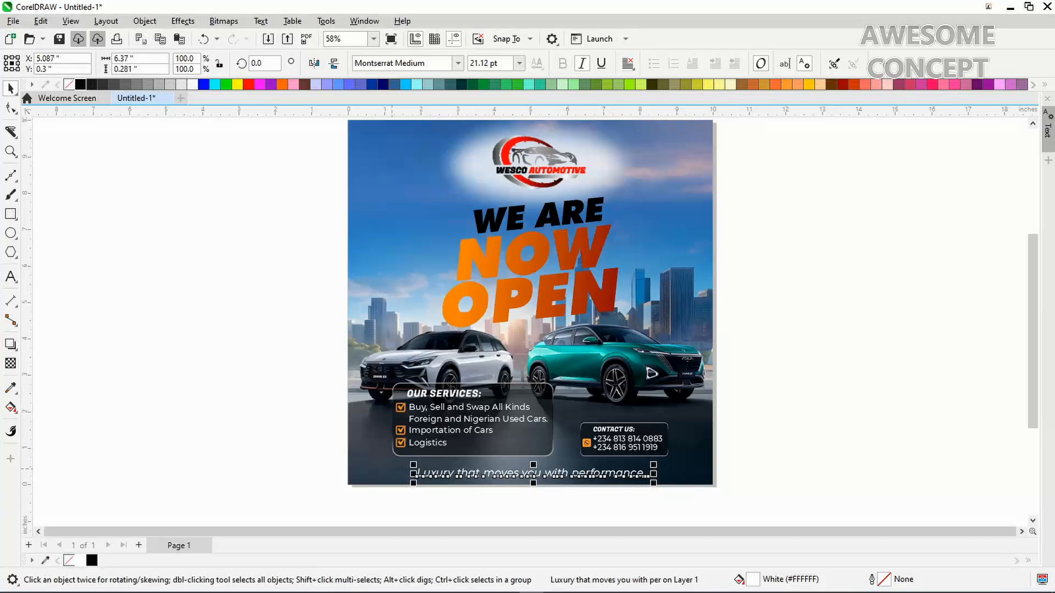
Centre the caption horizontally on the poster
{"action": "left_click", "coordinate": [385, 467], "text": "shift"}
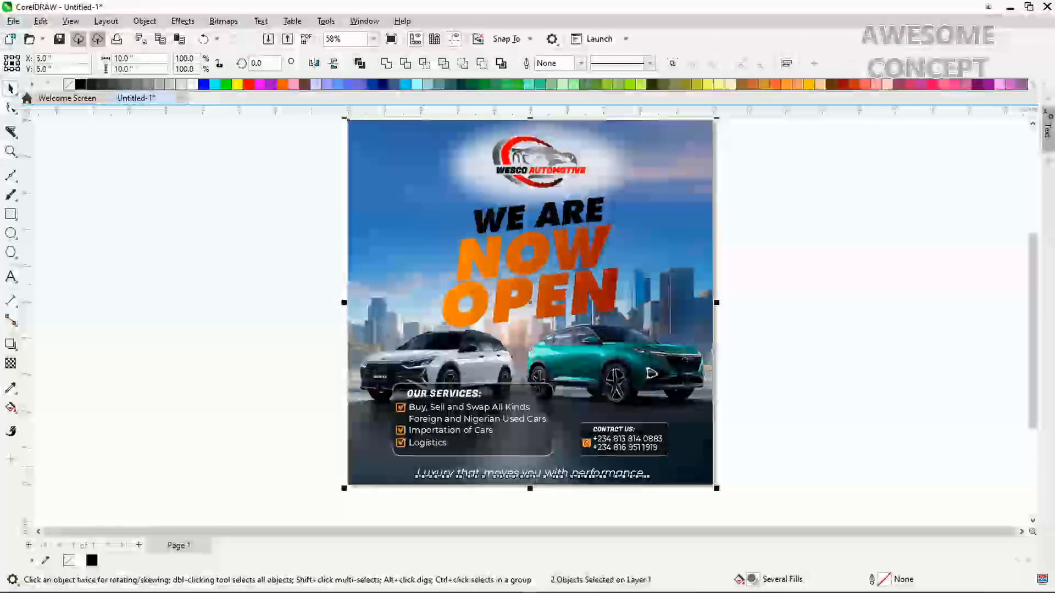
{"action": "key", "text": "c"}
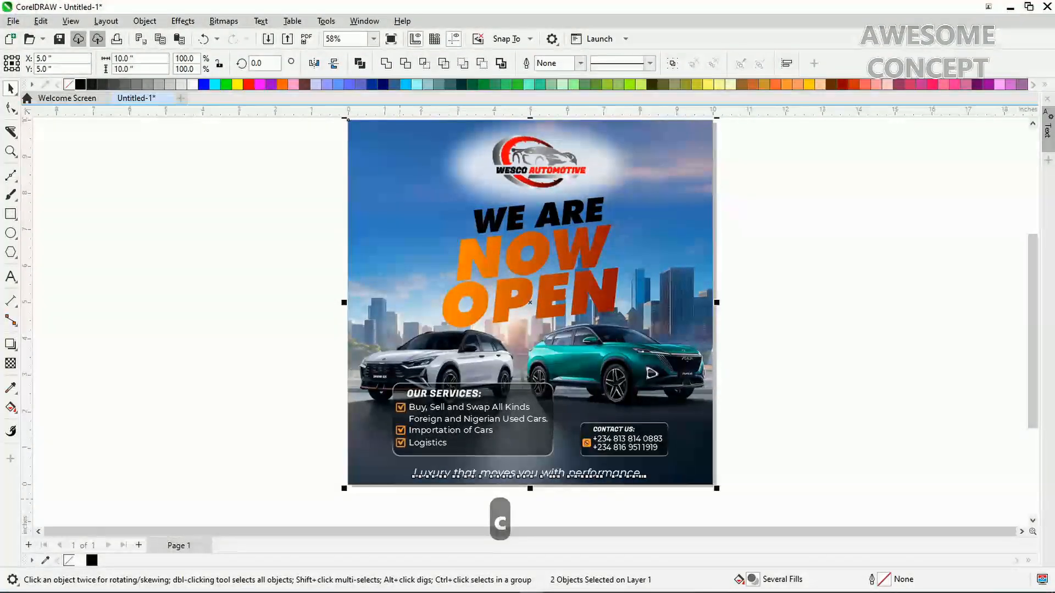
{"action": "left_click", "coordinate": [439, 495]}
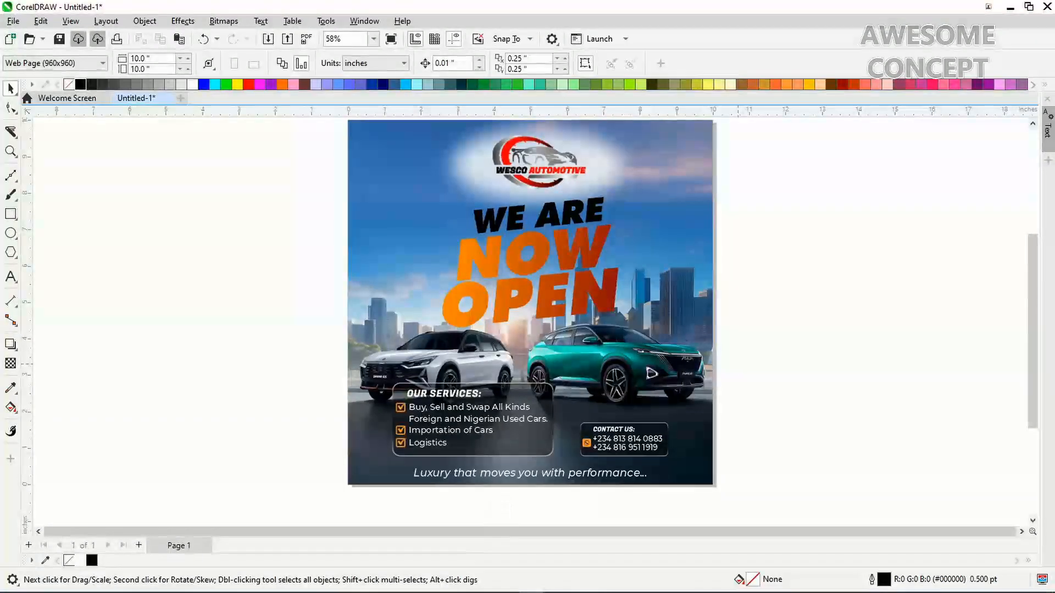
{"action": "key", "text": "F4"}
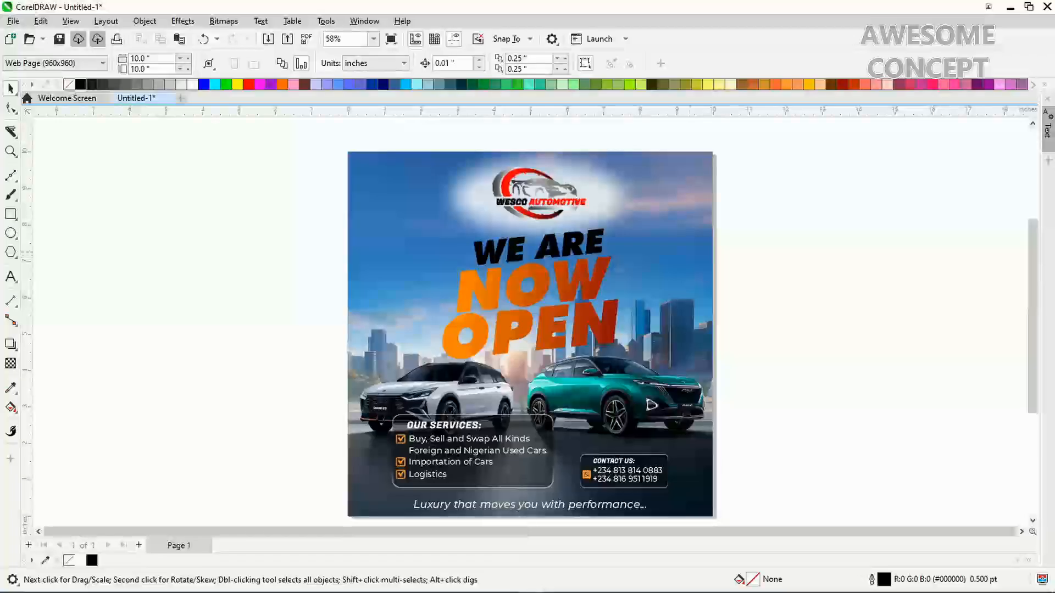
Enlarge the WE ARE NOW OPEN headline group to about 103%
{"action": "left_click", "coordinate": [671, 253]}
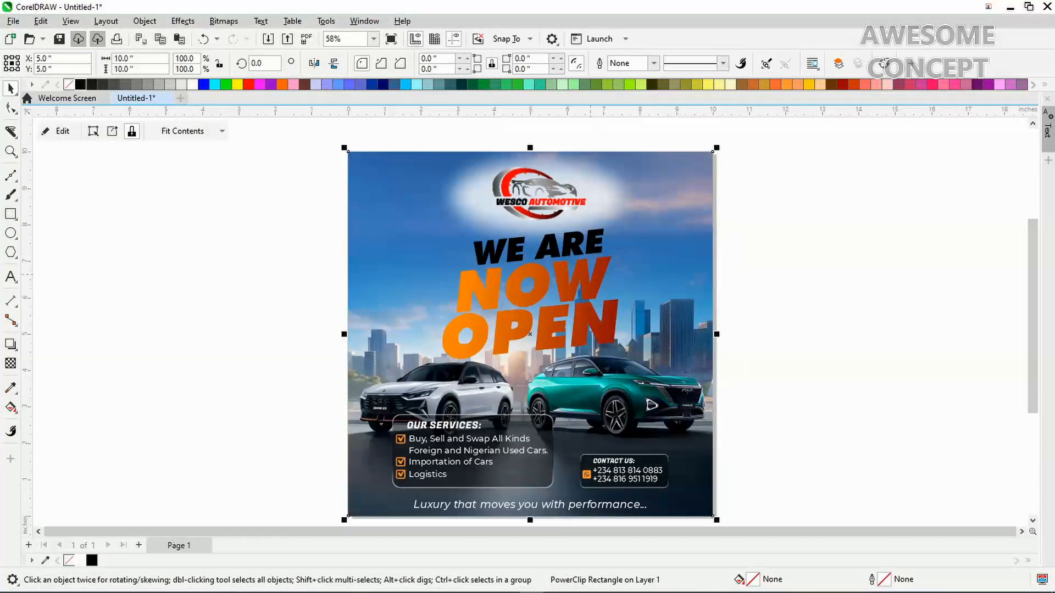
{"action": "left_click", "coordinate": [576, 283]}
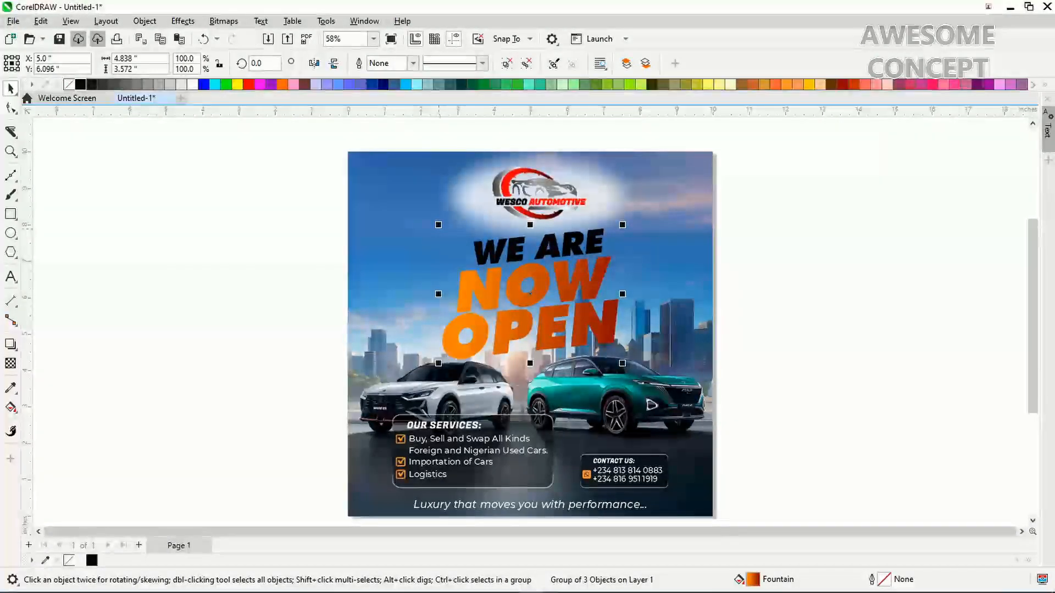
{"action": "left_click_drag", "start_coordinate": [438, 225], "coordinate": [433, 221]}
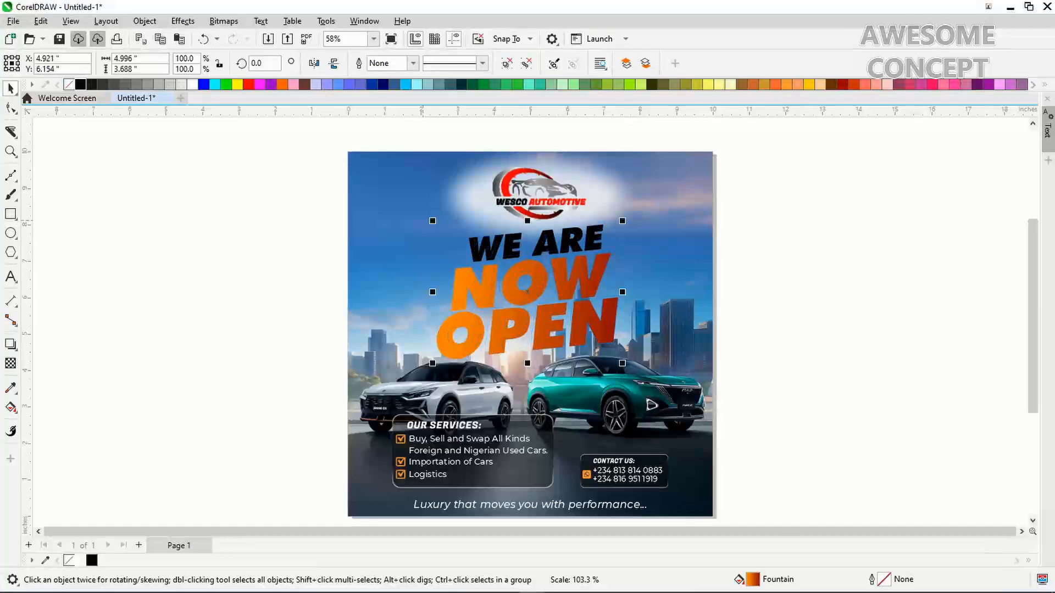
Shrink the WESCO Automotive logo with its white glow and centre it horizontally on the page
{"action": "left_click", "coordinate": [537, 205]}
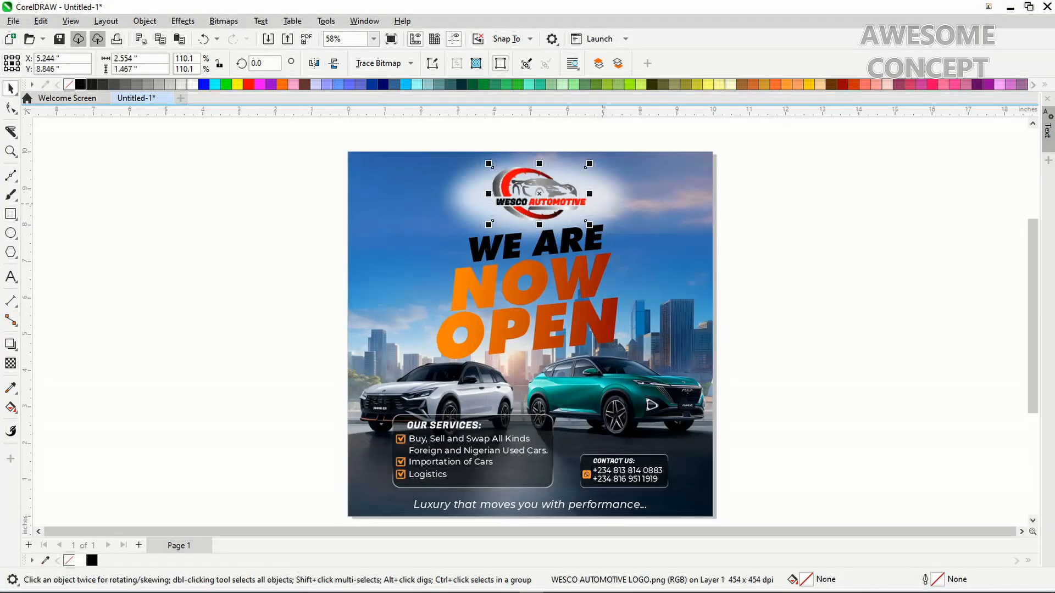
{"action": "left_click", "coordinate": [492, 167], "text": "shift"}
{"action": "left_click_drag", "start_coordinate": [628, 236], "coordinate": [610, 235]}
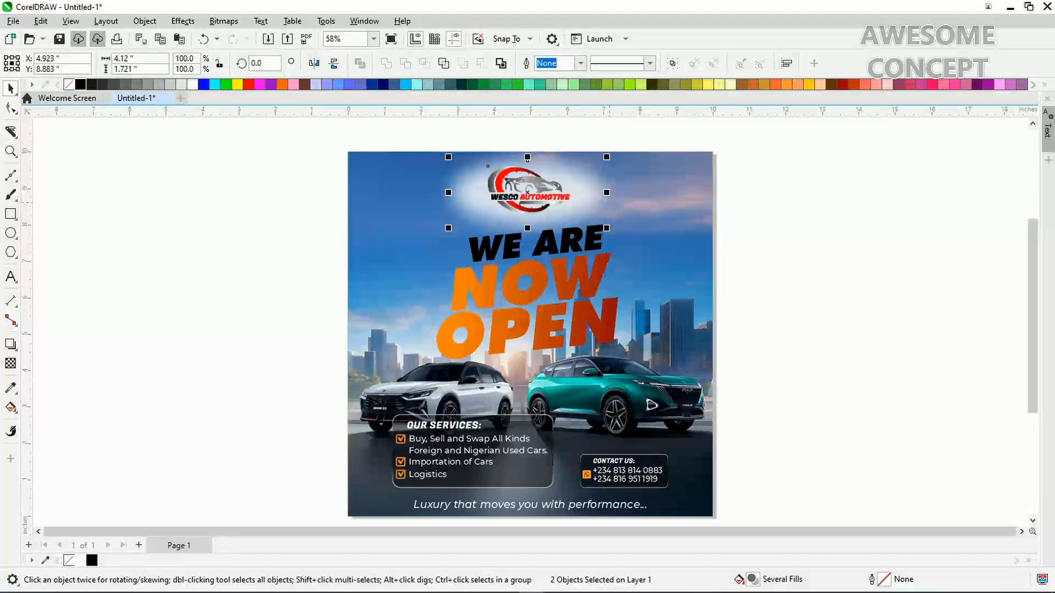
{"action": "left_click", "coordinate": [643, 179], "text": "shift"}
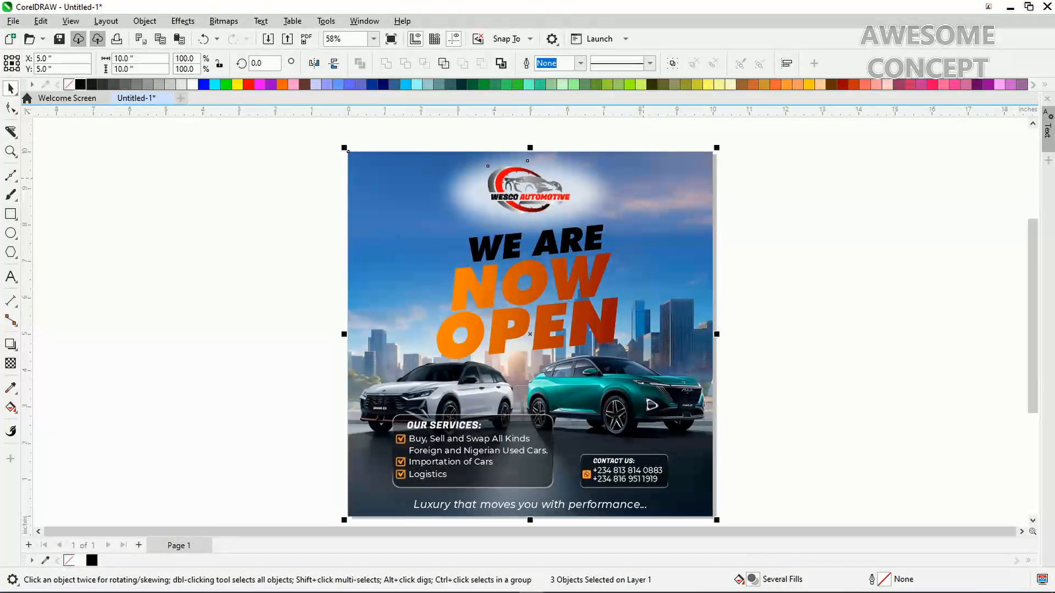
{"action": "key", "text": "c"}
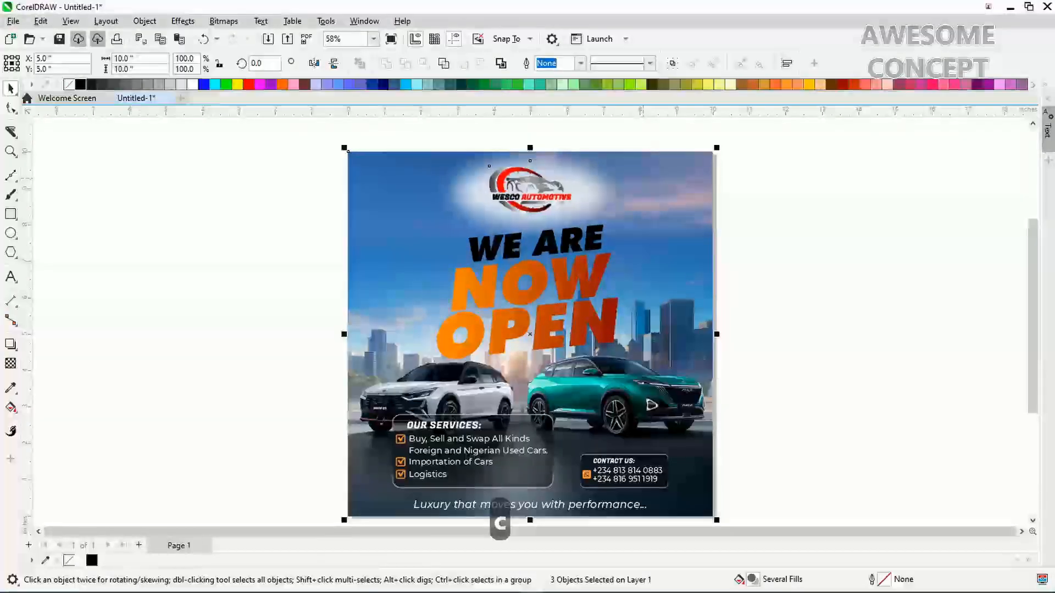
{"action": "left_click", "coordinate": [731, 300]}
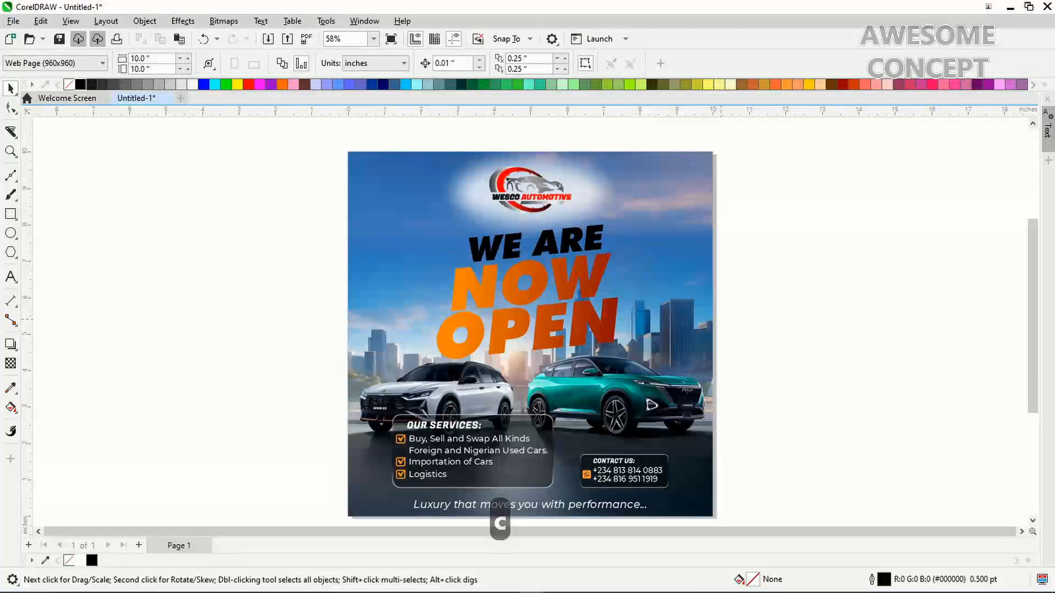
{"action": "key", "text": "F4"}
{"action": "left_click", "coordinate": [658, 299]}
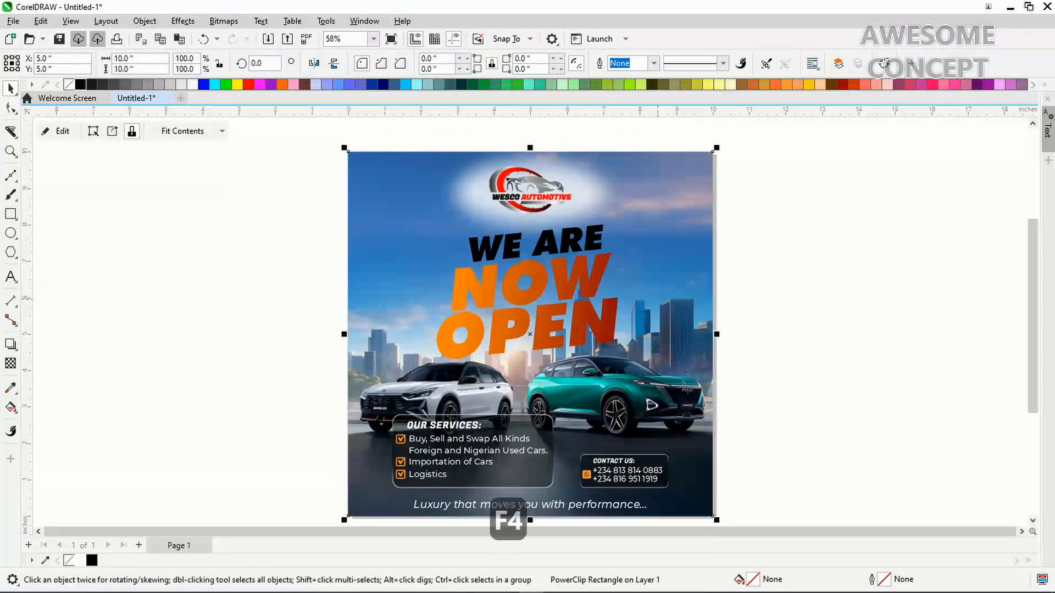
Inside the PowerClip, give the city-and-cars photo a Light effect with brightness 10 and contrast 30
{"action": "right_click", "coordinate": [658, 236]}
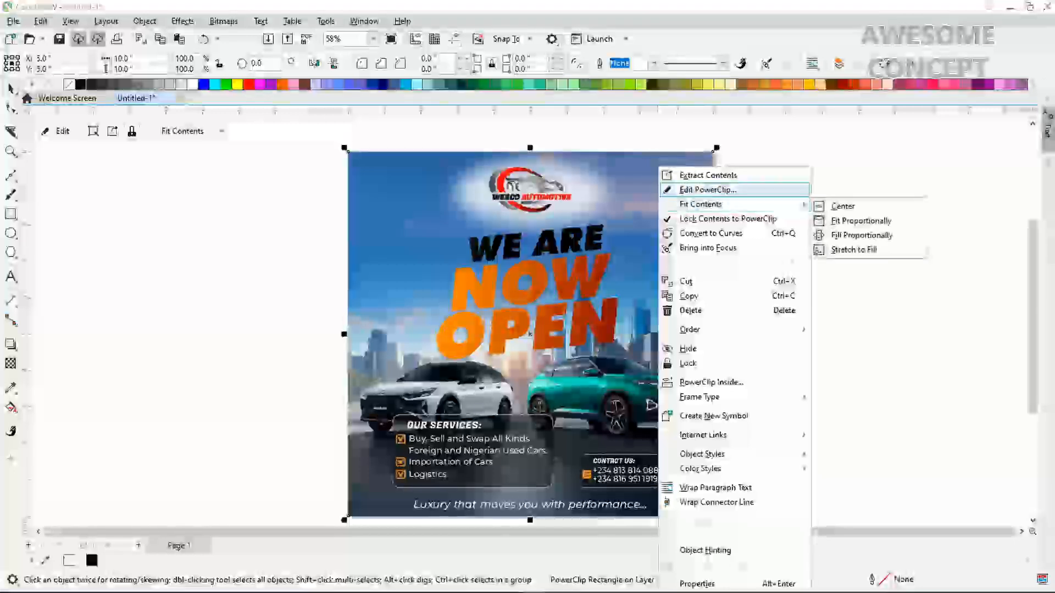
{"action": "left_click", "coordinate": [708, 190]}
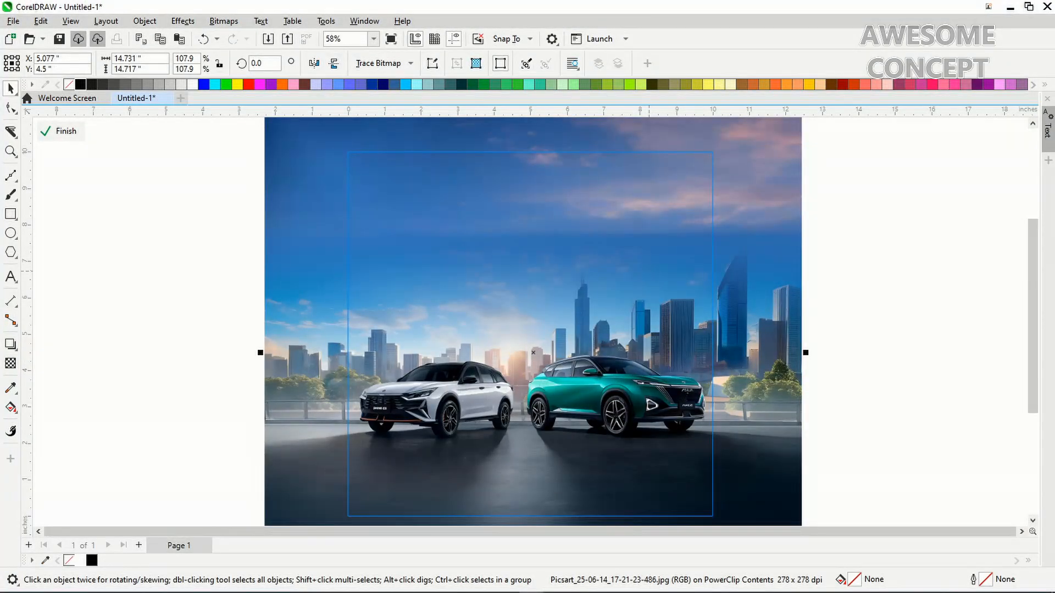
{"action": "key", "text": "ctrl+b"}
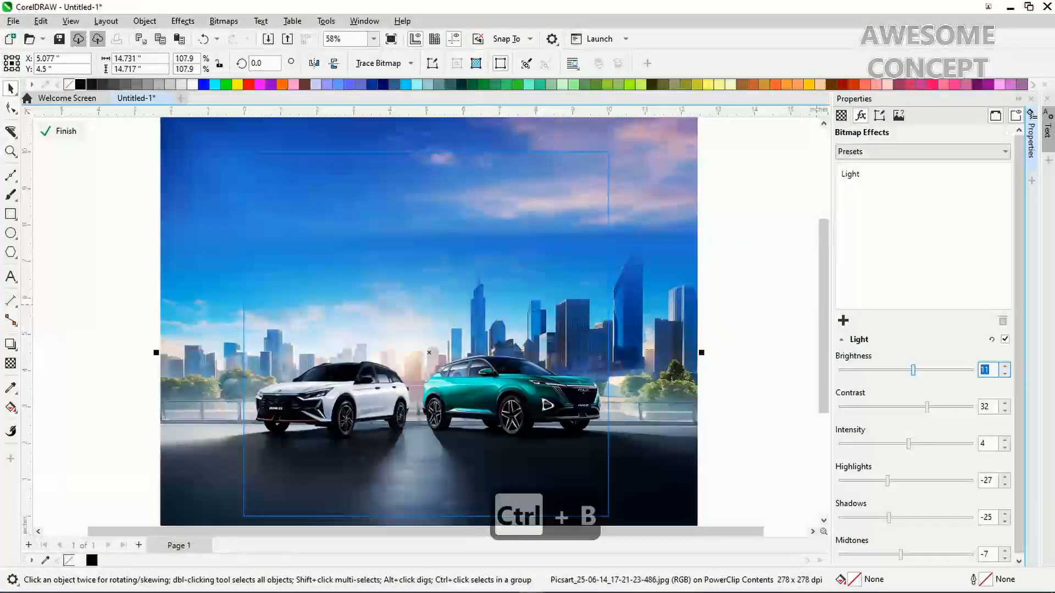
{"action": "type", "text": "10"}
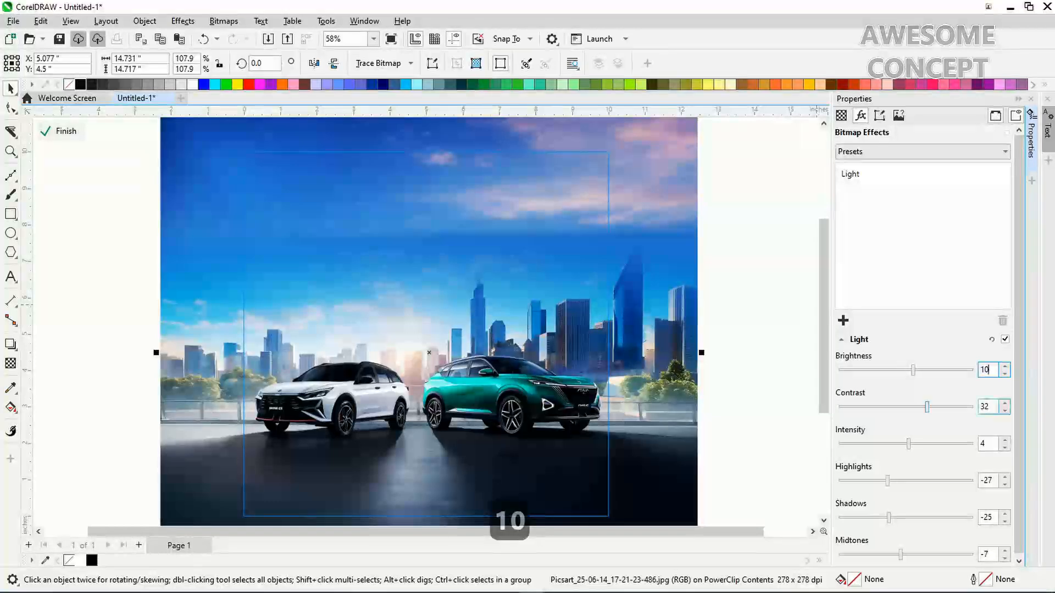
{"action": "left_click", "coordinate": [987, 407]}
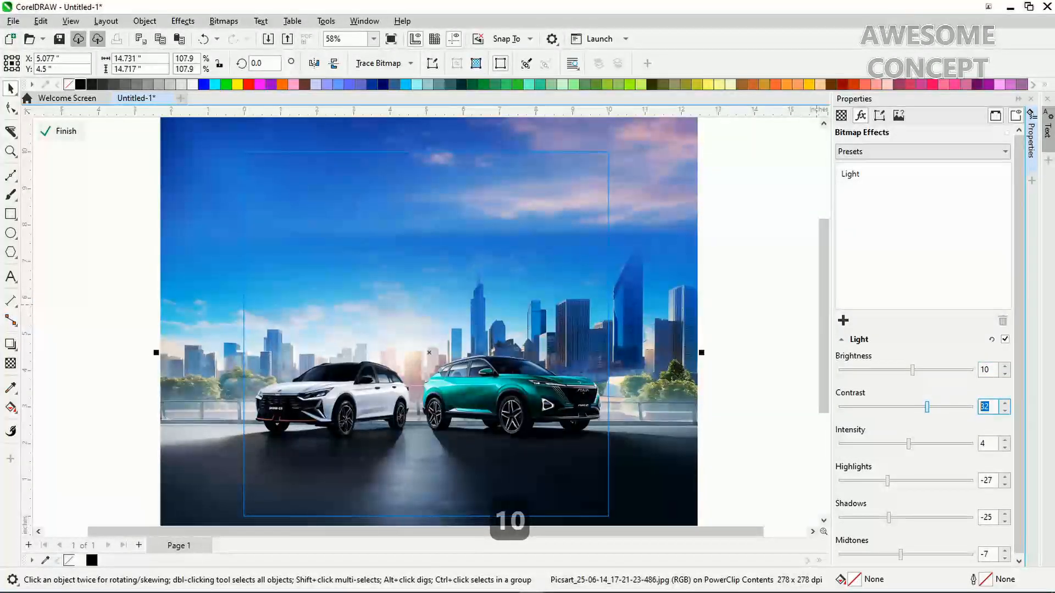
{"action": "type", "text": "30"}
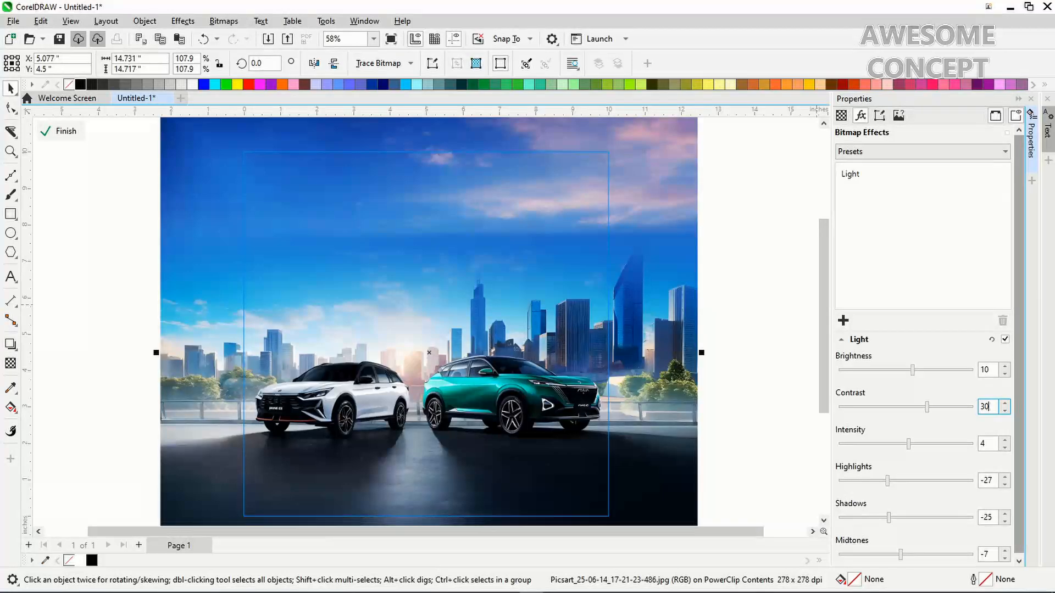
{"action": "left_click_drag", "start_coordinate": [1019, 407], "coordinate": [1019, 409]}
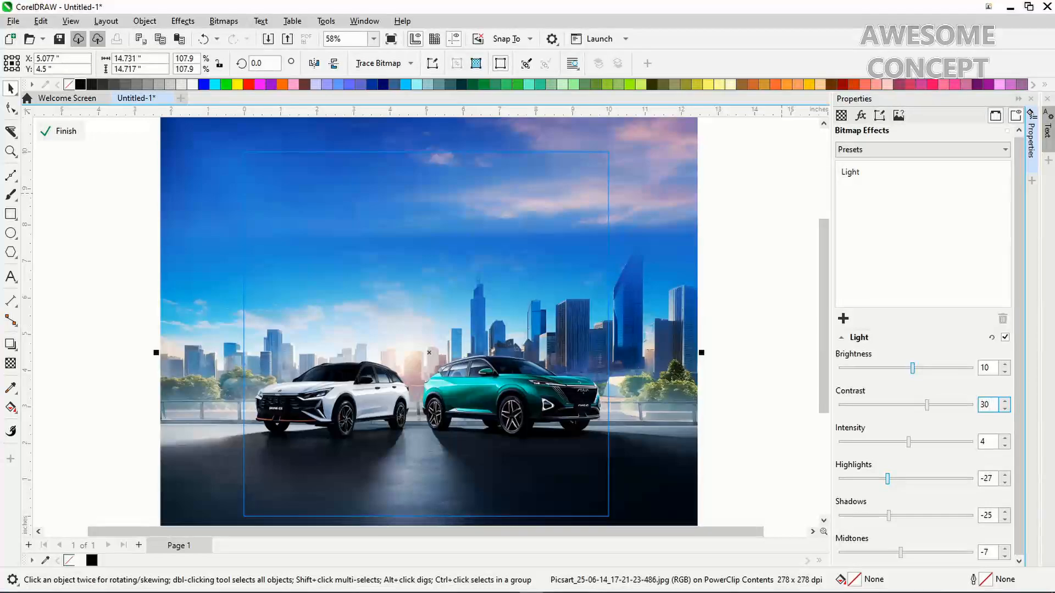
{"action": "key", "text": "alt+Return"}
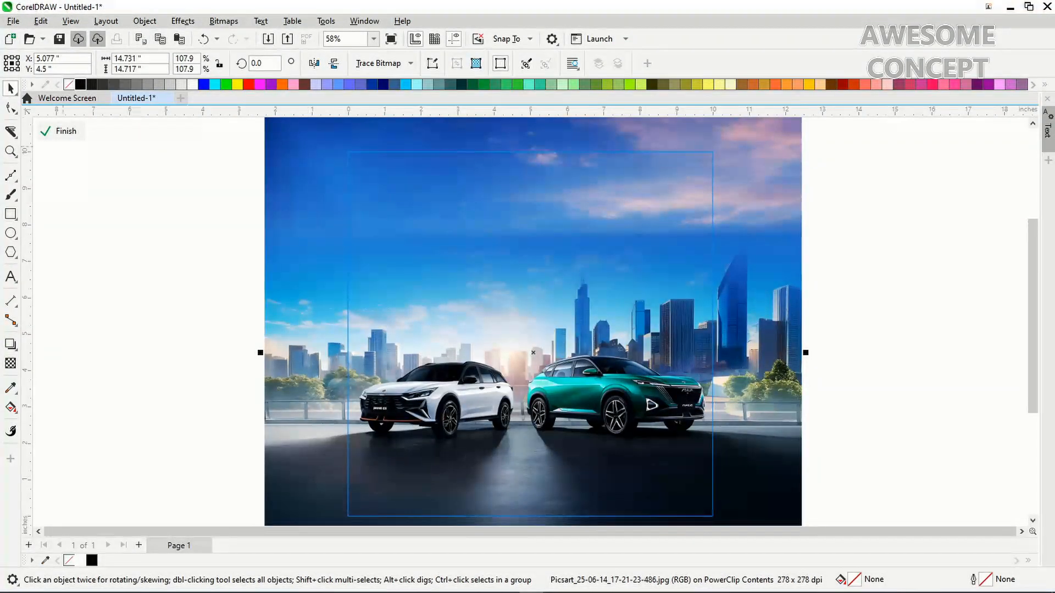
Back on the flyer, nudge the WE ARE NOW OPEN group up and enlarge it to 5.039" × 3.72"
{"action": "left_click", "coordinate": [61, 130]}
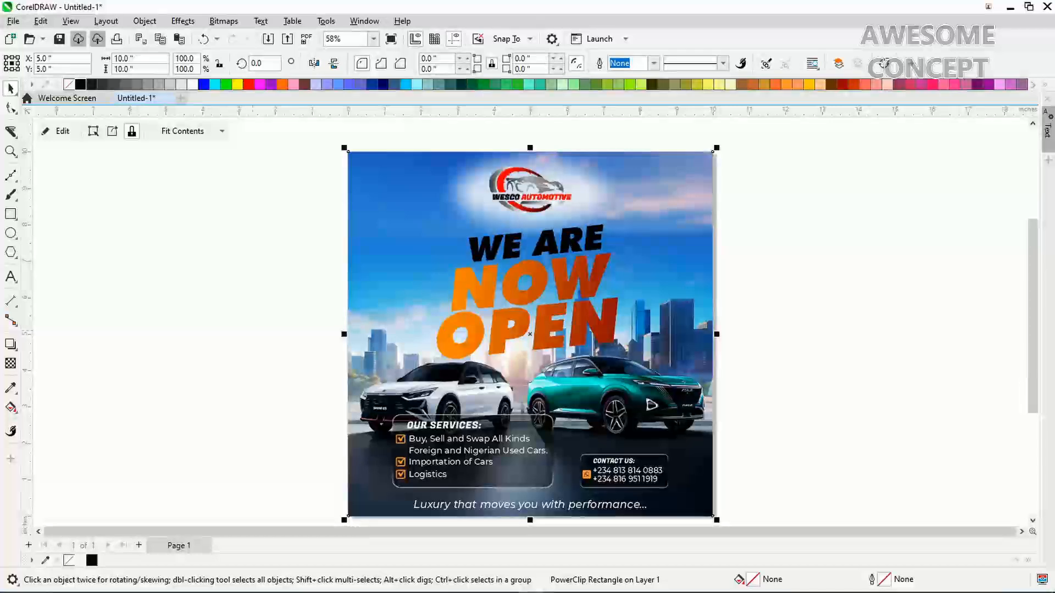
{"action": "left_click", "coordinate": [253, 331]}
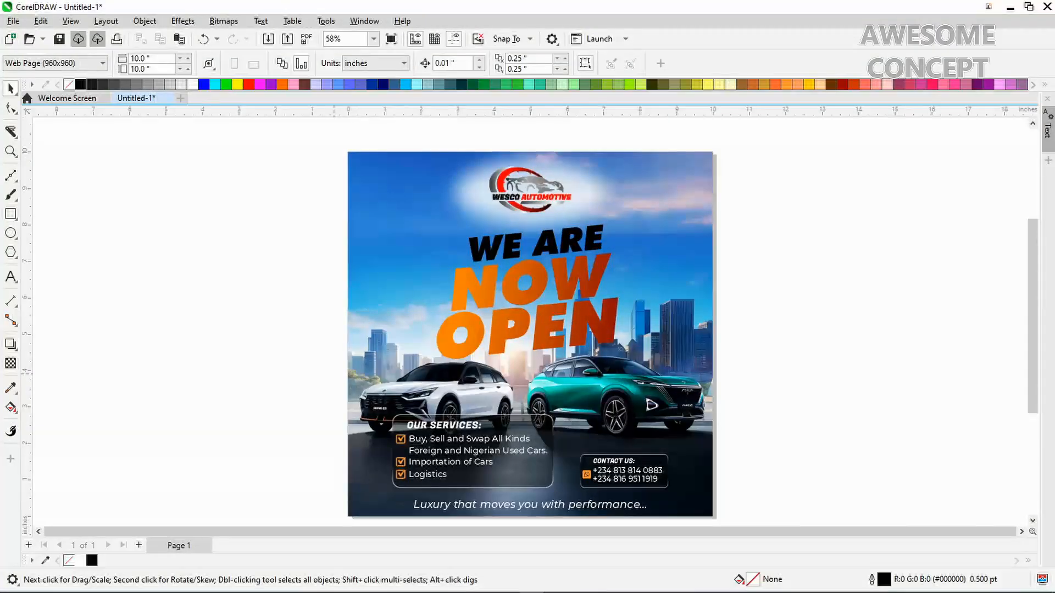
{"action": "left_click_drag", "start_coordinate": [584, 271], "coordinate": [651, 217]}
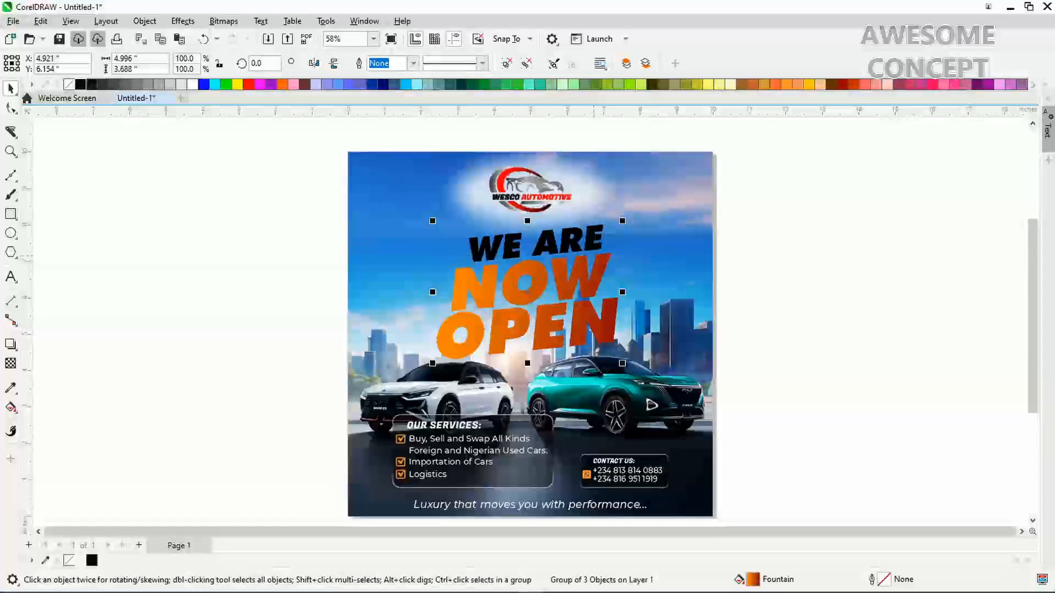
{"action": "key", "text": "Up"}
{"action": "key", "text": "Up"}
{"action": "key", "text": "Up"}
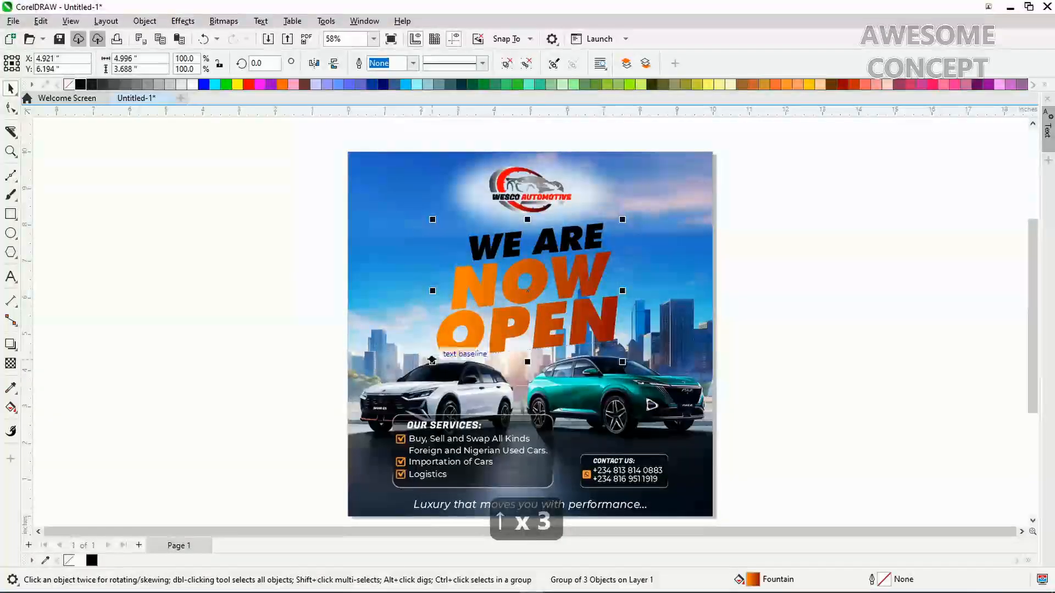
{"action": "left_click_drag", "start_coordinate": [432, 361], "coordinate": [430, 363]}
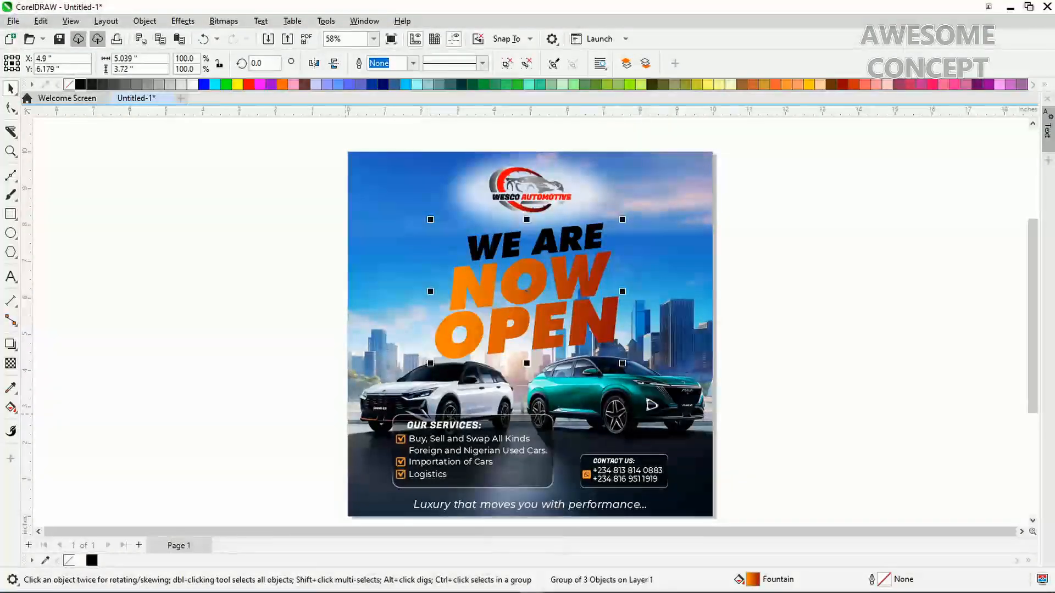
{"action": "key", "text": "Escape"}
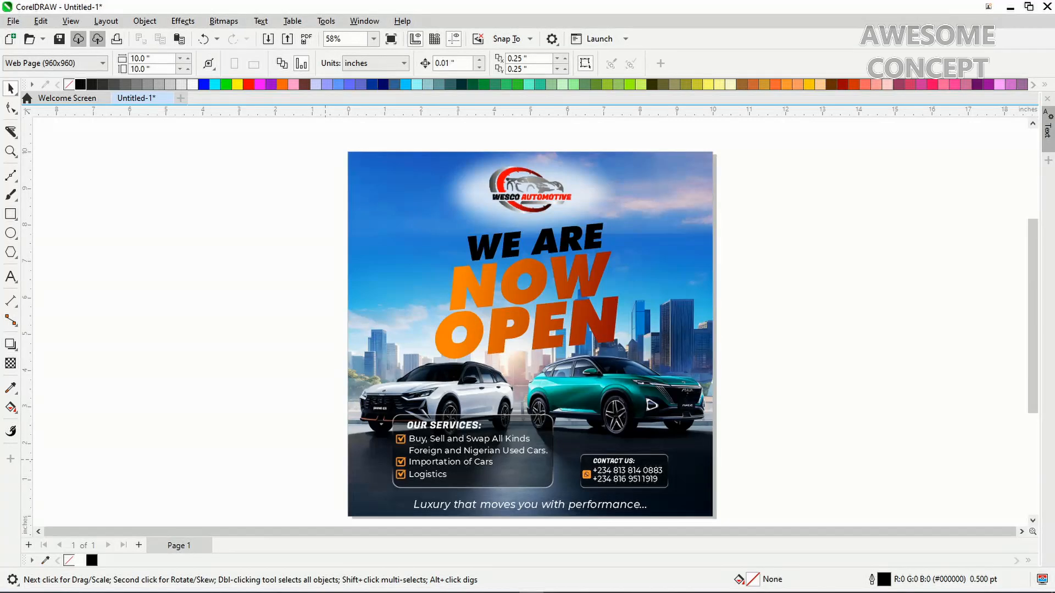